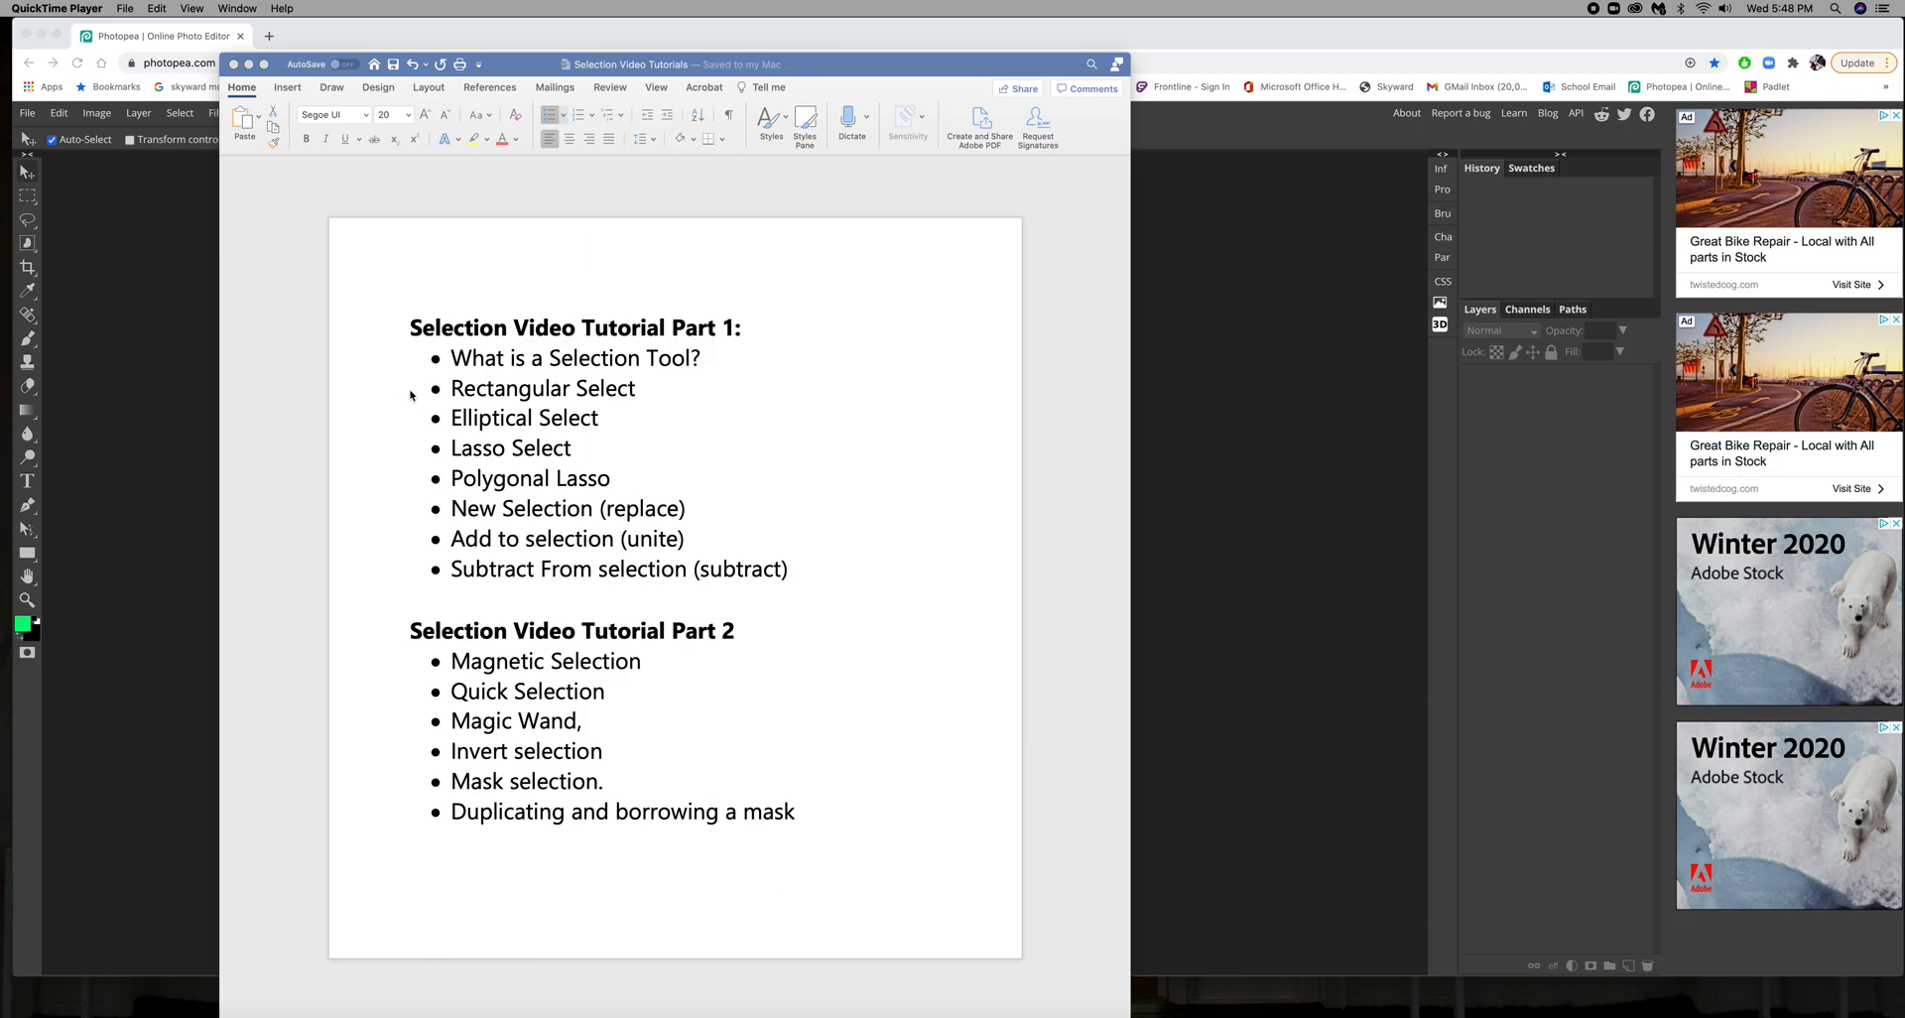
Open the portrait Practice File 1 .jpg from the computer in Photopea and delete its Depth Map layer
left_click(234, 63)
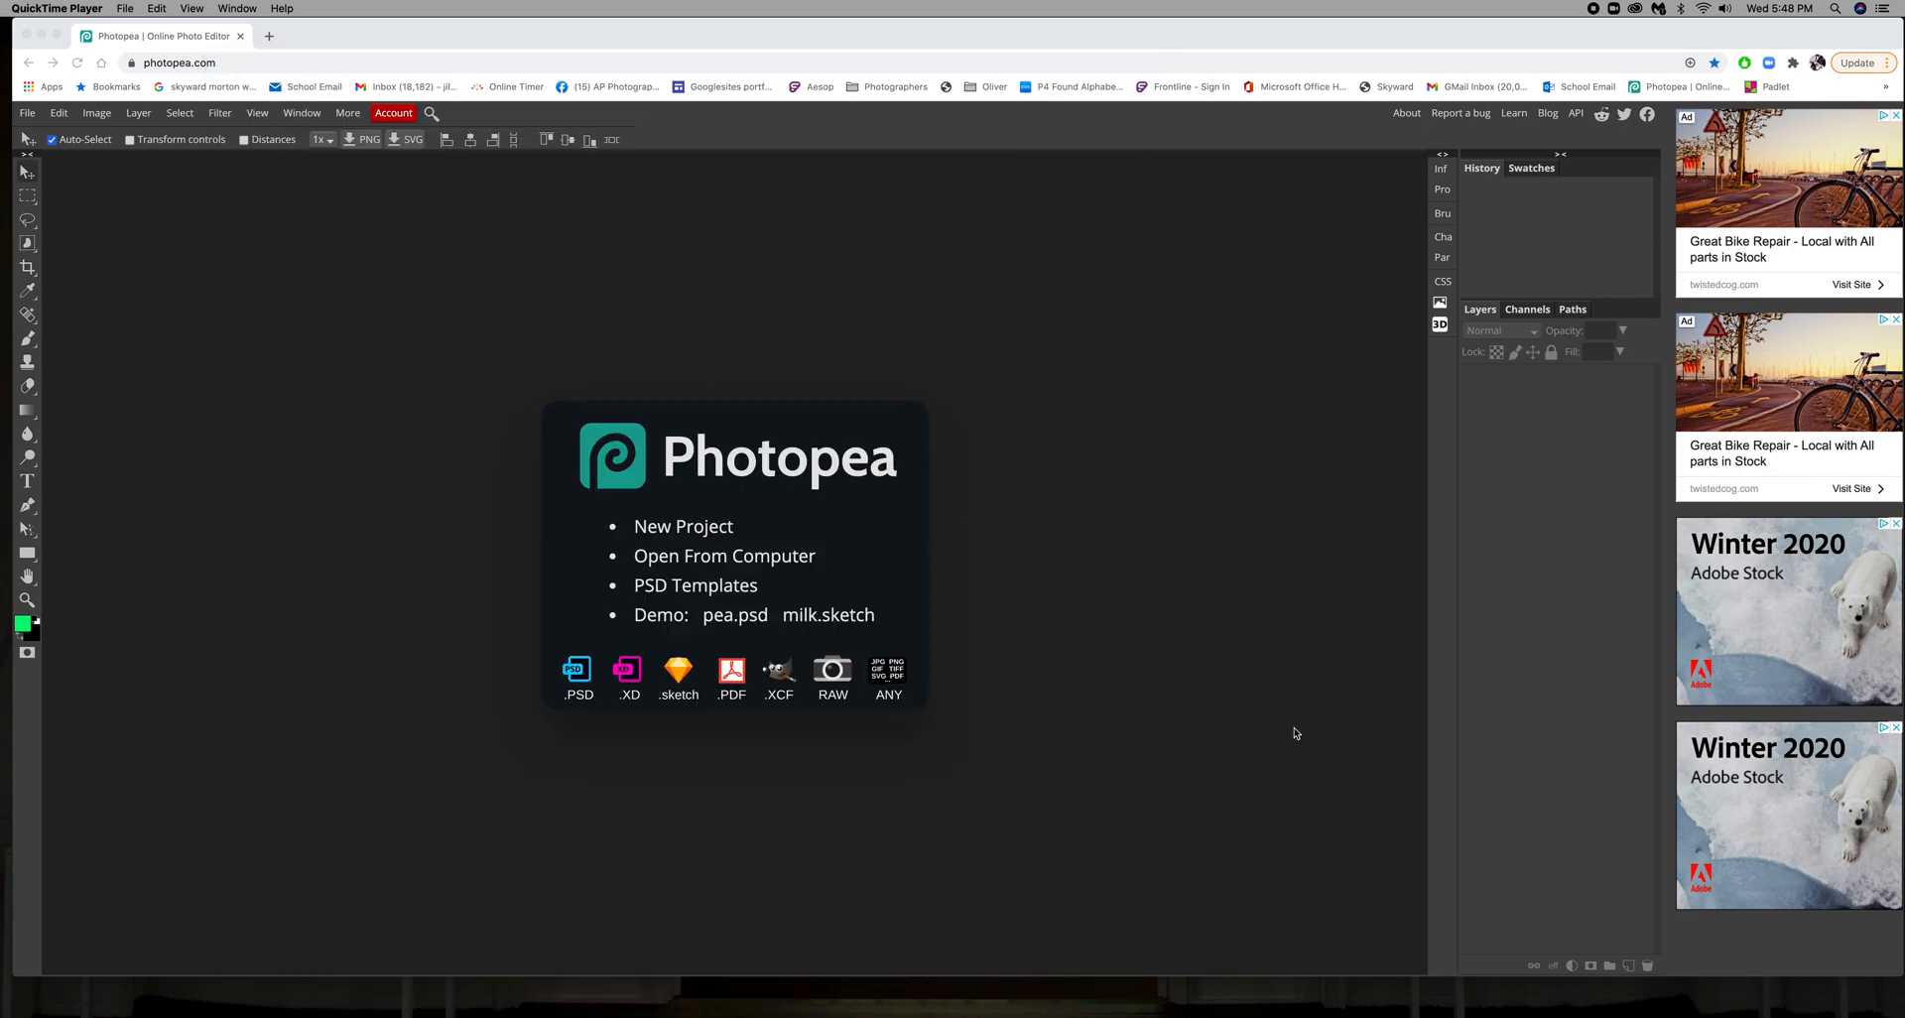
left_click(694, 558)
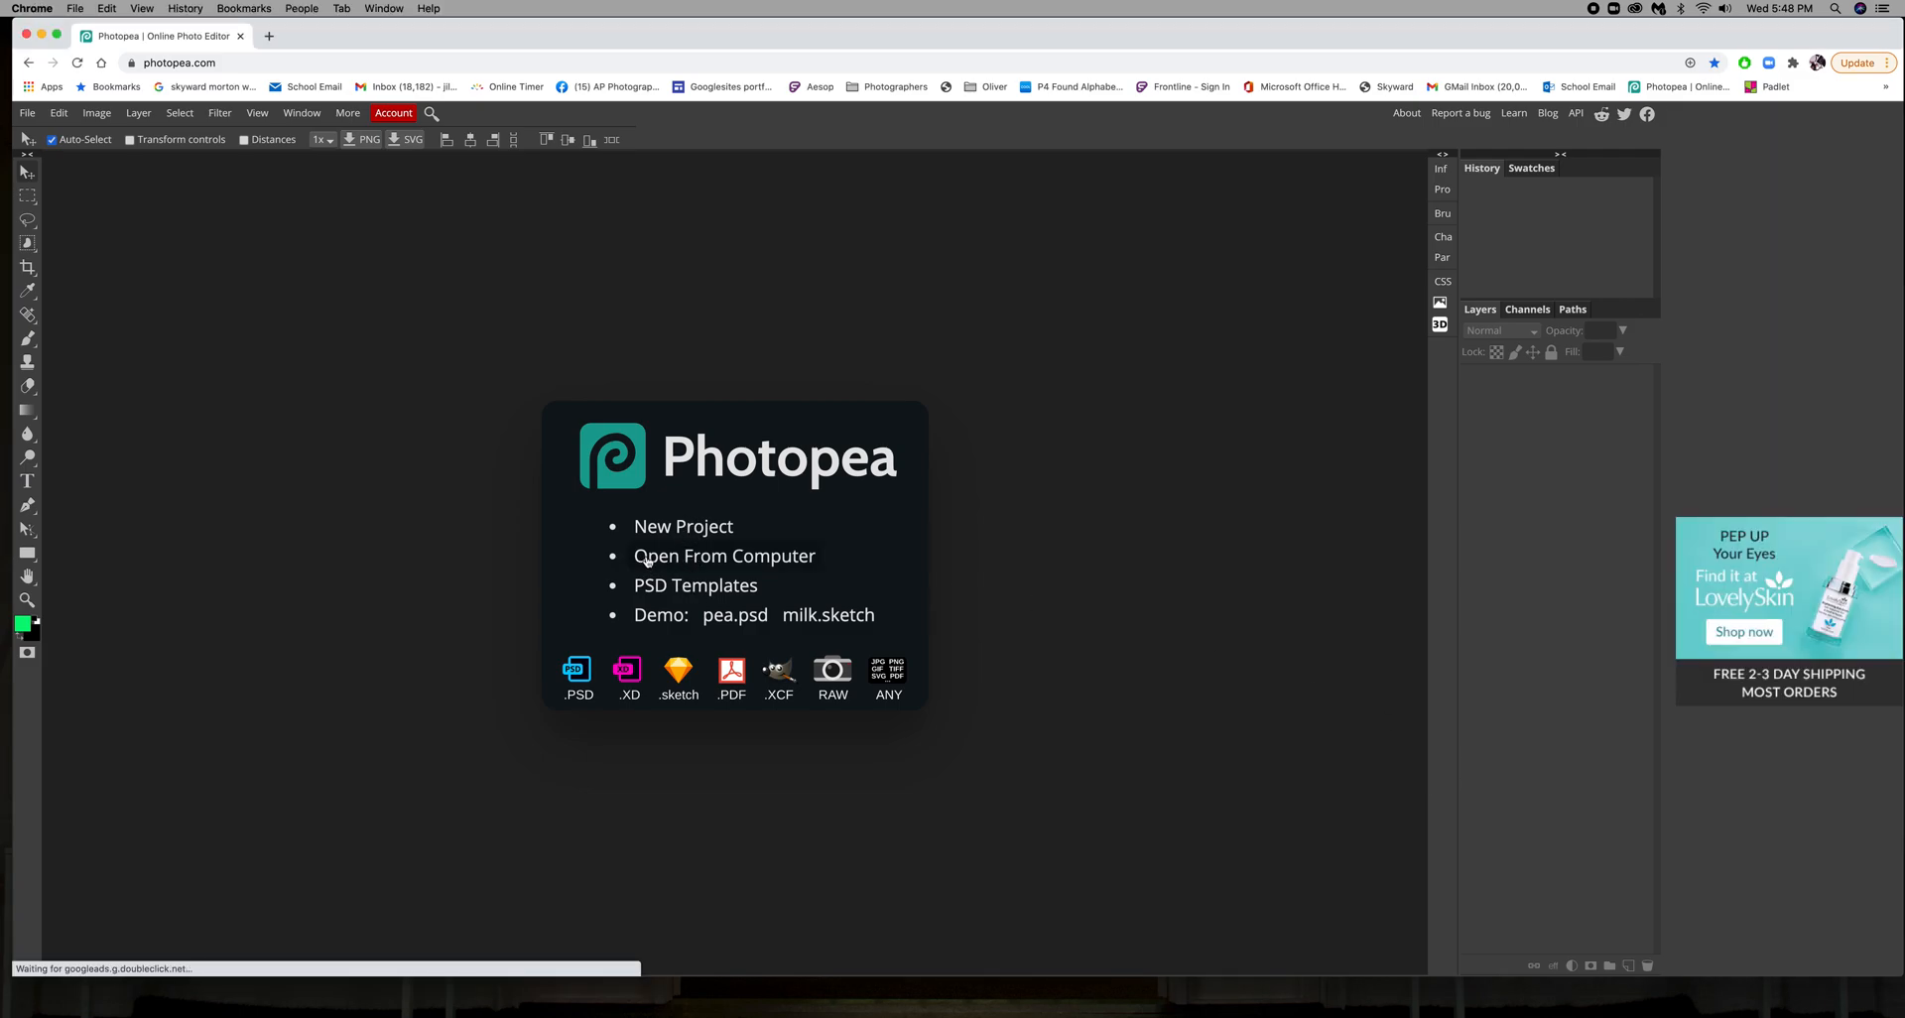
left_click(646, 561)
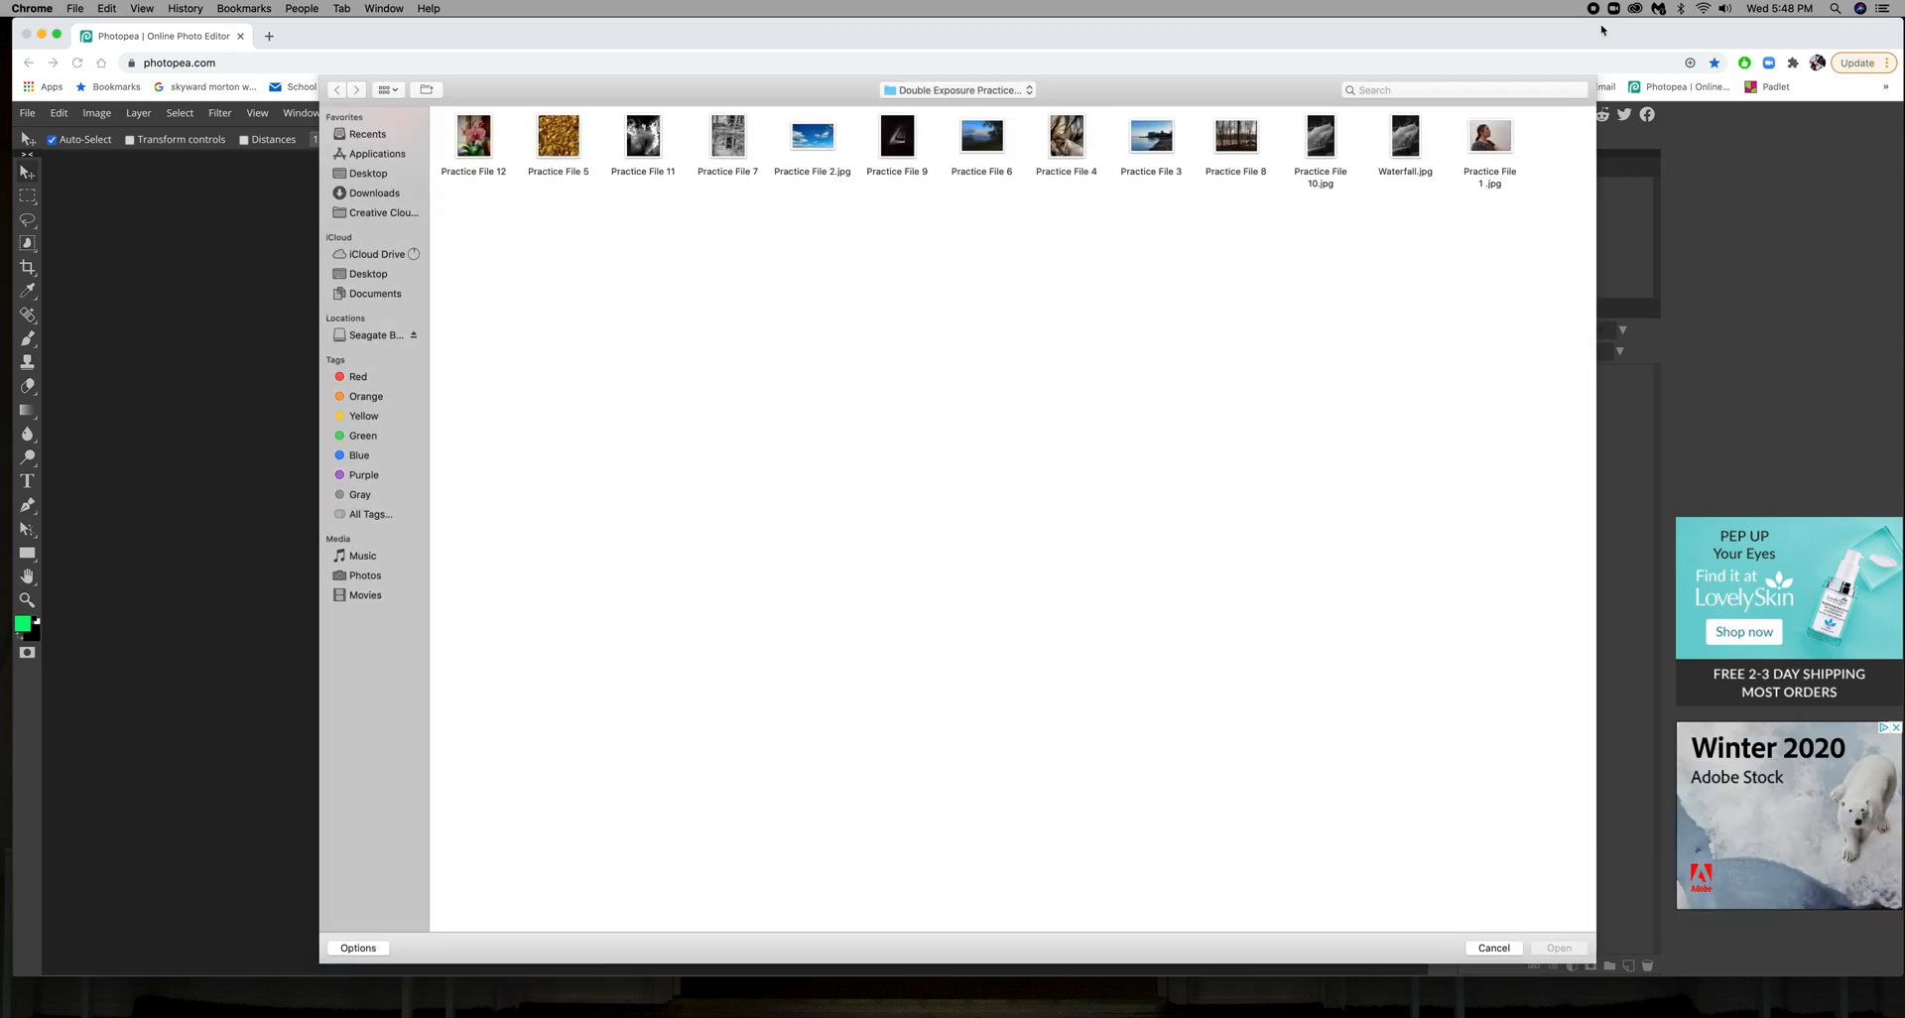
left_click(1491, 145)
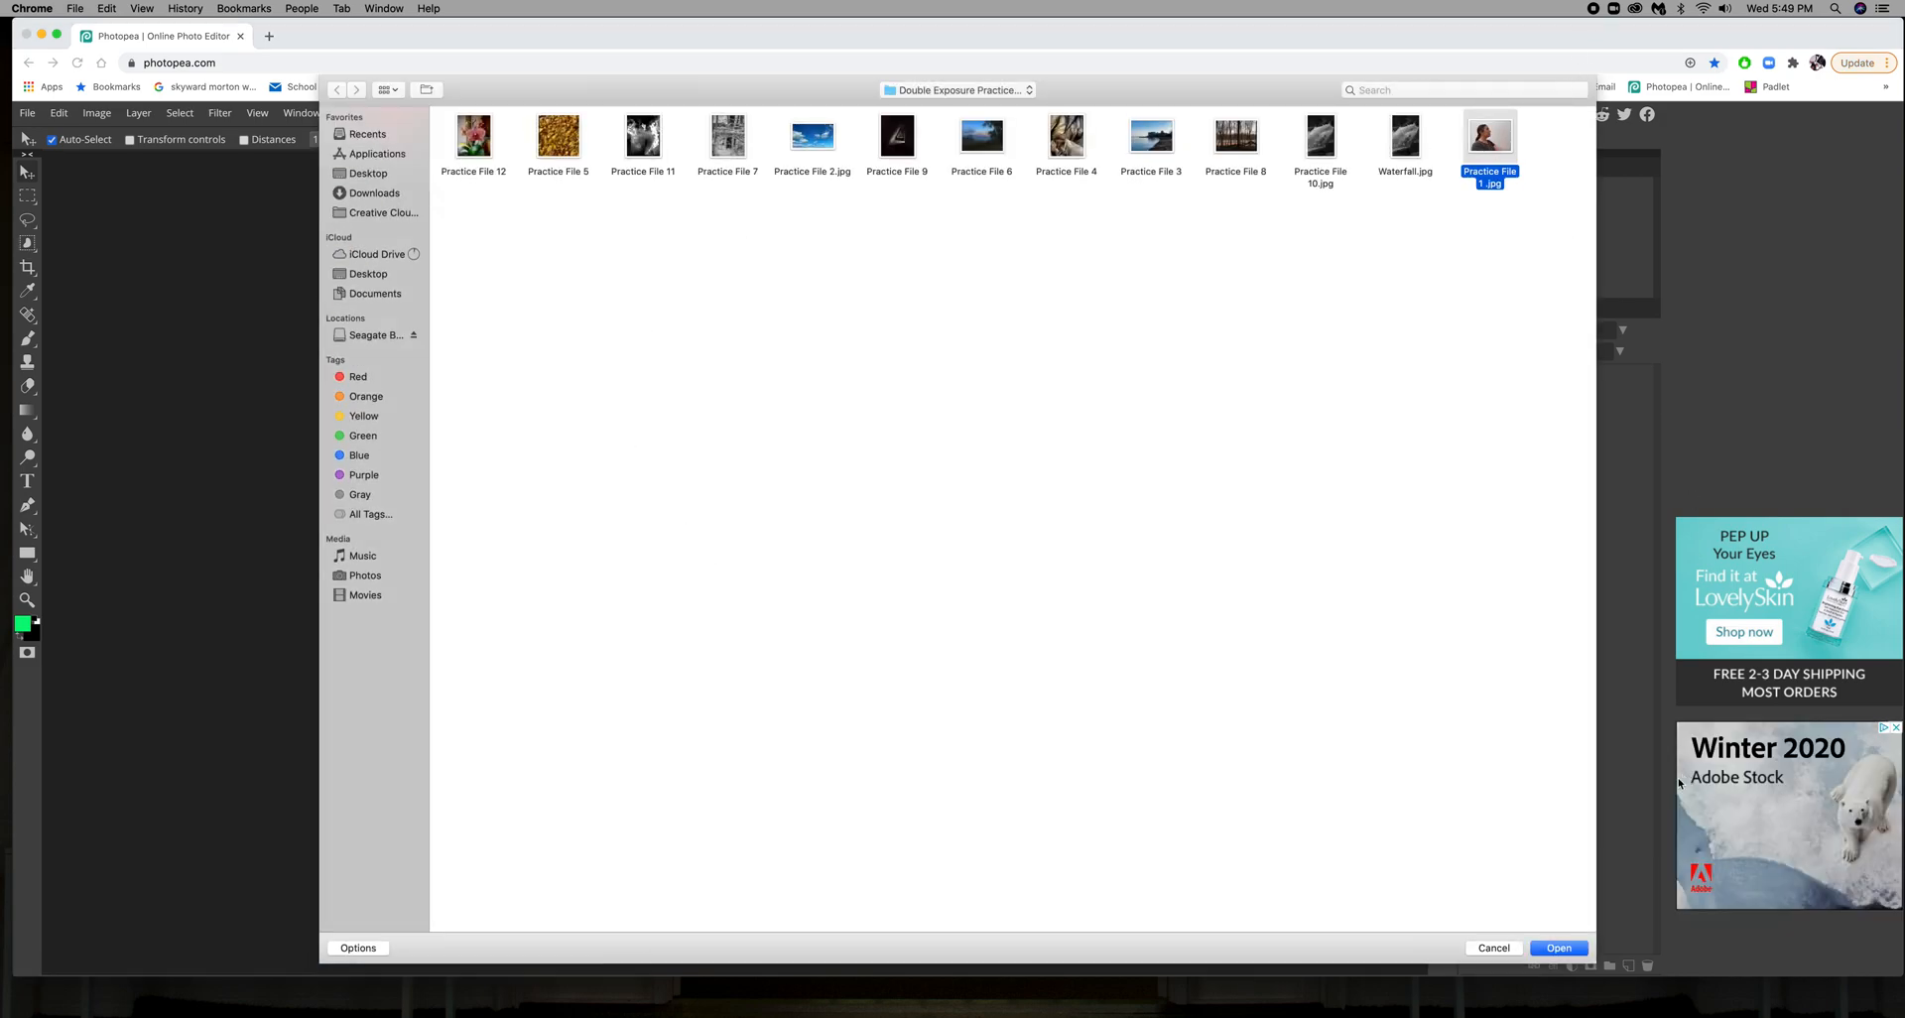
left_click(1559, 945)
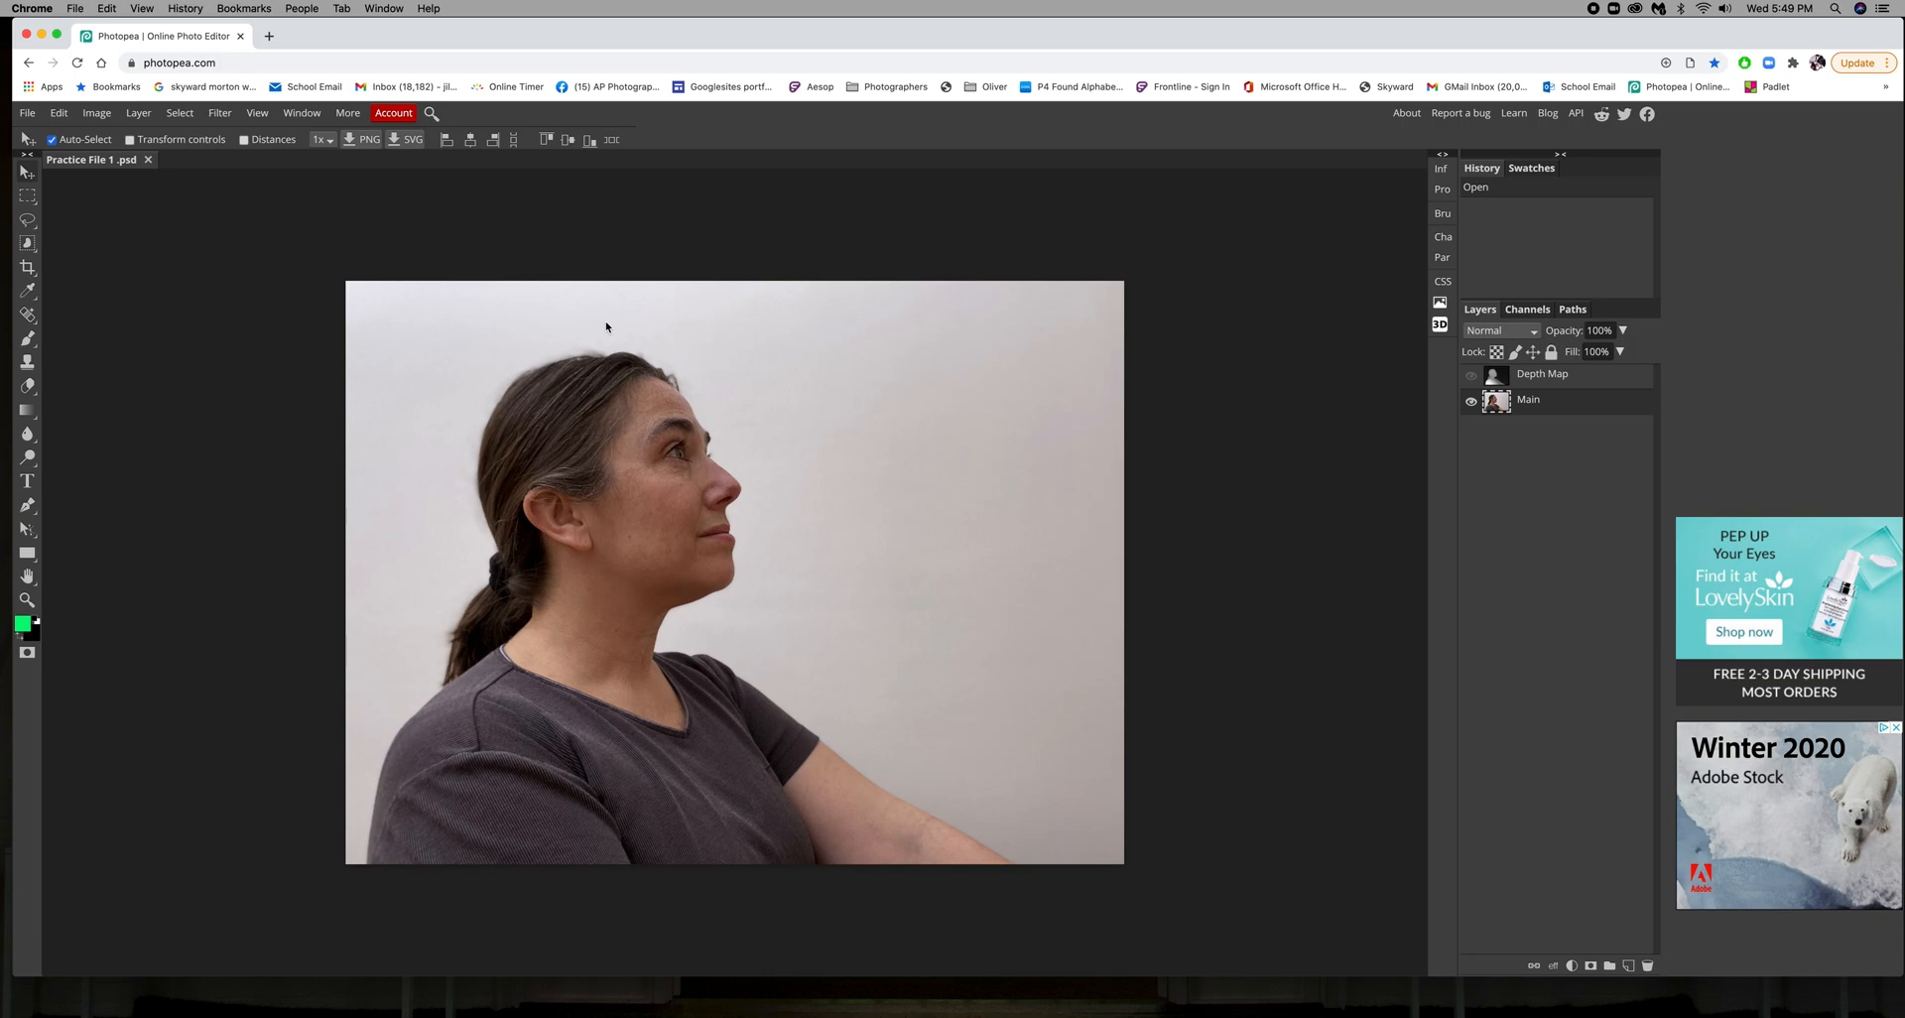
left_click_drag(1626, 377, 1650, 964)
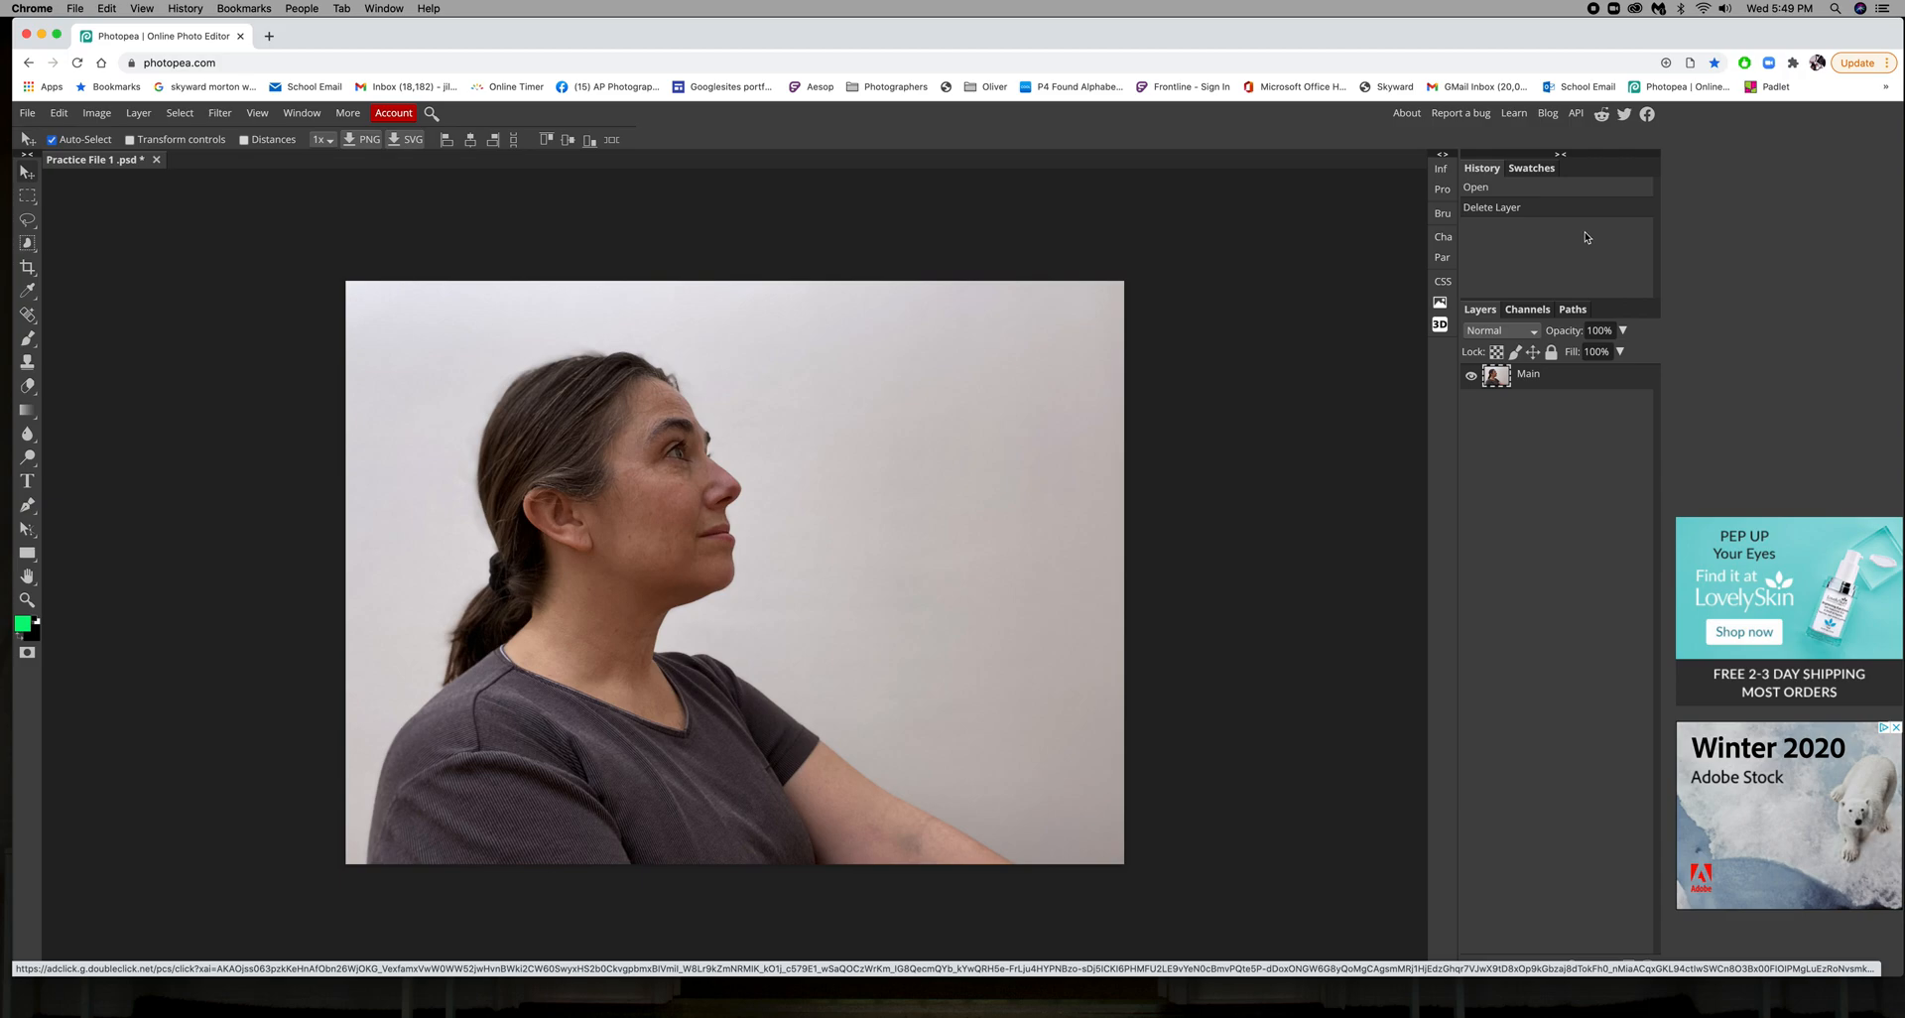
Draw a tall rectangular selection on the blank wall in front of the woman's face, using Rectangle Select in new-selection mode
left_click(28, 196)
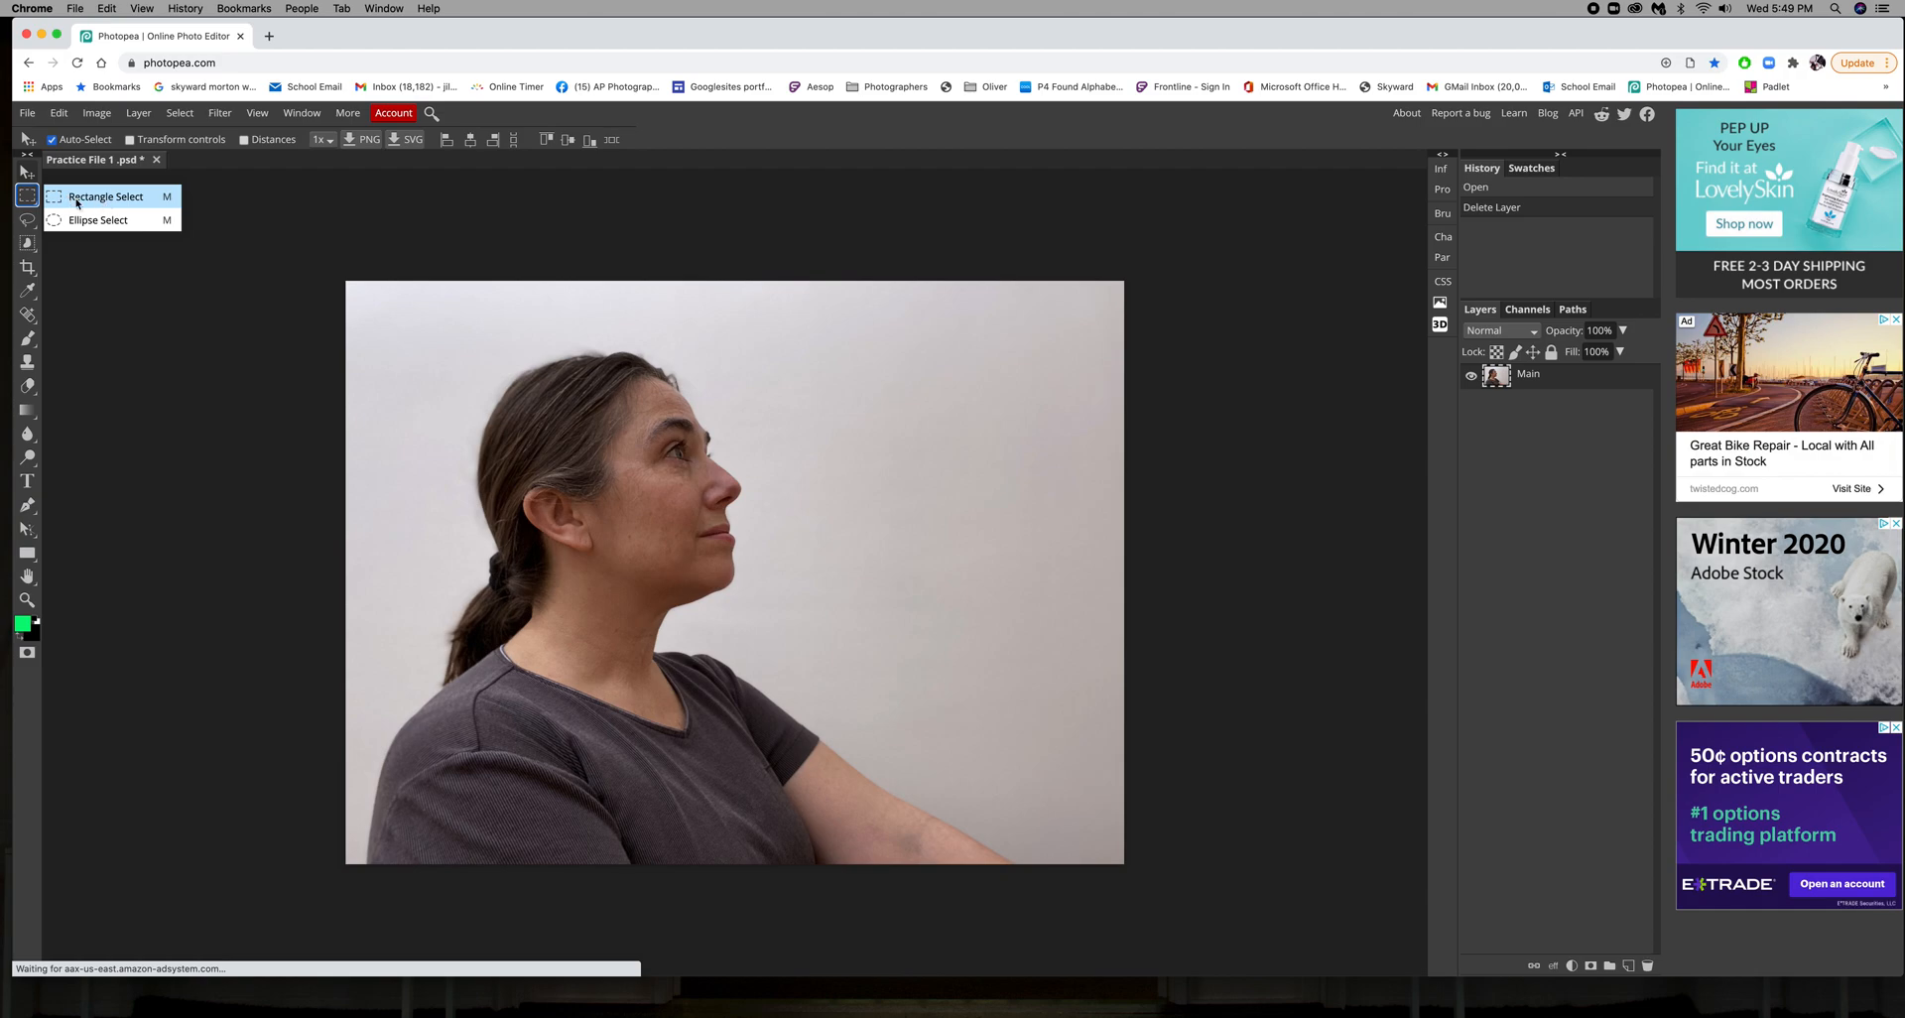
left_click(22, 198)
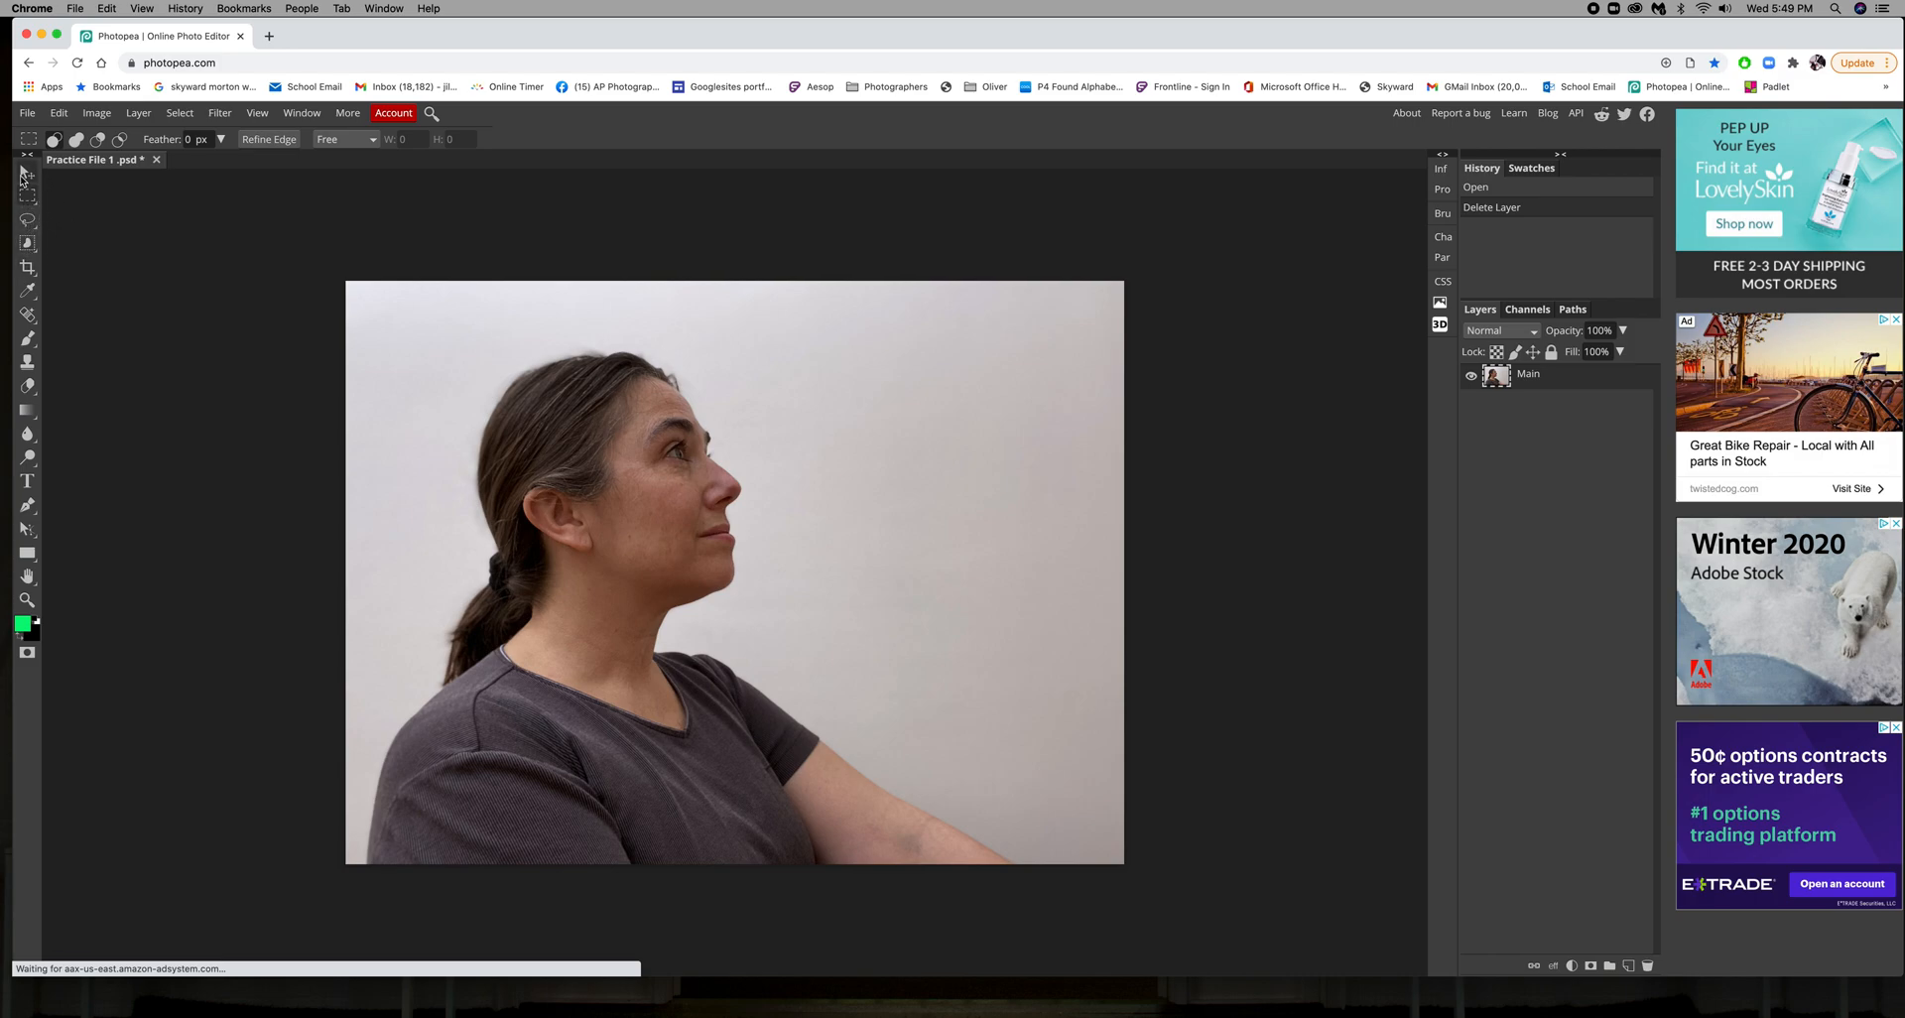
left_click(29, 177)
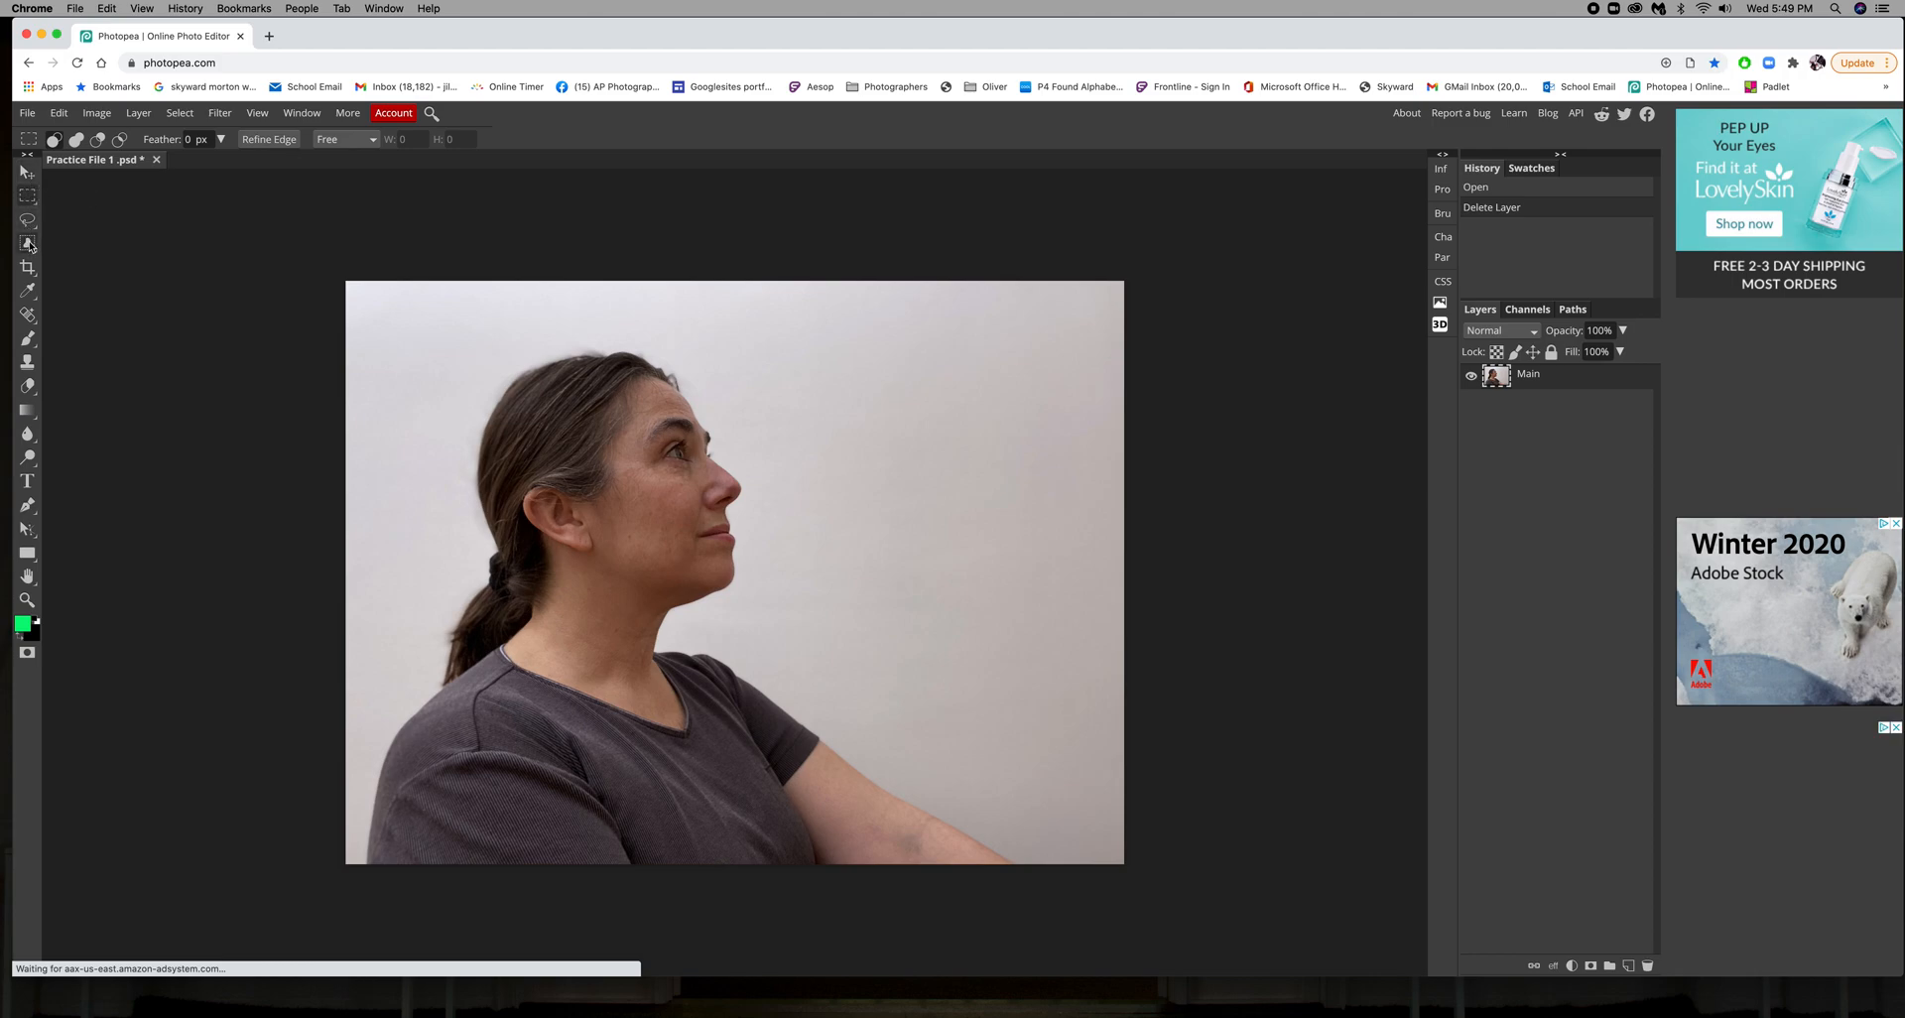
left_click(28, 197)
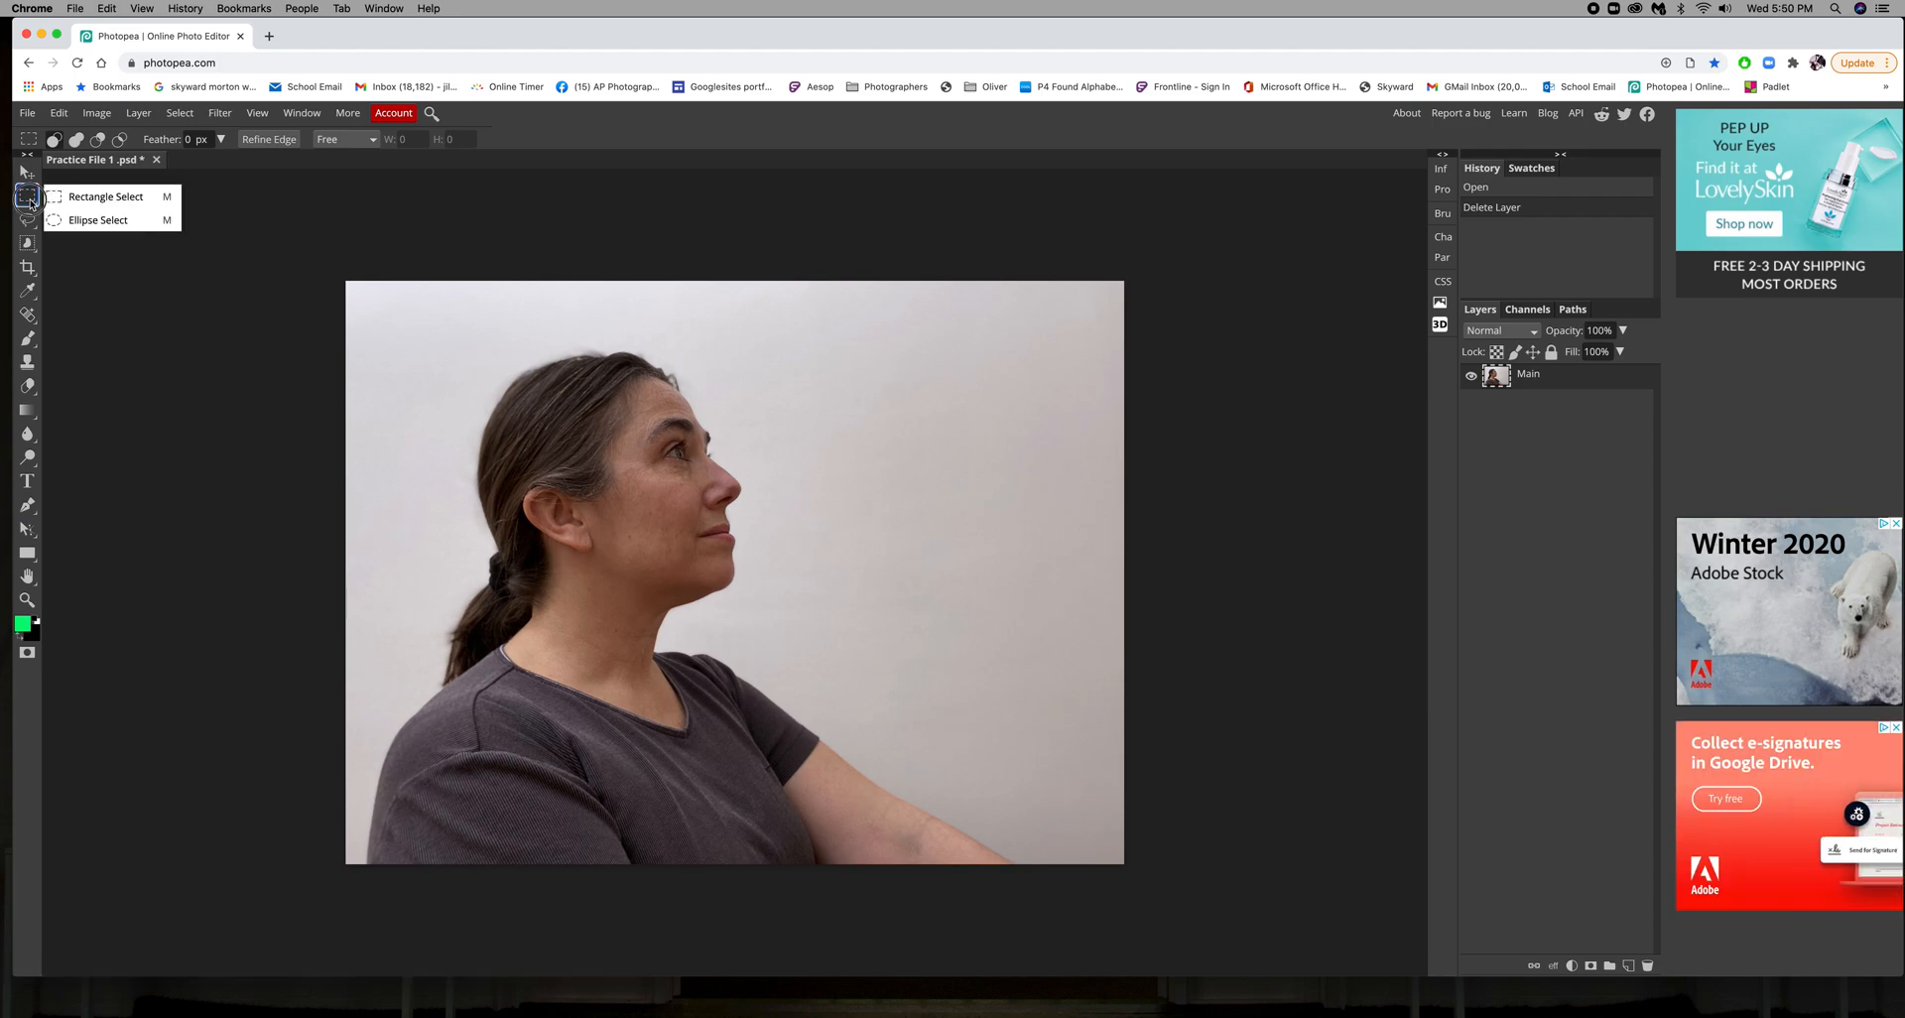
left_click(105, 197)
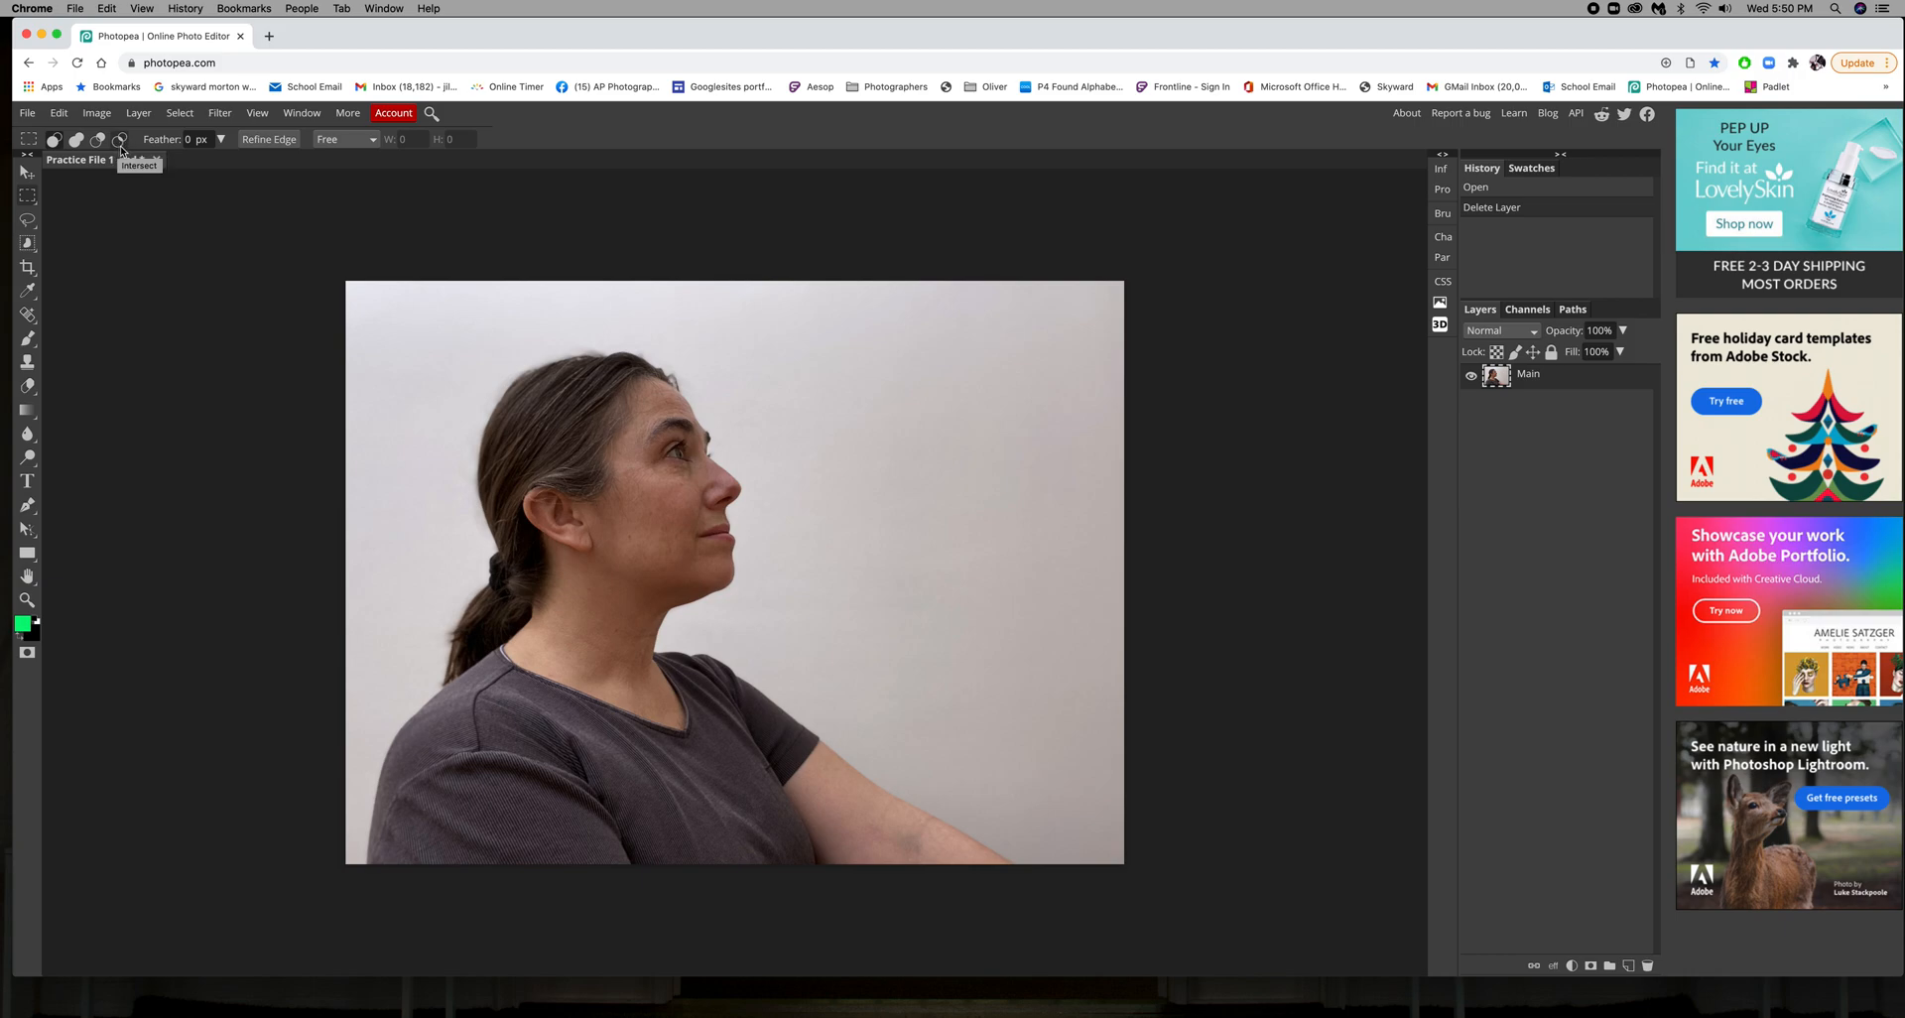
left_click(54, 139)
left_click_drag(833, 346, 1012, 620)
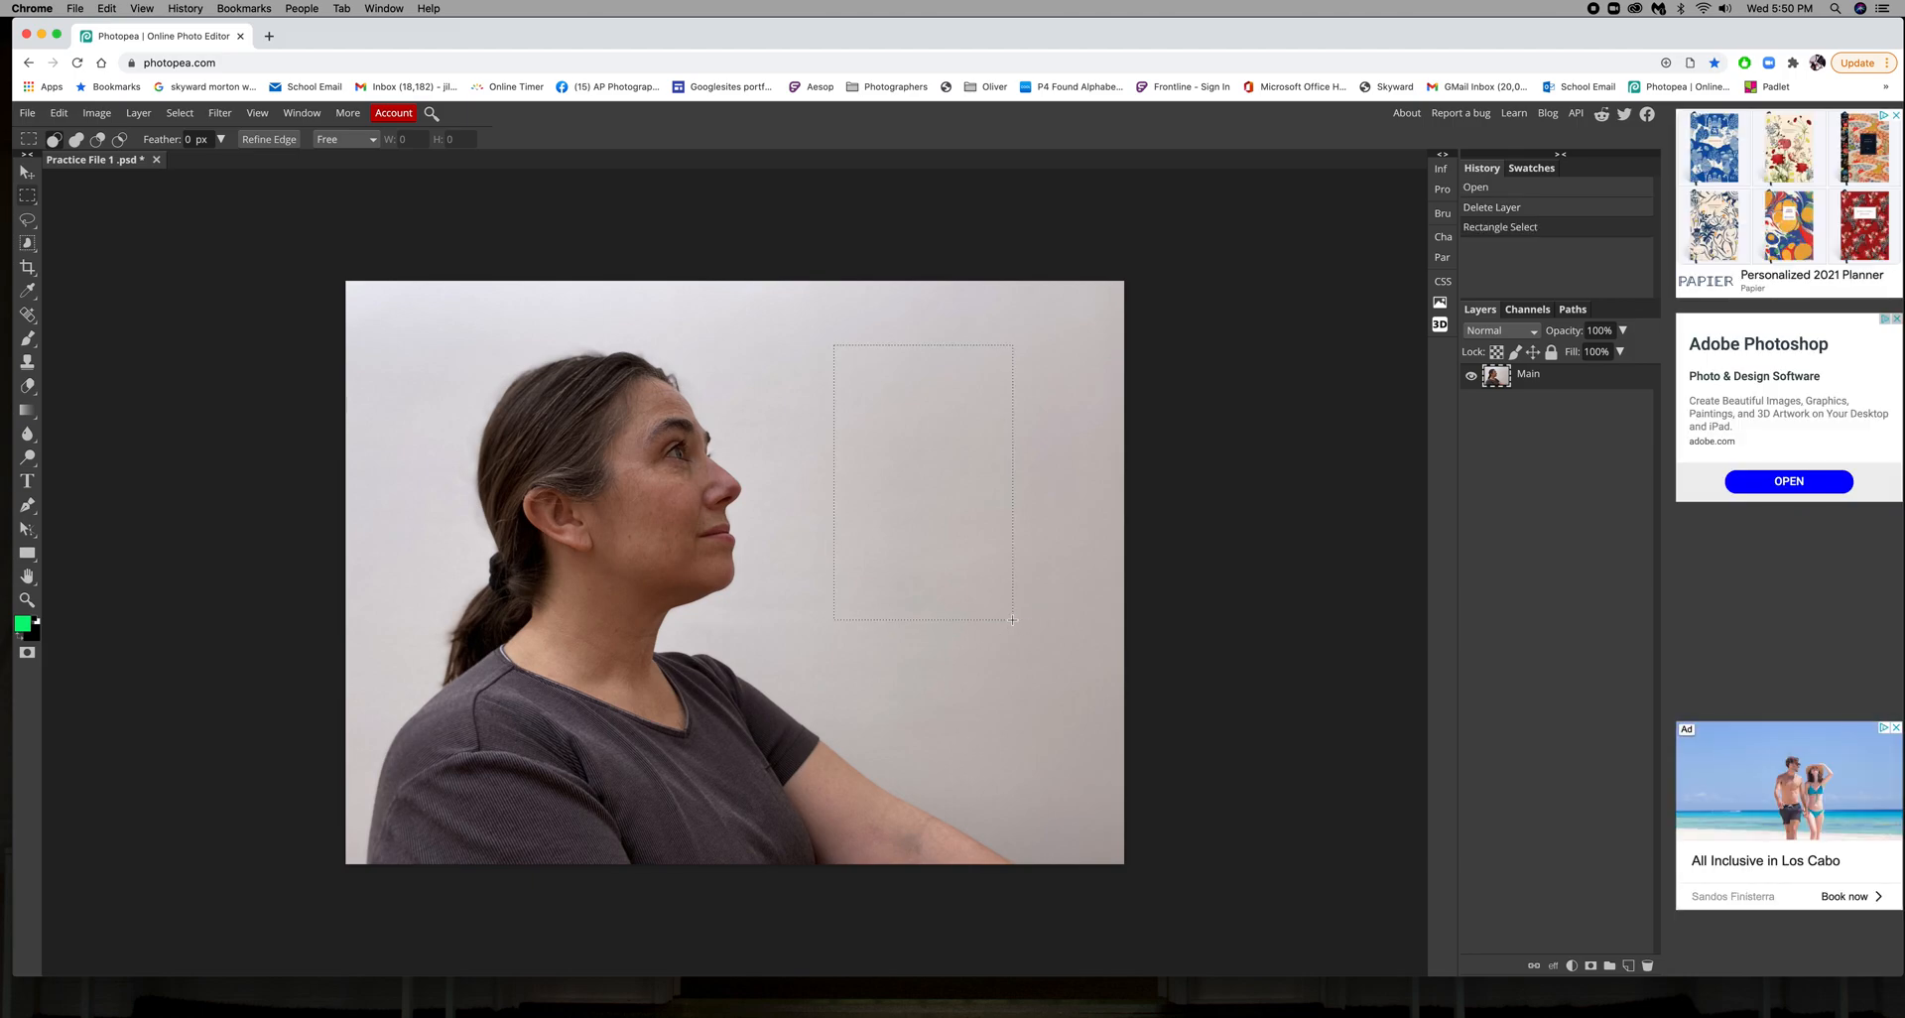
left_click(1004, 618)
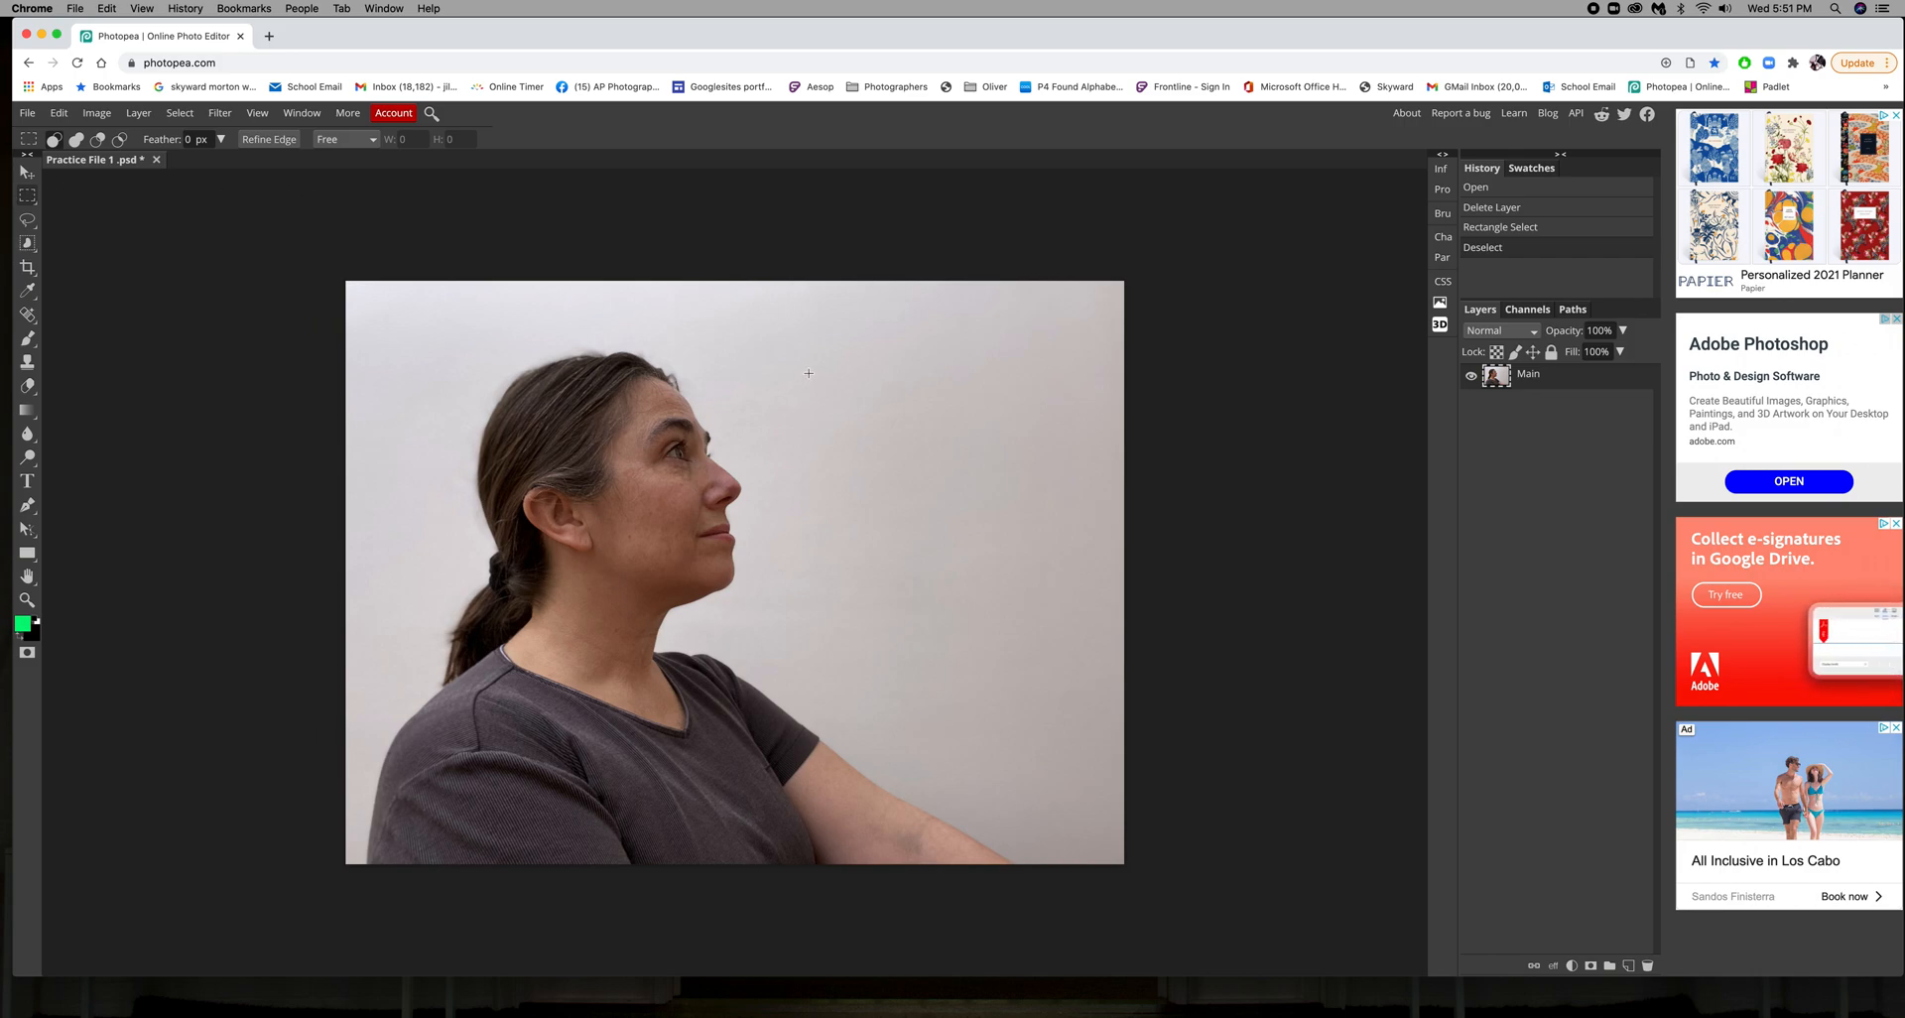
left_click_drag(805, 343, 1027, 628)
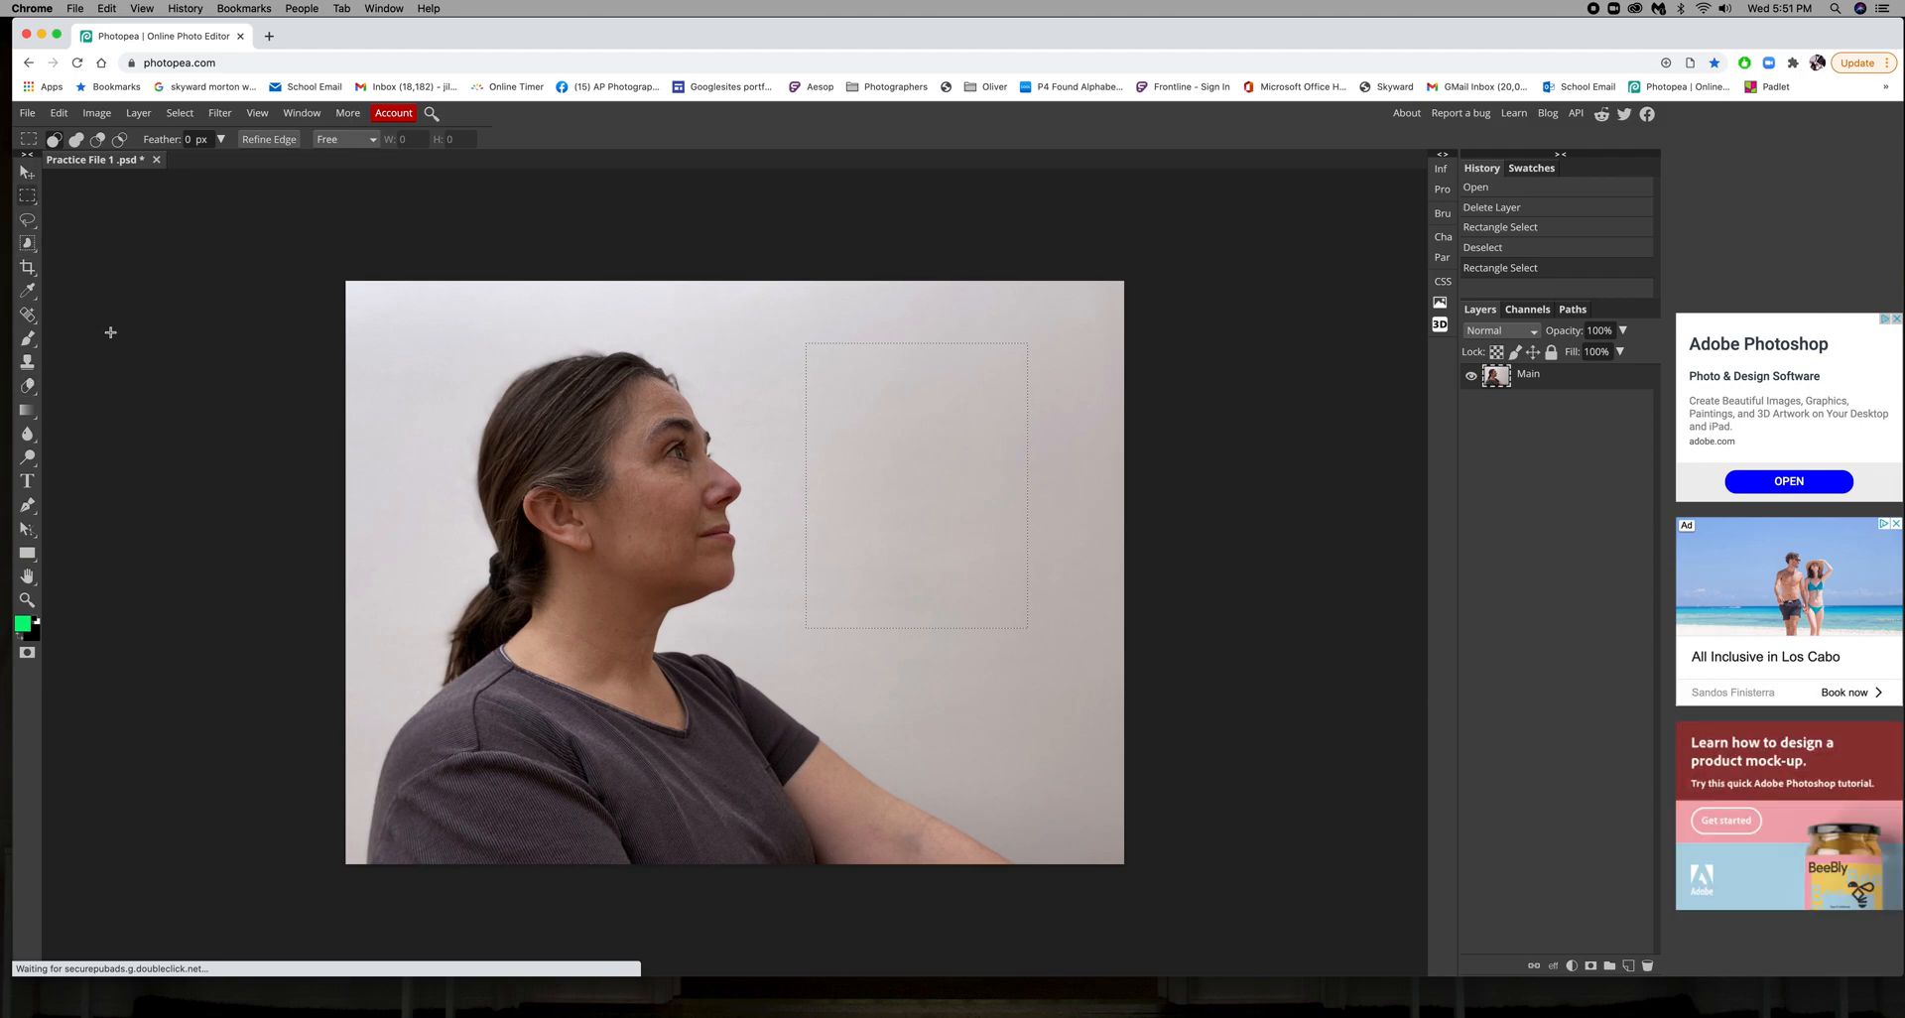
Activate the Brush Tool and change the foreground color to bright red
right_click(28, 340)
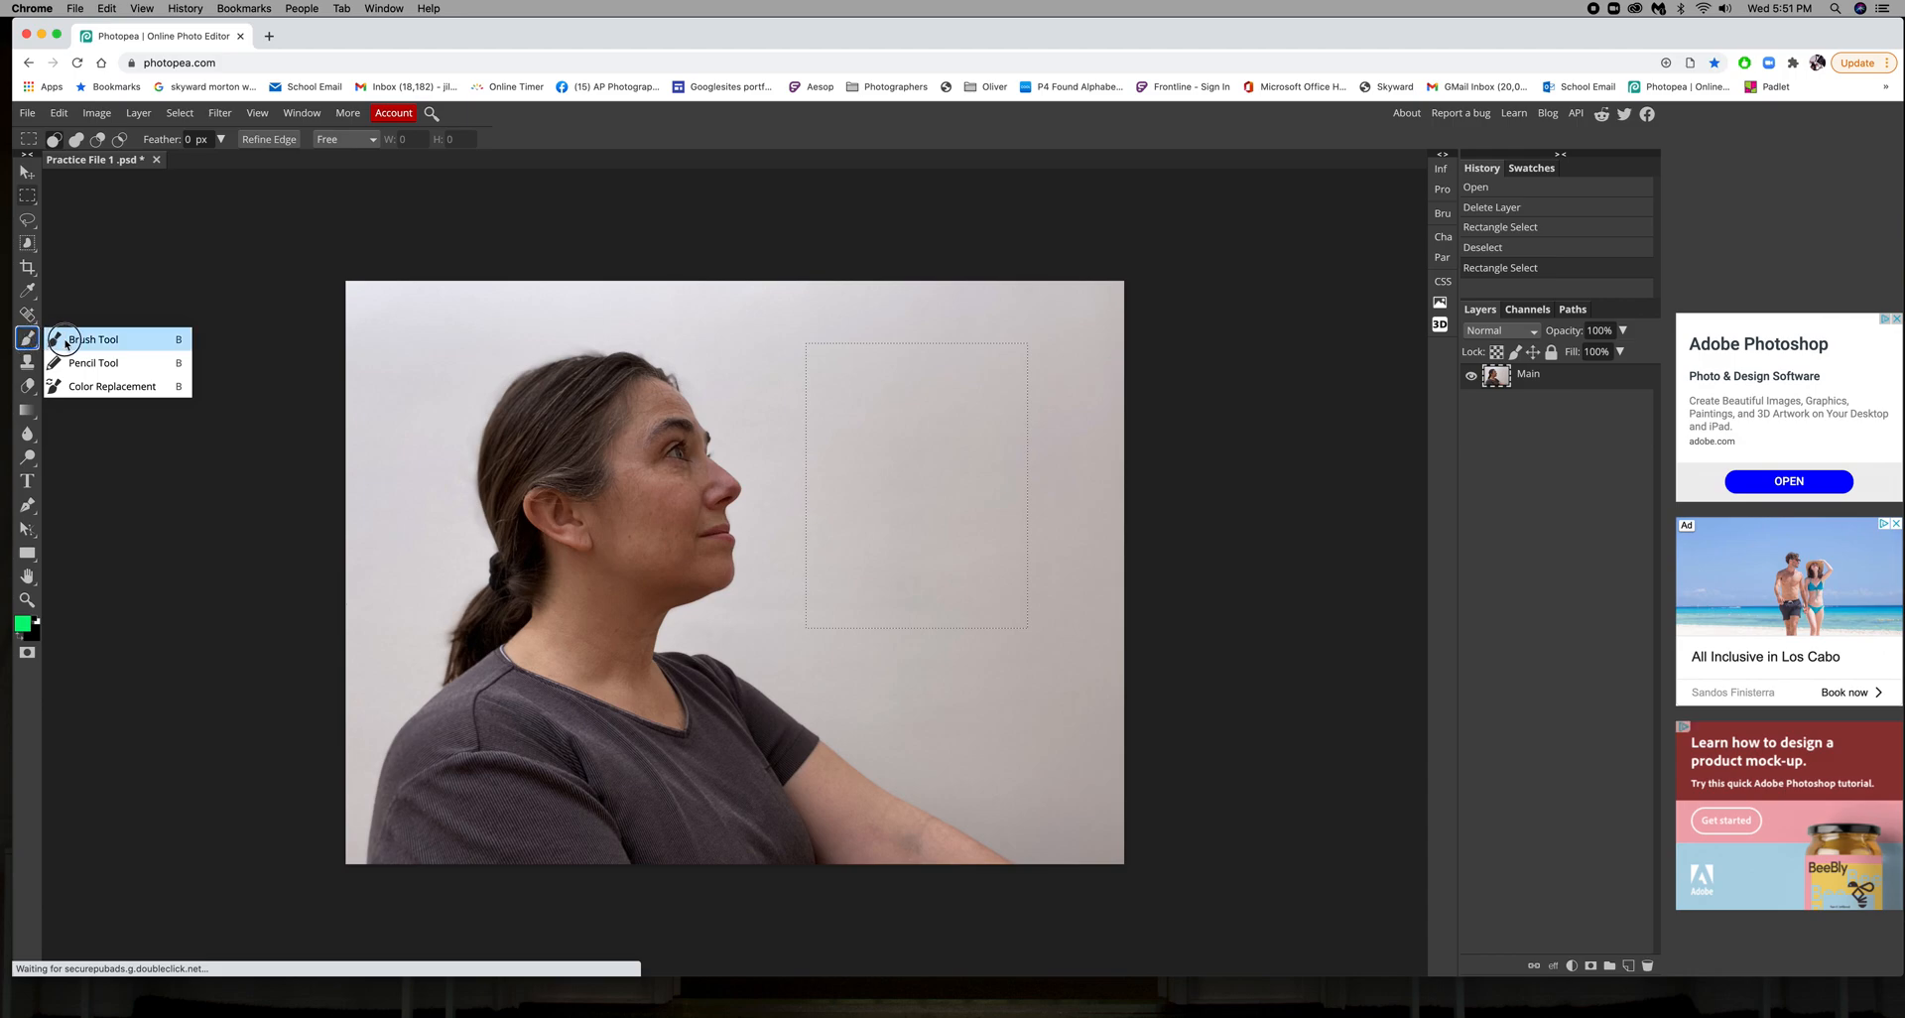
left_click(76, 341)
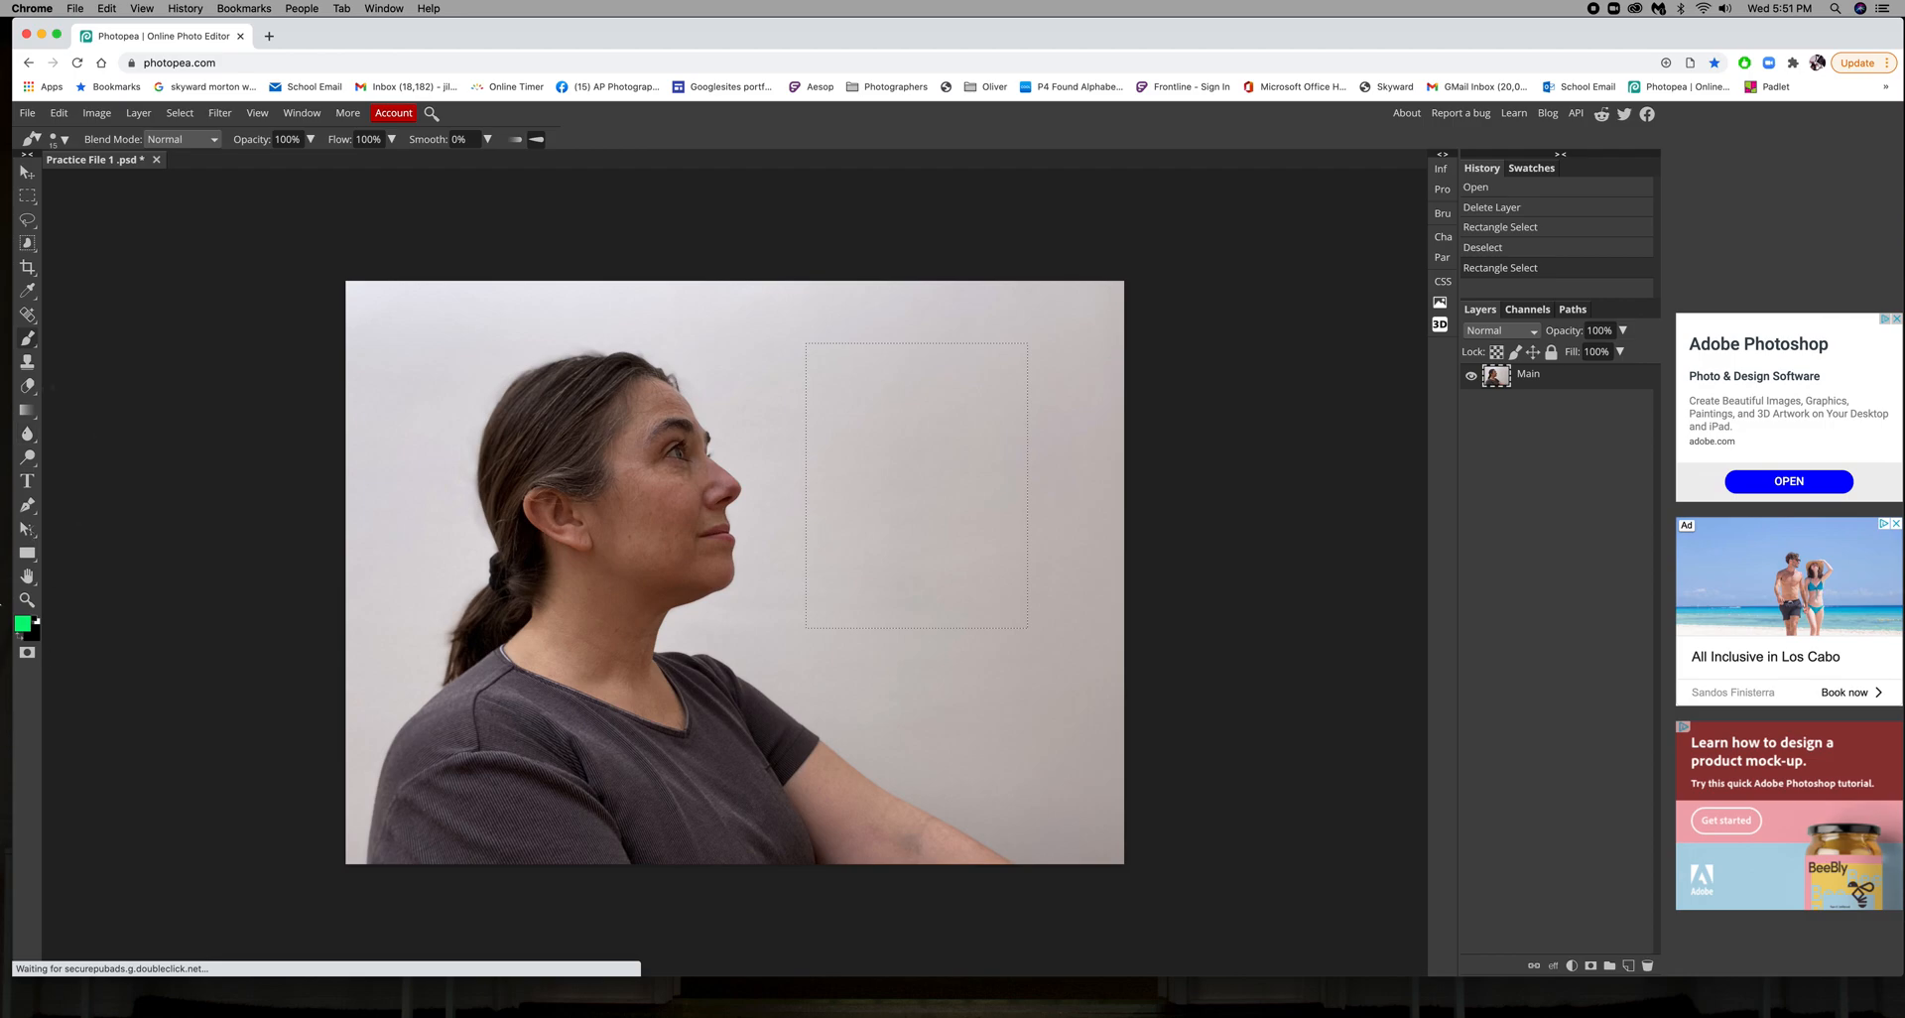
left_click(22, 623)
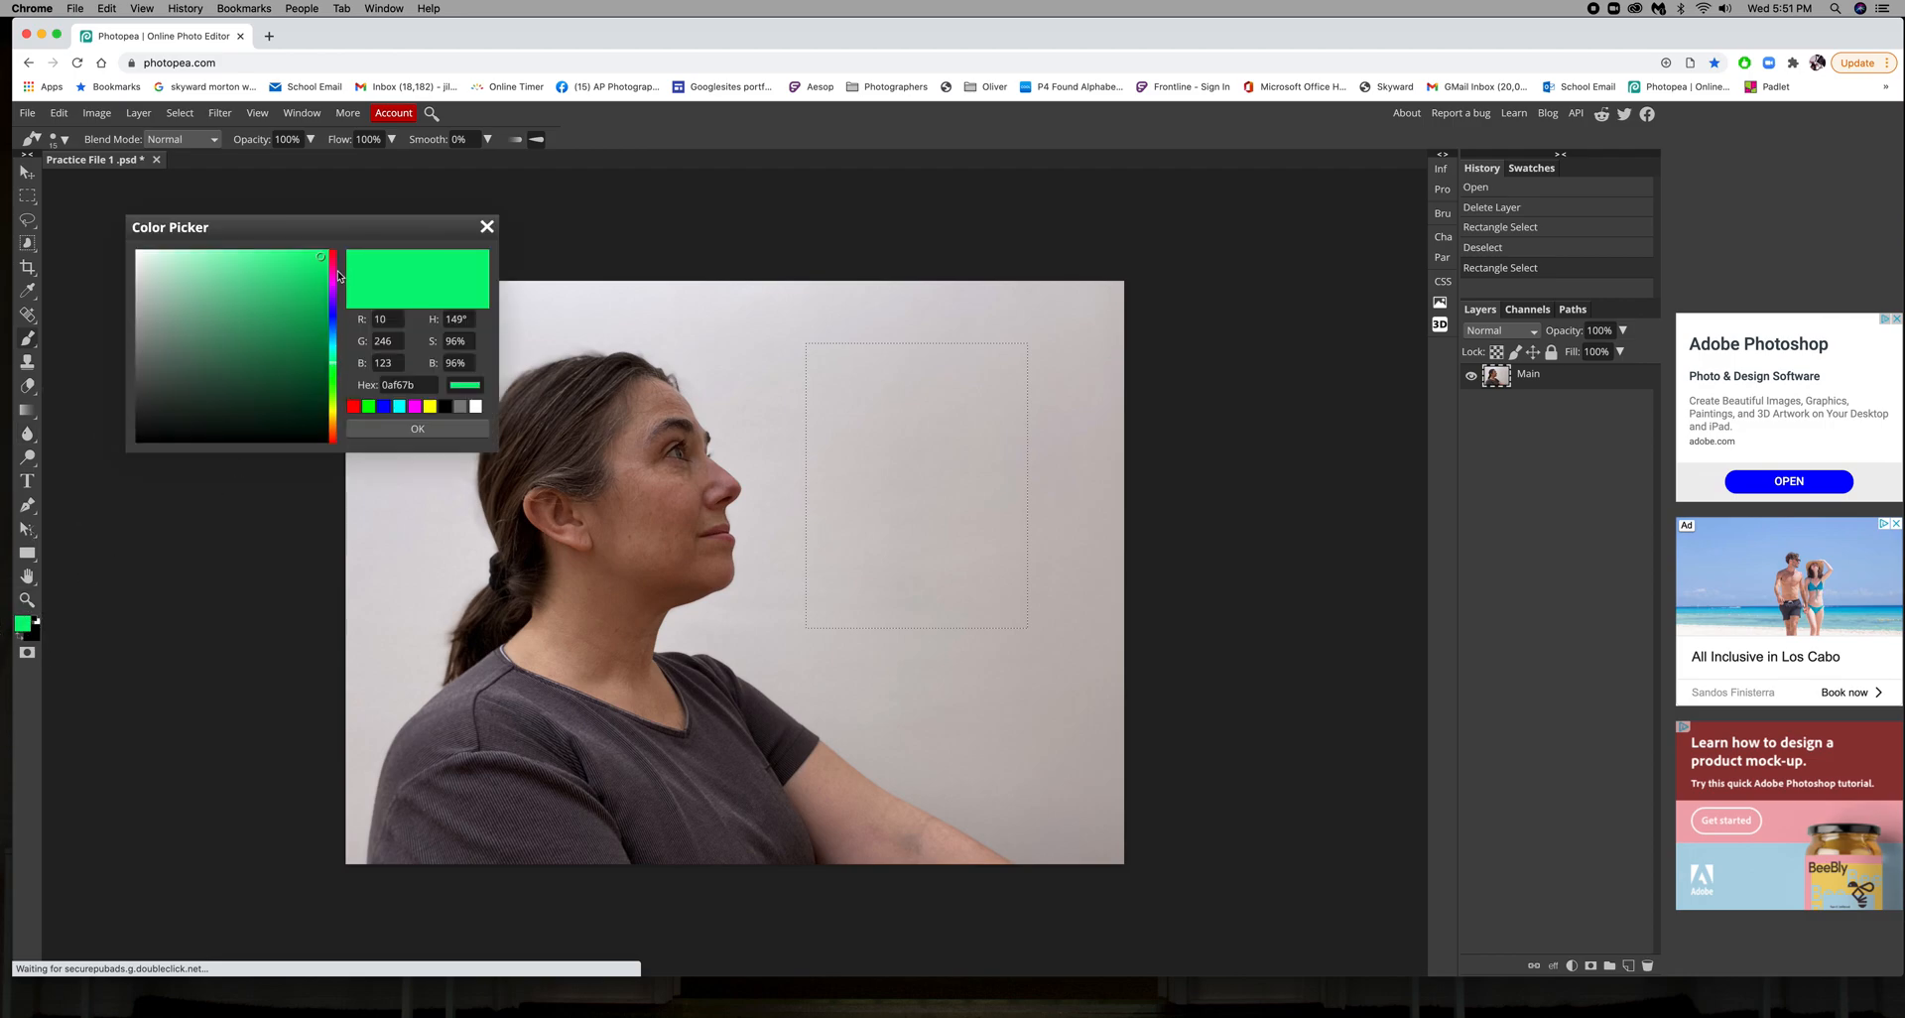
left_click_drag(329, 303, 335, 246)
left_click(432, 428)
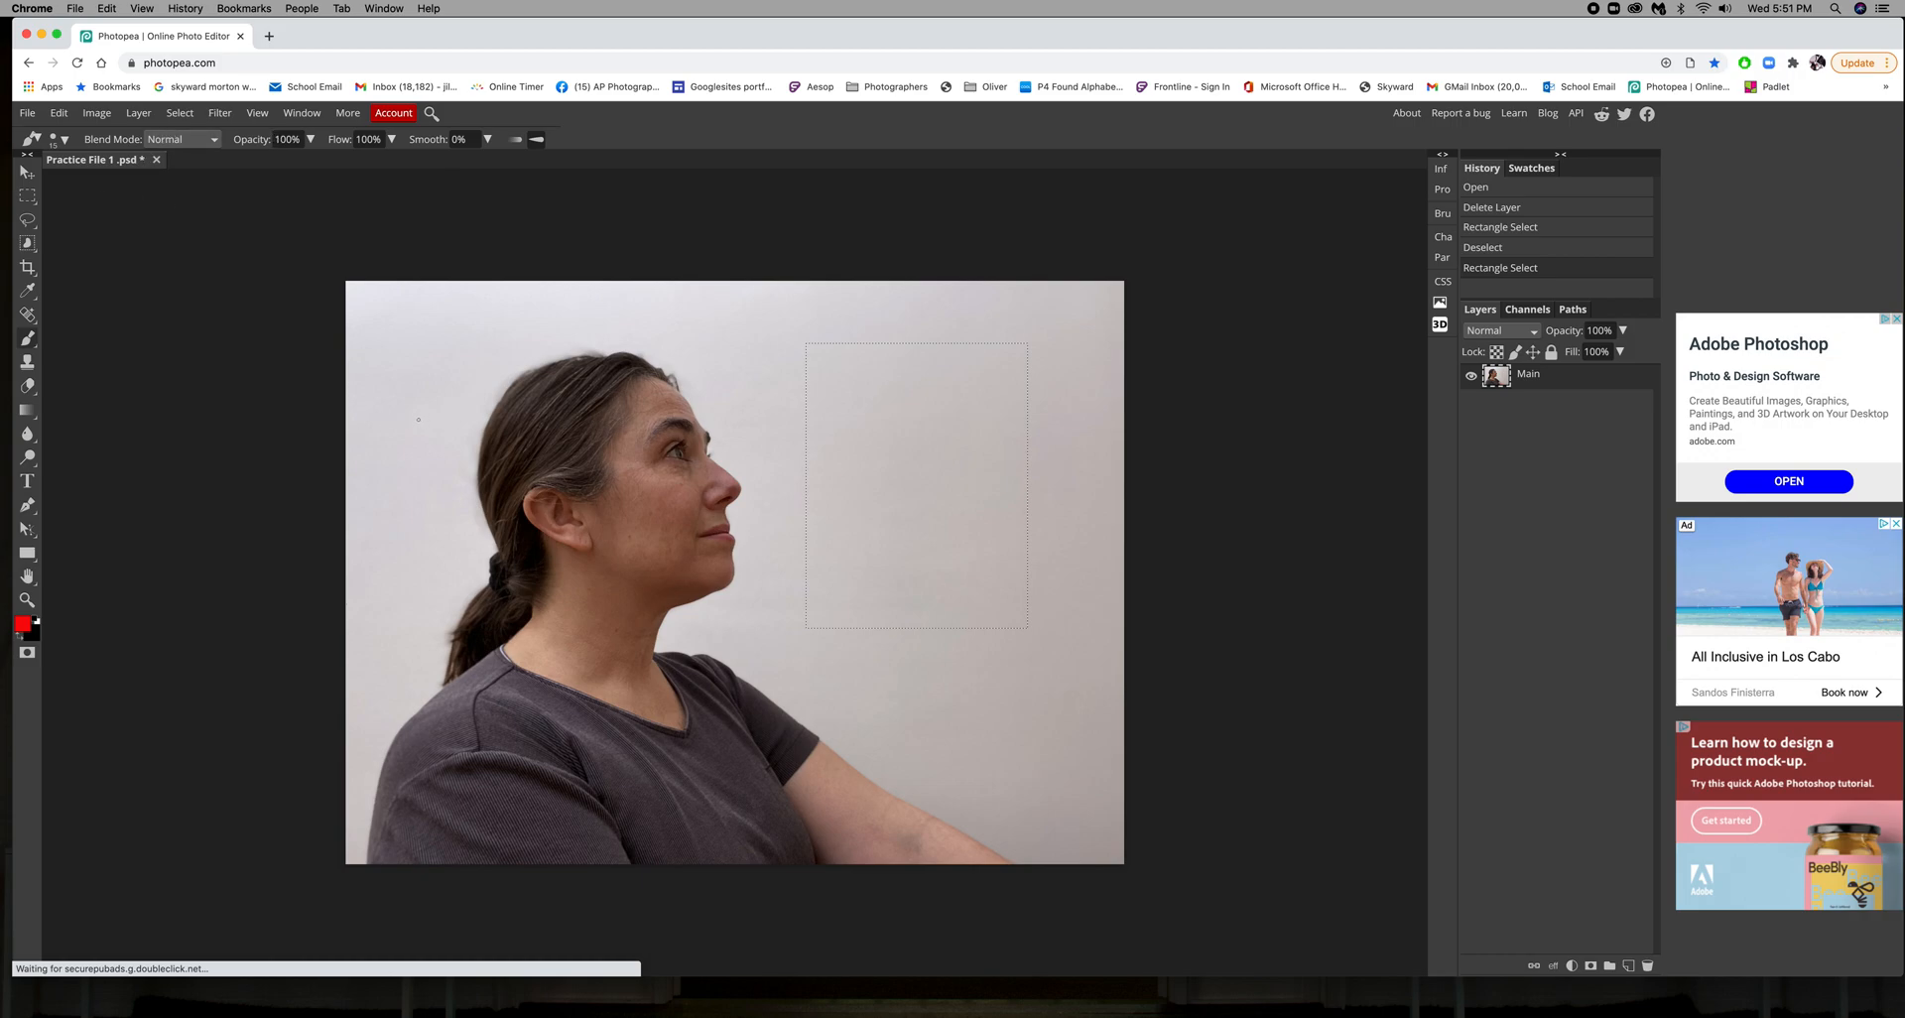
Enlarge the brush to 45 px and check its size and hardness settings
key("]")
key("]")
key("]")
key("]")
key("]")
key("]")
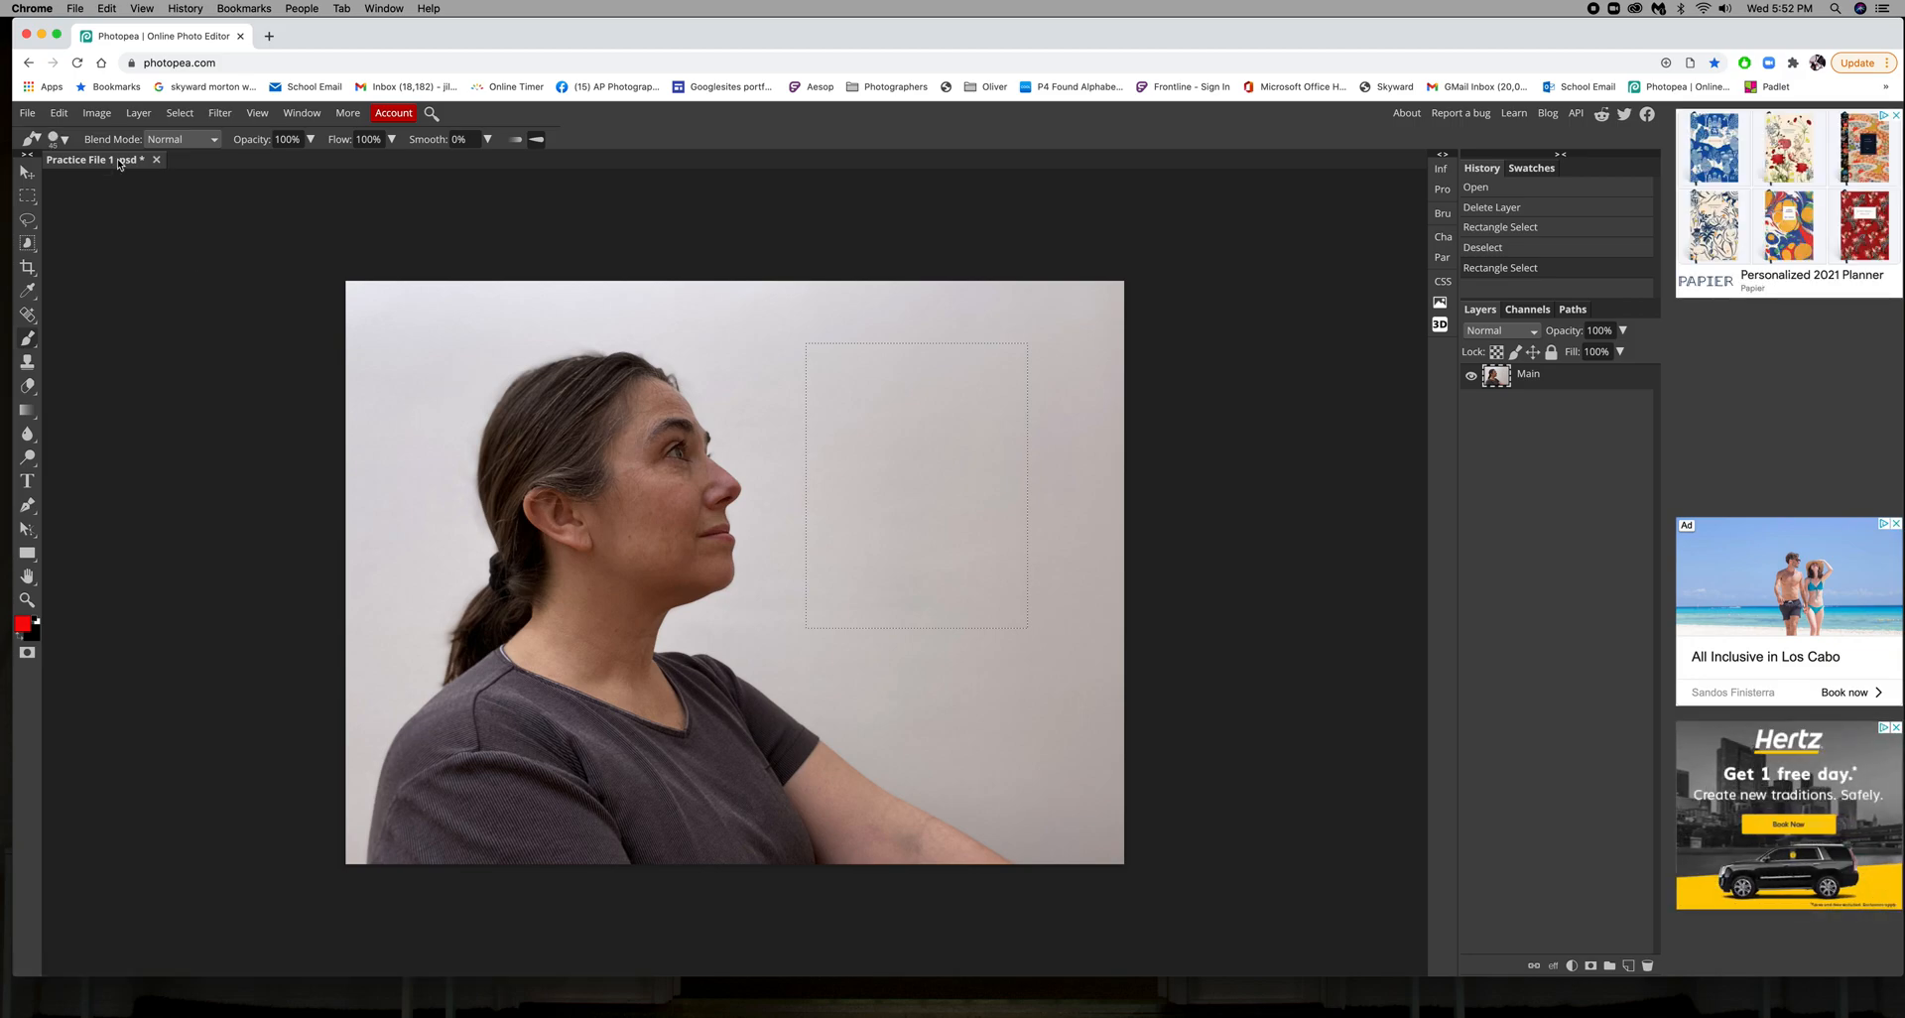
left_click(67, 141)
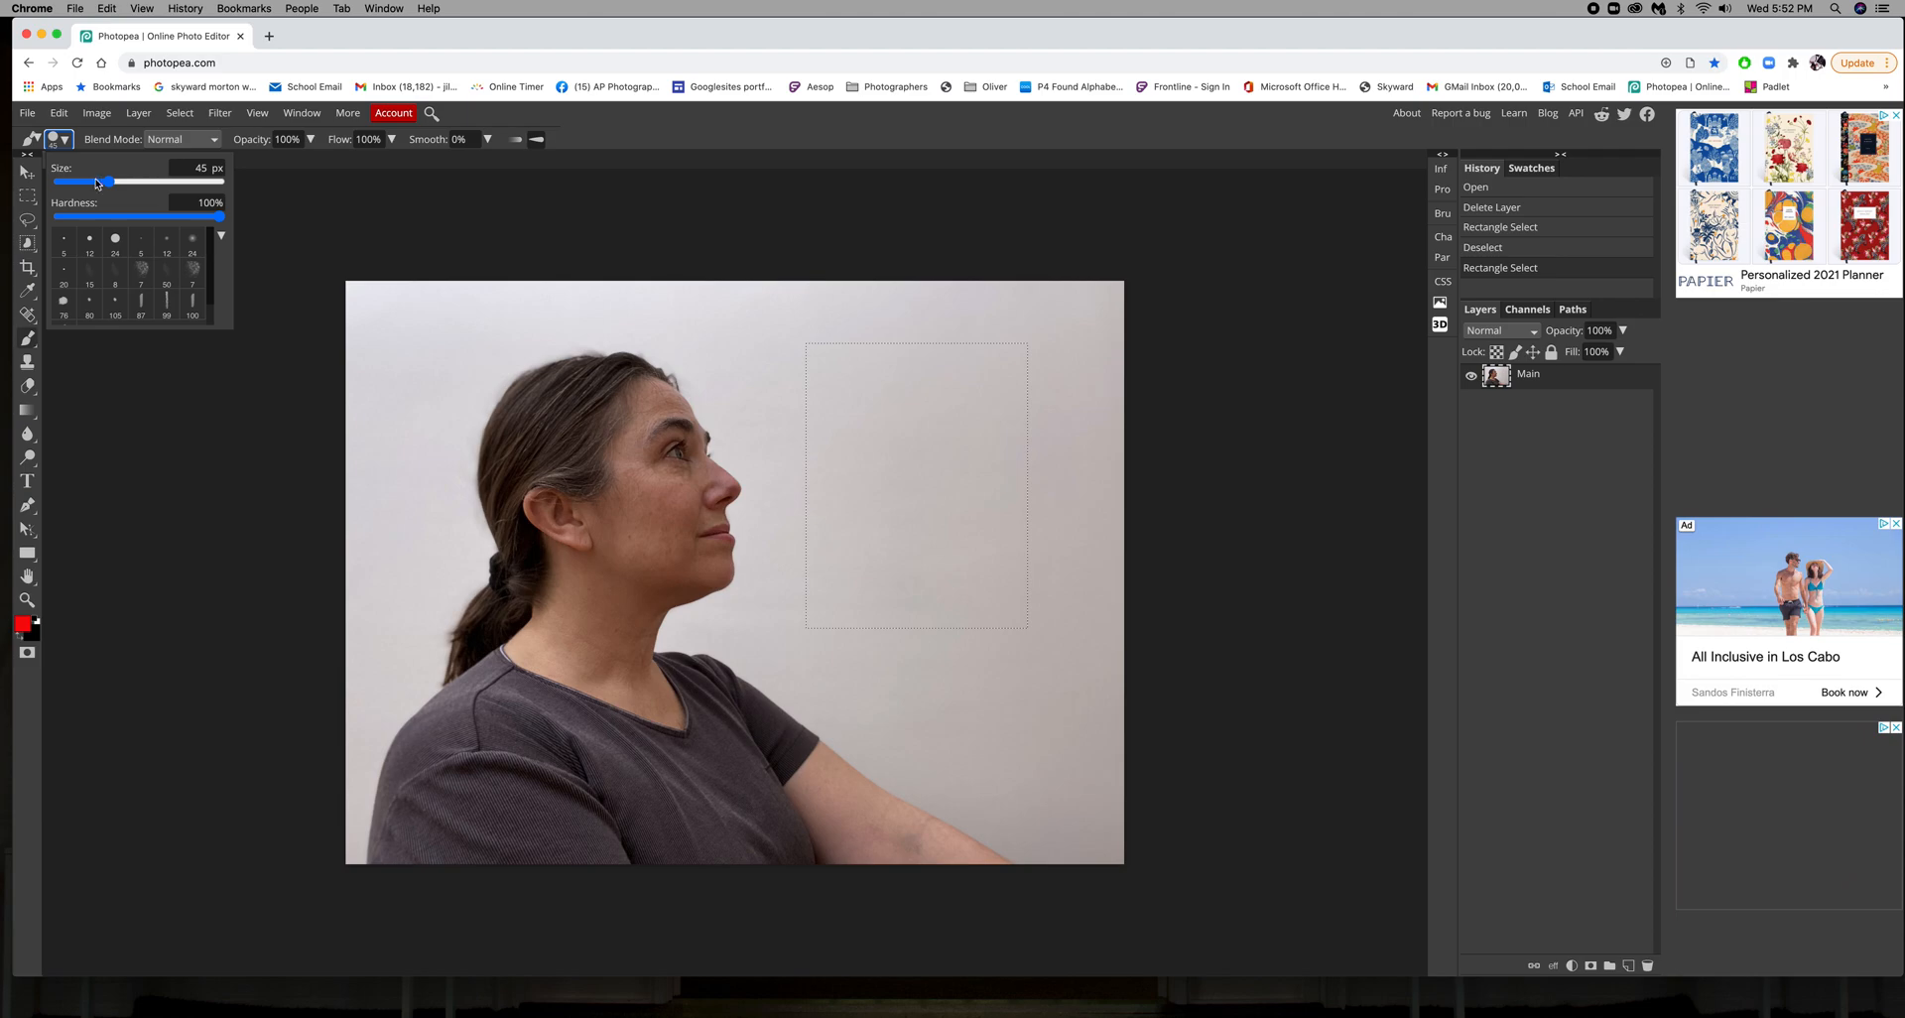
left_click(407, 222)
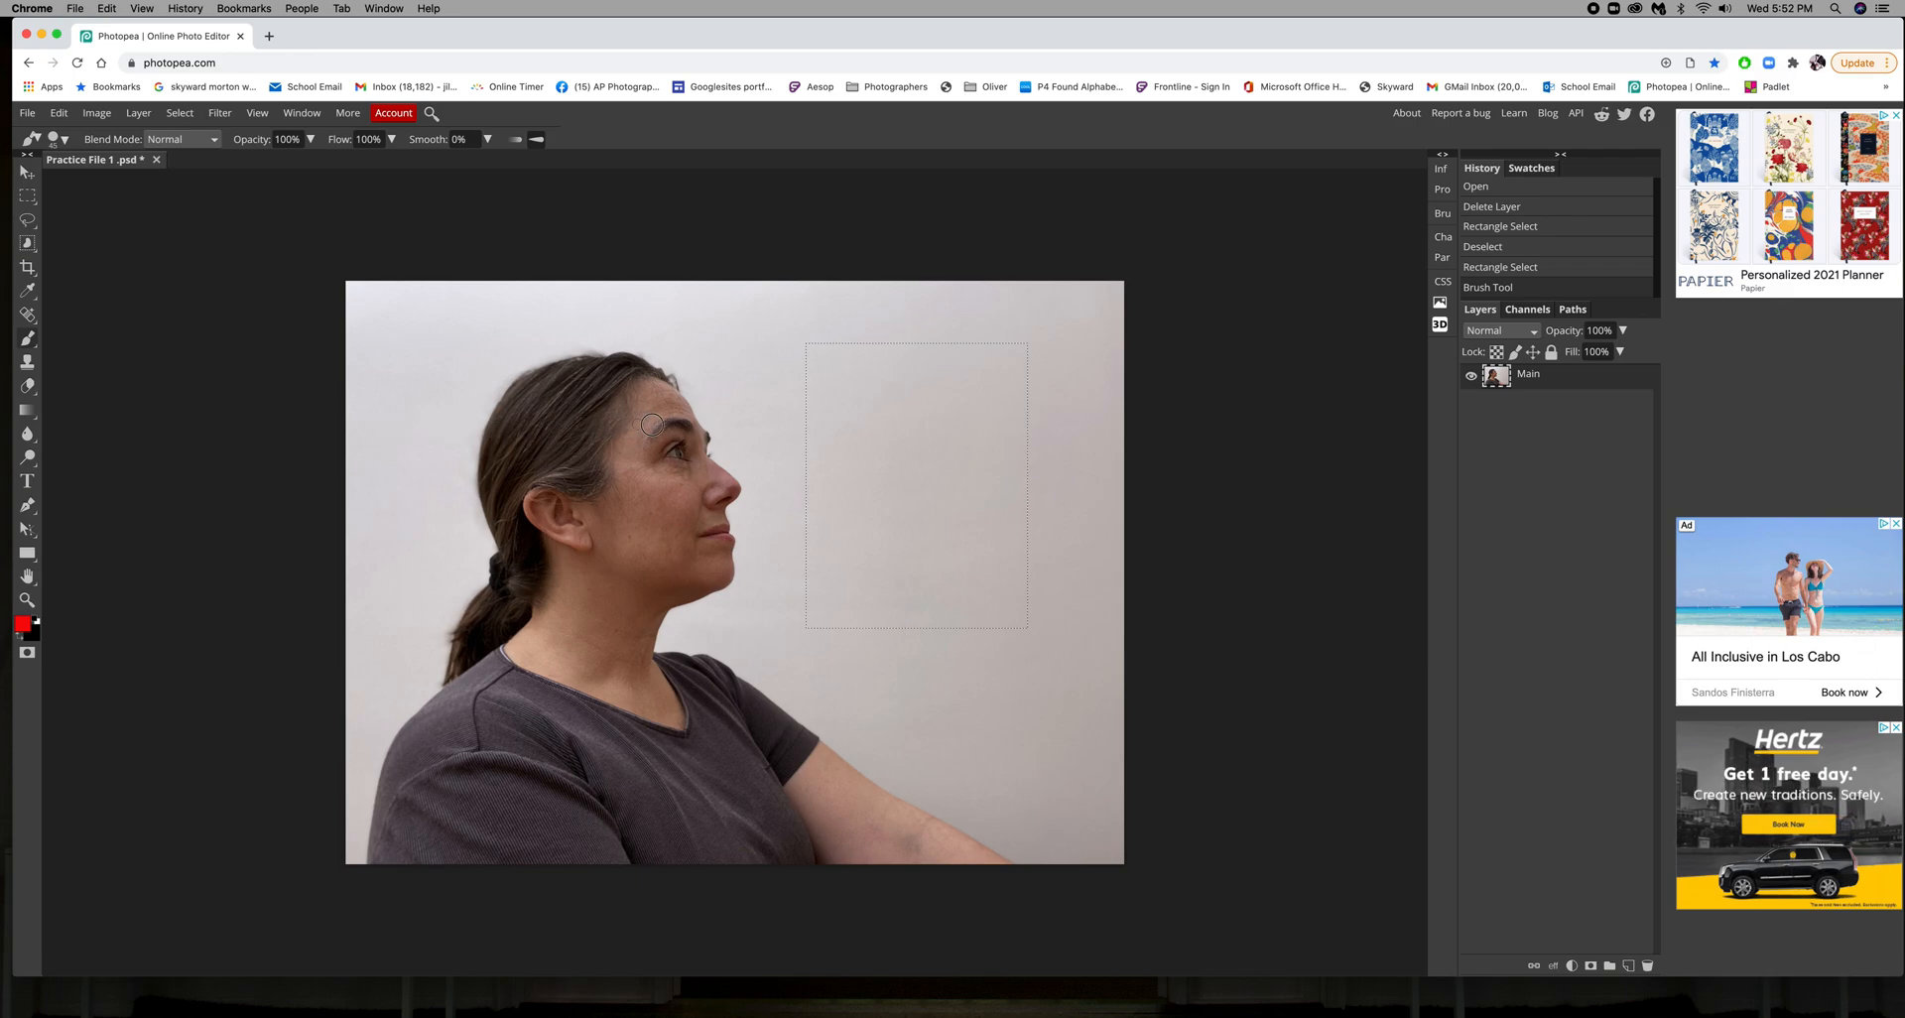
Paint red strokes over the face and across the rectangular selection at several angles, running each stroke past the selection's edges
left_click(742, 429)
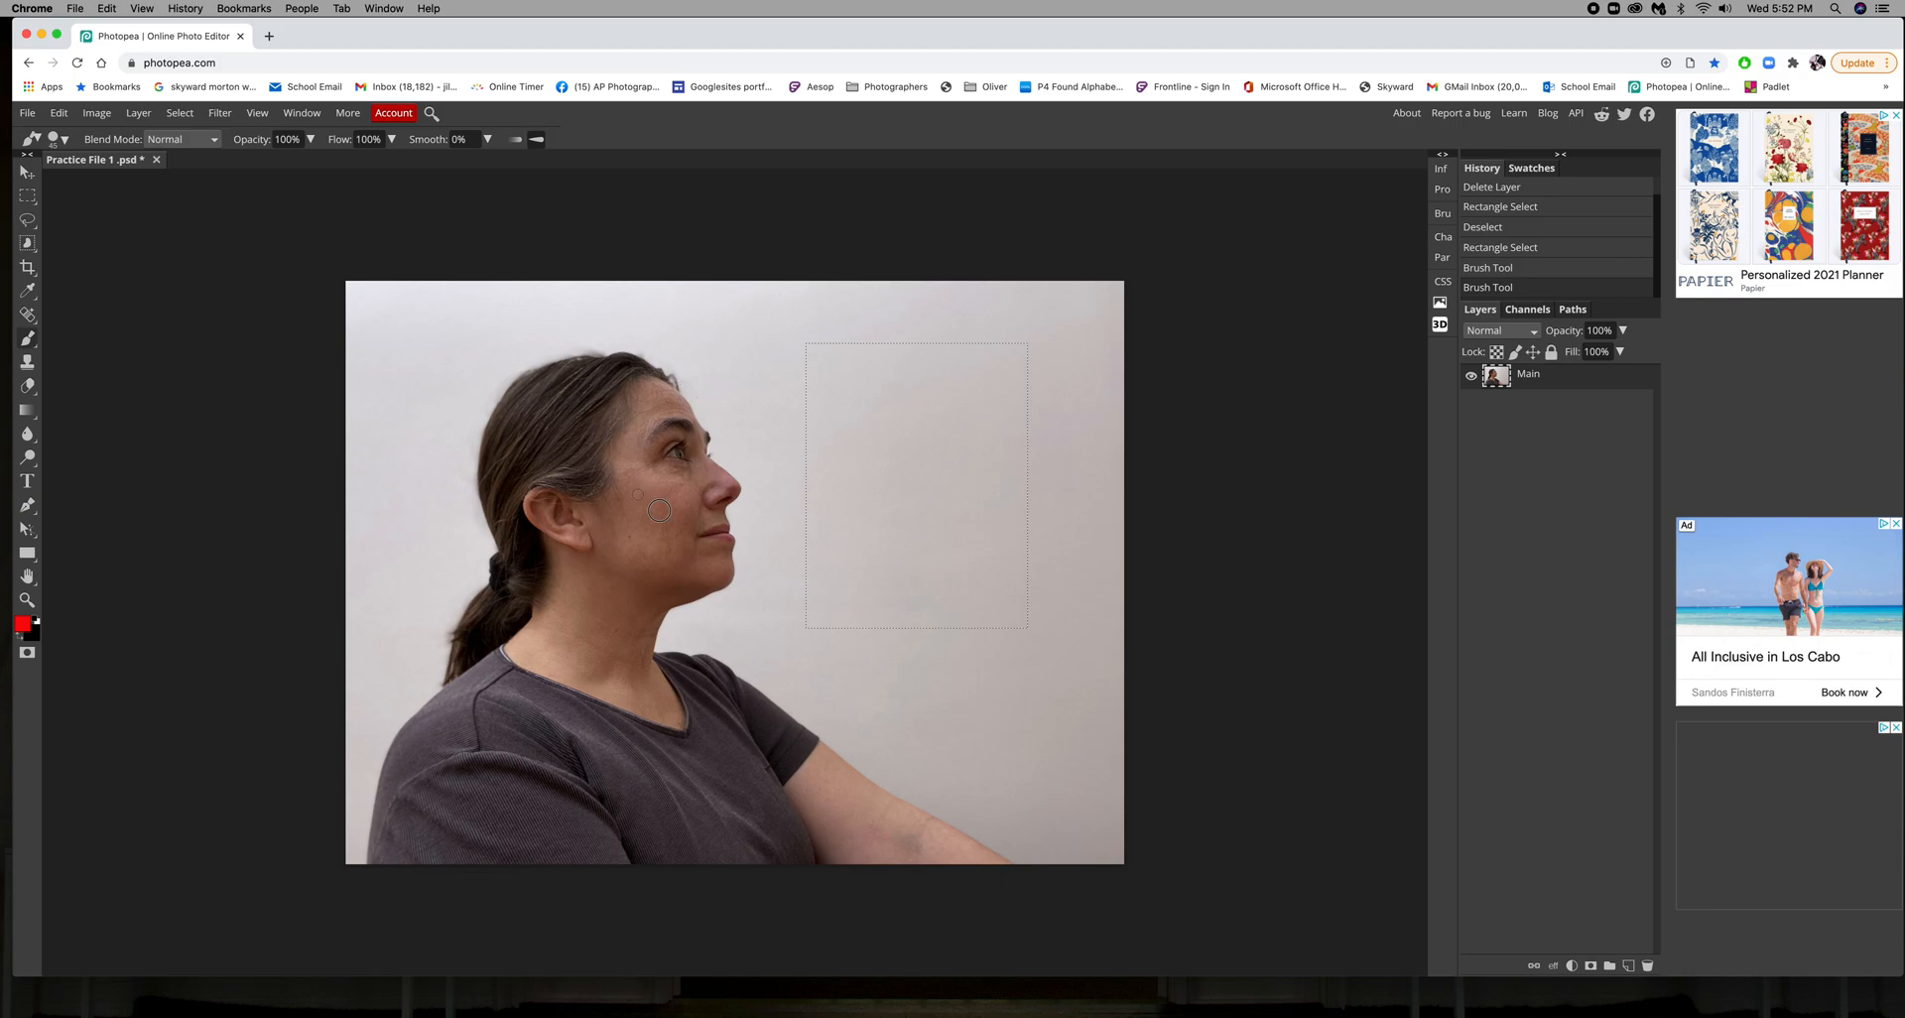
mouse_move(622, 618)
left_mouse_down()
mouse_move(507, 468)
mouse_move(593, 472)
mouse_move(600, 496)
left_mouse_up()
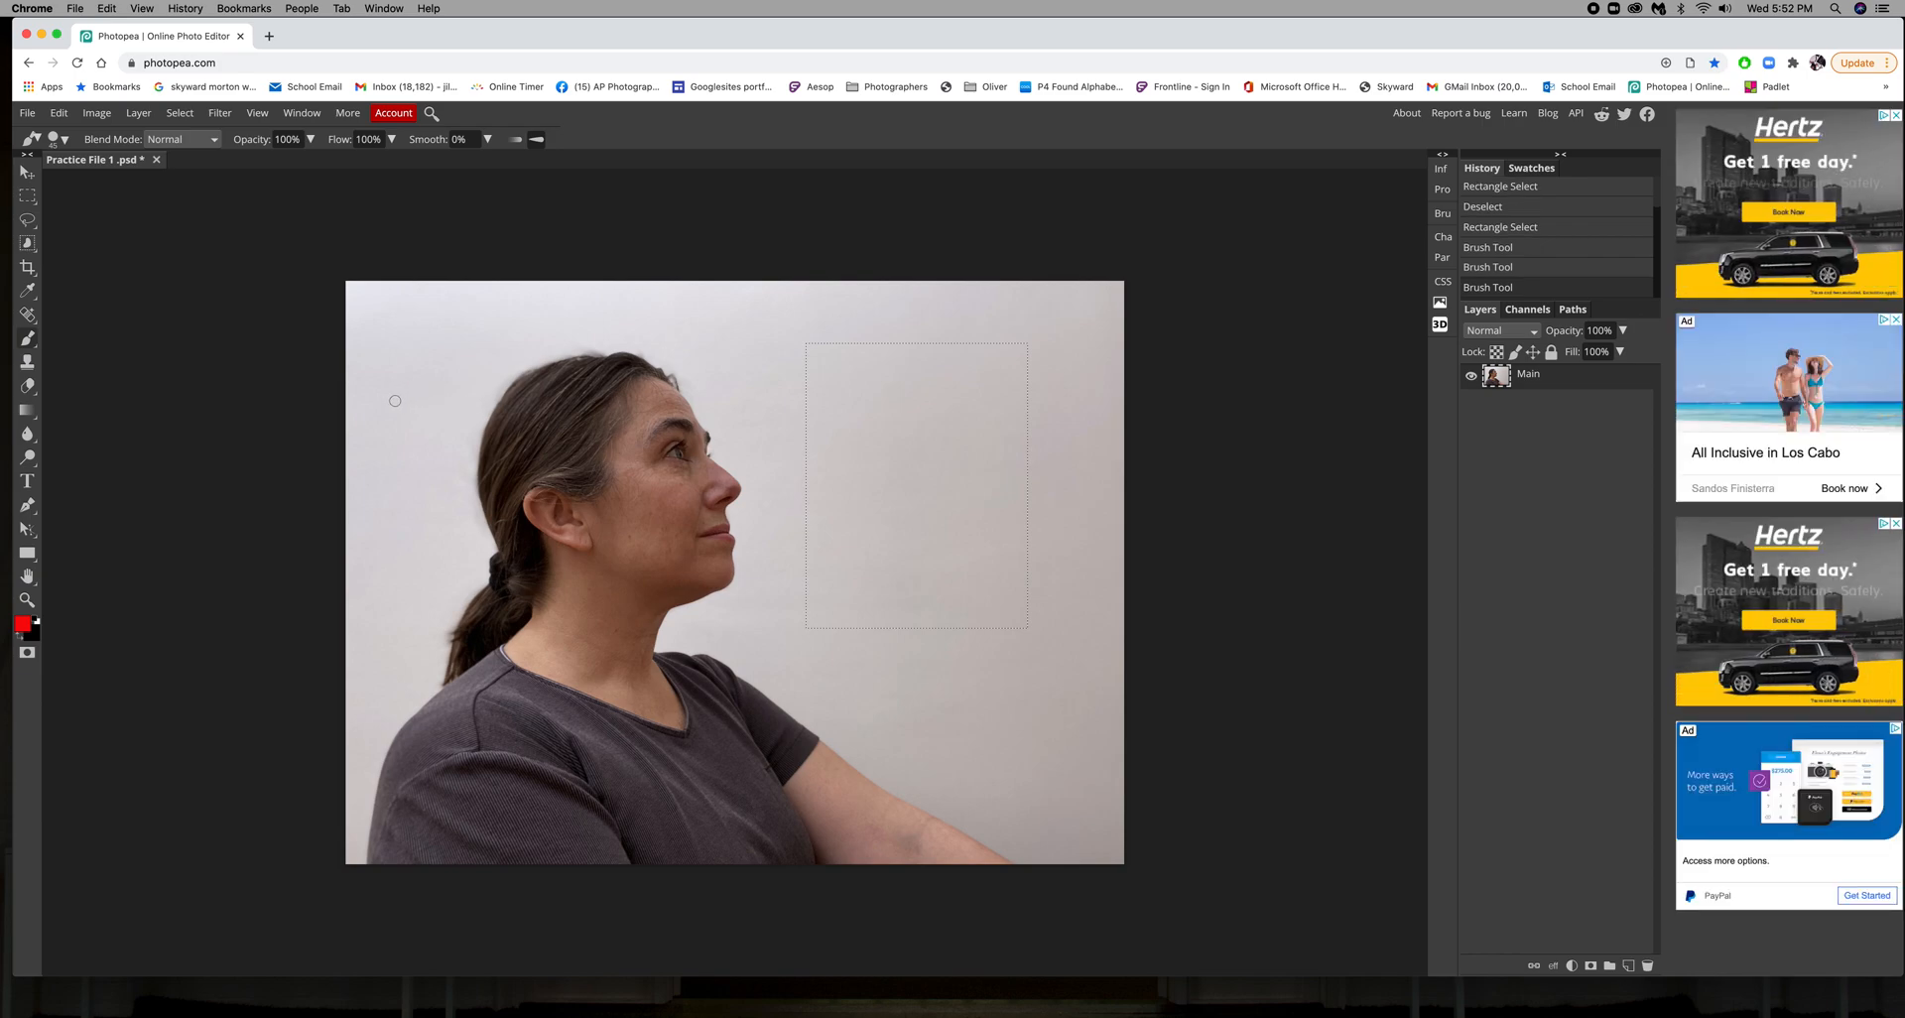
left_click_drag(484, 391, 900, 408)
left_click(1174, 422, "shift")
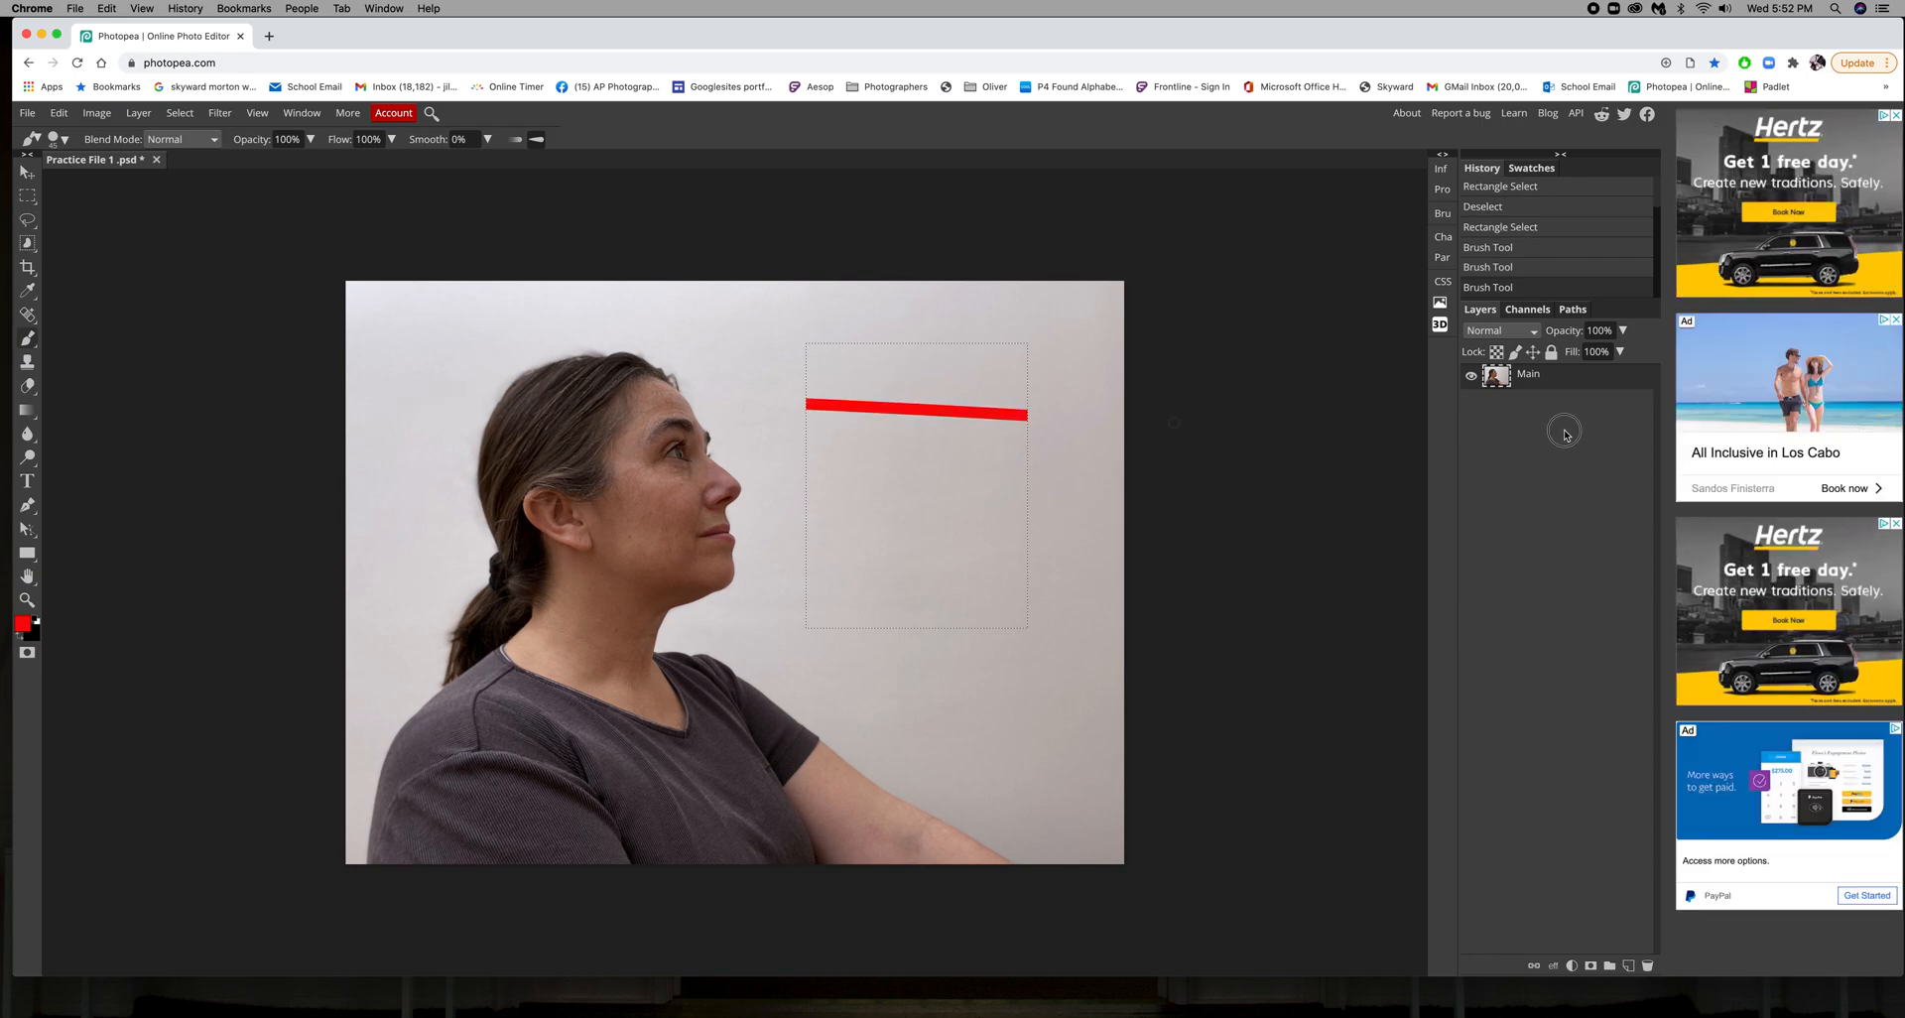
left_click_drag(992, 297, 850, 947)
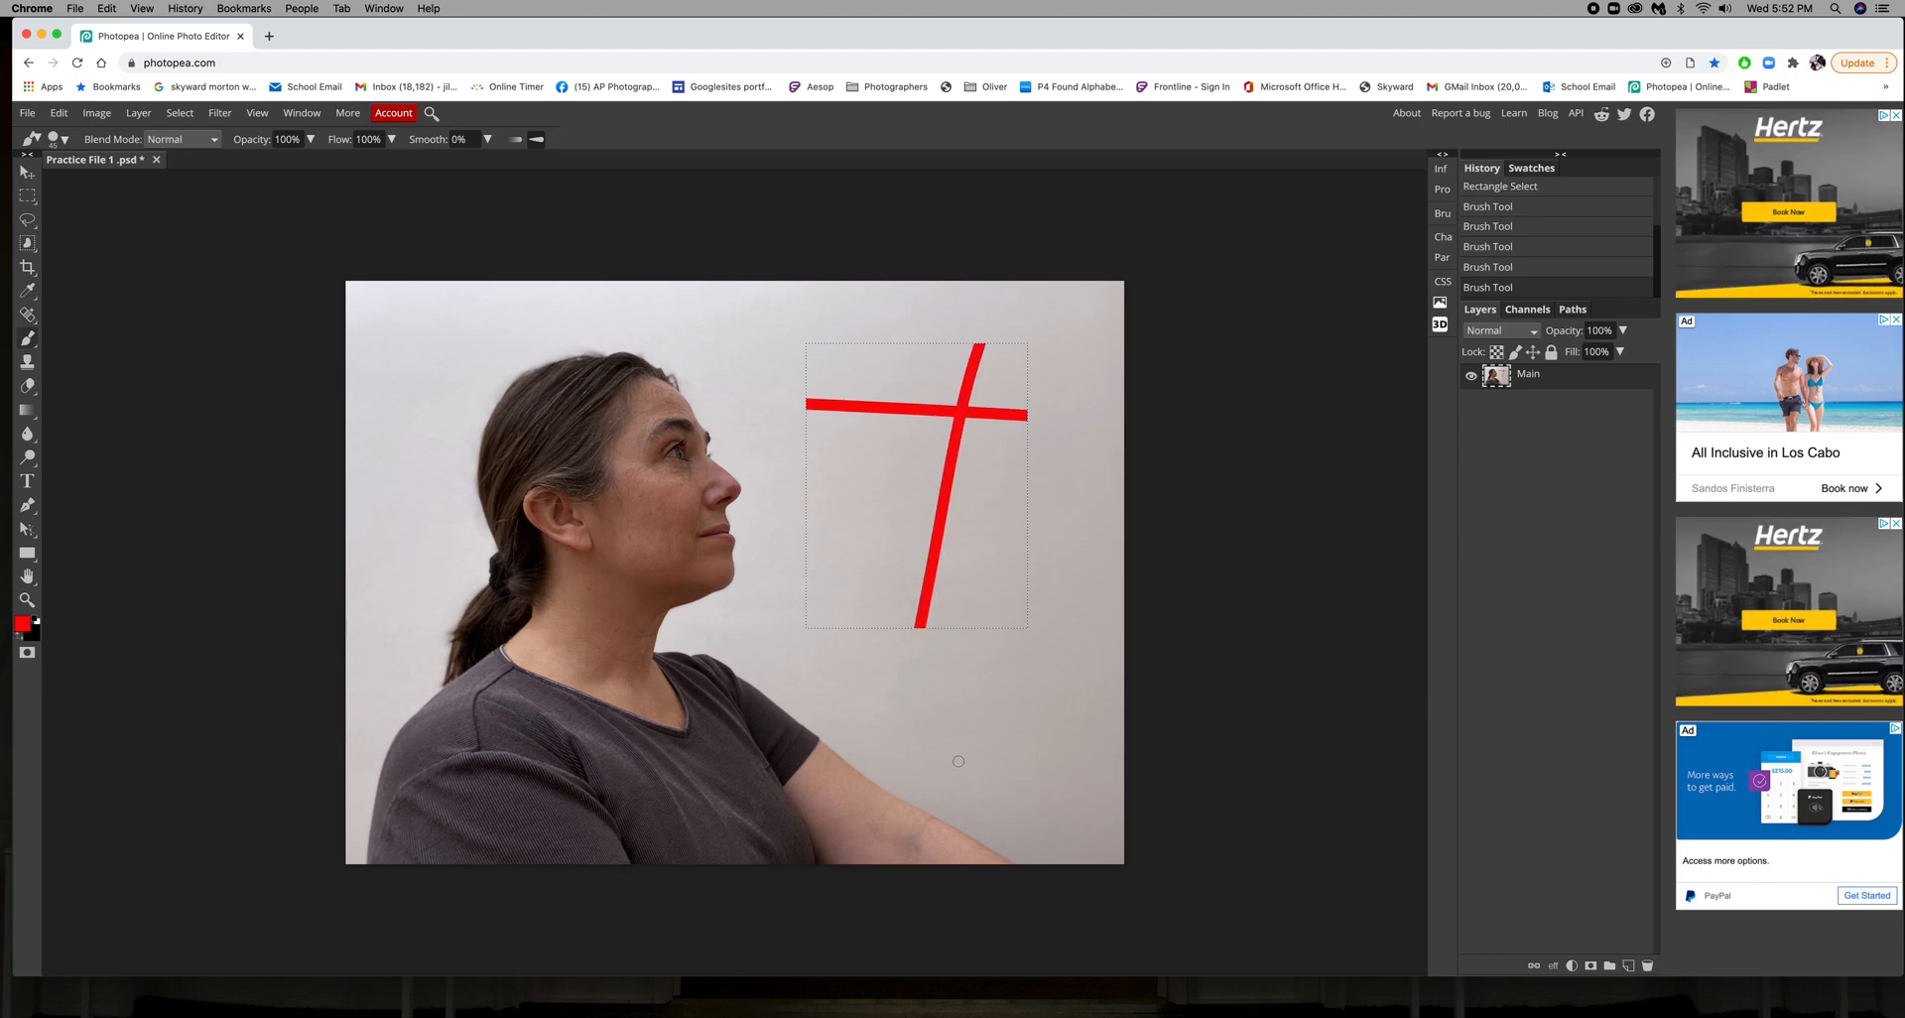
left_click_drag(695, 429, 1555, 457)
left_click_drag(1101, 510, 754, 611)
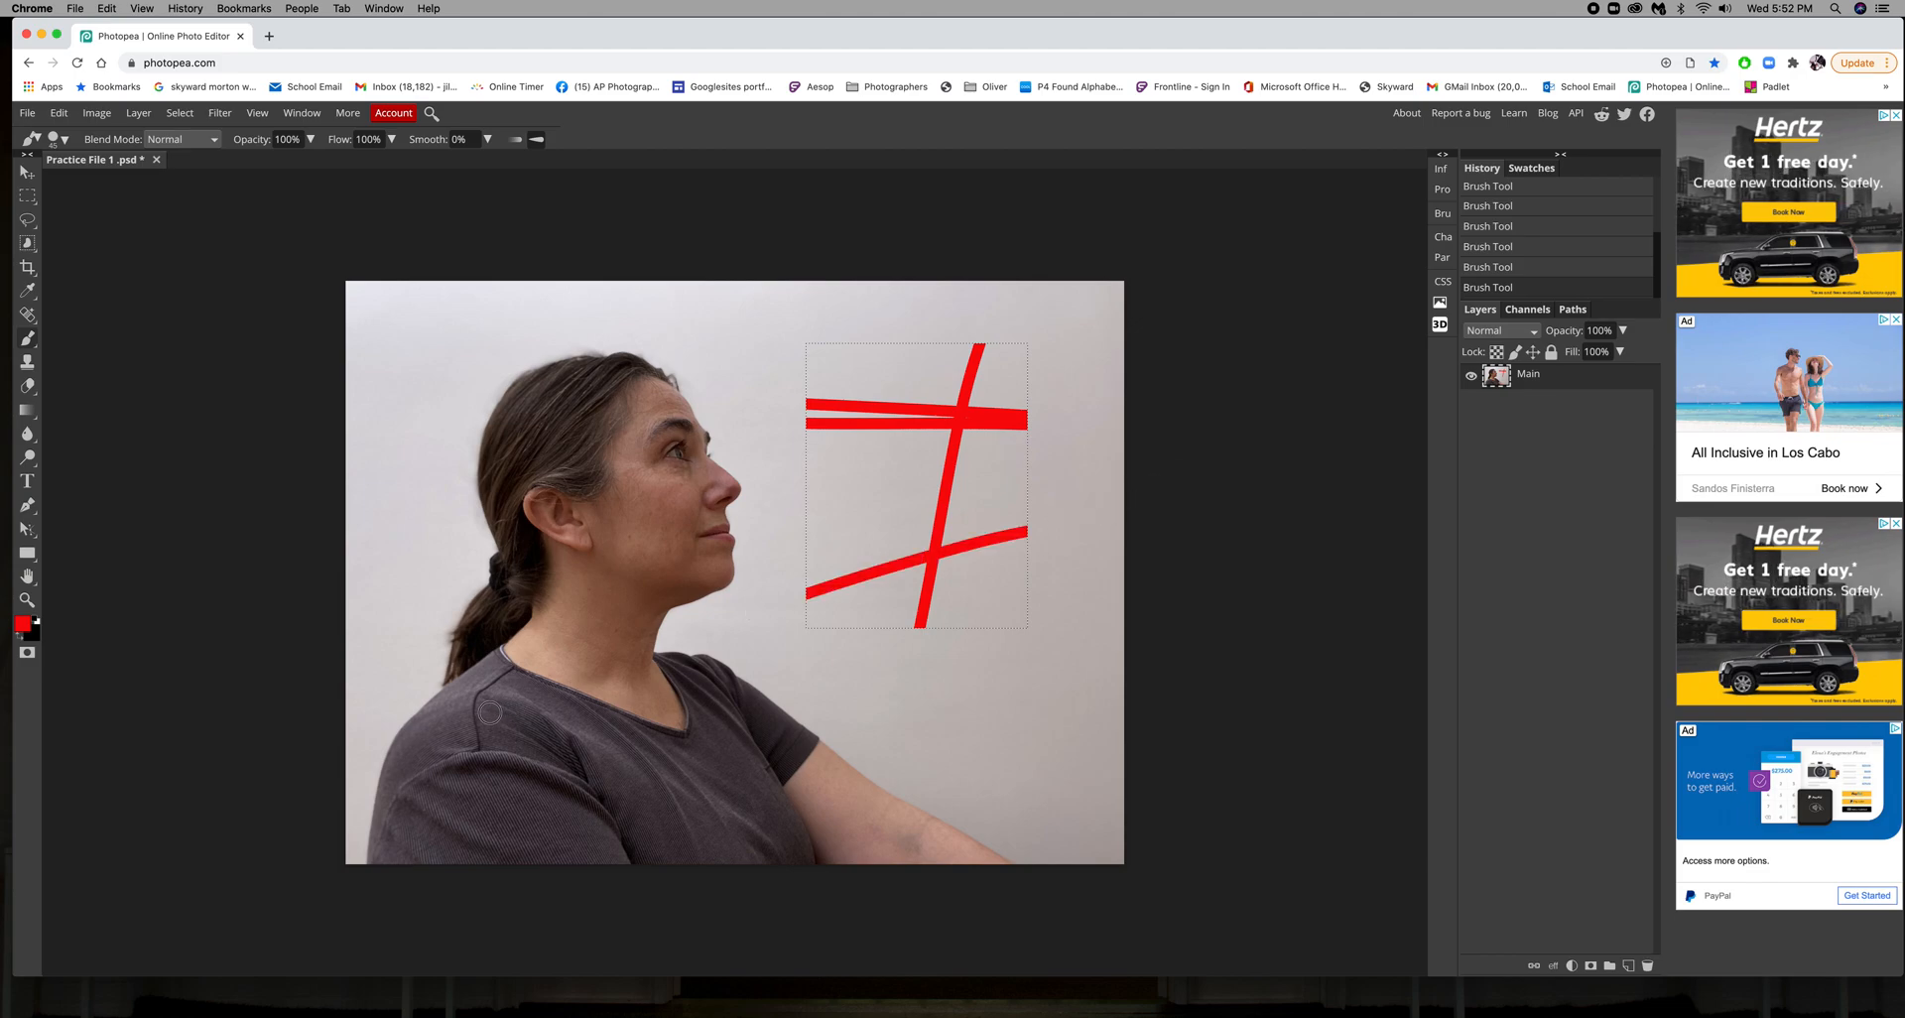
left_click_drag(628, 542, 1241, 612)
left_click_drag(1046, 481, 784, 468)
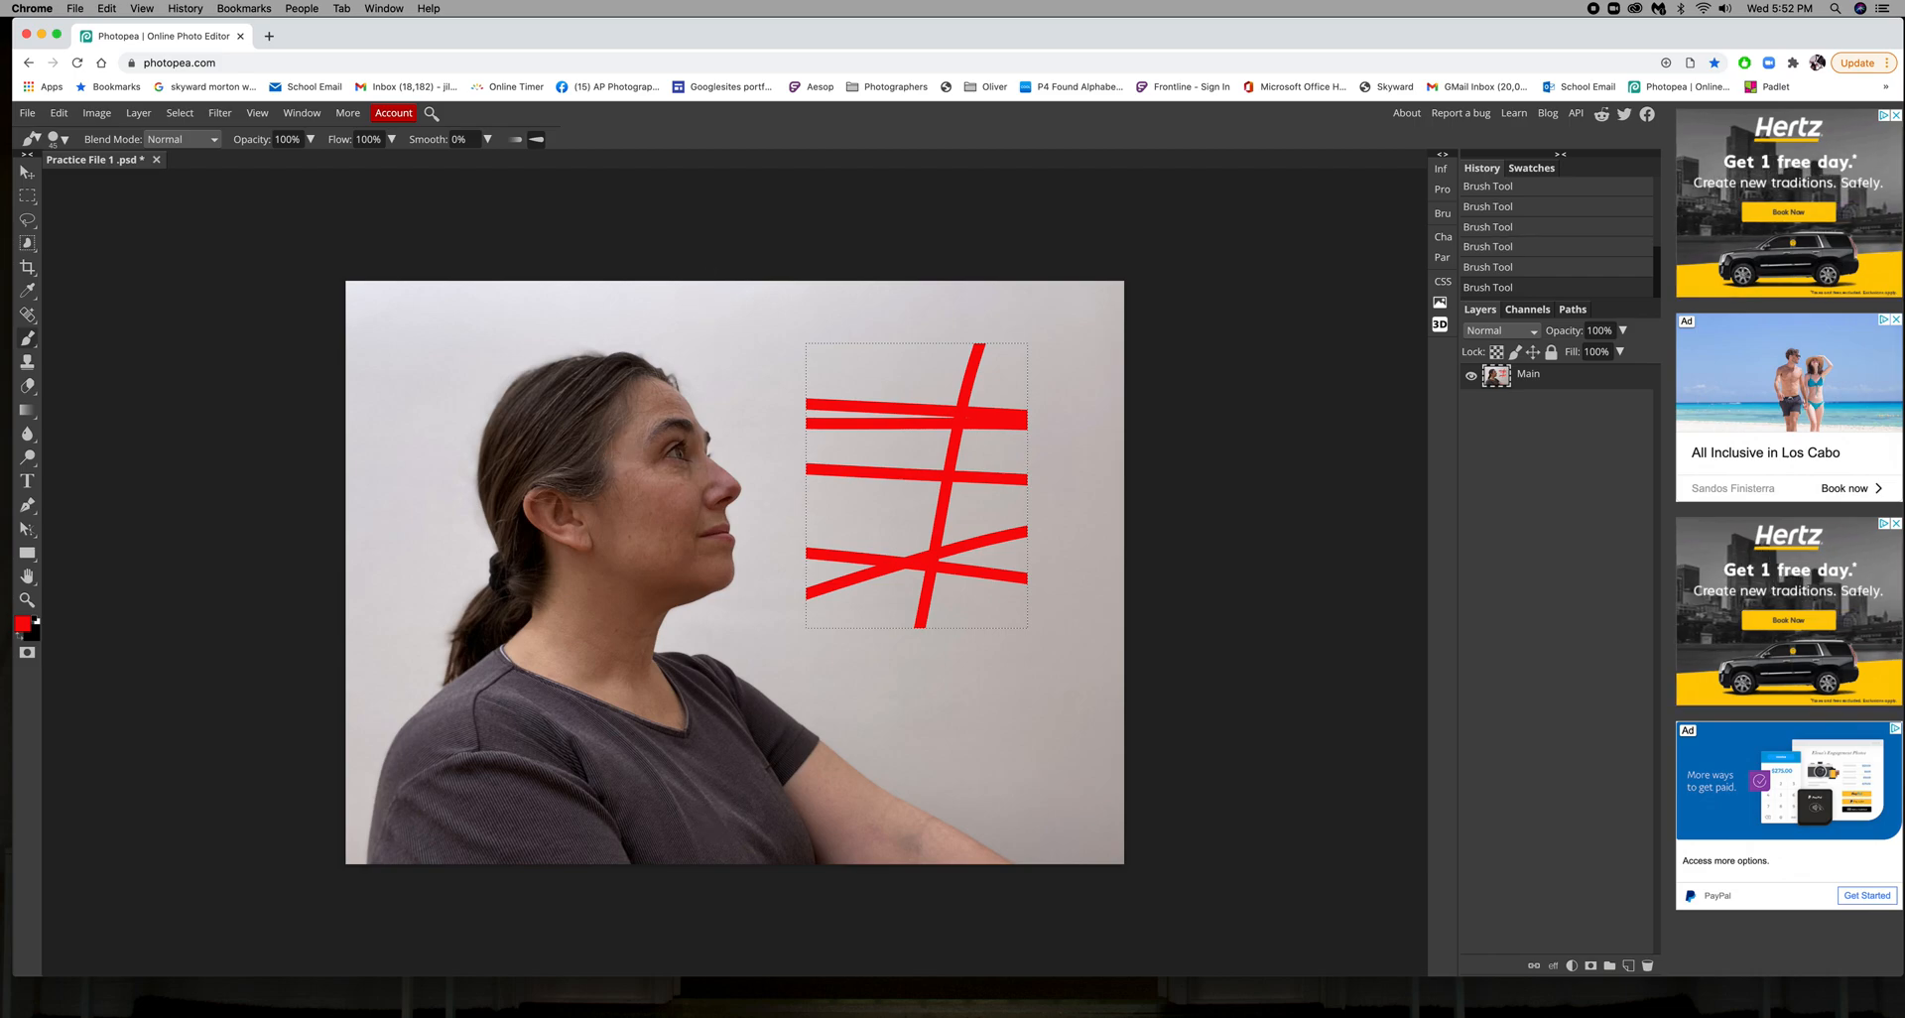
left_click_drag(892, 342, 873, 504)
left_click_drag(844, 692, 828, 876)
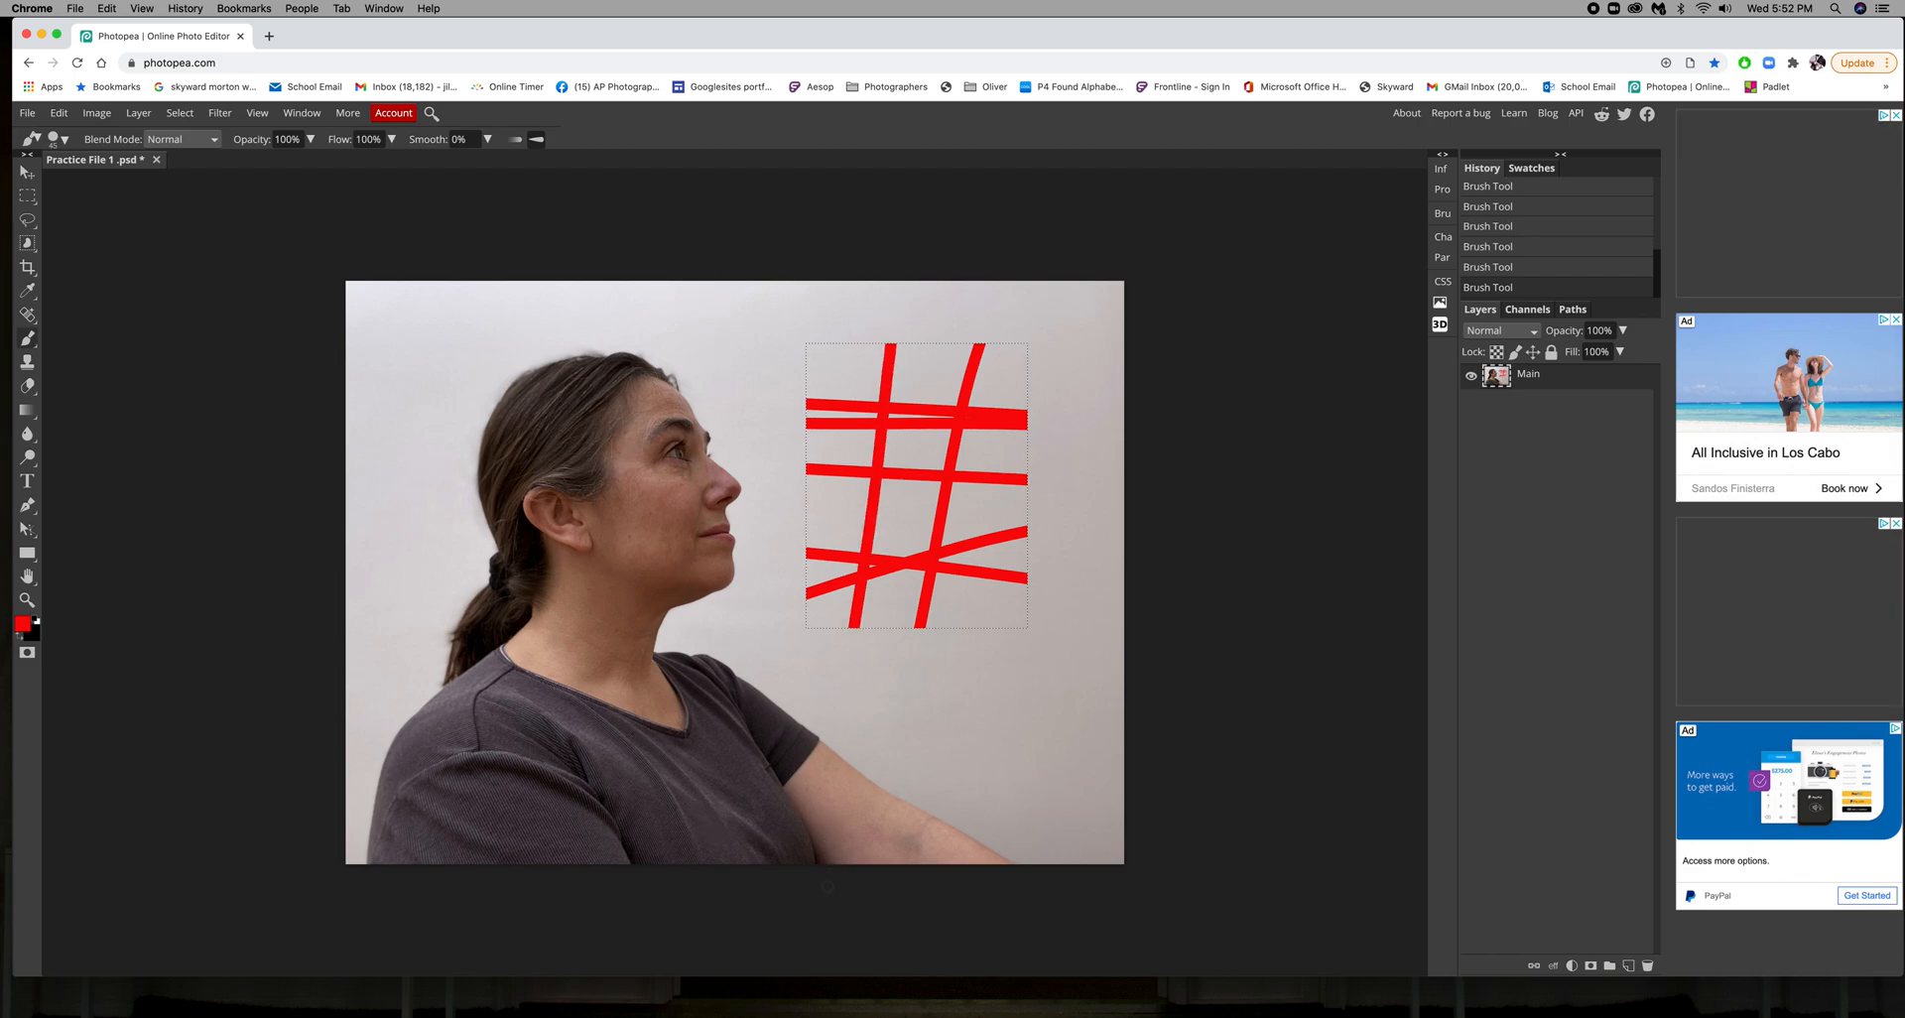
left_click_drag(806, 342, 1008, 633)
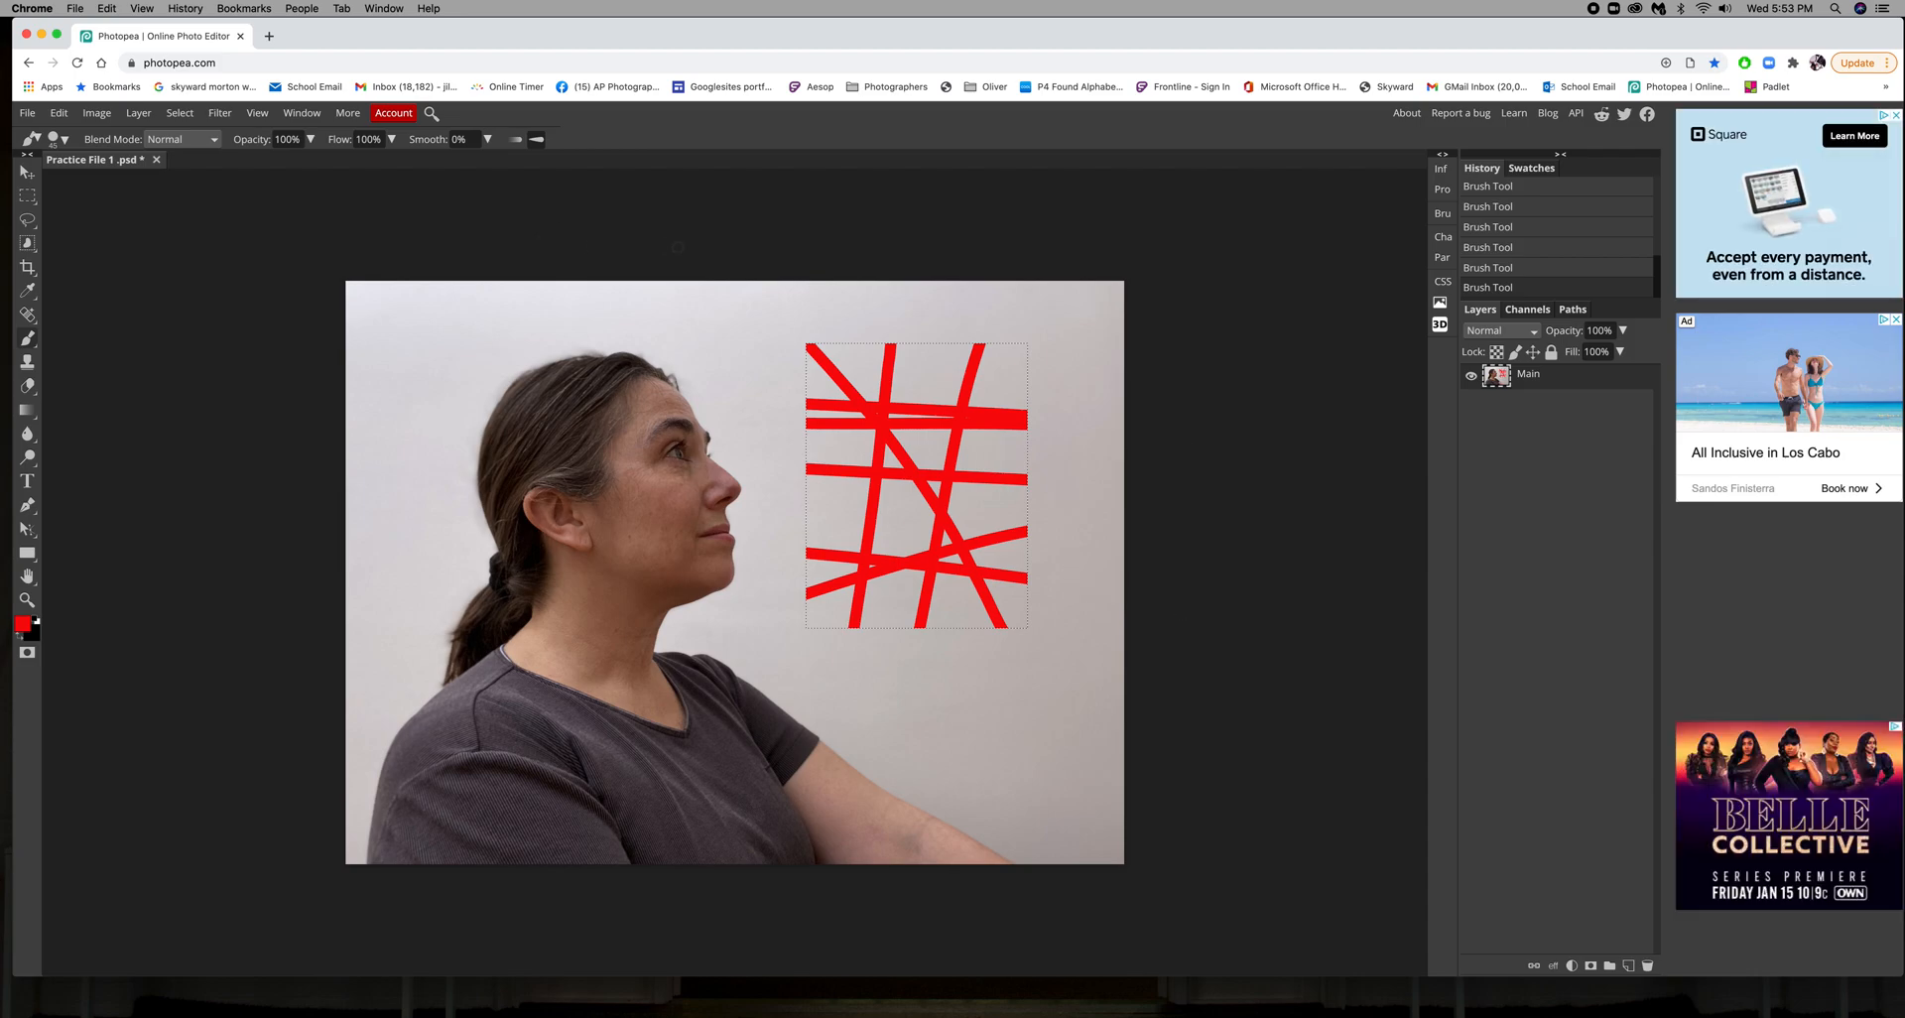
Deselect the rectangular area and switch to the Ellipse Select tool
left_click(180, 114)
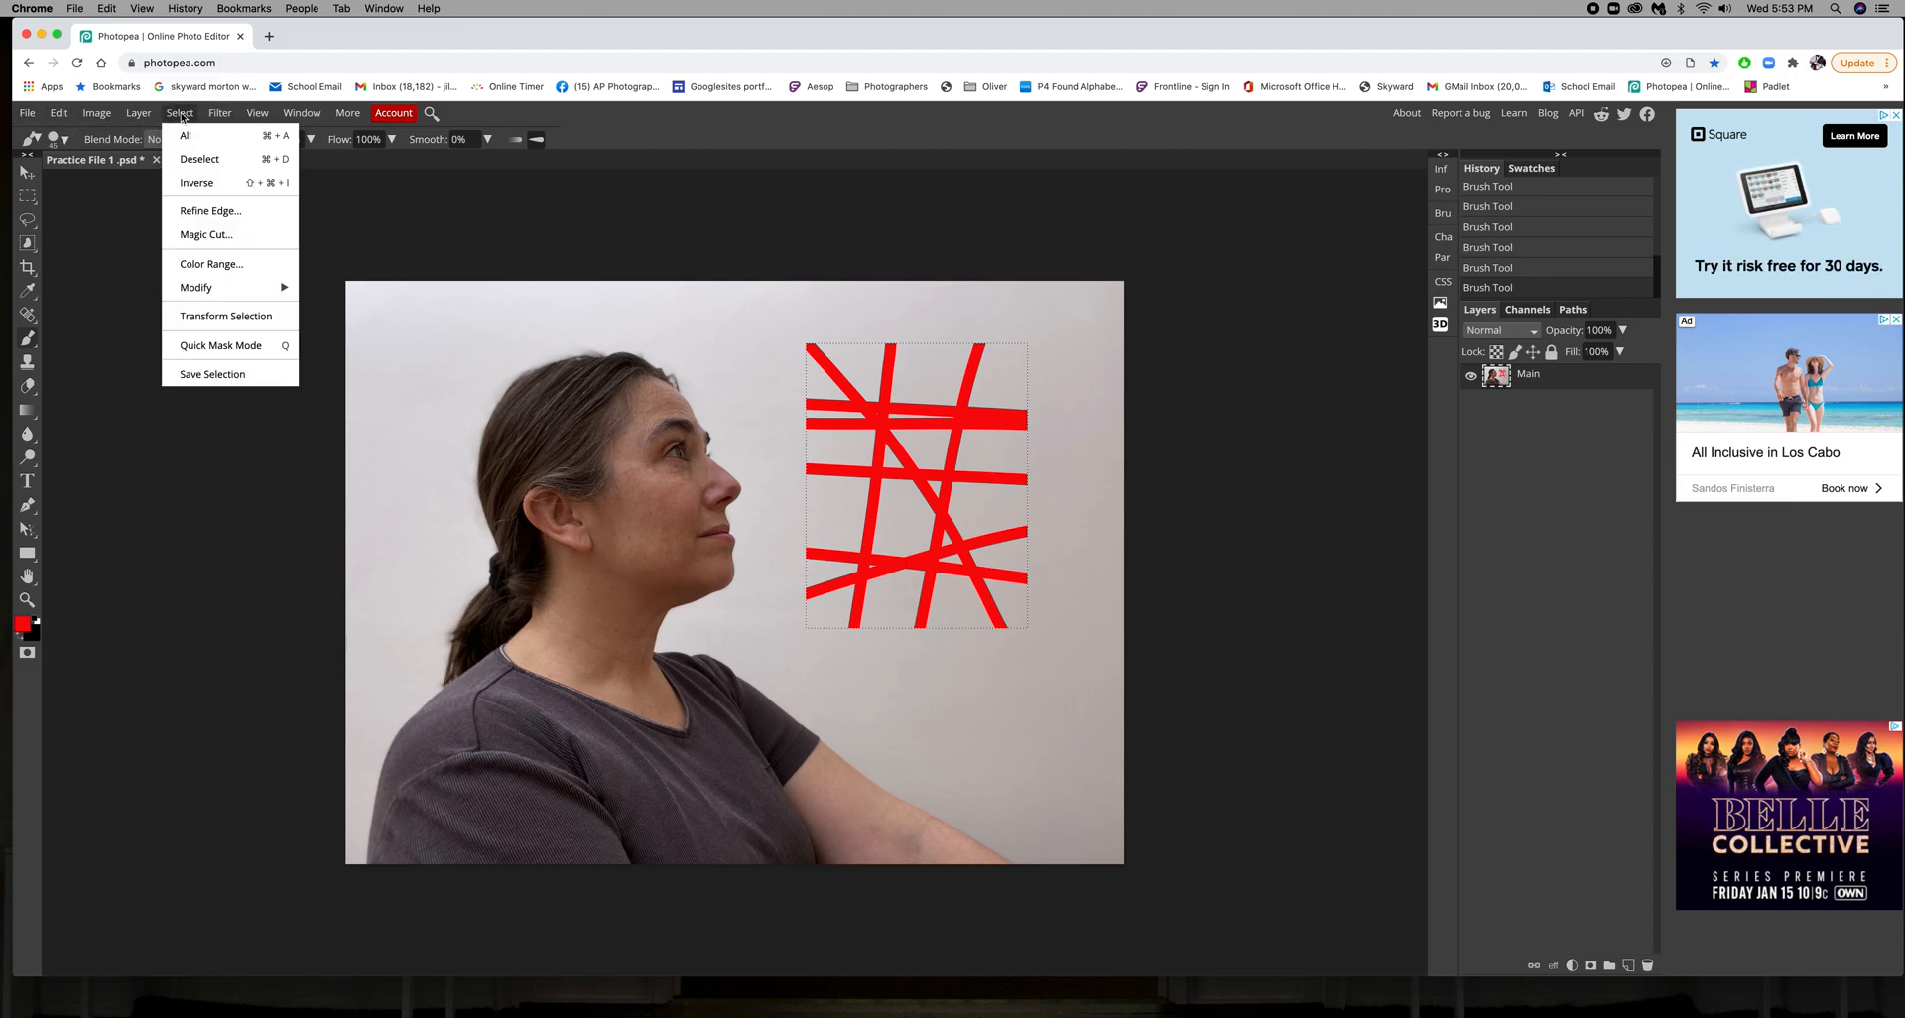
left_click(227, 158)
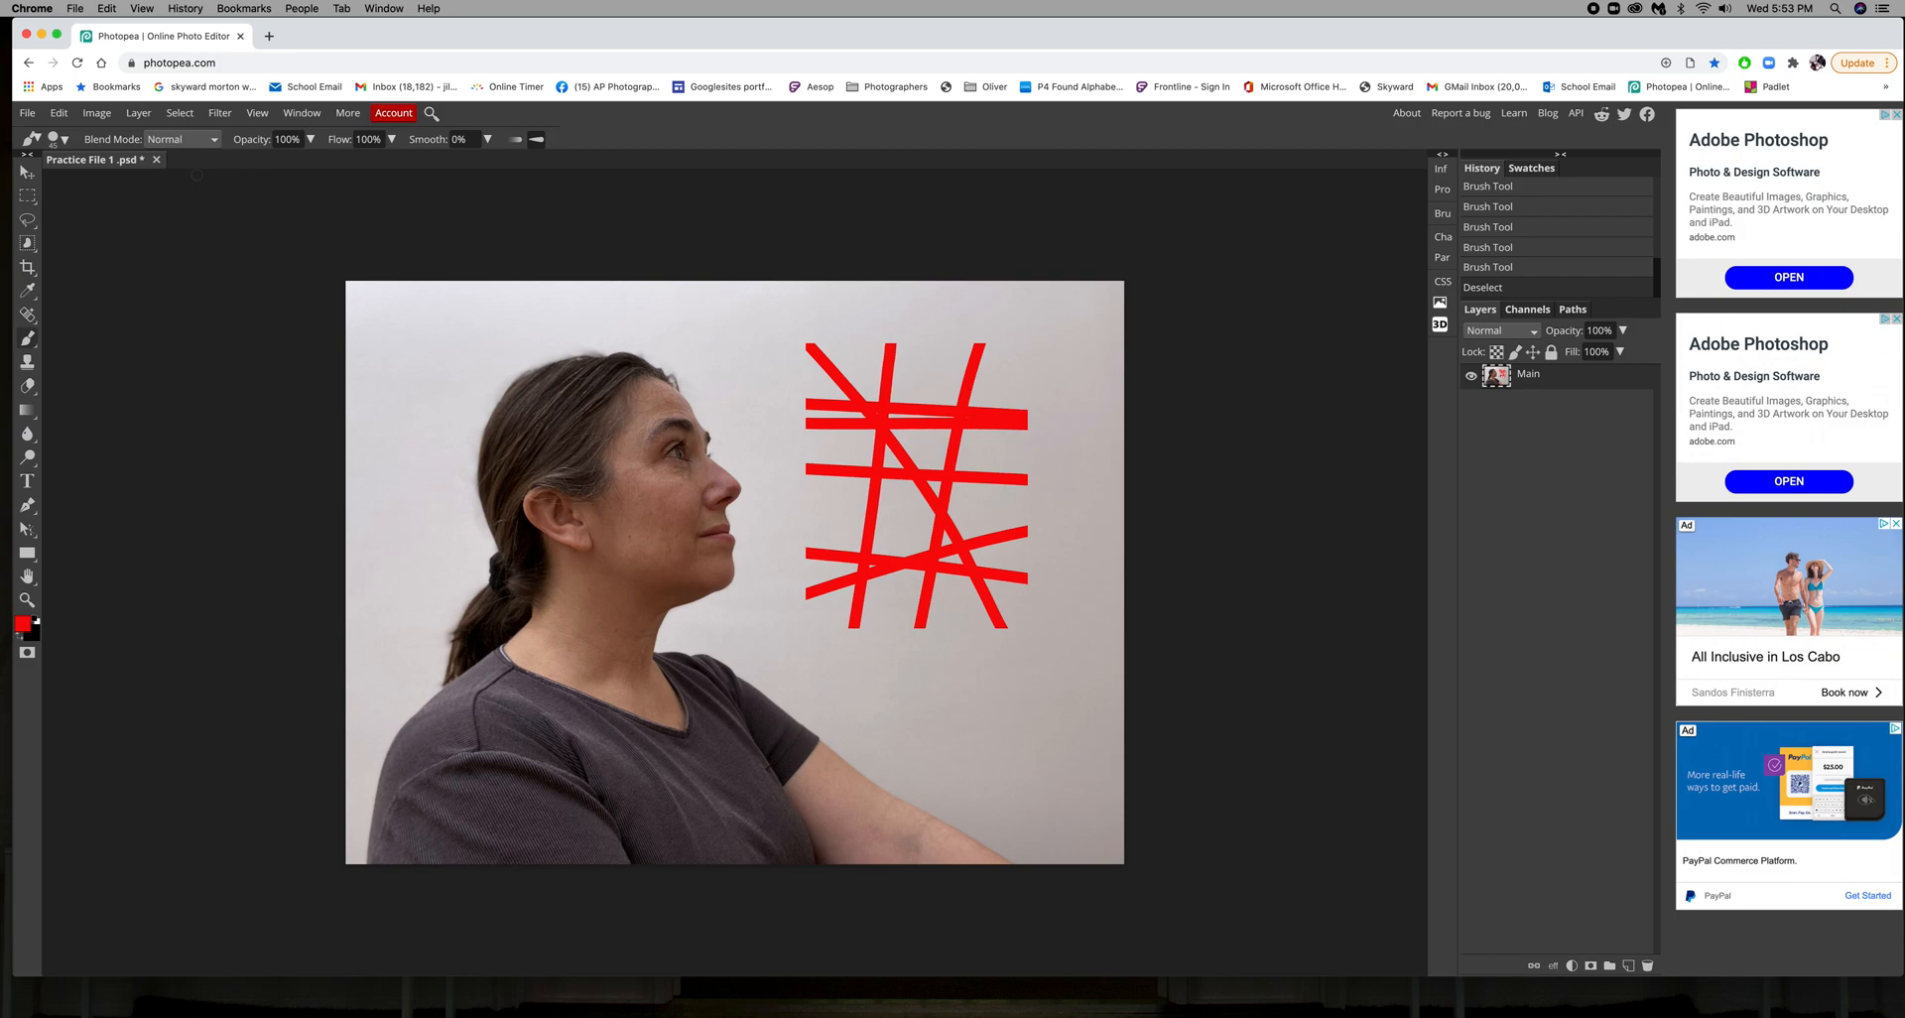
left_click(26, 195)
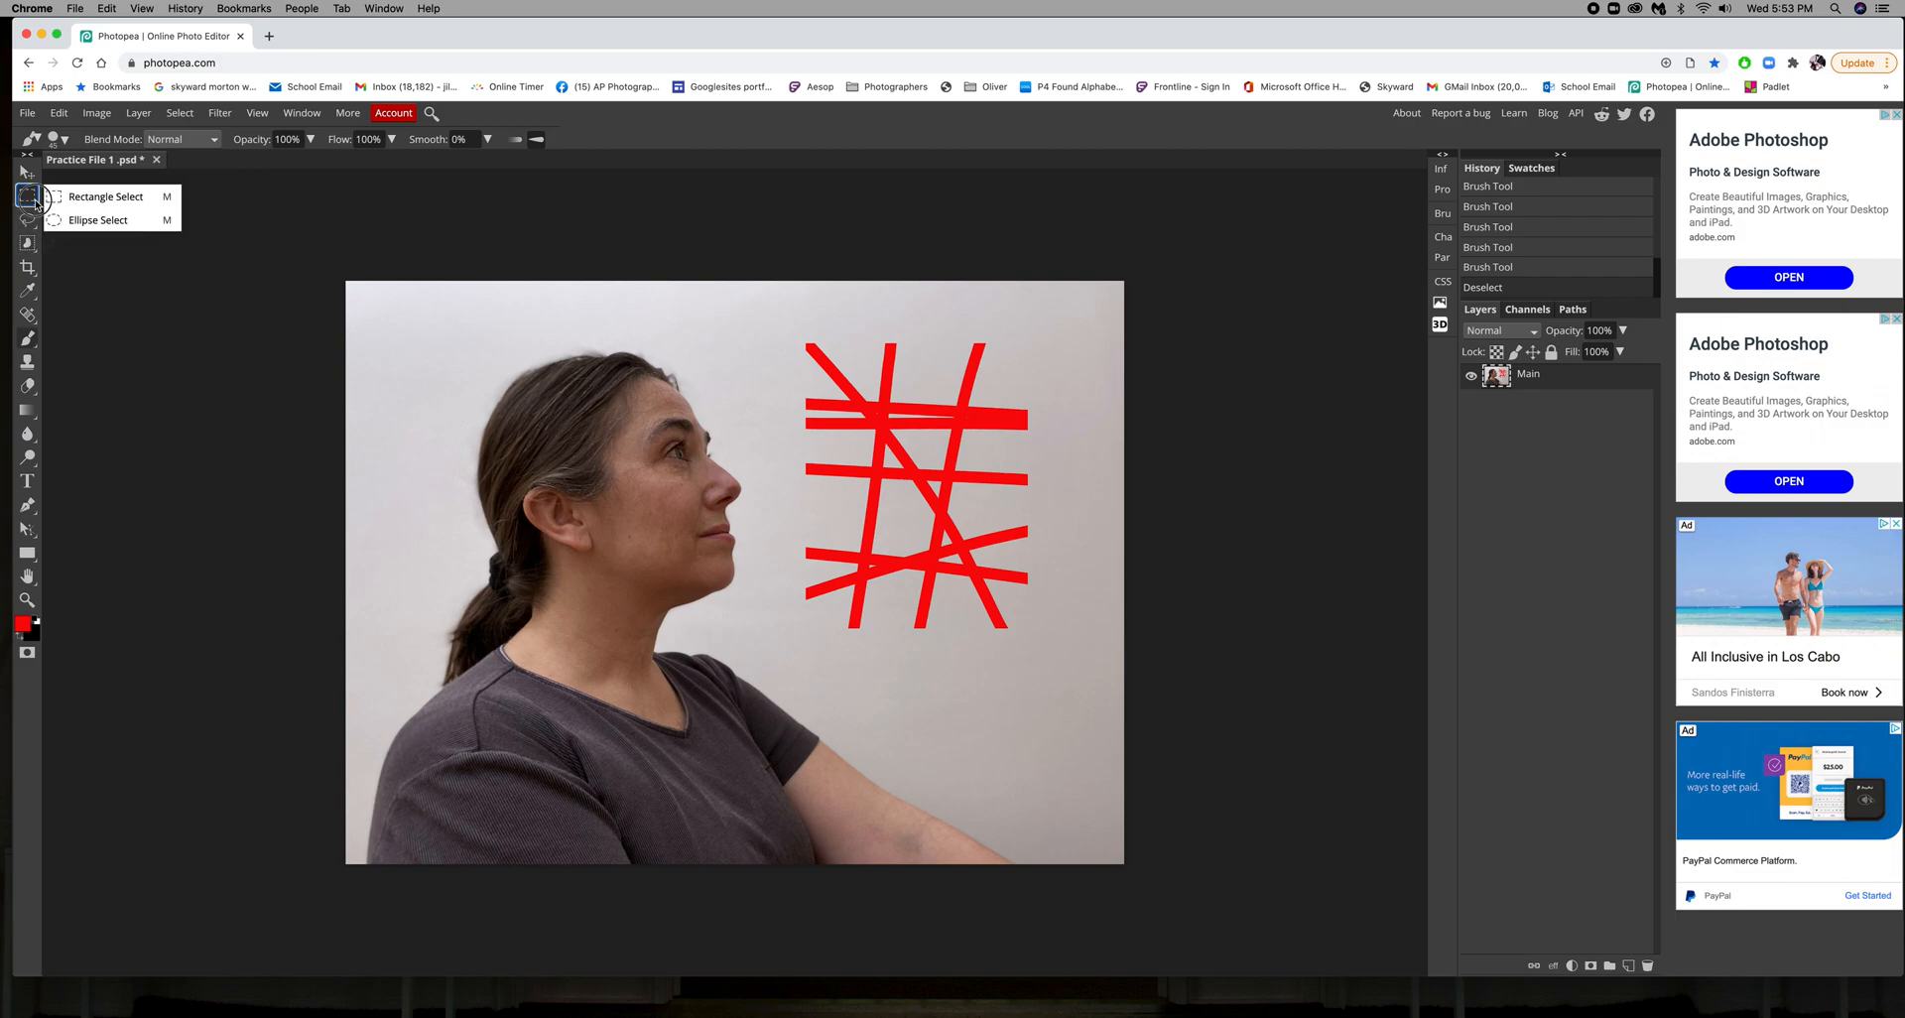
left_click(63, 221)
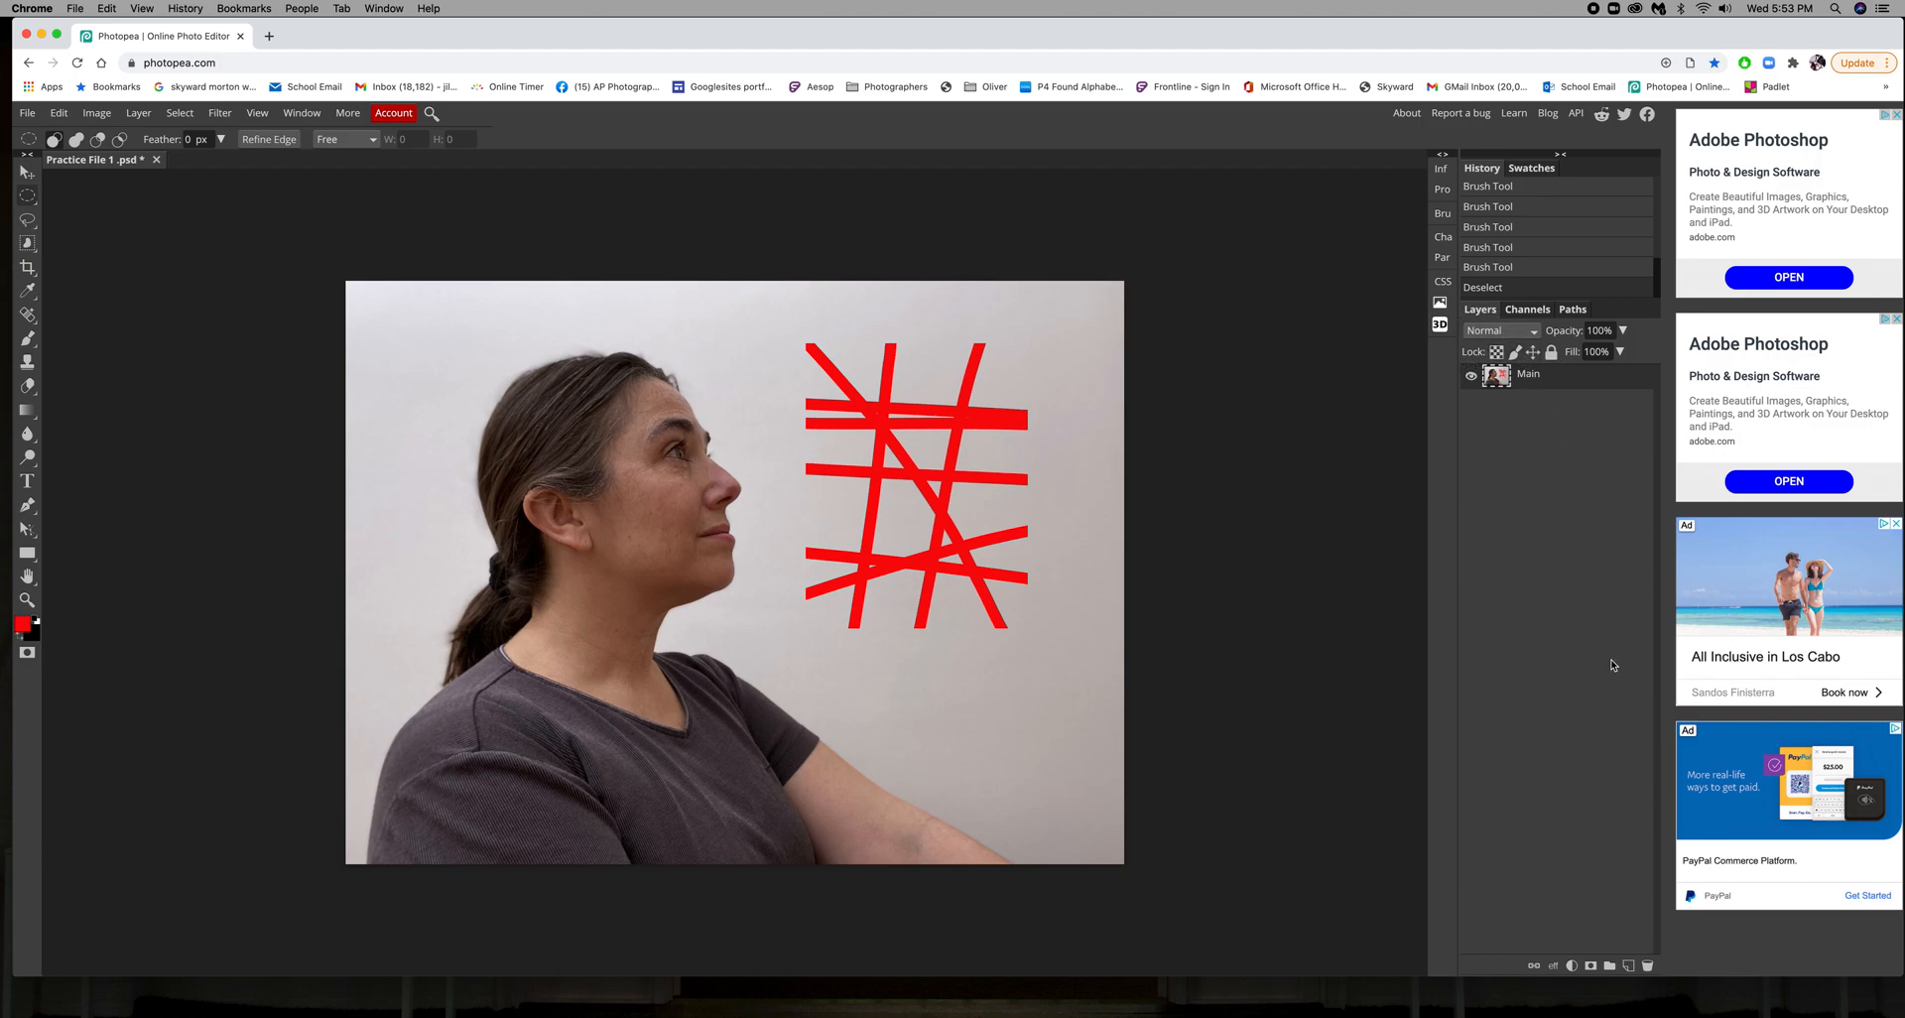
Add a new layer above Main and draw an elliptical selection over the back of the head, redrawing it once
left_click(1628, 966)
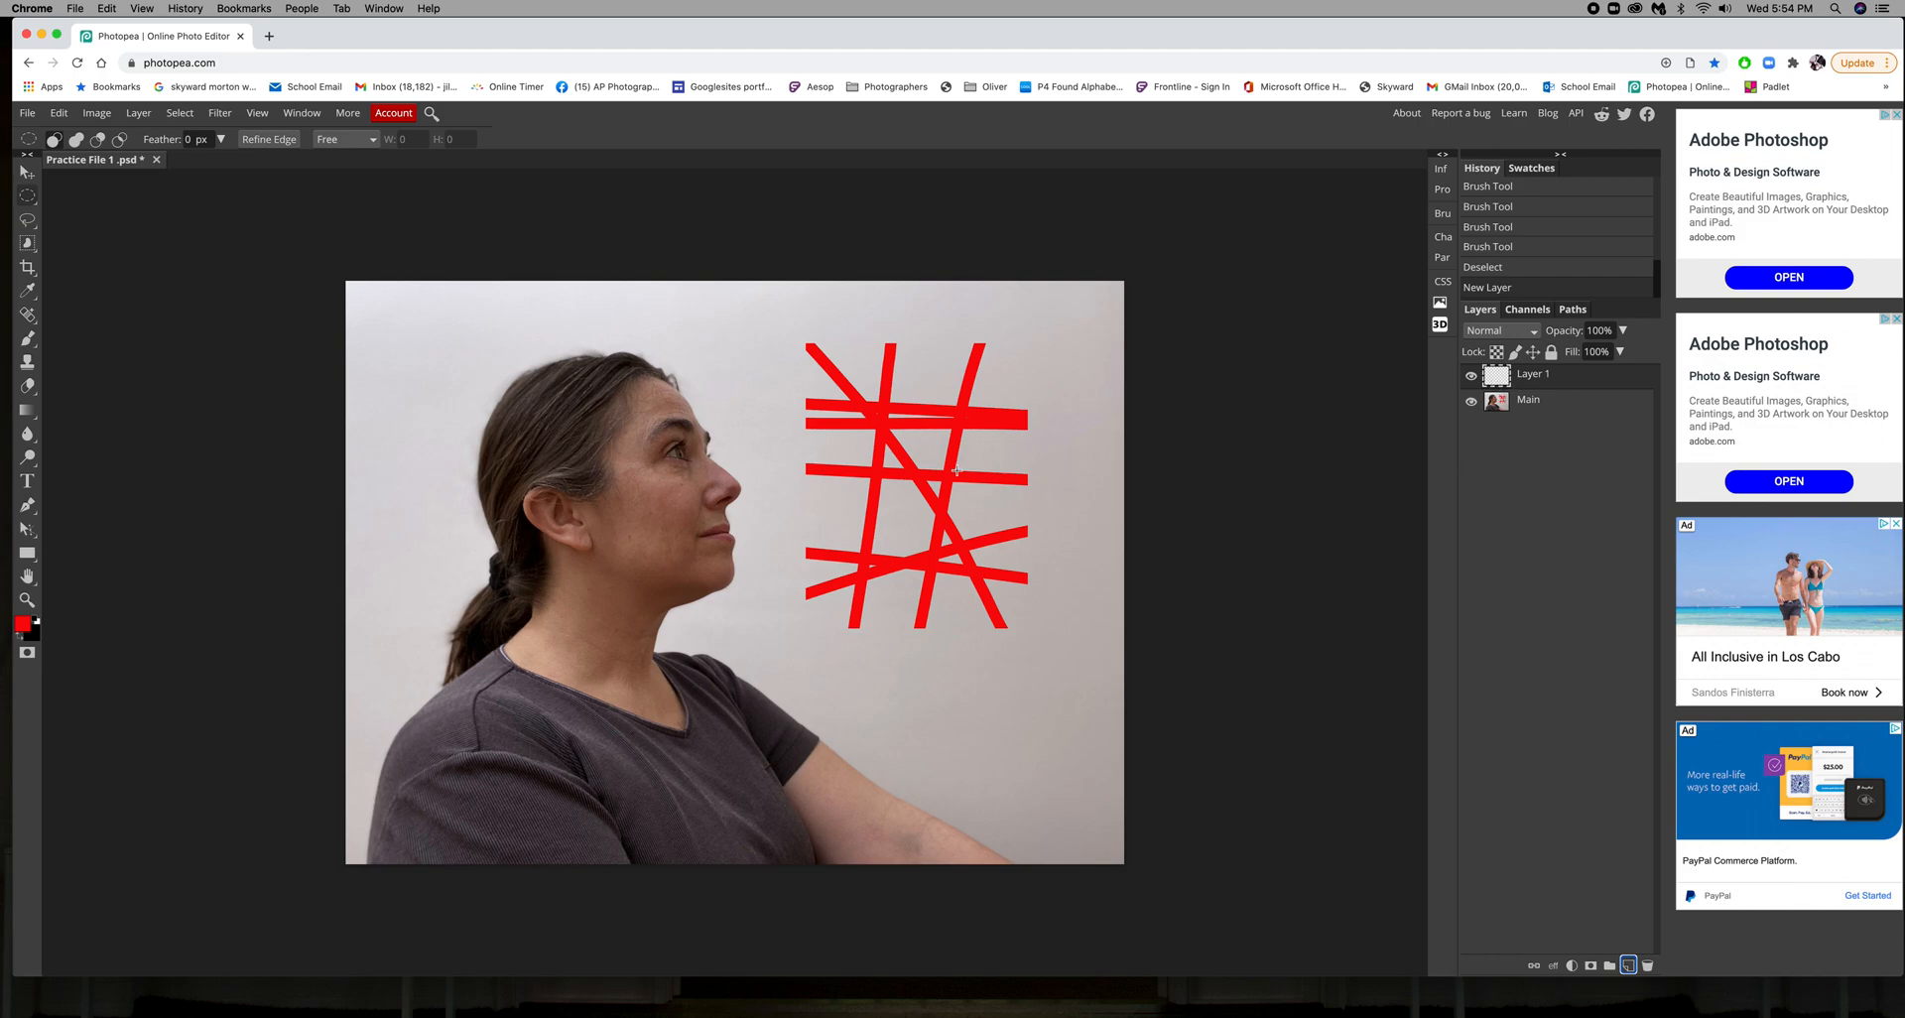
left_click(55, 141)
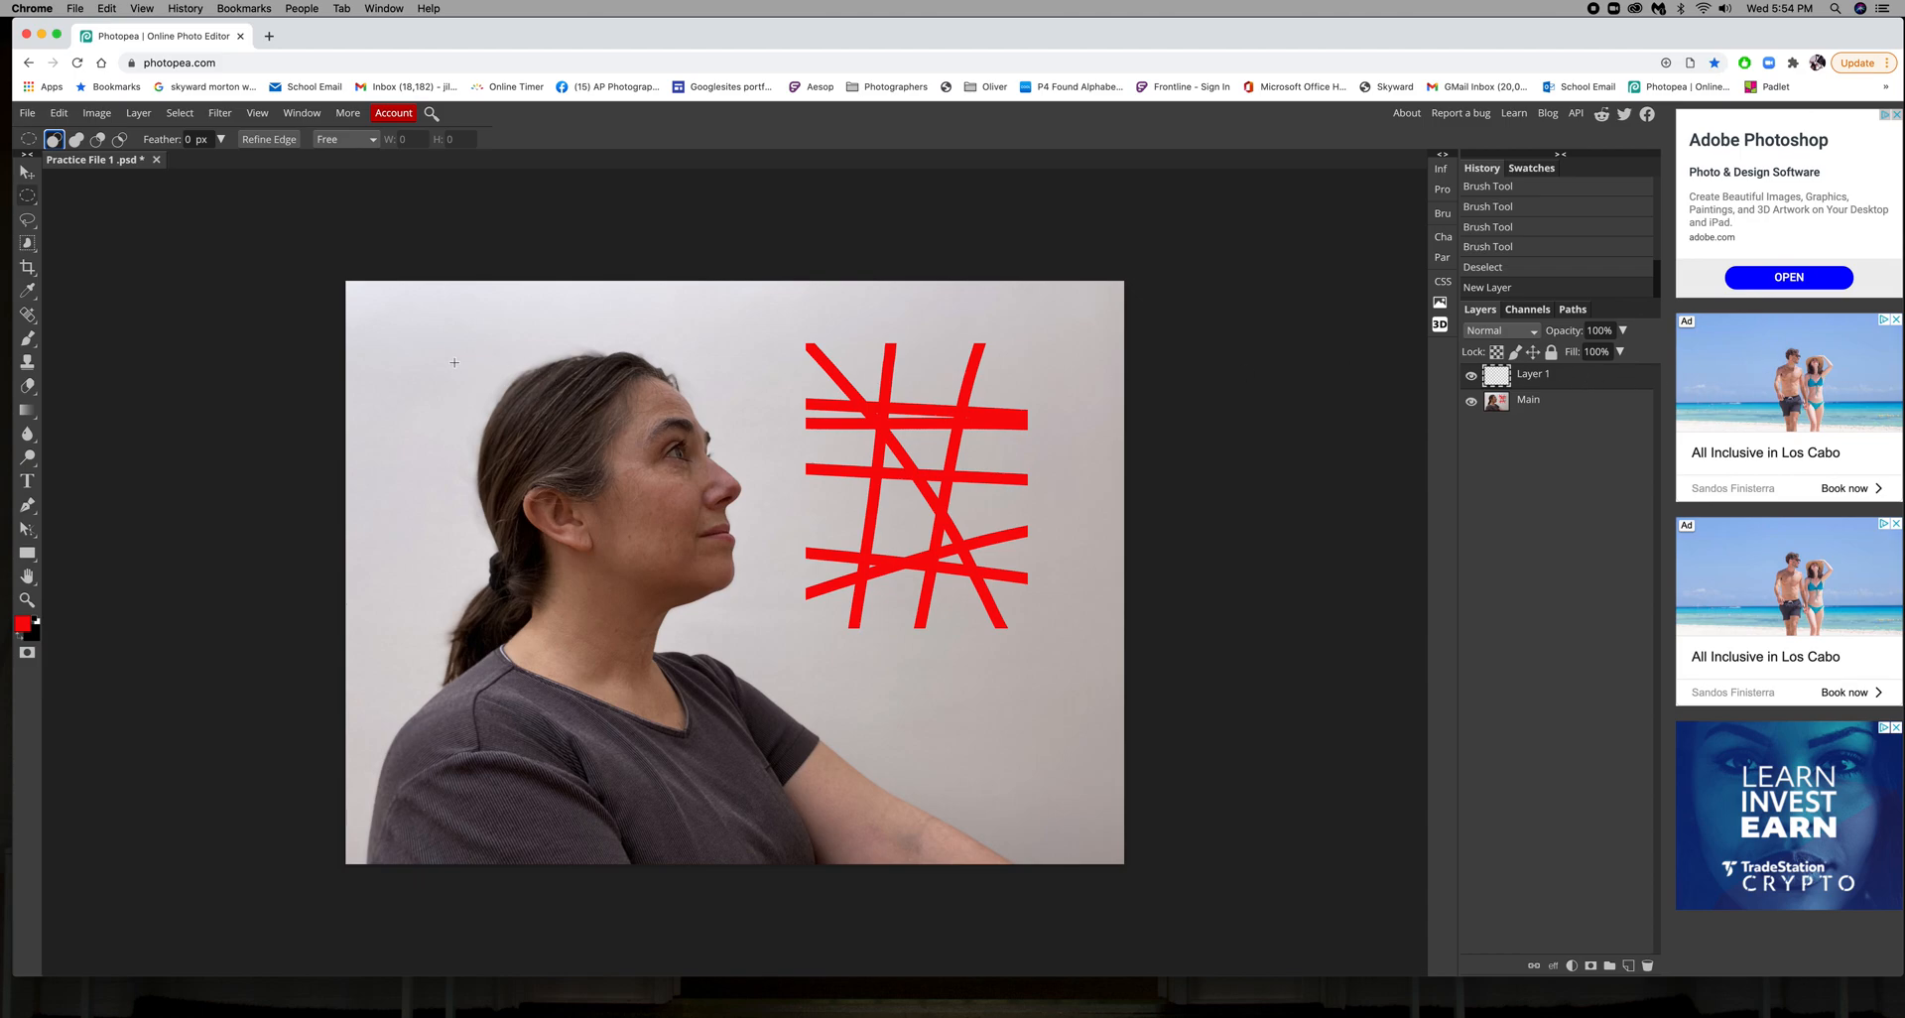
left_click_drag(421, 349, 649, 601)
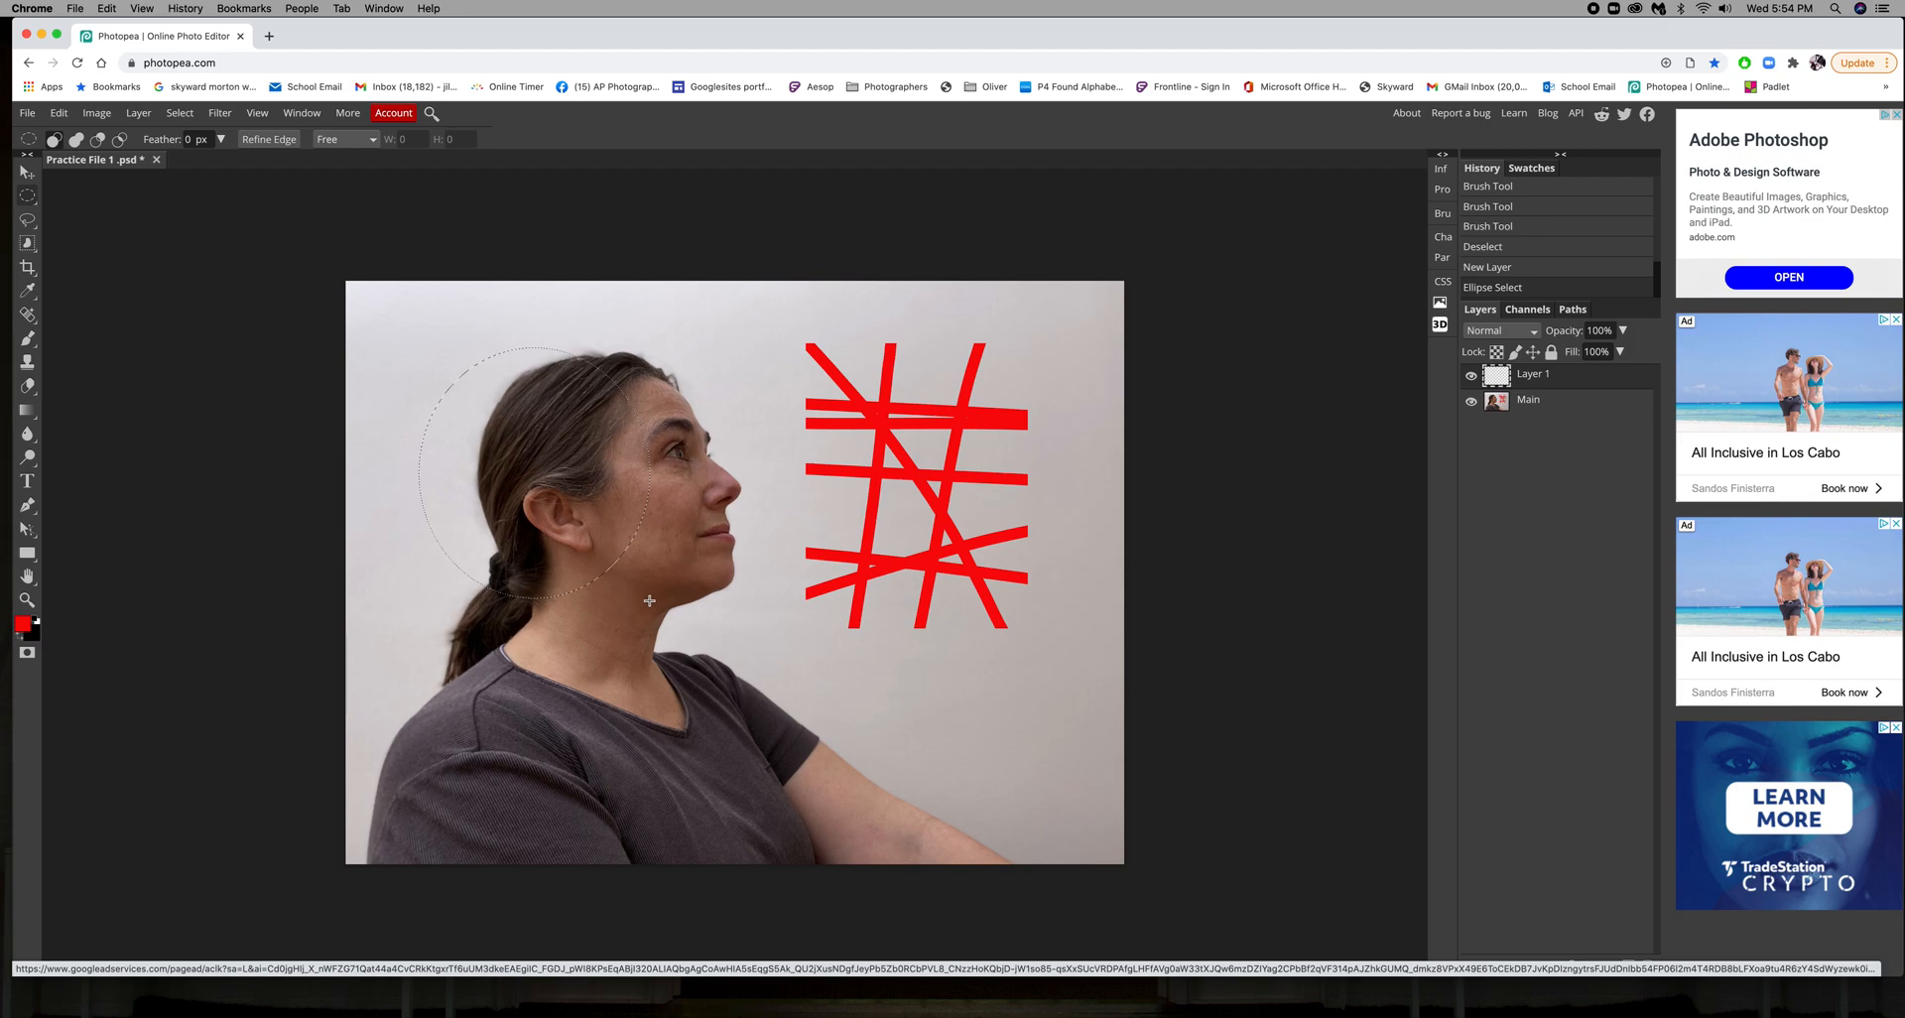
left_click(651, 599)
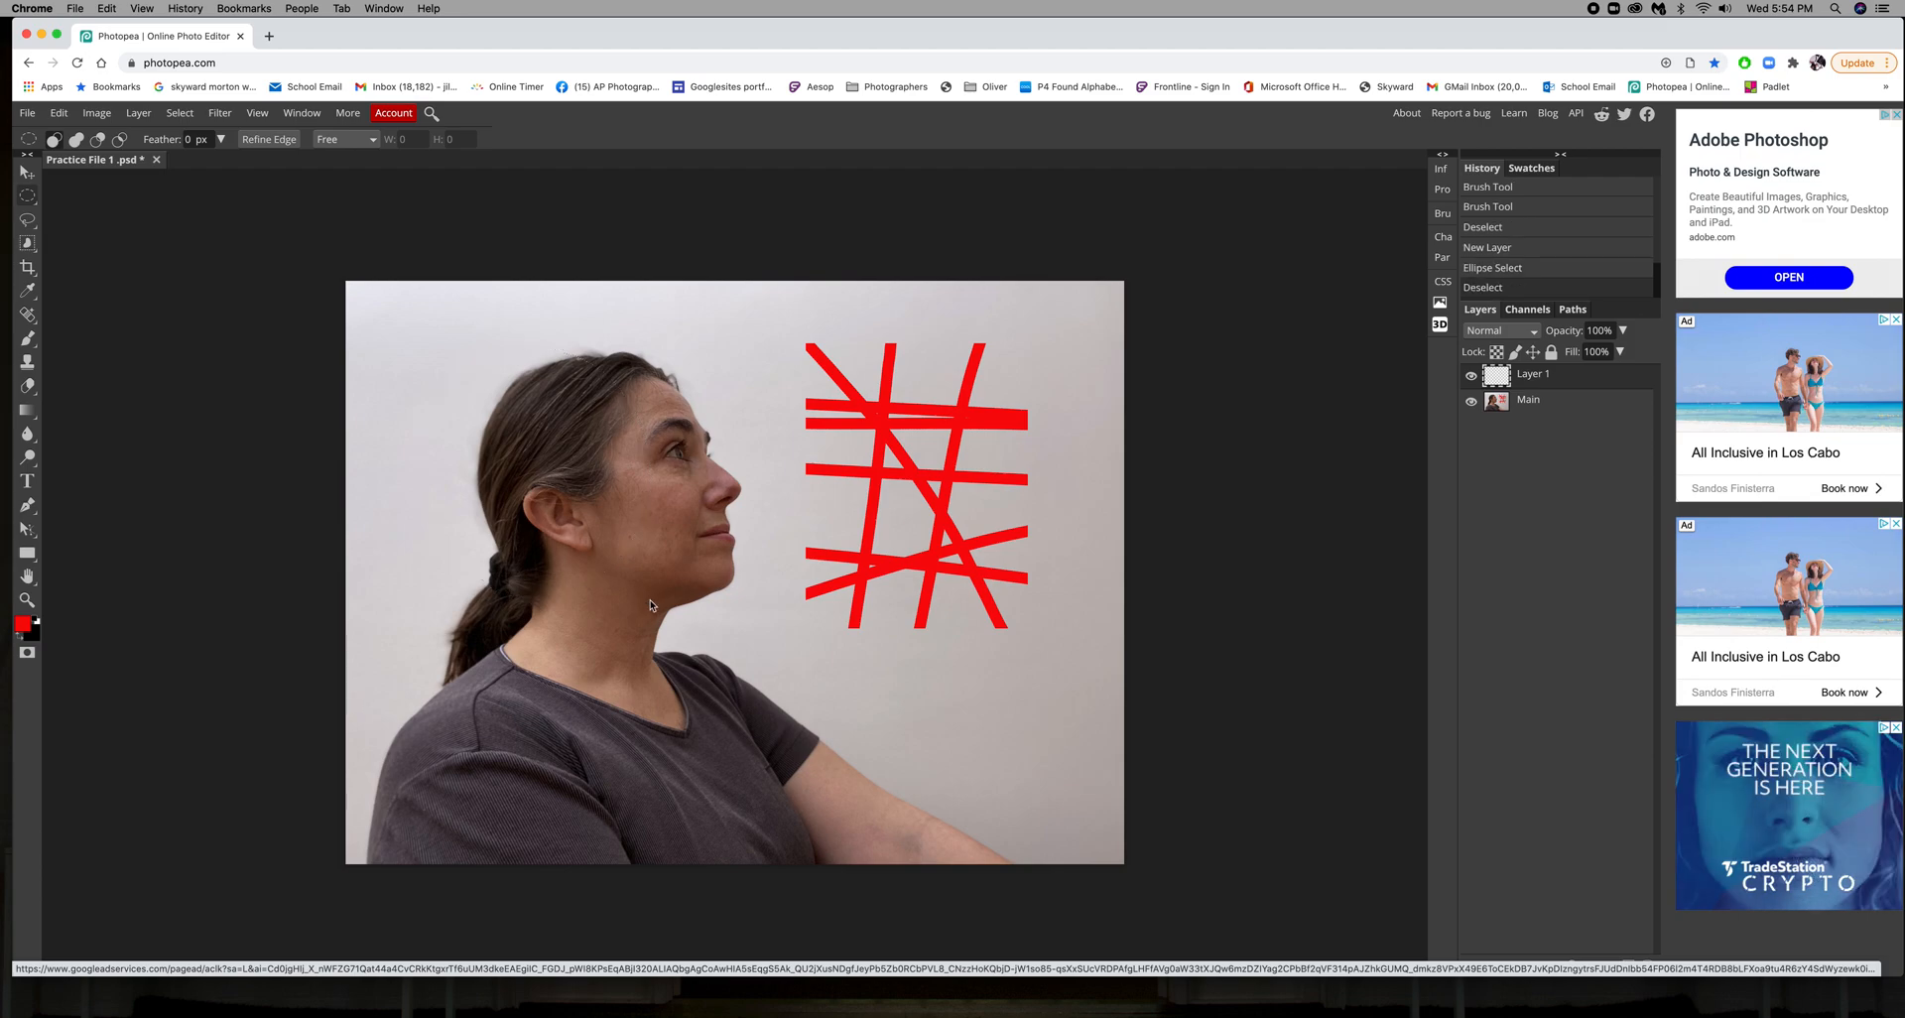
left_click_drag(442, 334, 656, 592)
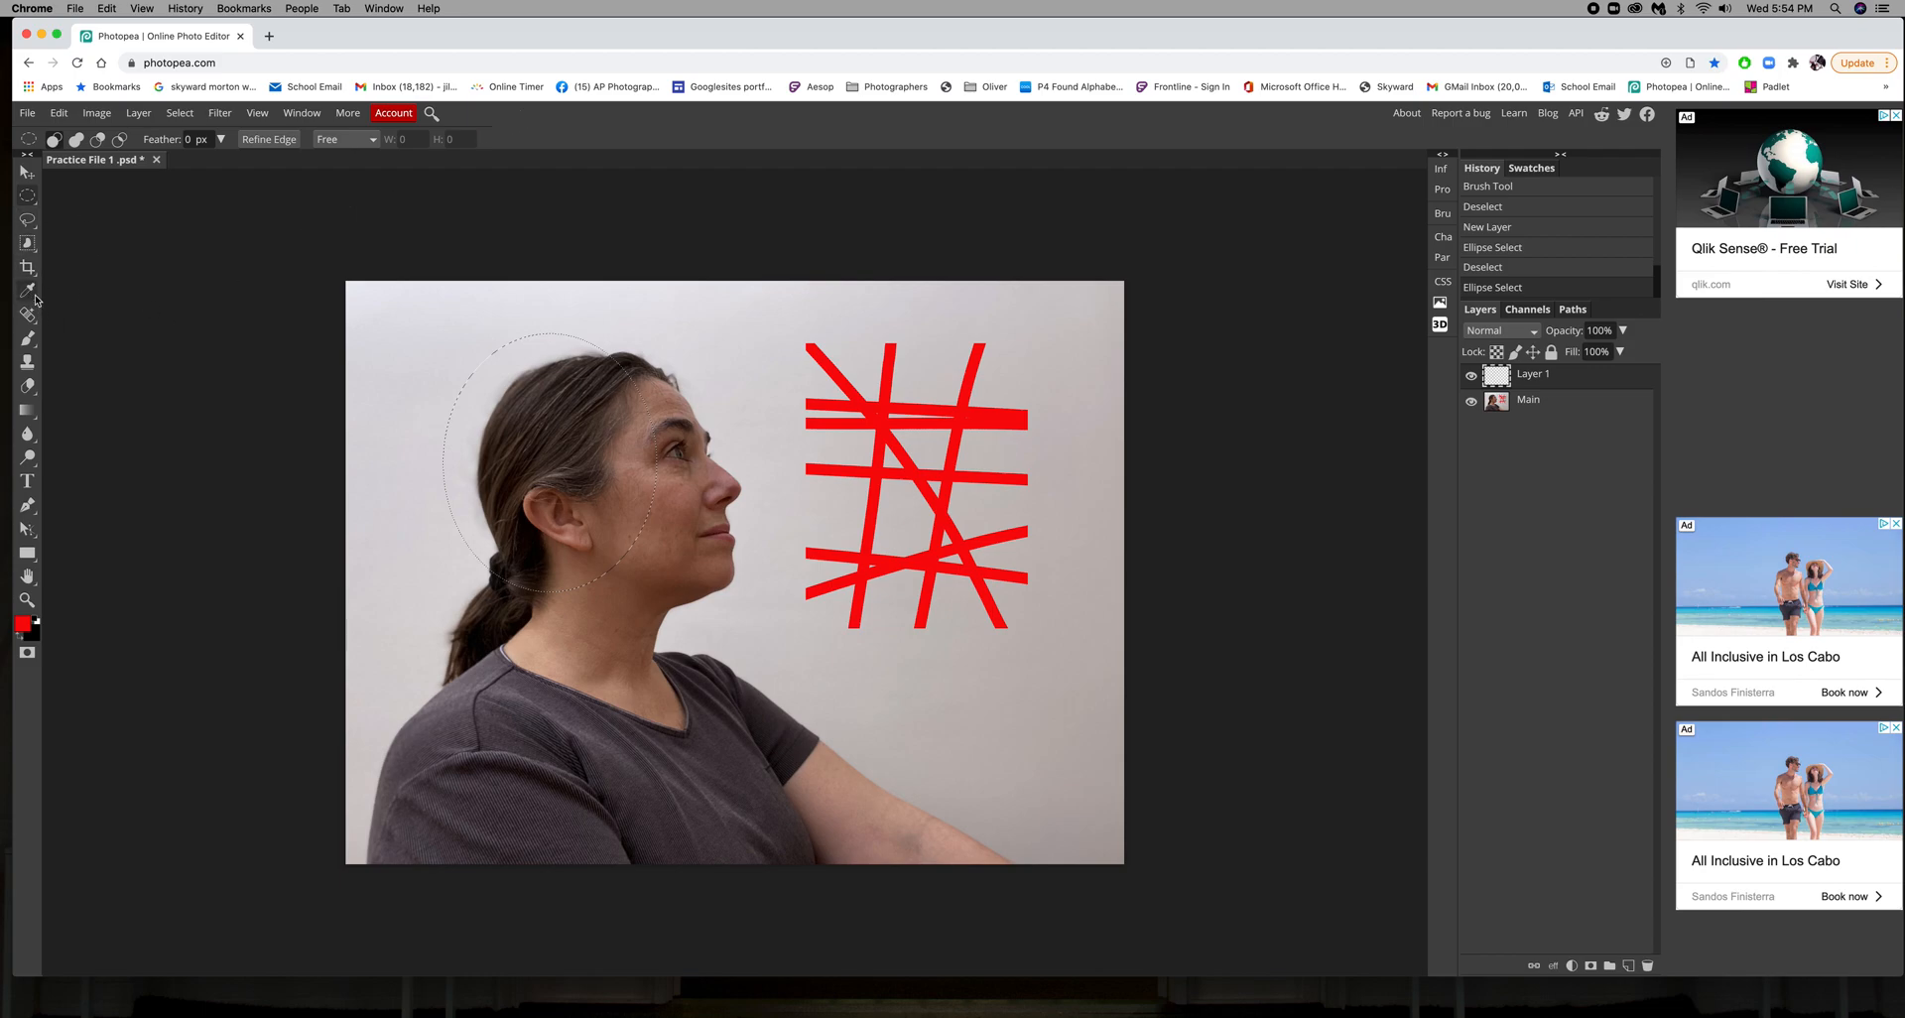
Activate the Gradient Tool and change the gradient's end color from black to dark red 5a1212, keeping the red start
right_click(30, 413)
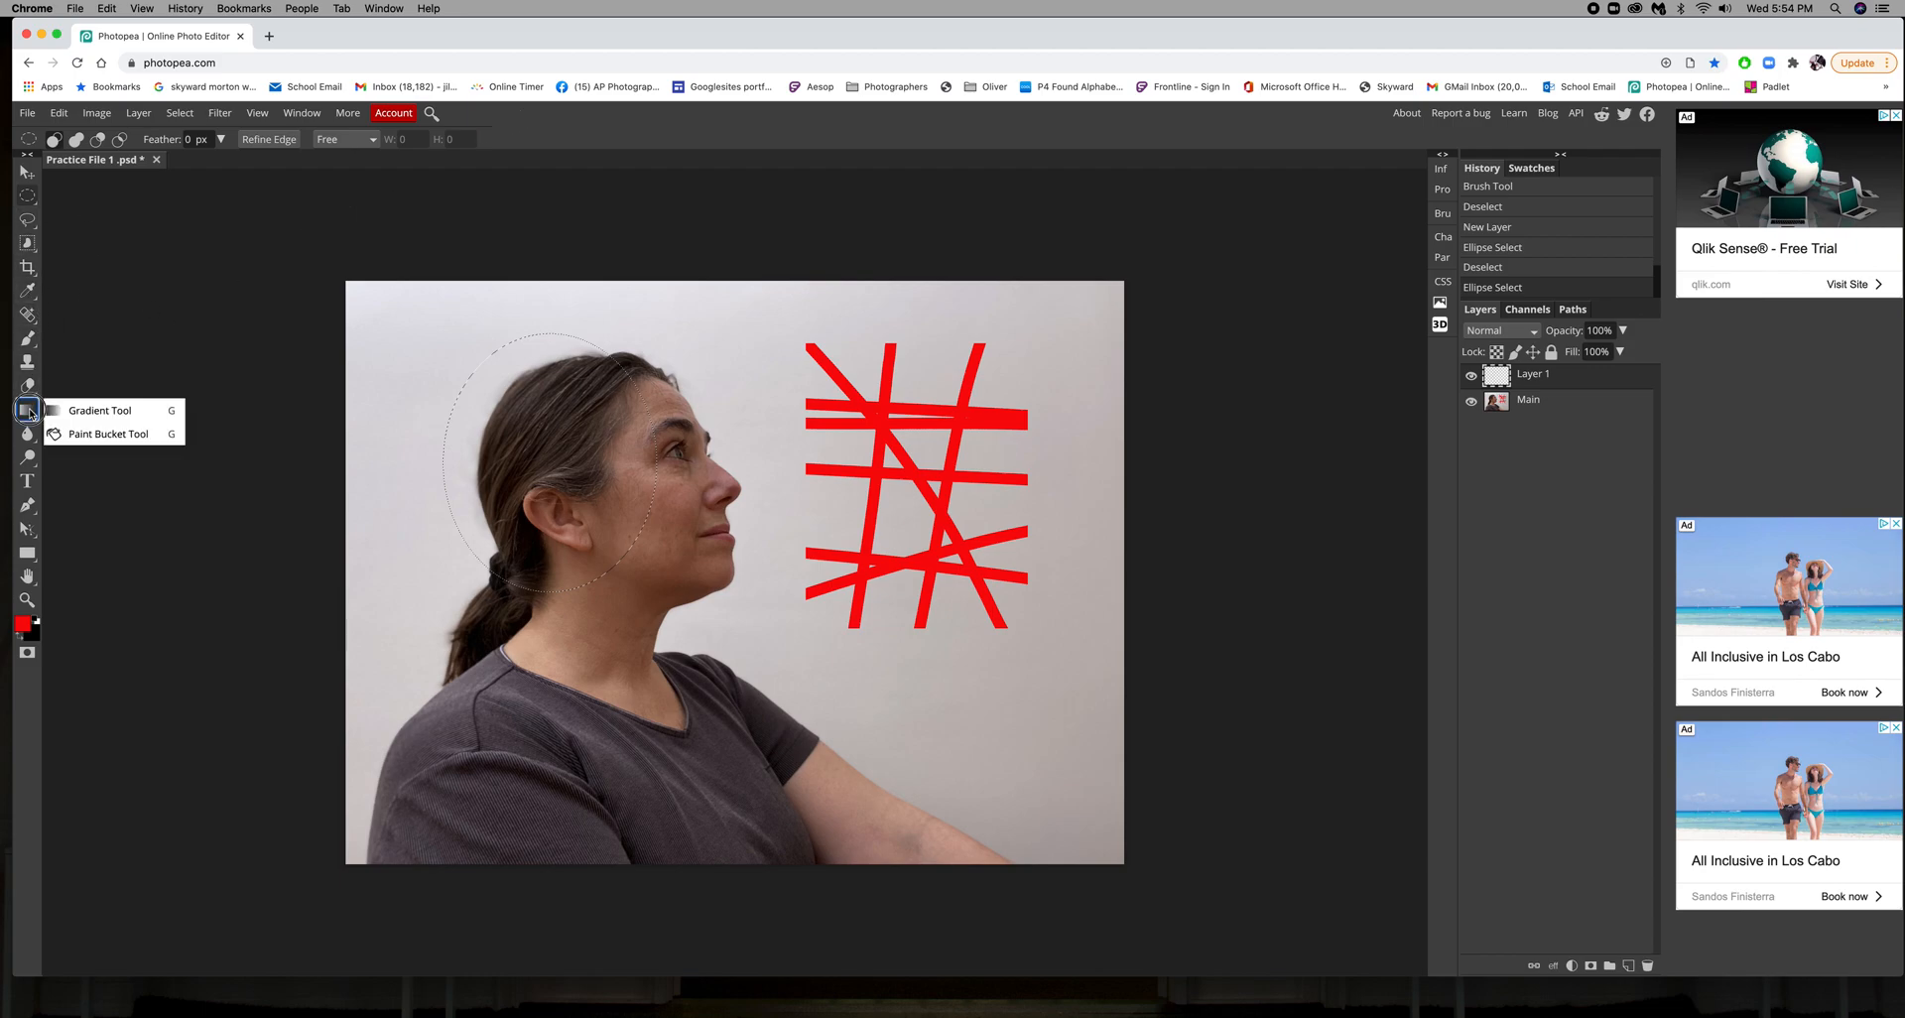
left_click(86, 407)
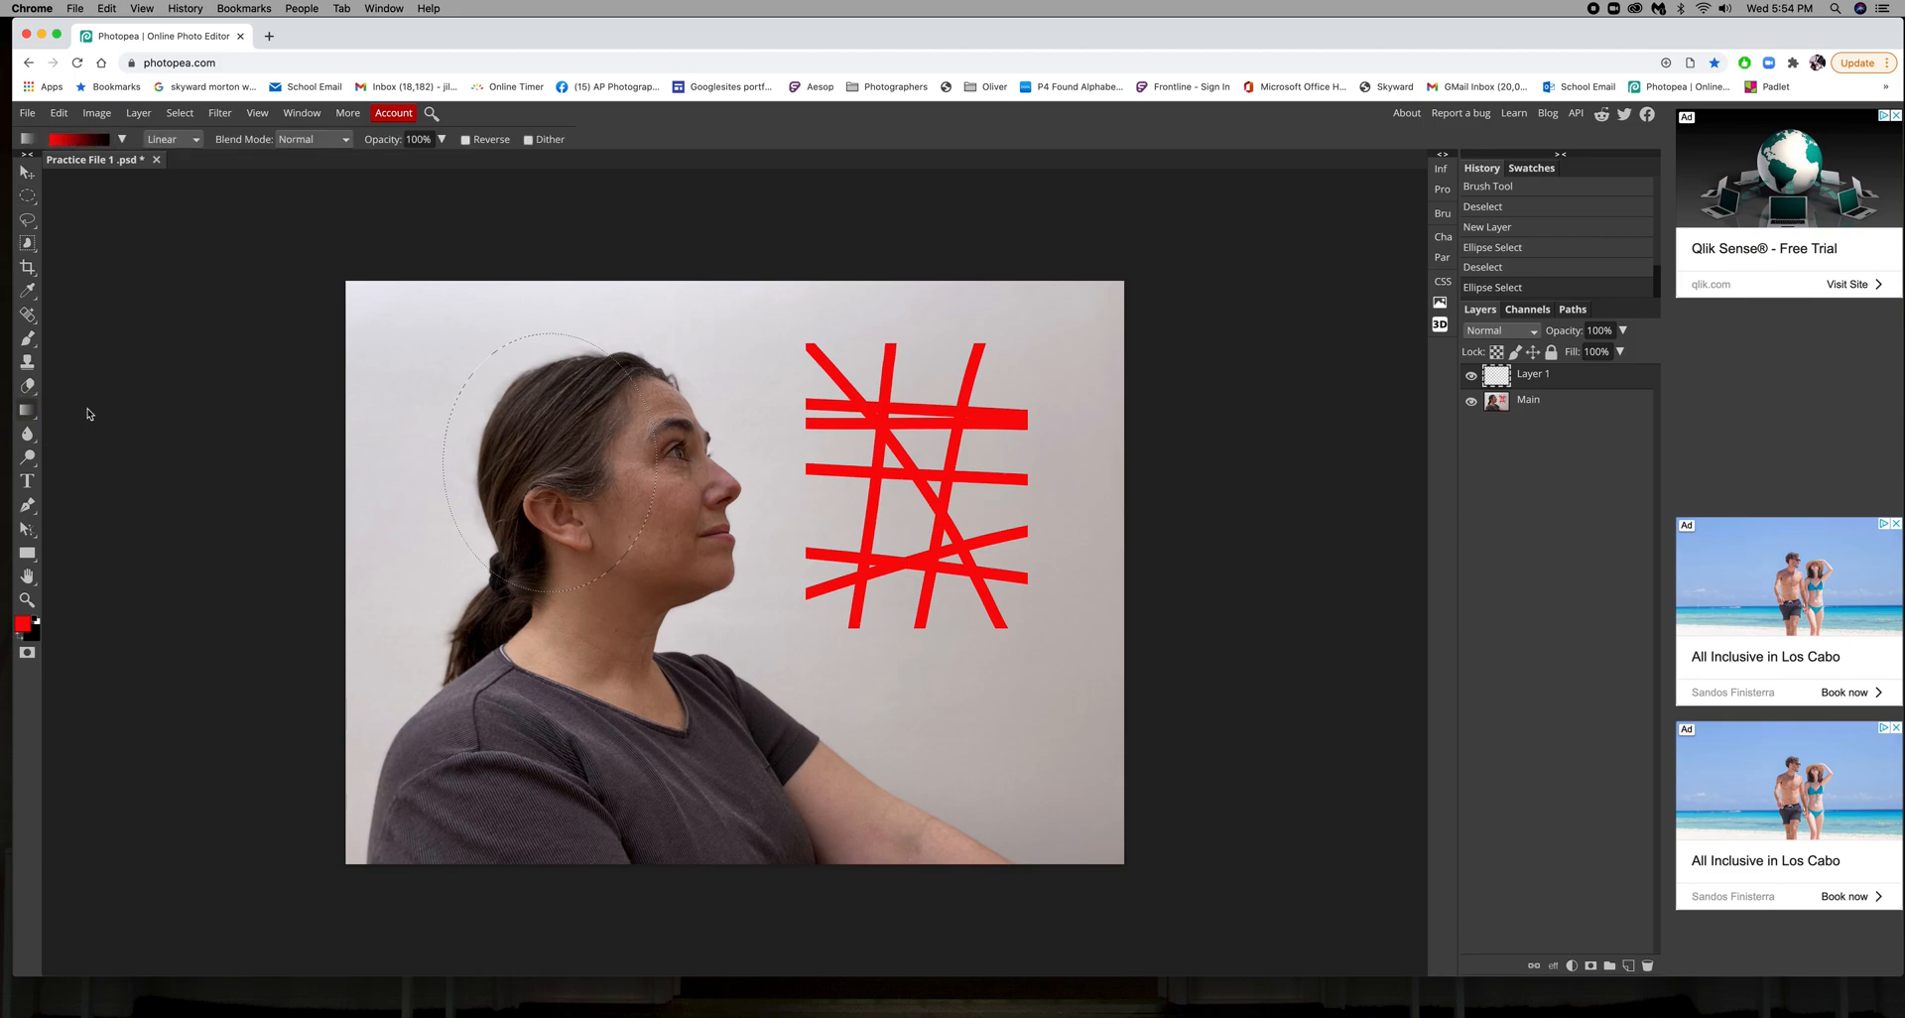
left_click(81, 144)
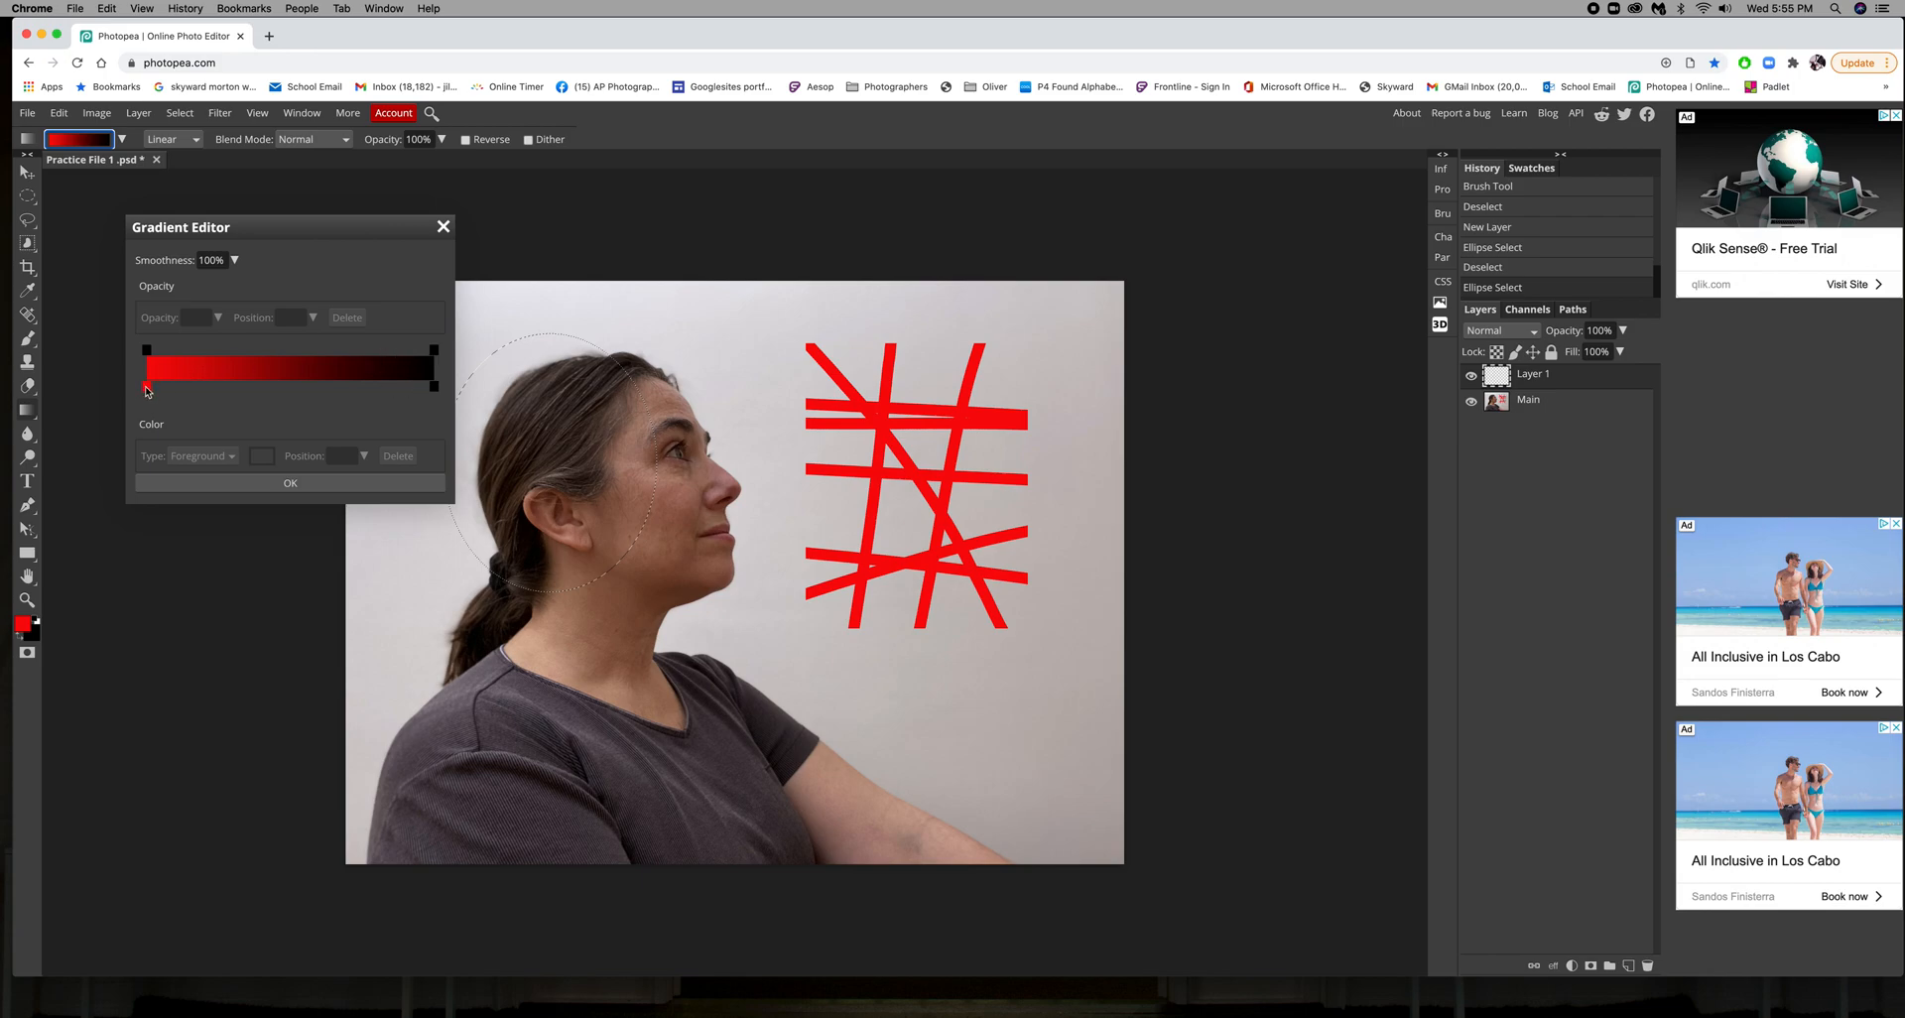
double_click(433, 386)
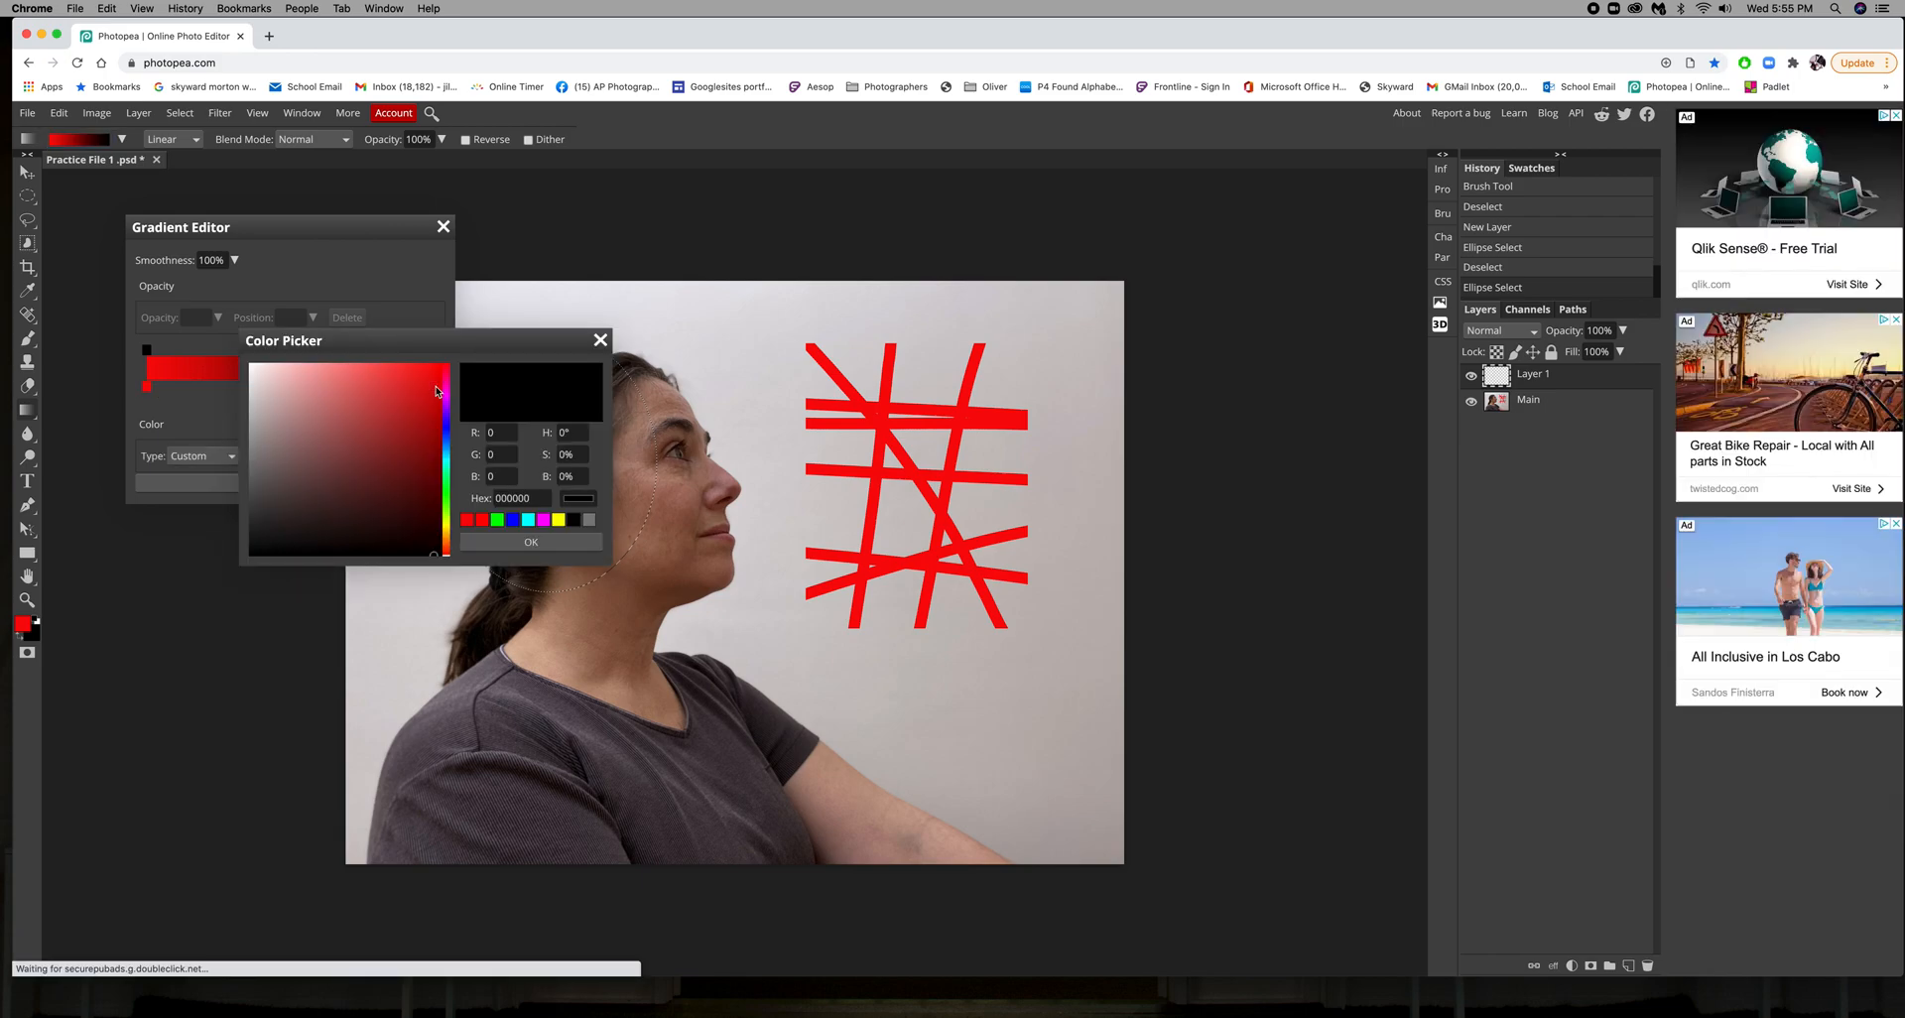
left_click_drag(473, 336, 667, 293)
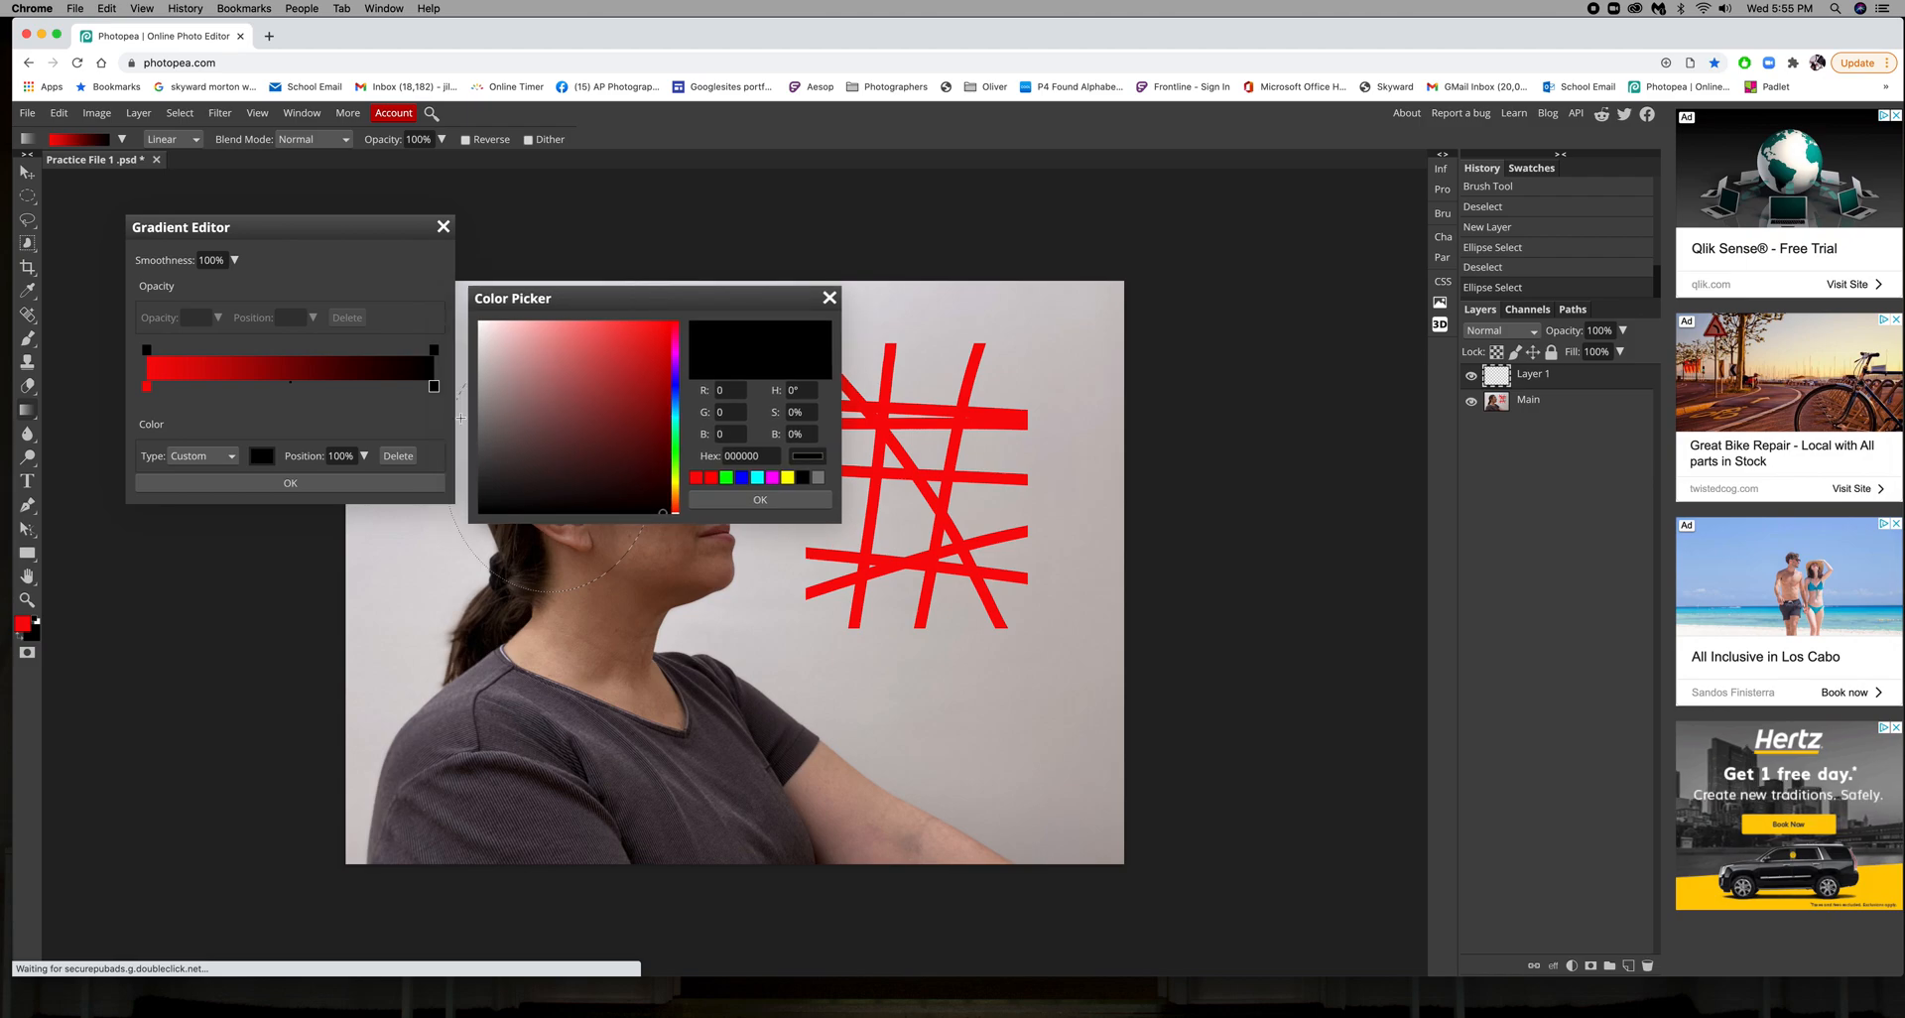
left_click(620, 444)
left_click_drag(623, 444, 631, 447)
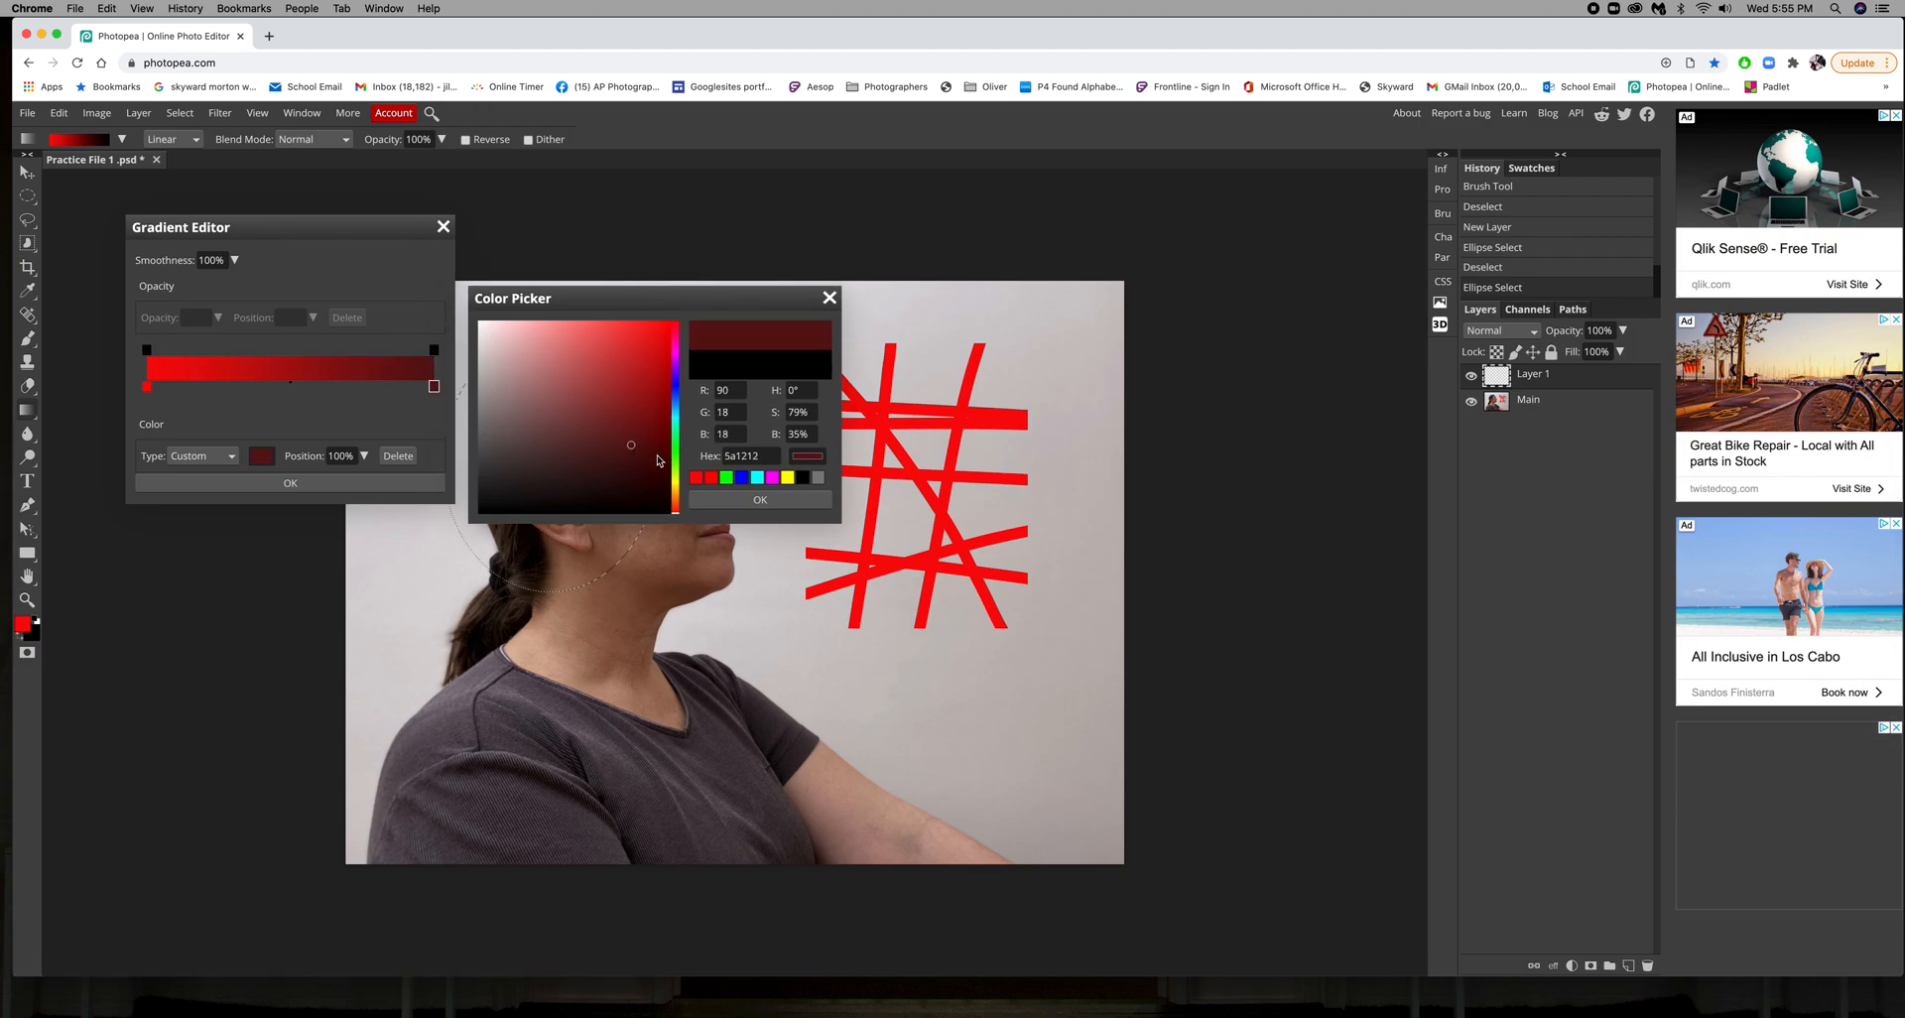
left_click(759, 500)
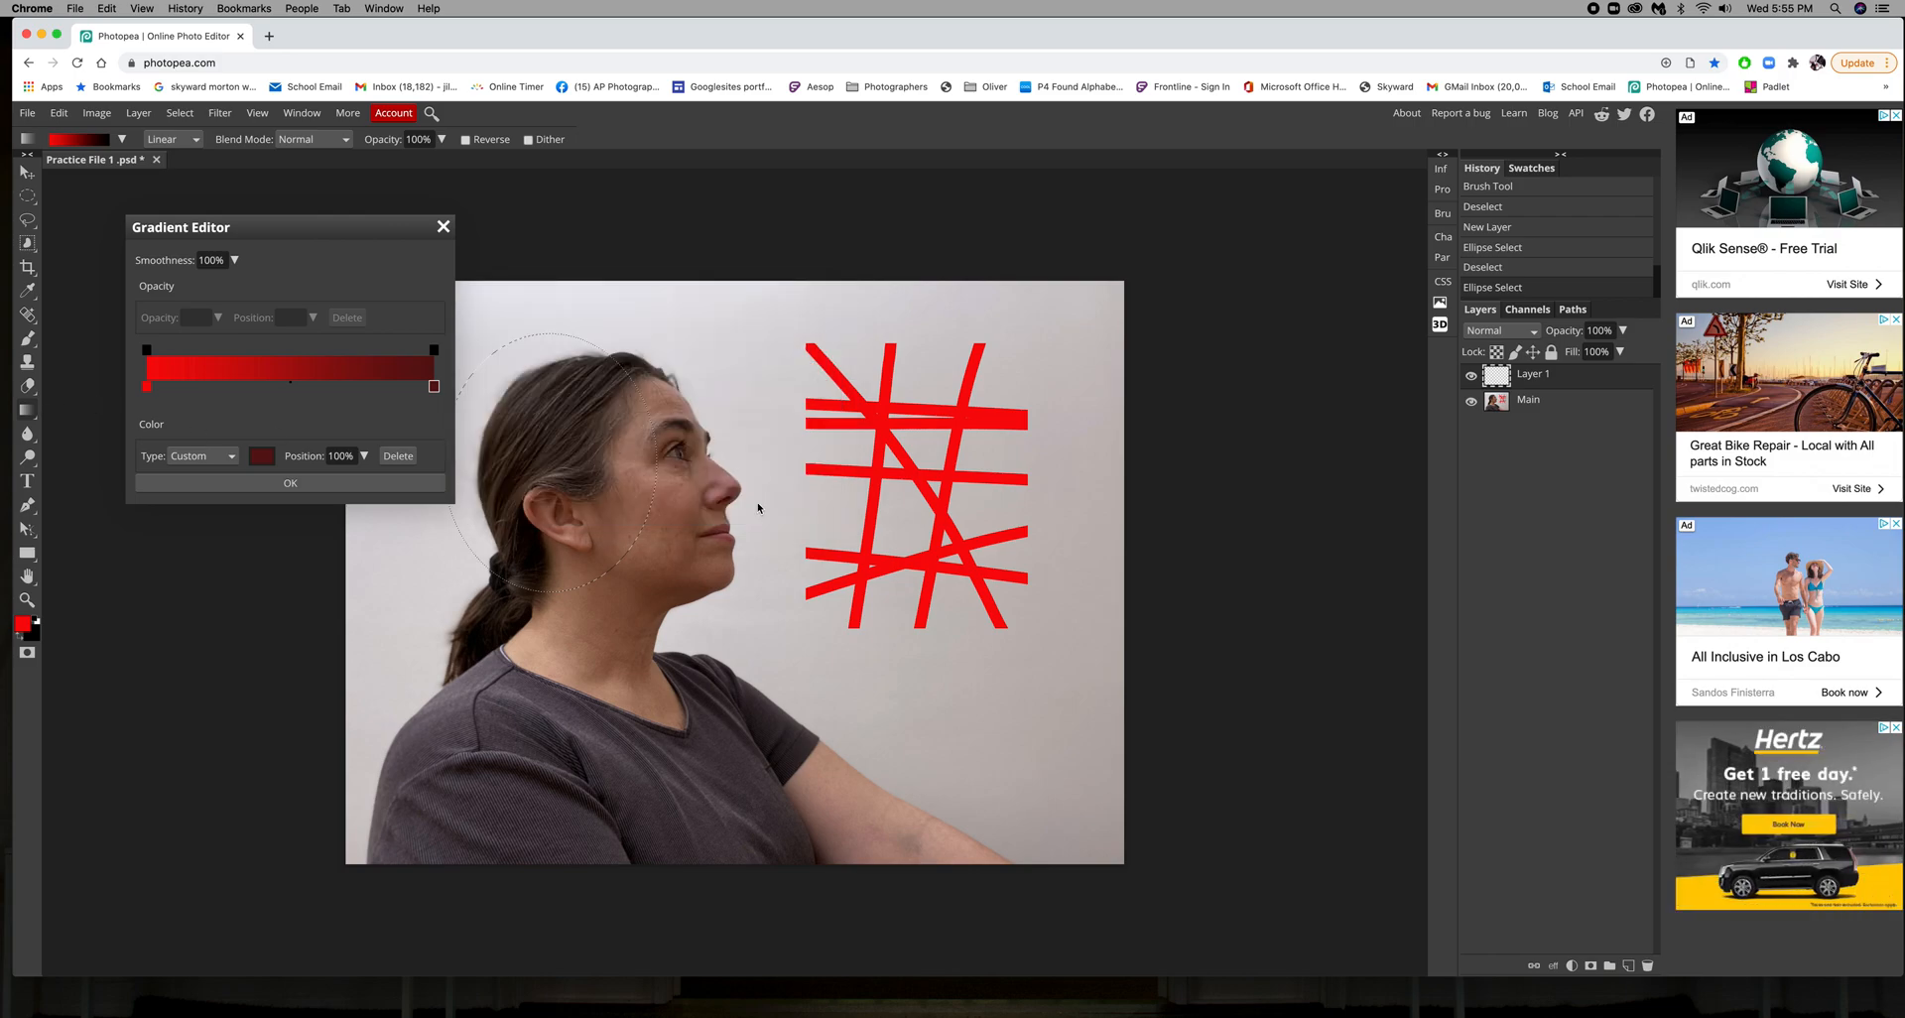
left_click(259, 485)
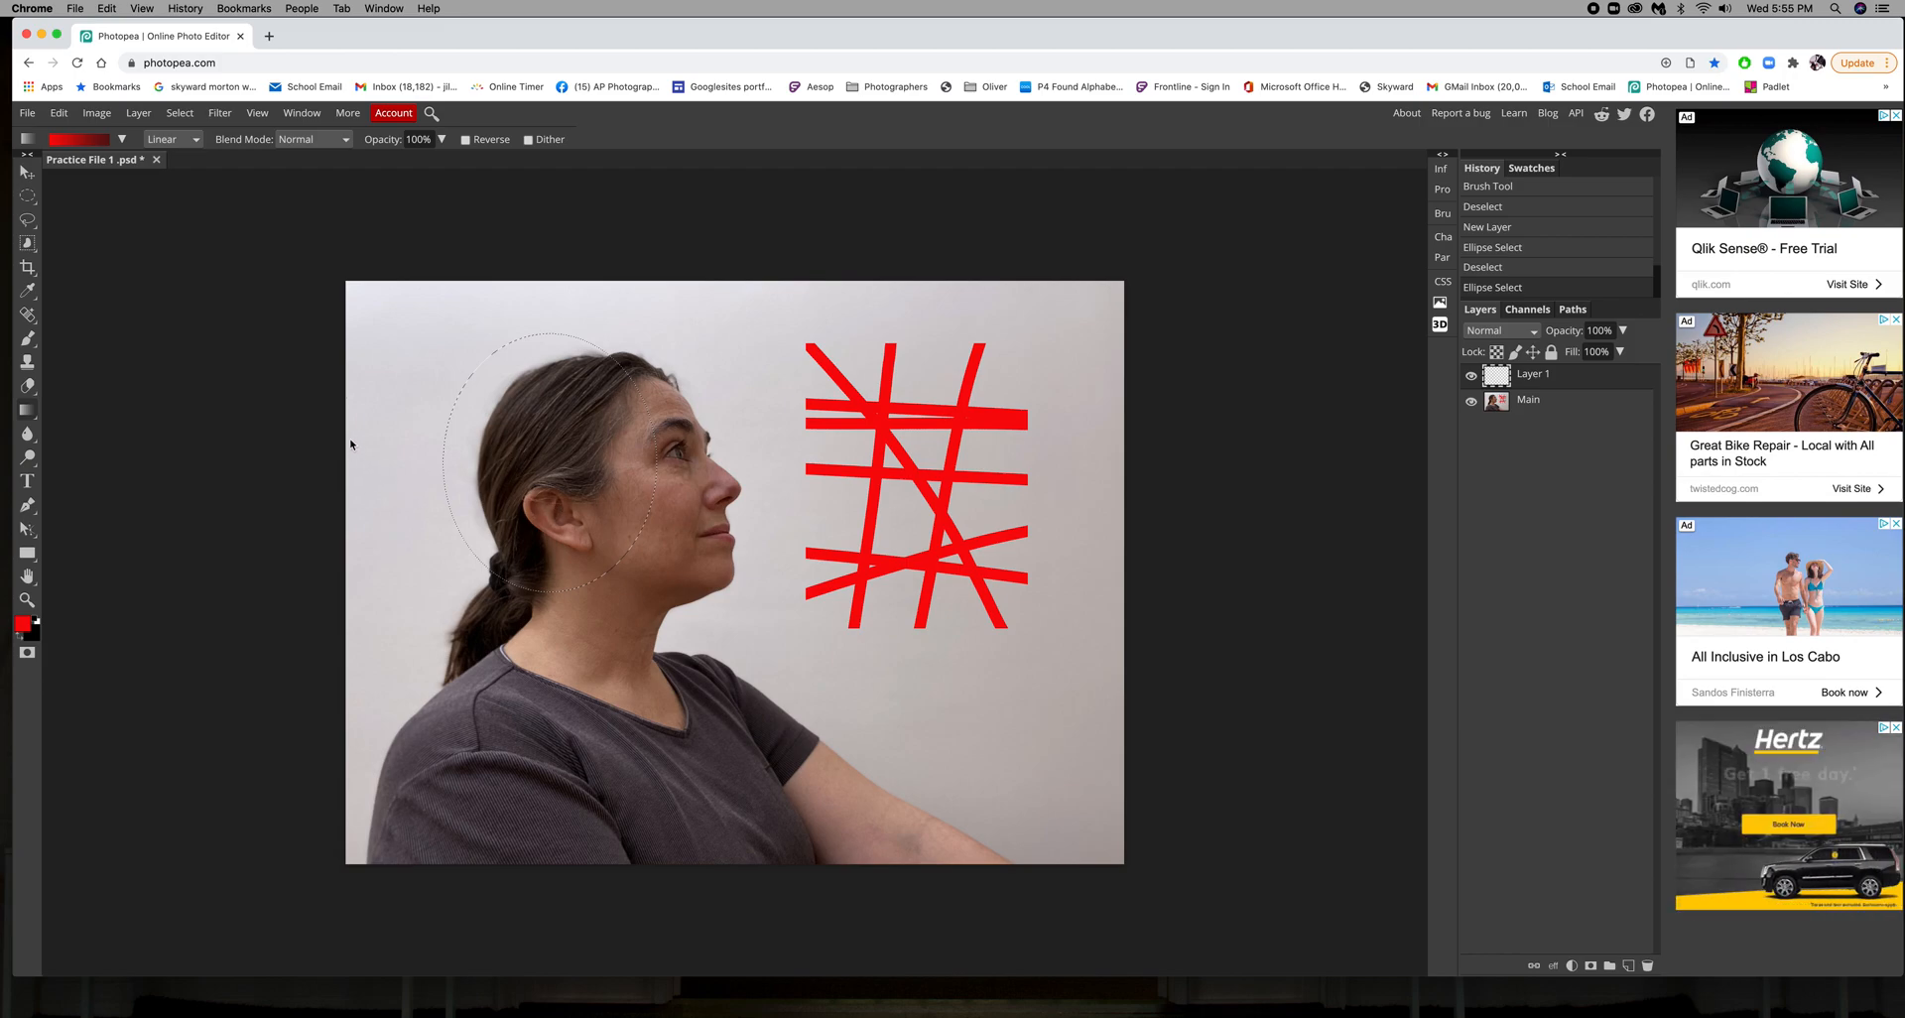
Fill the elliptical selection with linear gradients: across the full canvas width, across the ellipse's width, and from its top edge to its bottom
left_click_drag(346, 452, 1122, 453)
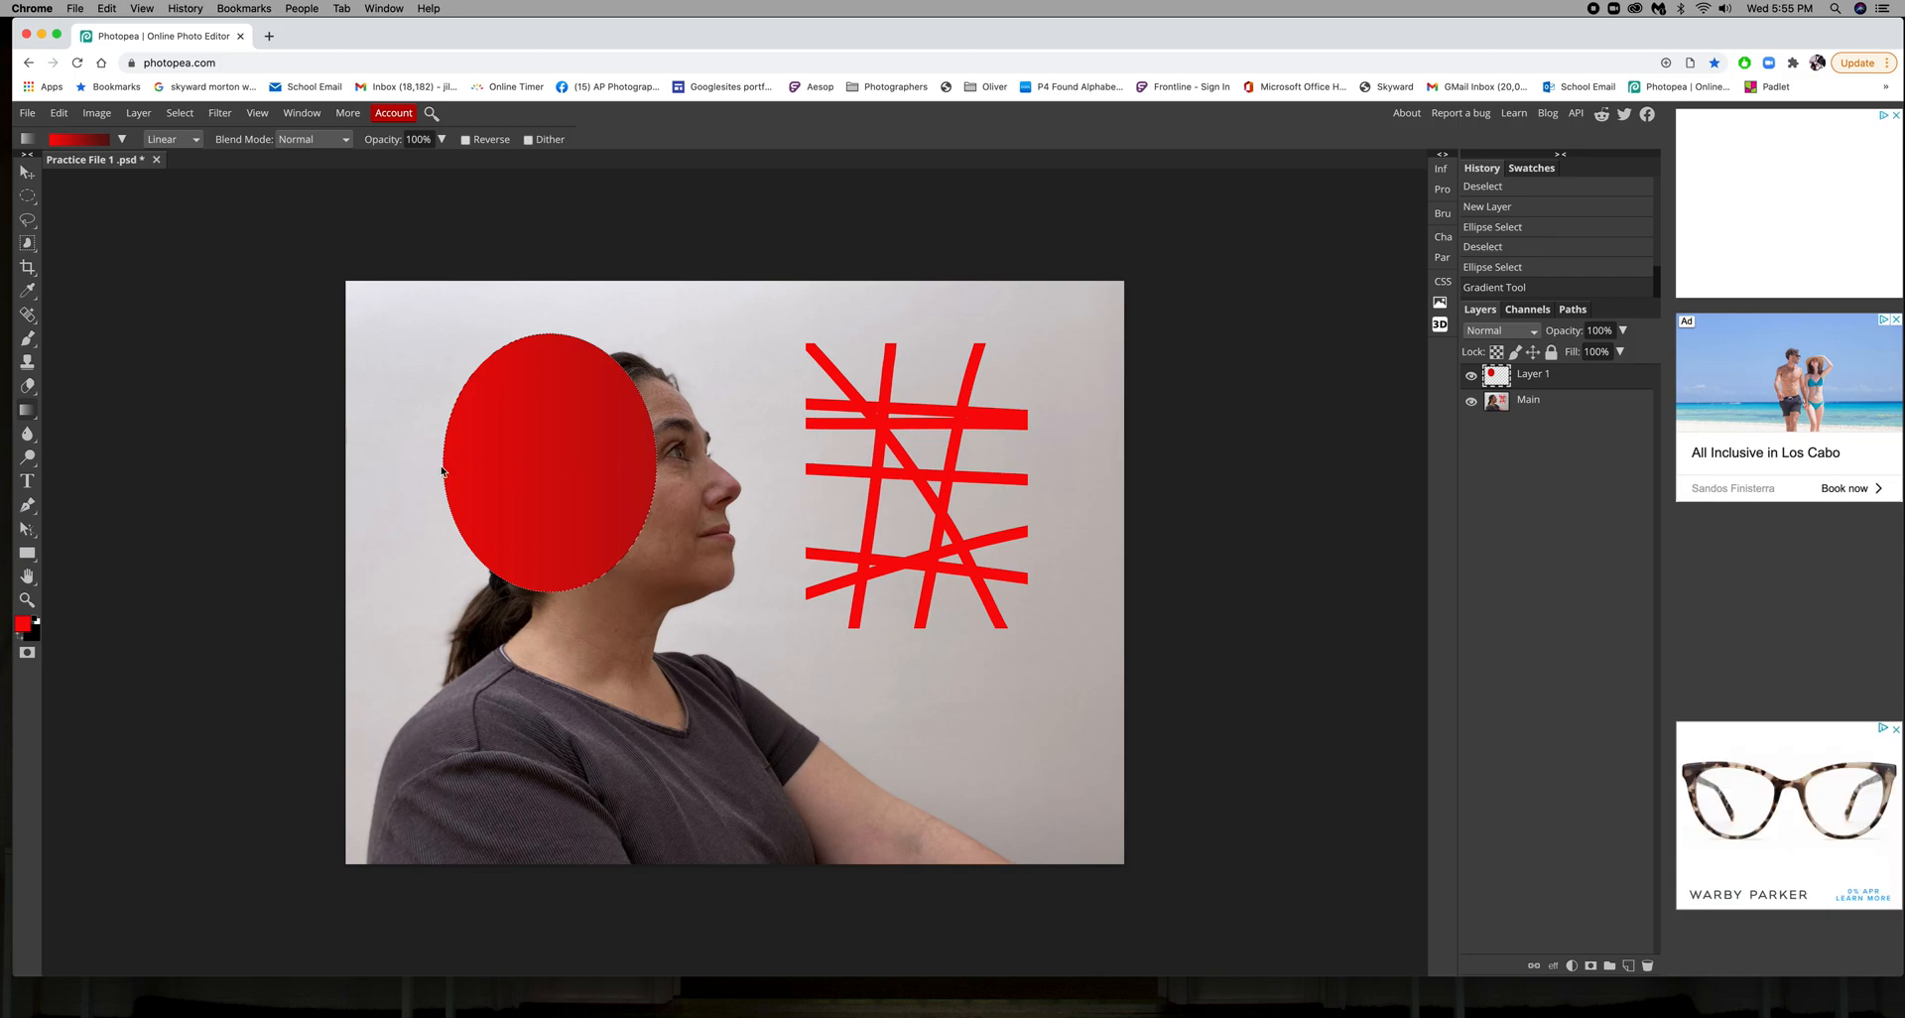
left_click_drag(443, 463, 658, 462)
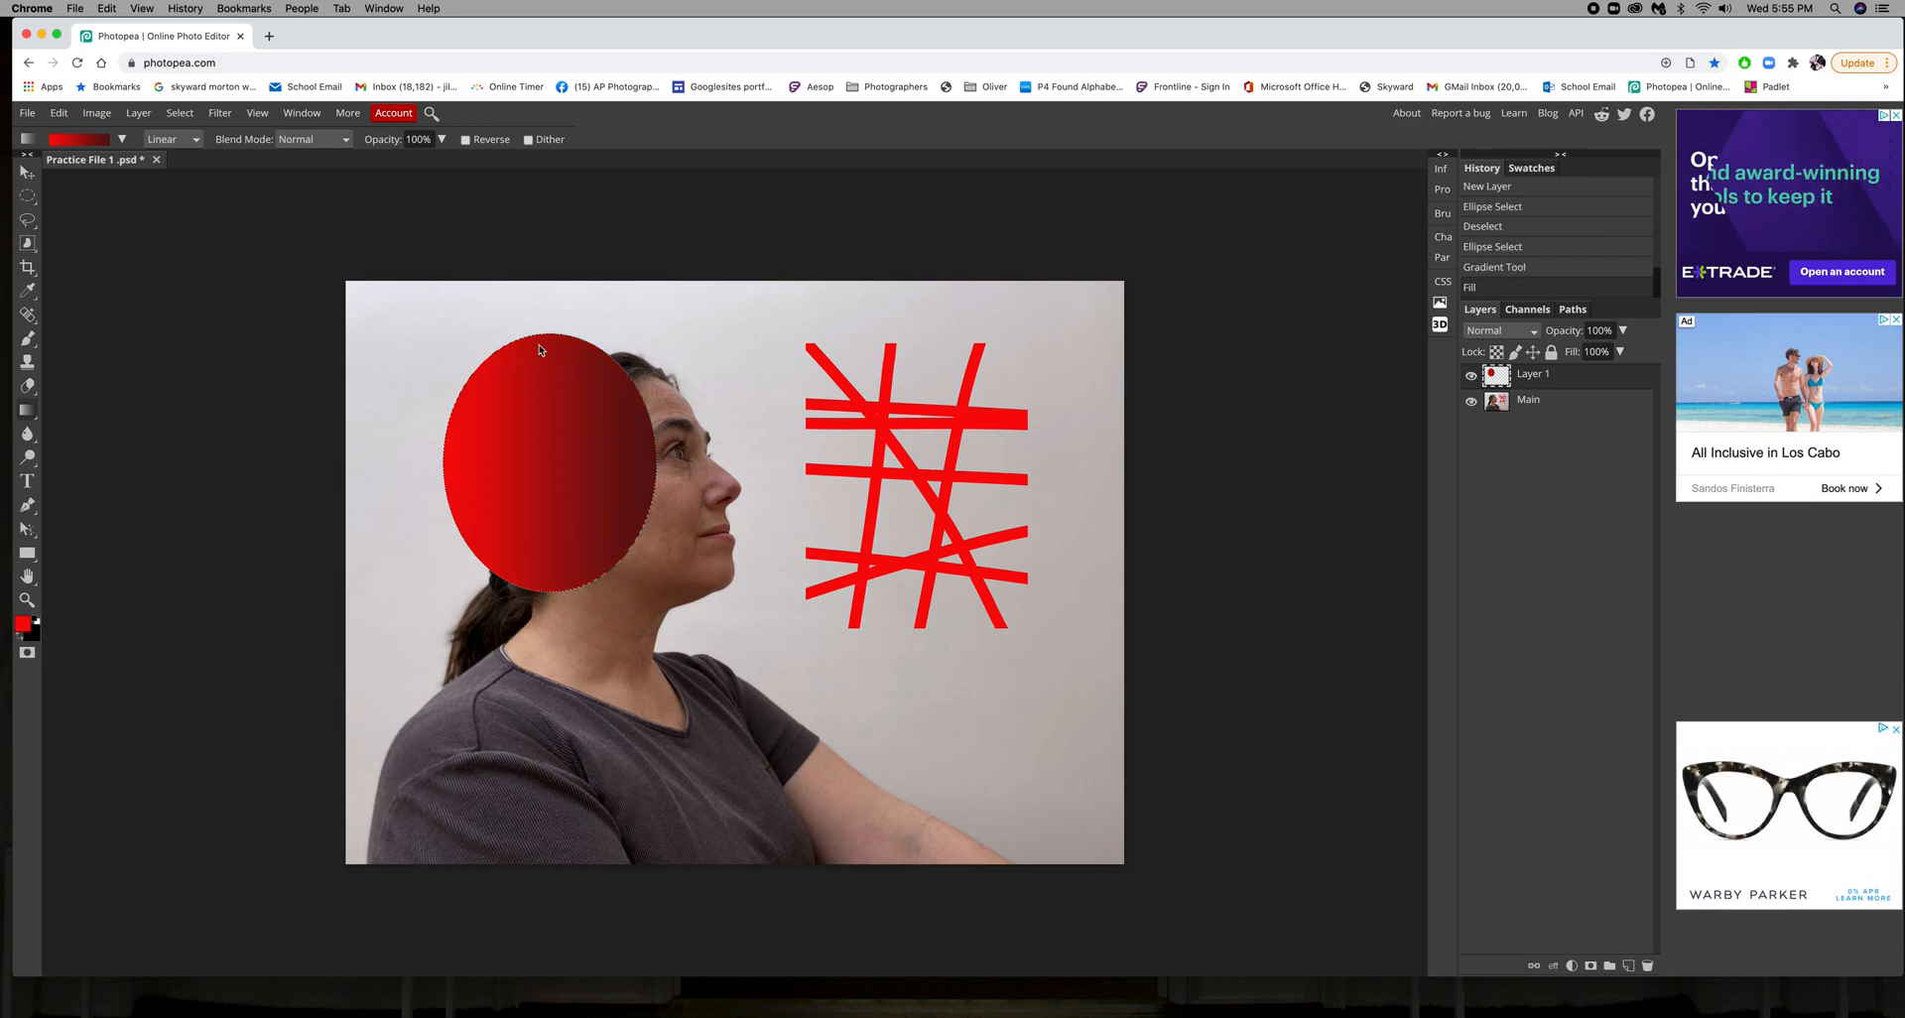
left_click_drag(554, 341, 562, 590)
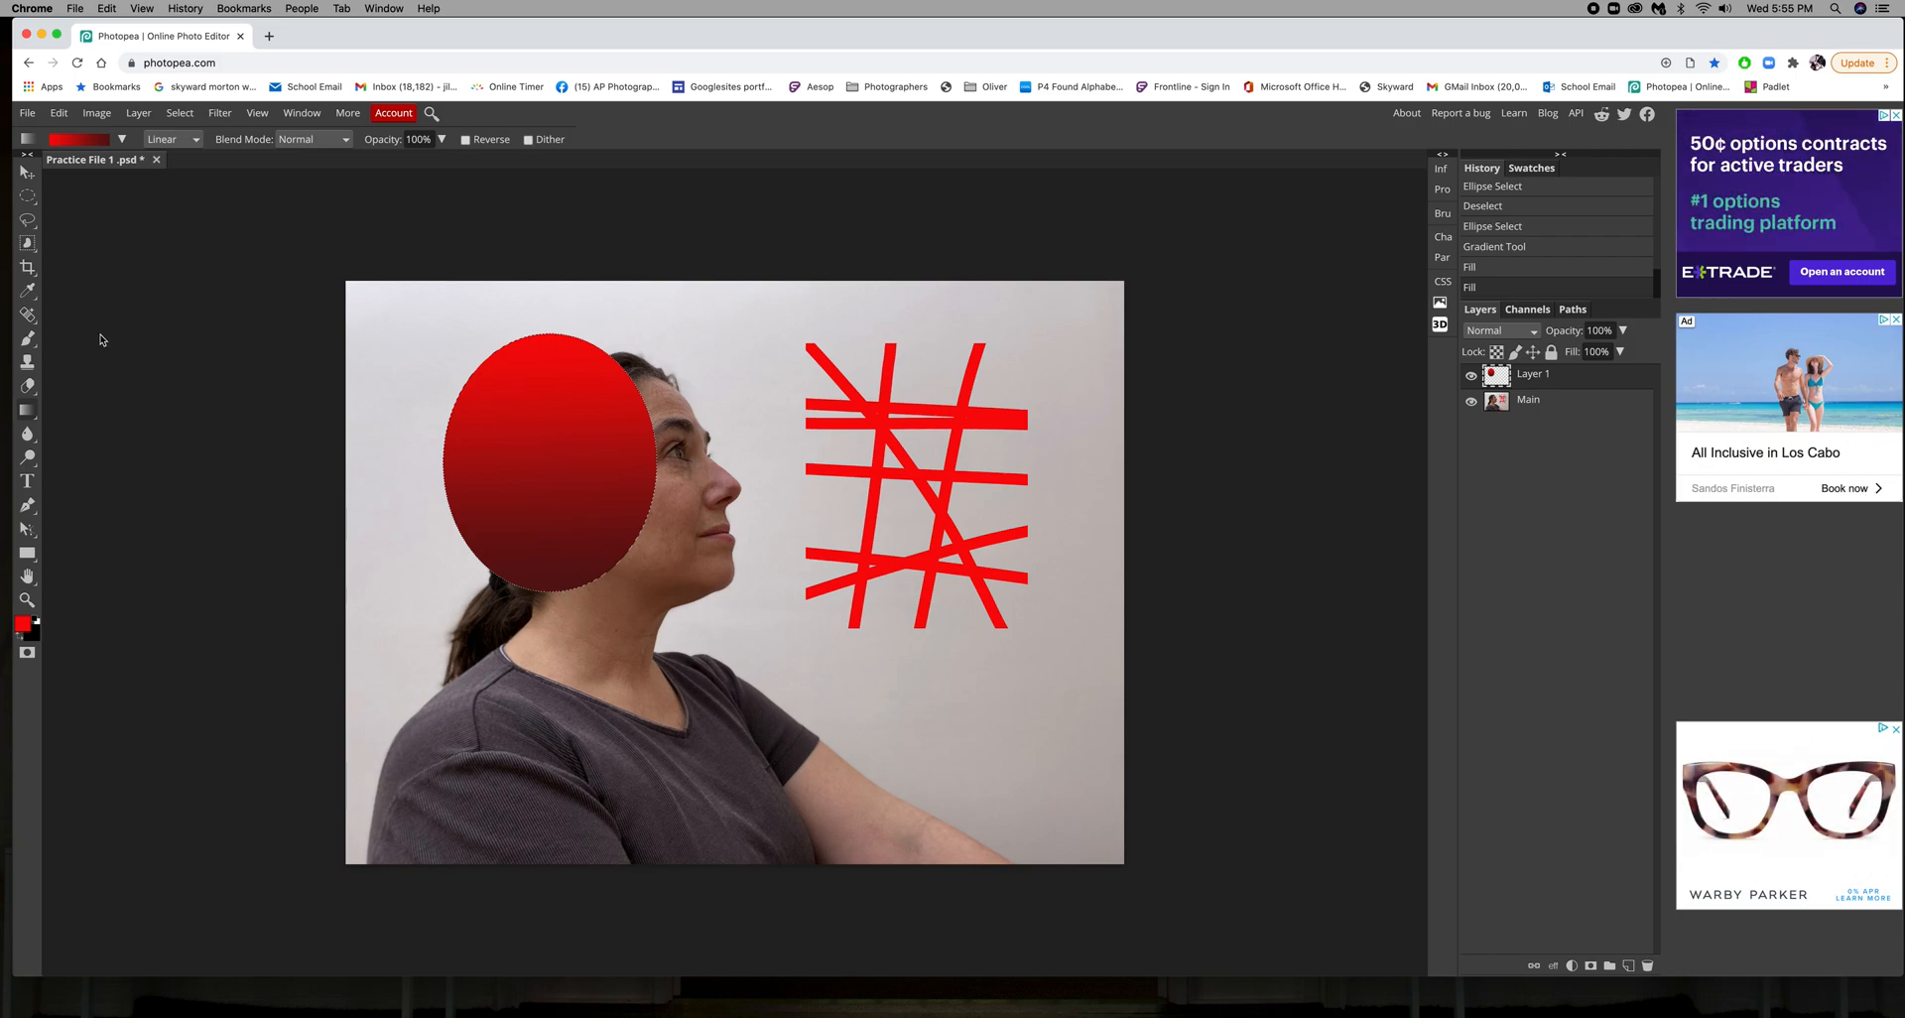
Switch the gradient to Radial and refill the ellipse from different start points, ending with the bright center slightly above the middle
left_click(179, 142)
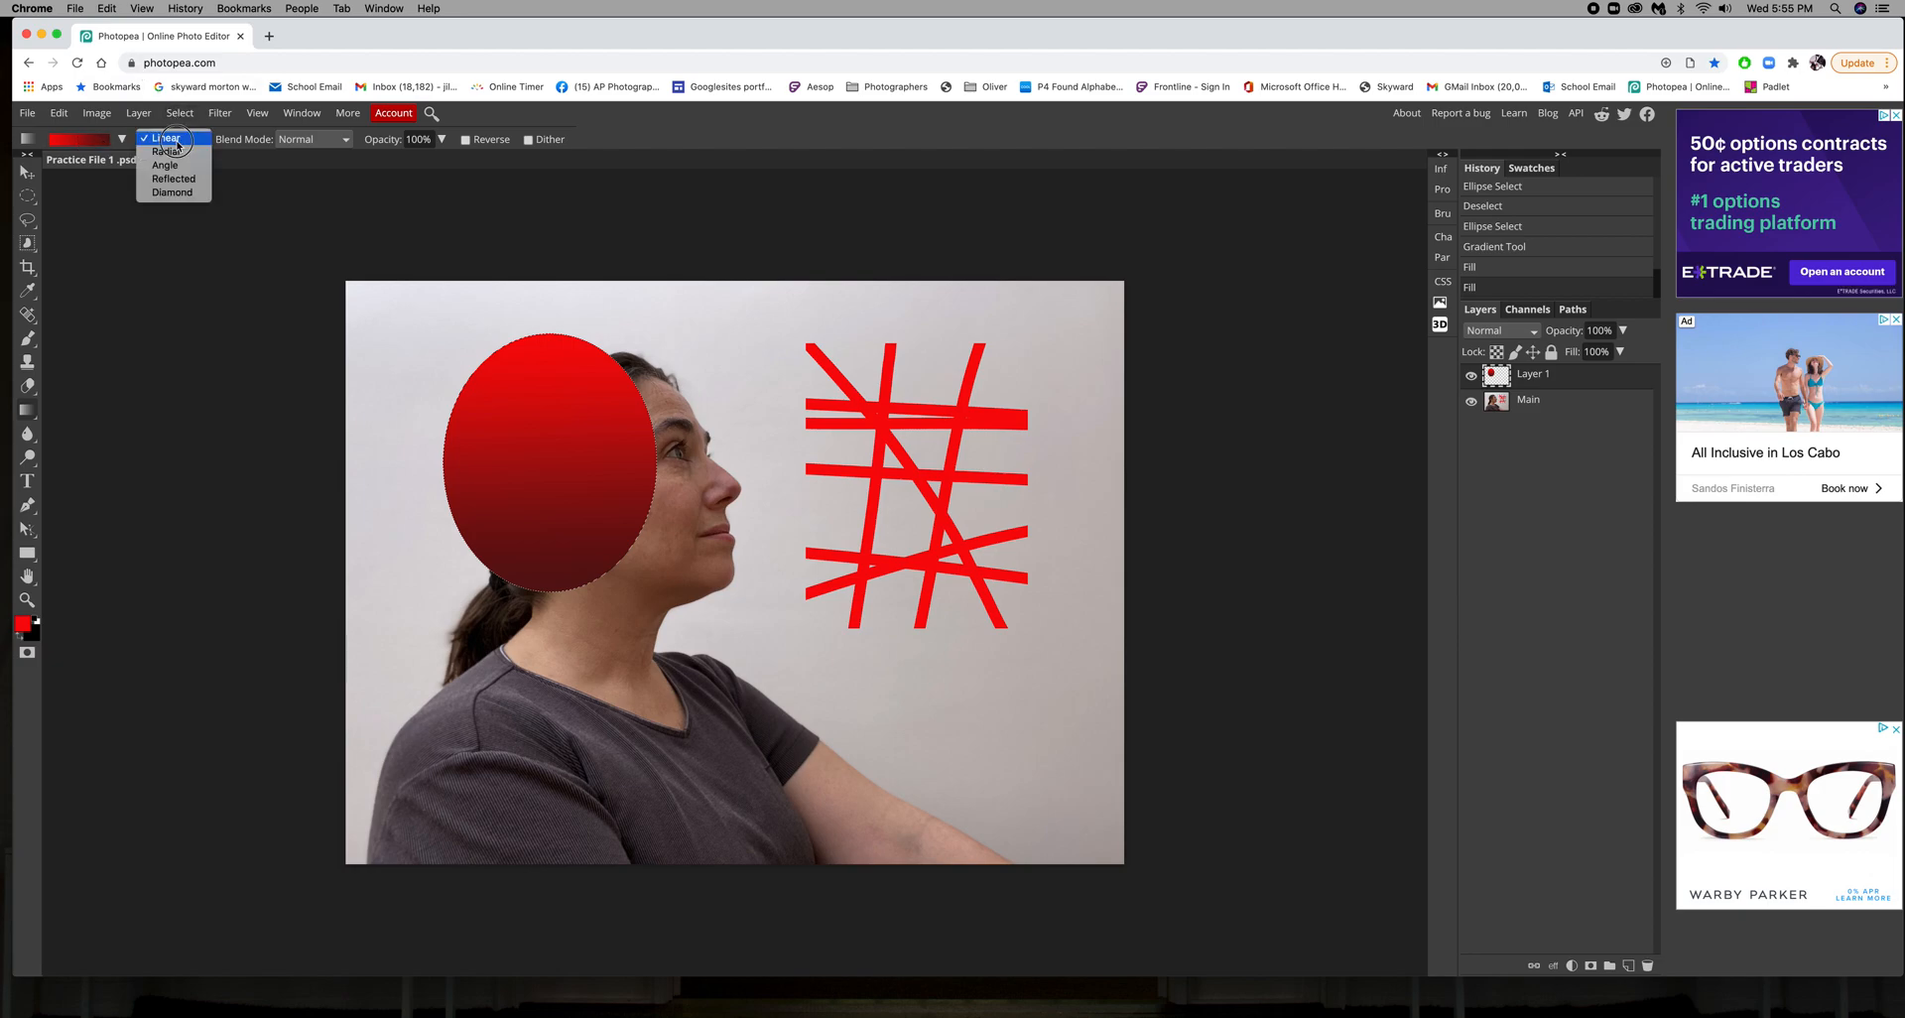
left_click(176, 152)
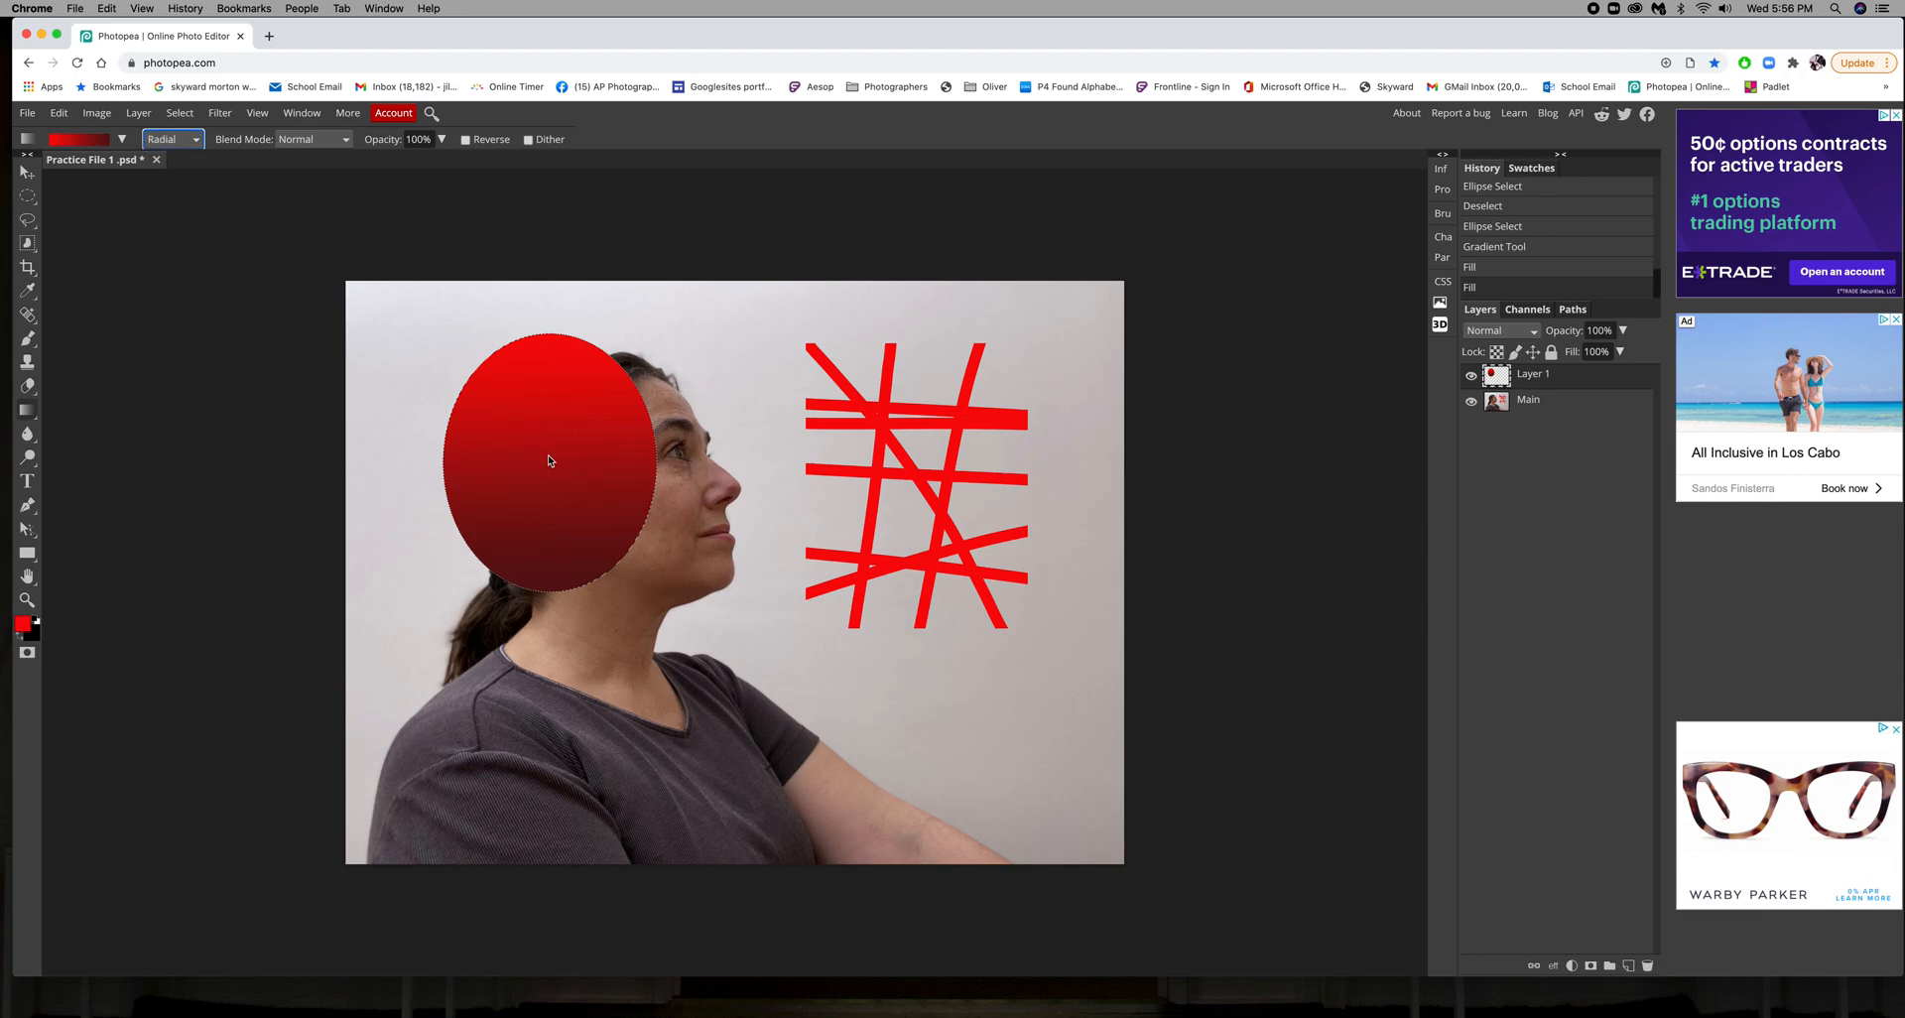
left_click_drag(552, 464, 545, 336)
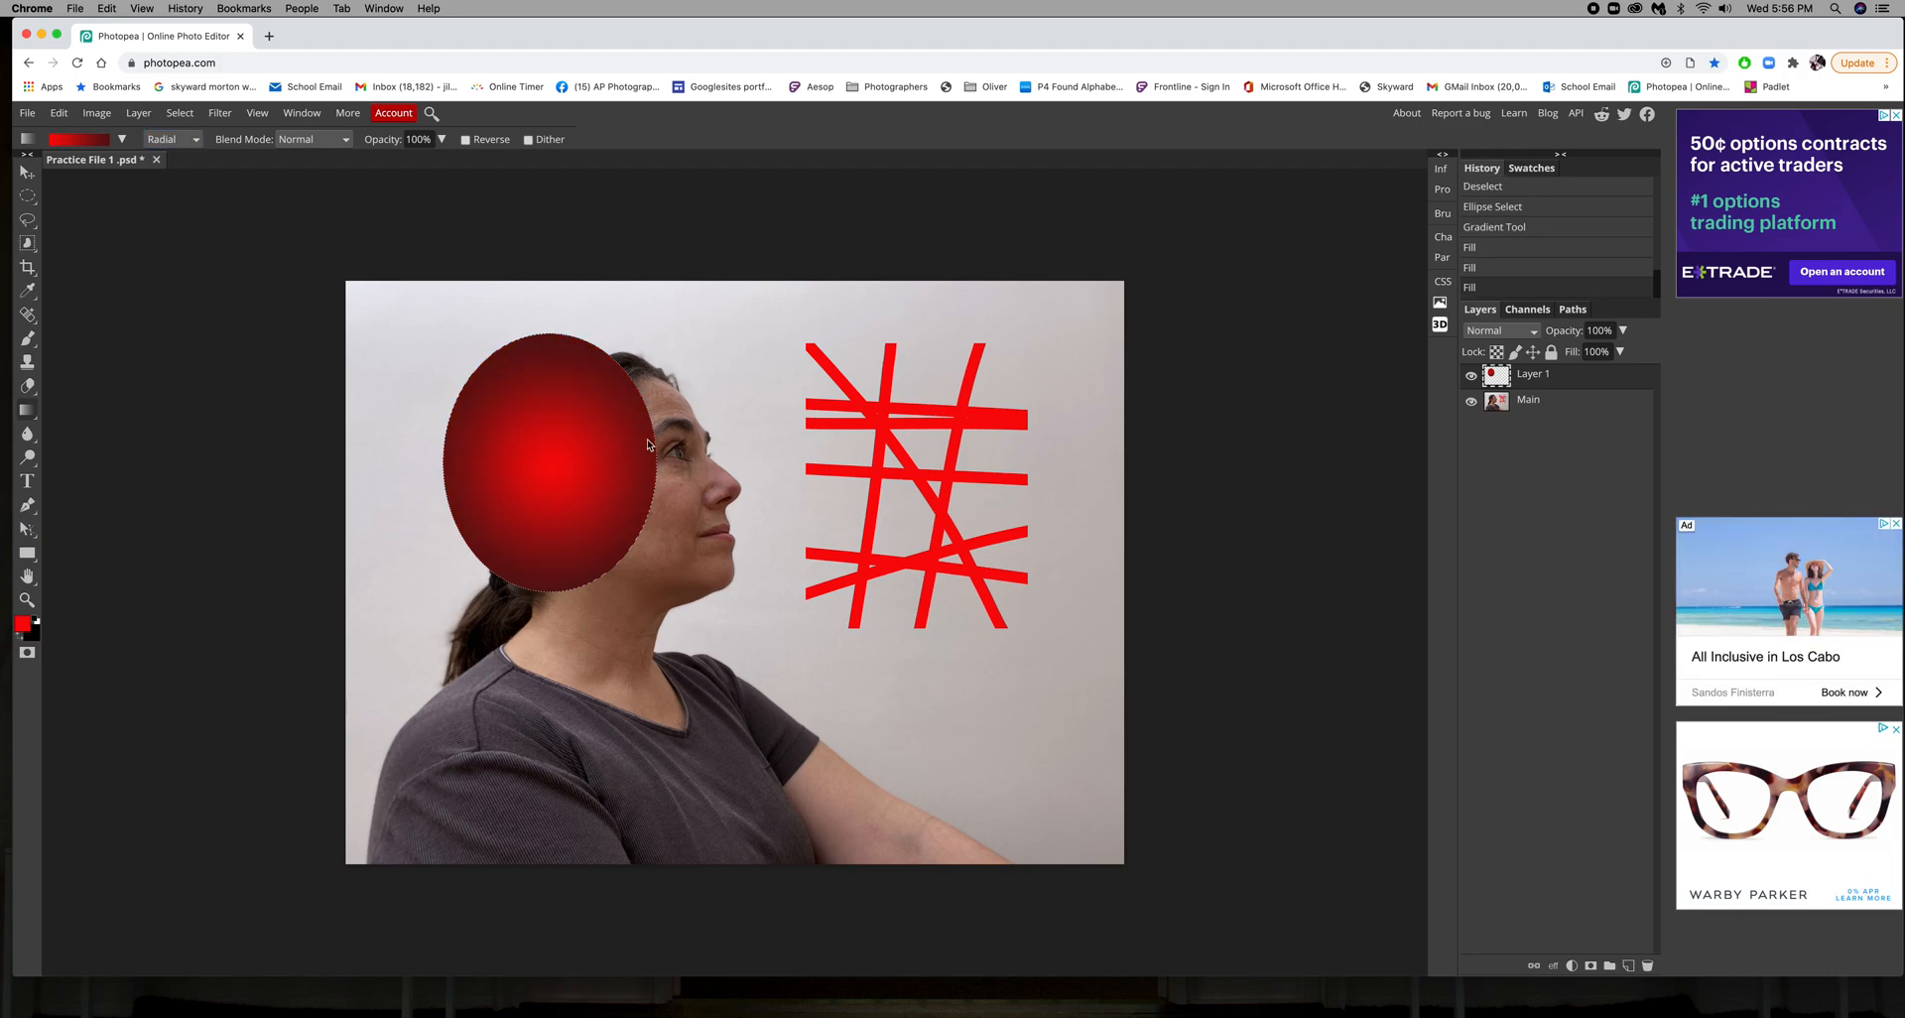
left_click_drag(652, 479, 551, 466)
mouse_move(544, 342)
left_mouse_down()
mouse_move(540, 448)
mouse_move(544, 341)
left_mouse_up()
left_click_drag(556, 439, 553, 345)
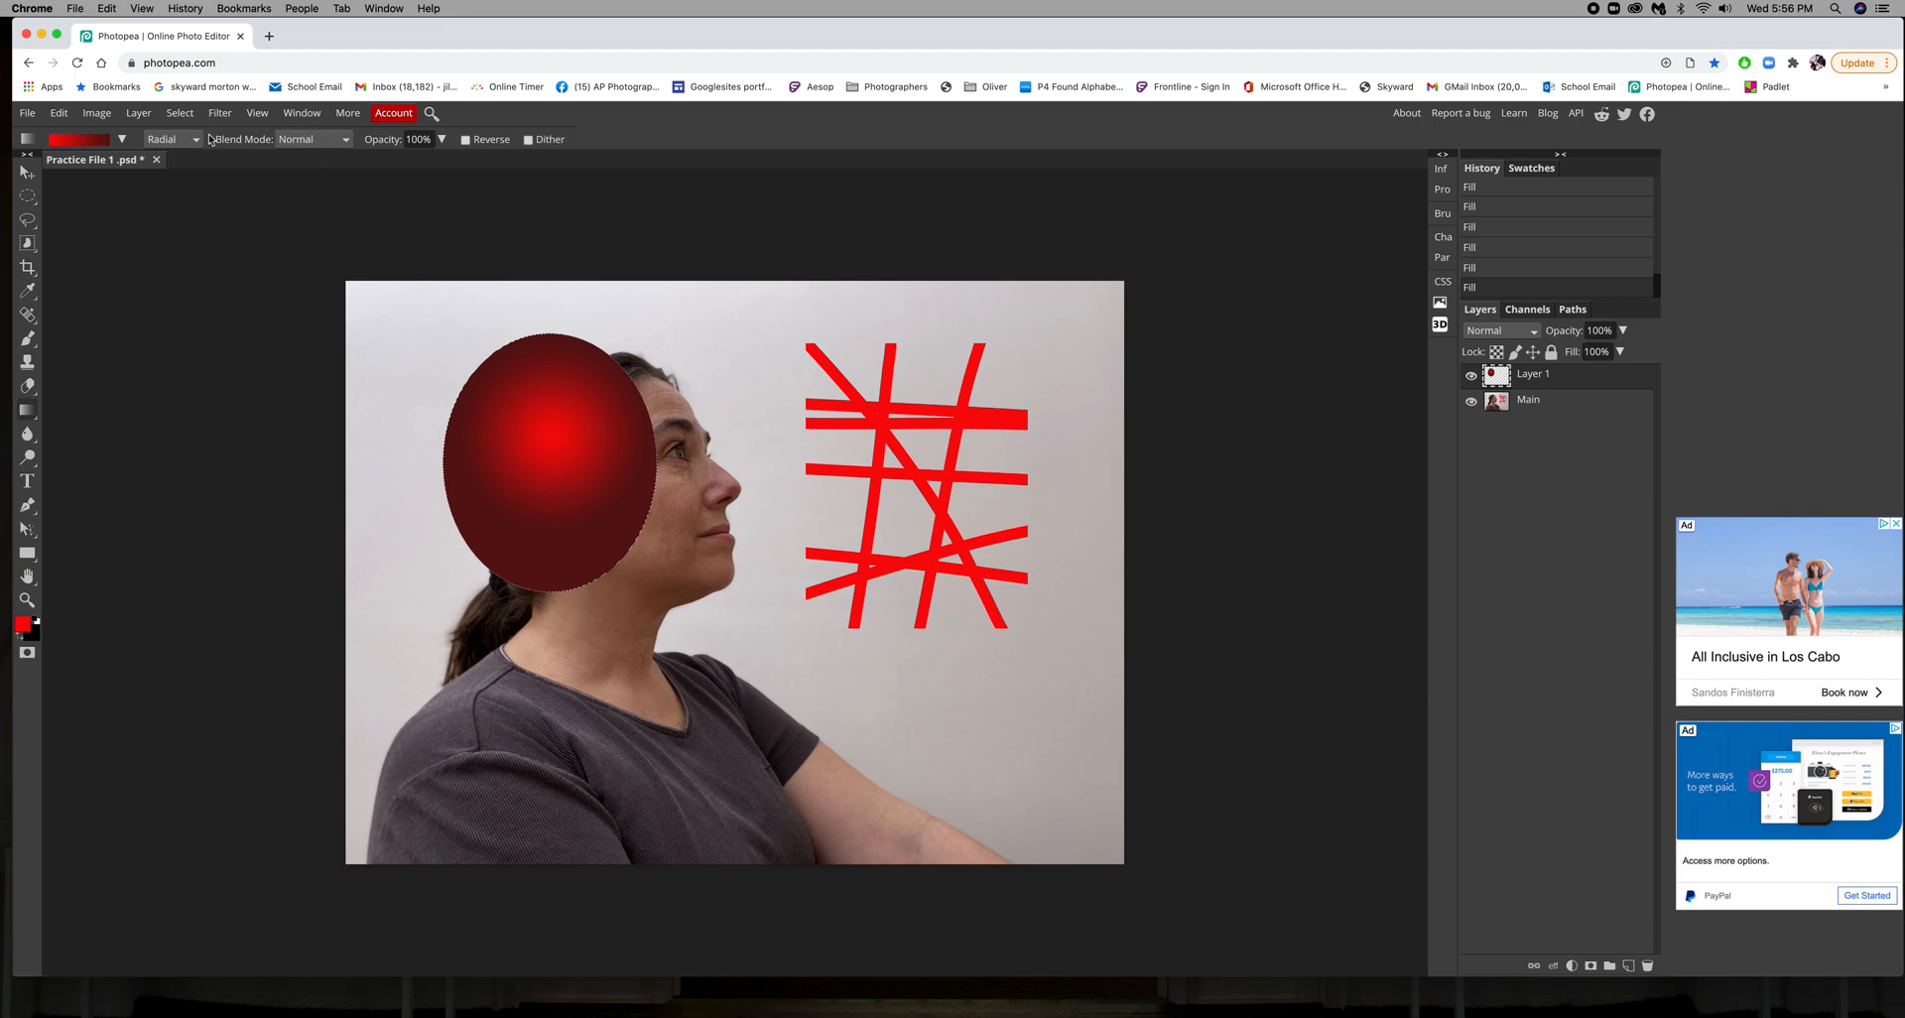
Deselect the ellipse and move the gradient shape down and left, partly off the back of the head
left_click(180, 112)
left_click(202, 160)
left_click(27, 171)
left_click_drag(576, 419, 531, 442)
Free Transform the ellipse into a near circle at about 114% width, 97% height and -1.4° rotation, and move it over the face
left_click(58, 114)
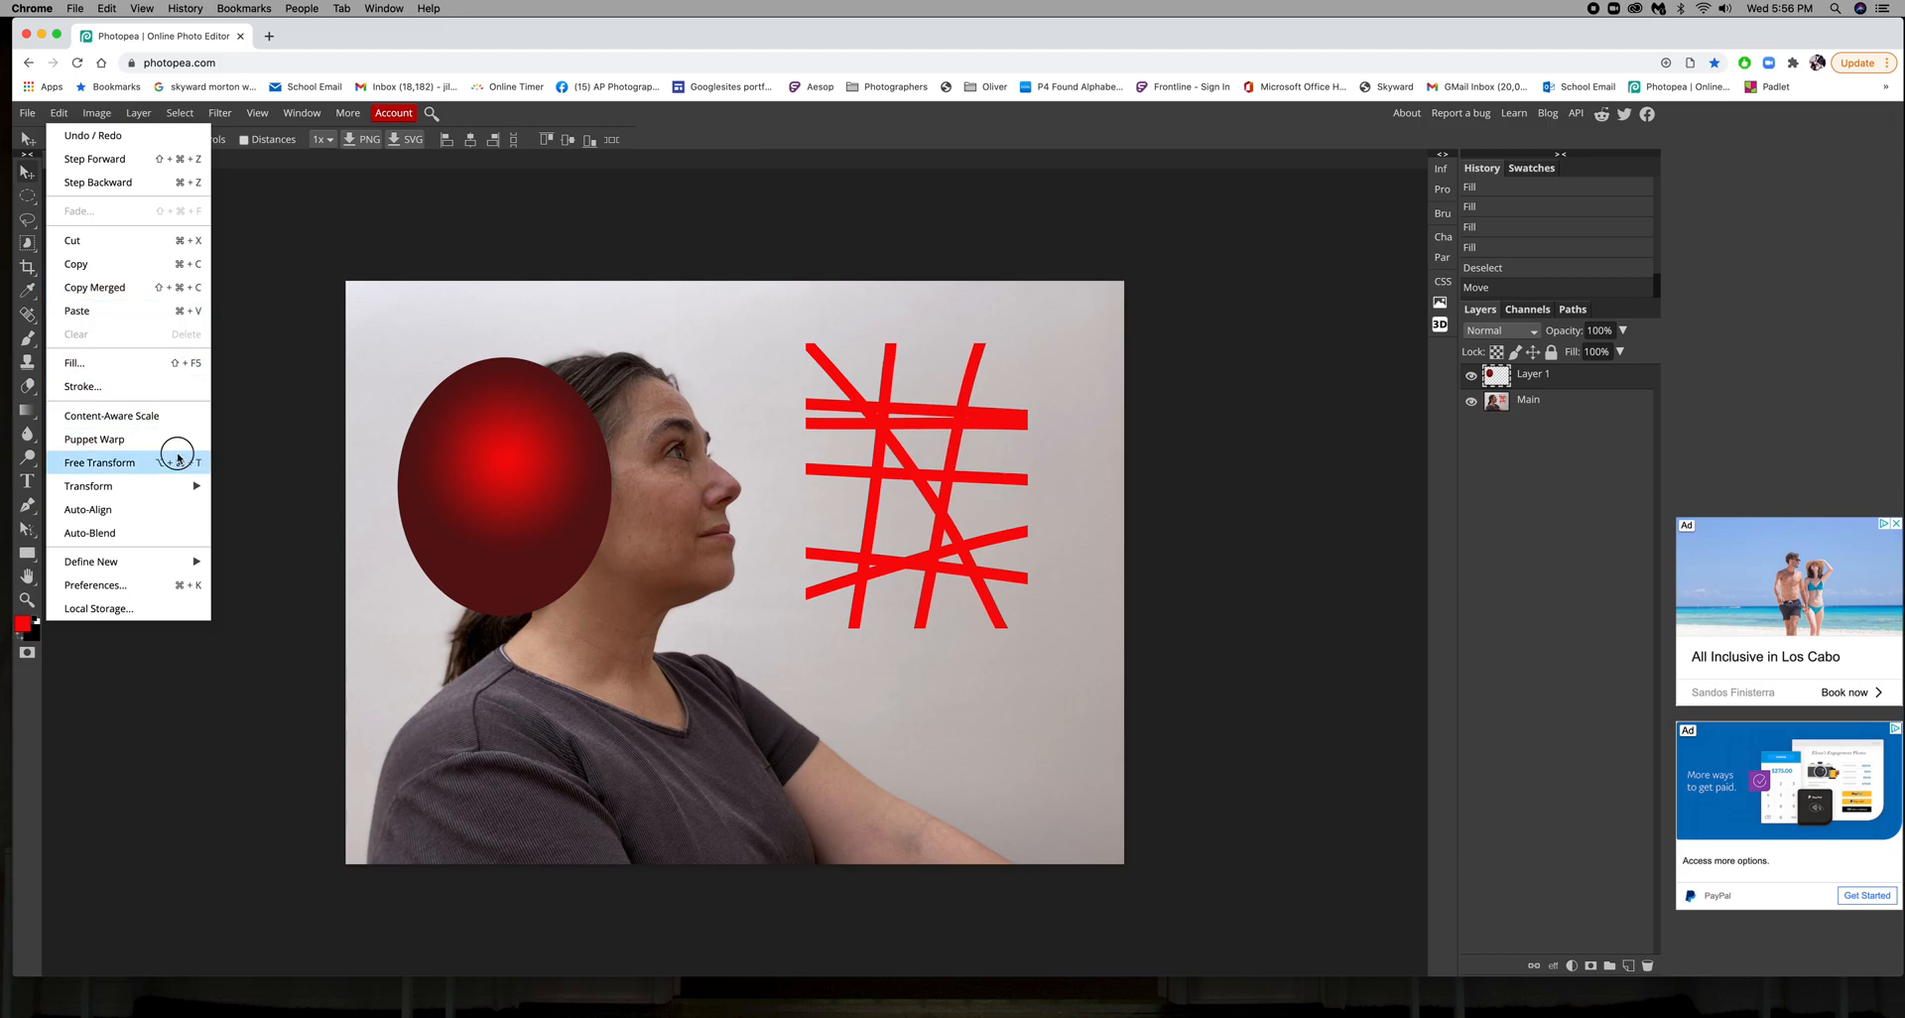
left_click(181, 459)
mouse_move(637, 332)
left_mouse_down()
mouse_move(690, 403)
mouse_move(713, 506)
mouse_move(621, 259)
mouse_move(655, 310)
mouse_move(530, 433)
mouse_move(598, 366)
mouse_move(639, 364)
left_mouse_up()
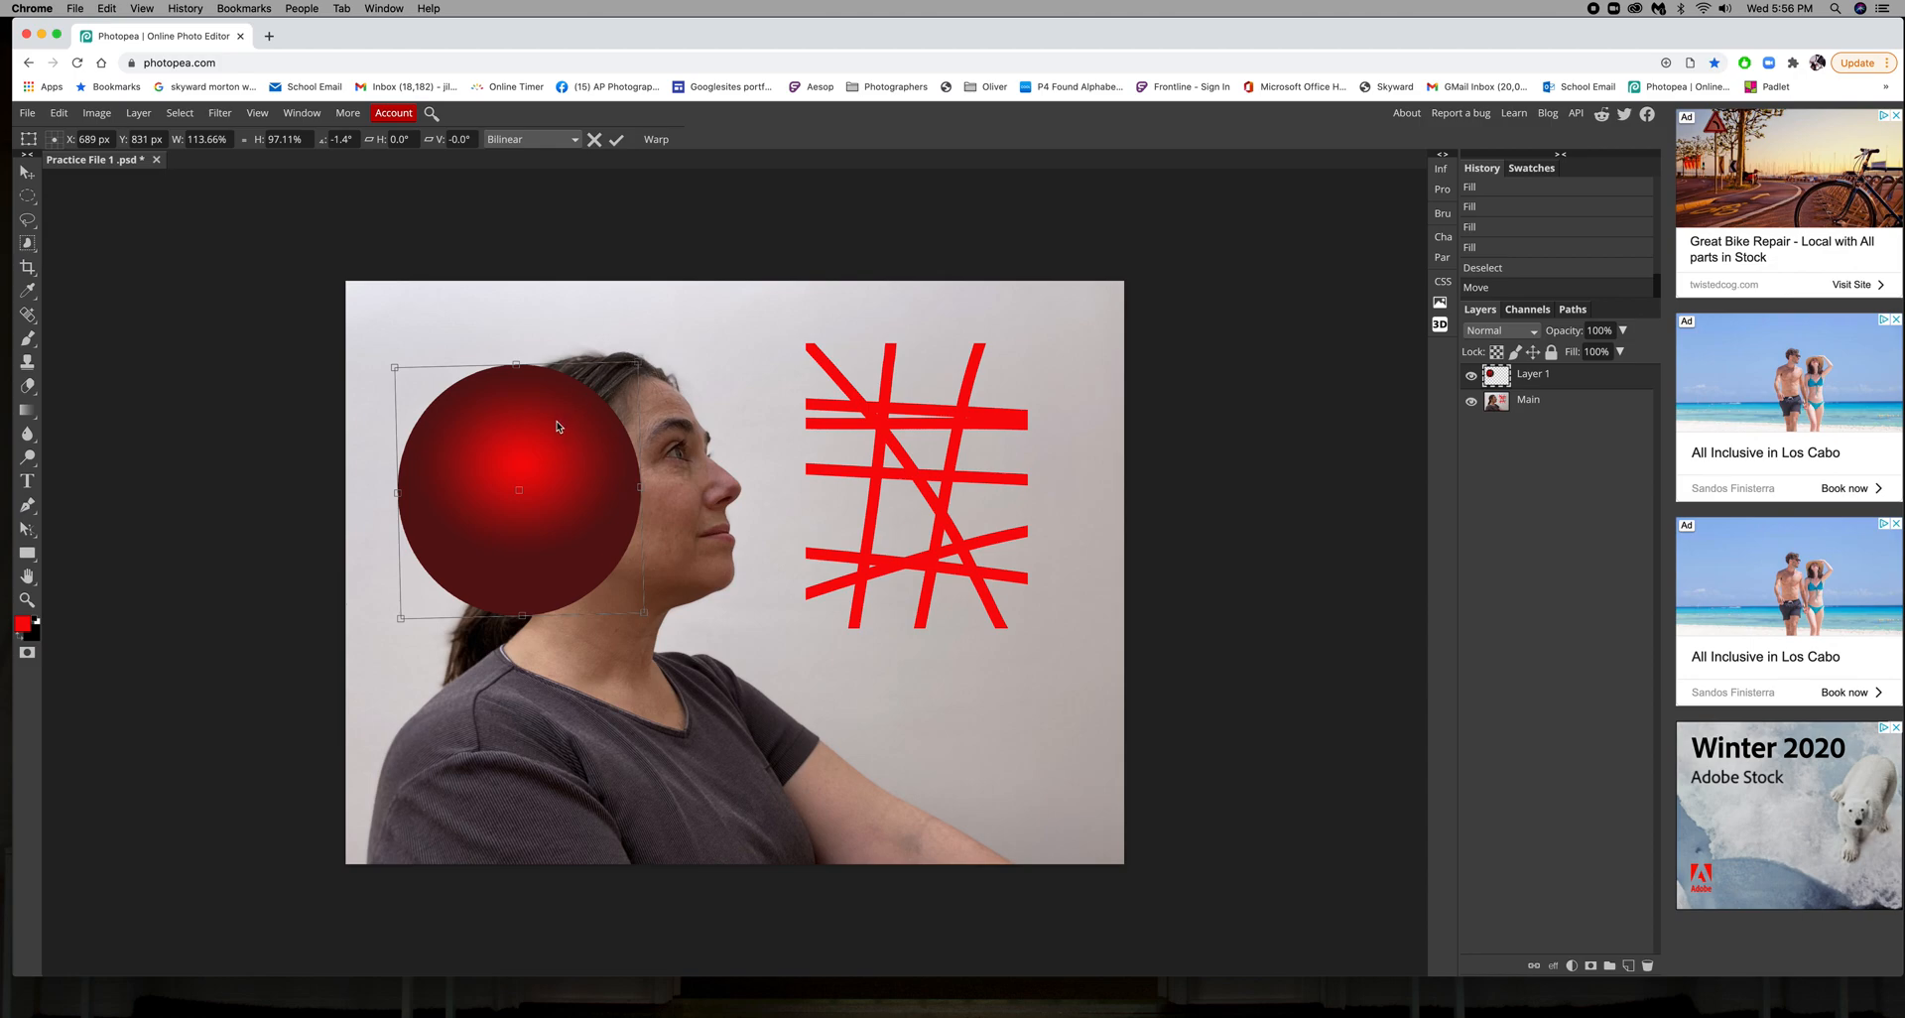
left_click(616, 139)
left_click_drag(594, 433, 693, 439)
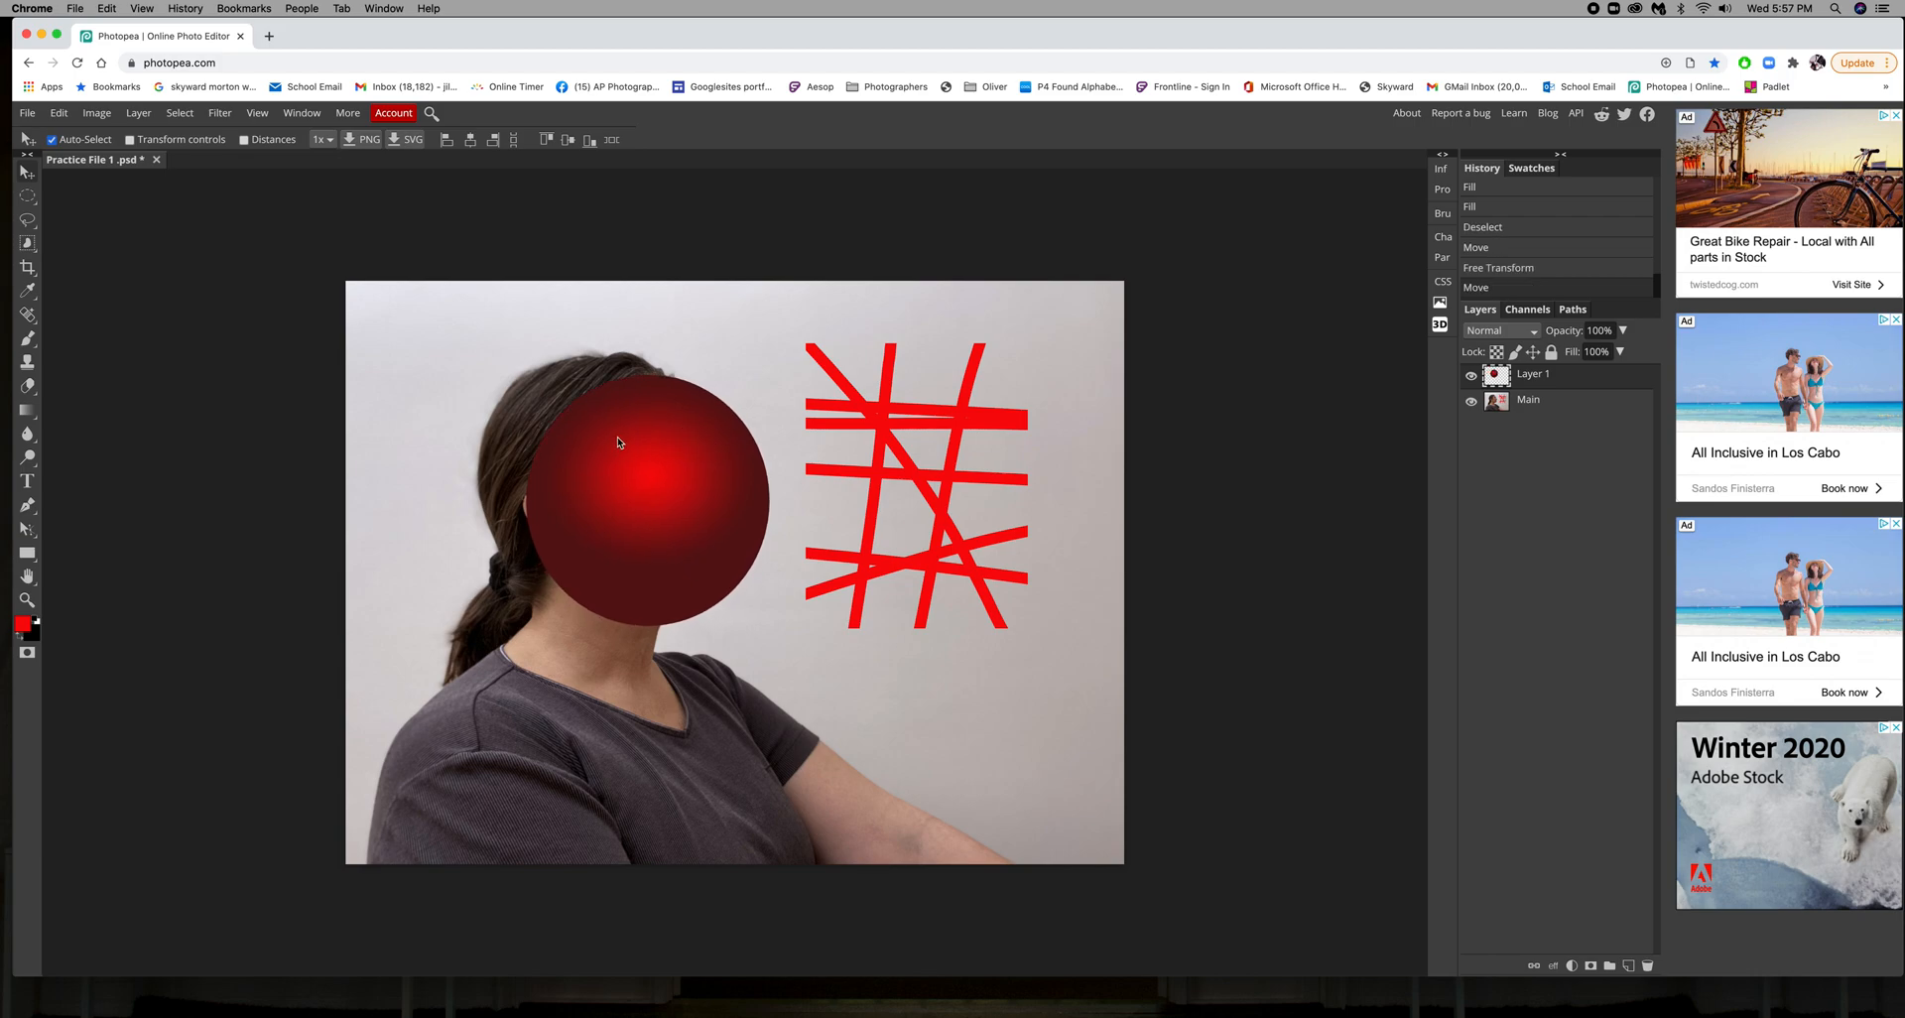
Try Darken and Lighten blending on Layer 1, settle on Overlay, and move the circle from the face onto the red lines
left_click(1529, 336)
left_click(1525, 370)
left_click(1530, 336)
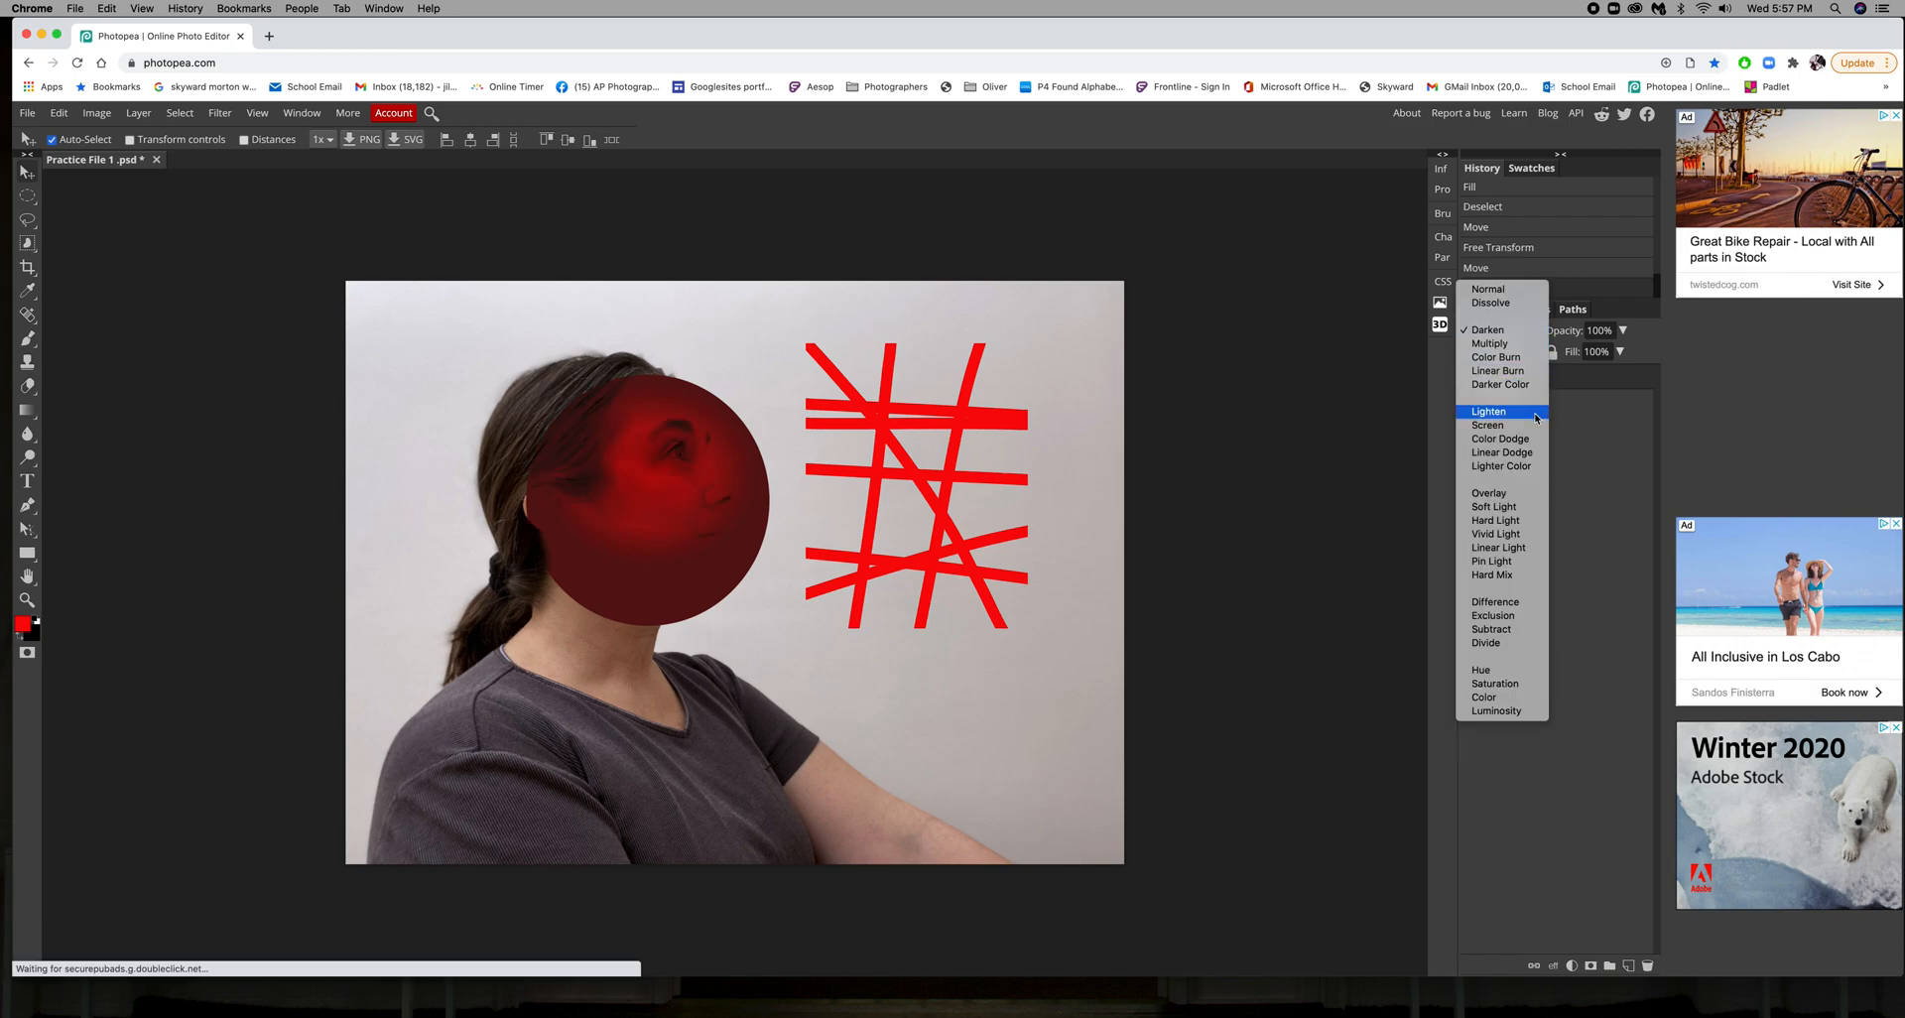
left_click(1498, 411)
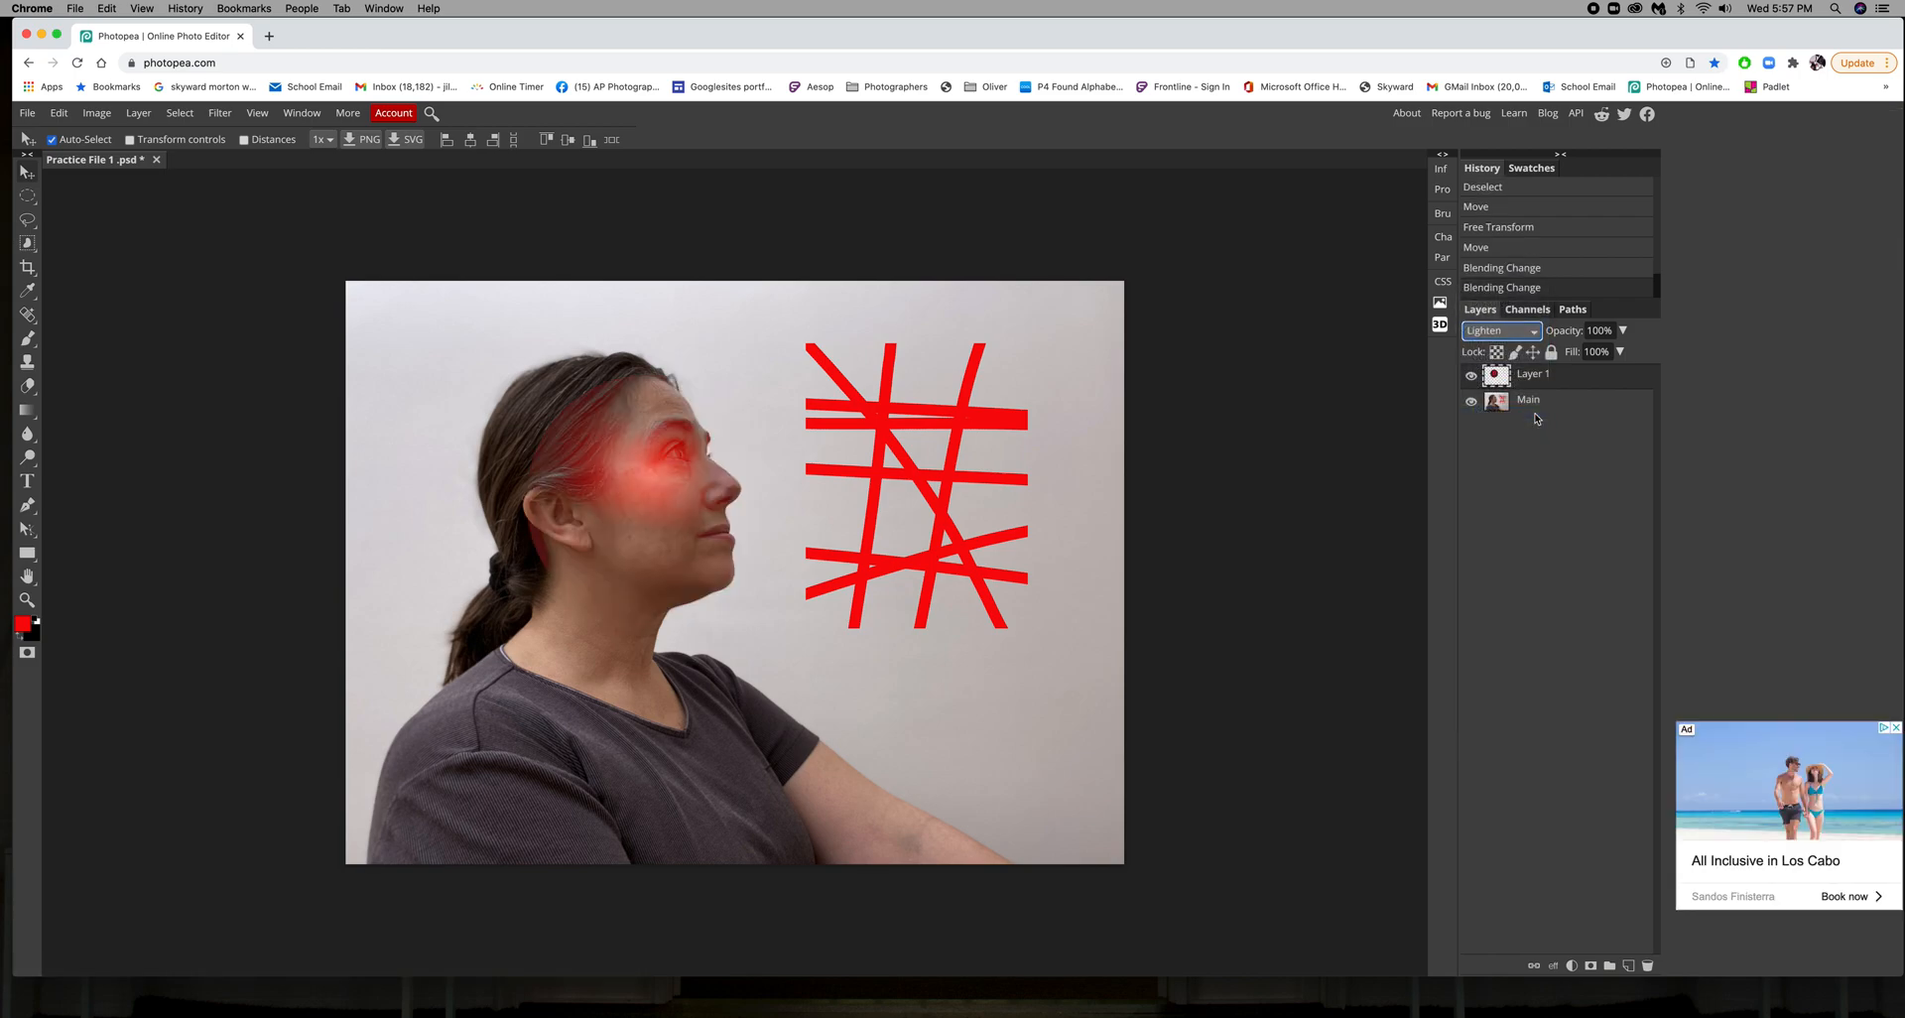
left_click(1503, 331)
left_click(1510, 415)
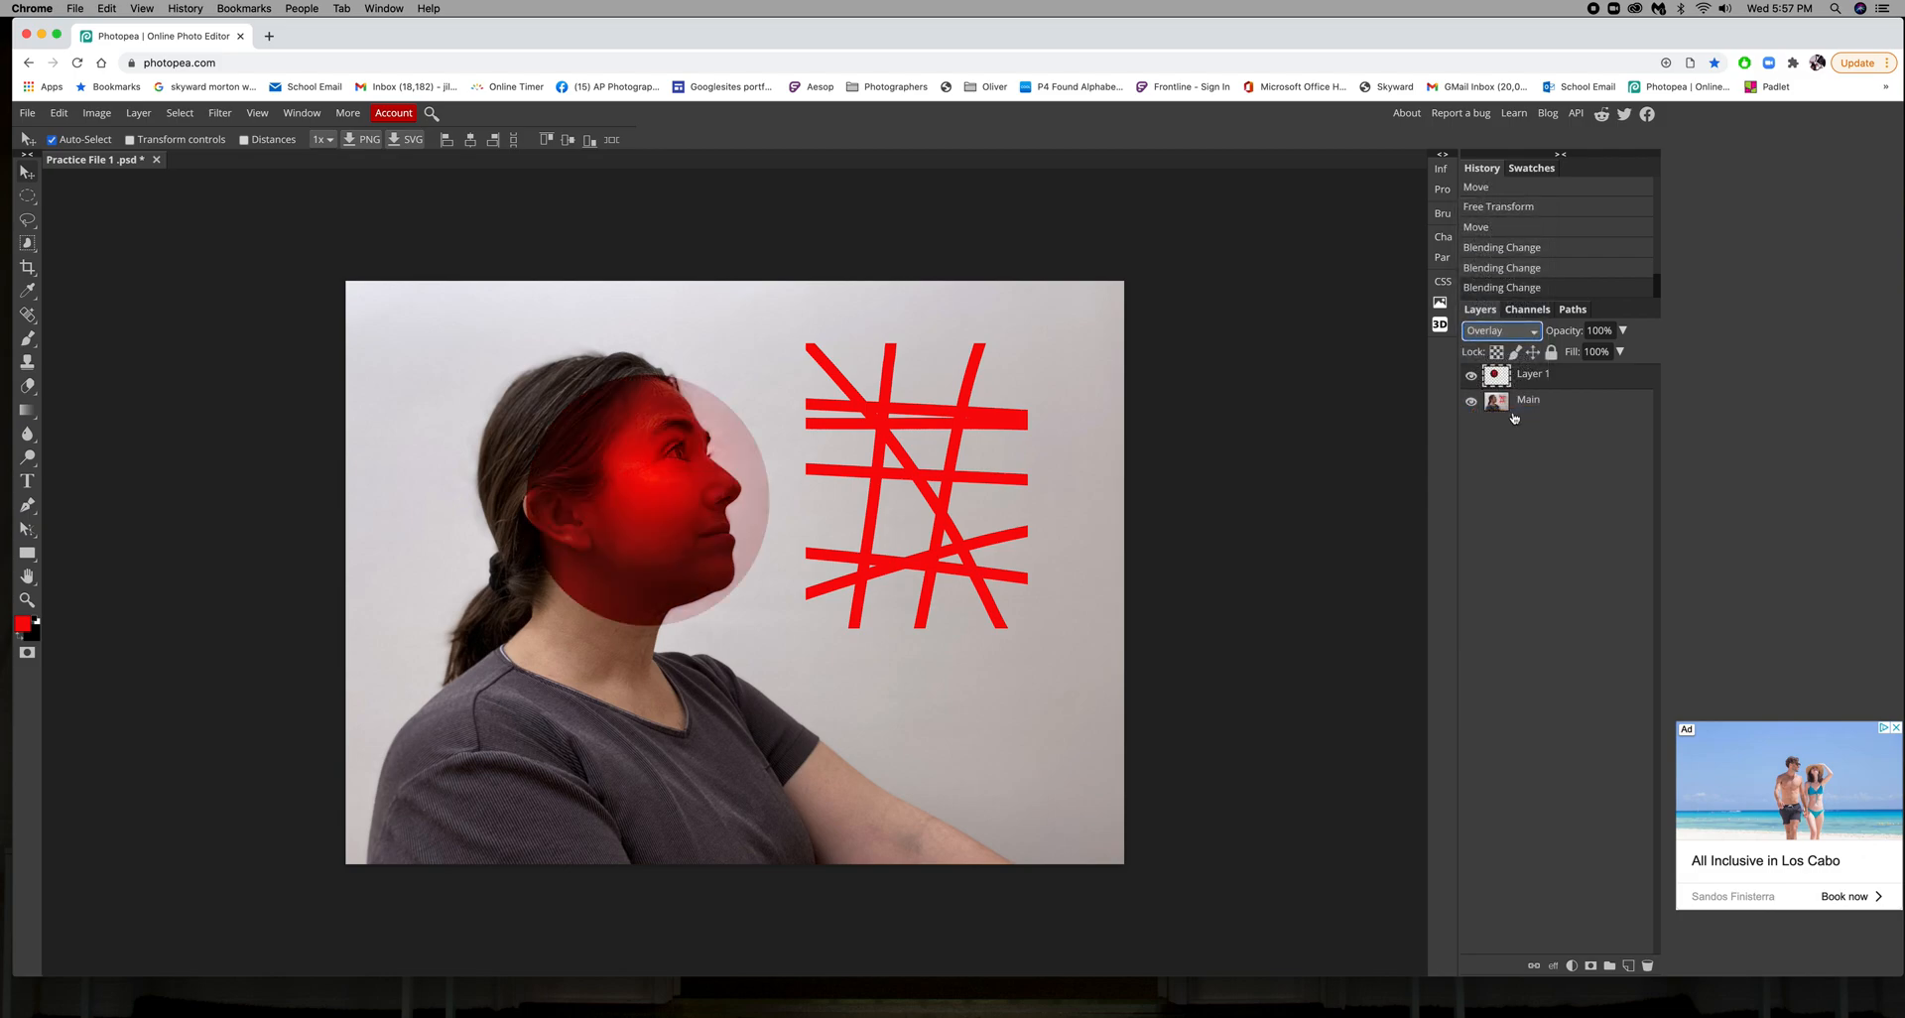
left_click_drag(646, 474, 988, 396)
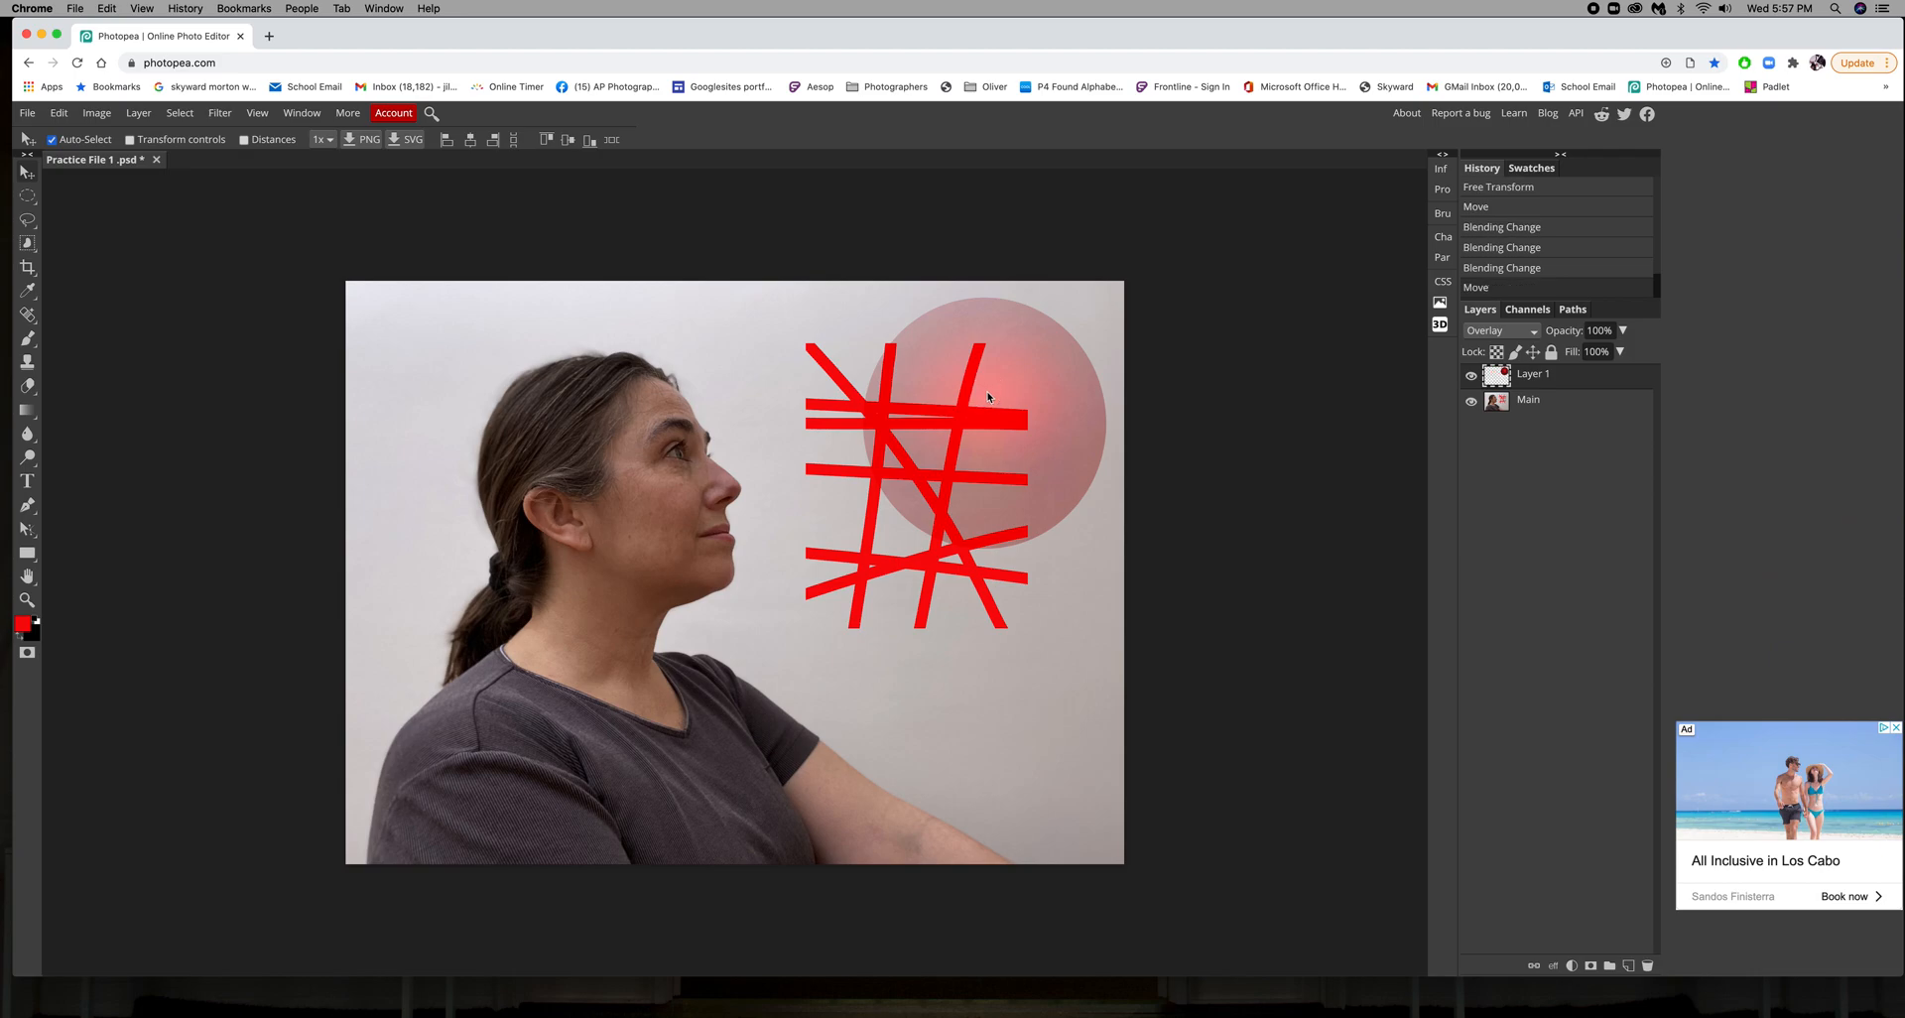
Switch to the Lasso Select tool and make the Main layer active
left_click(31, 202)
left_click(31, 203)
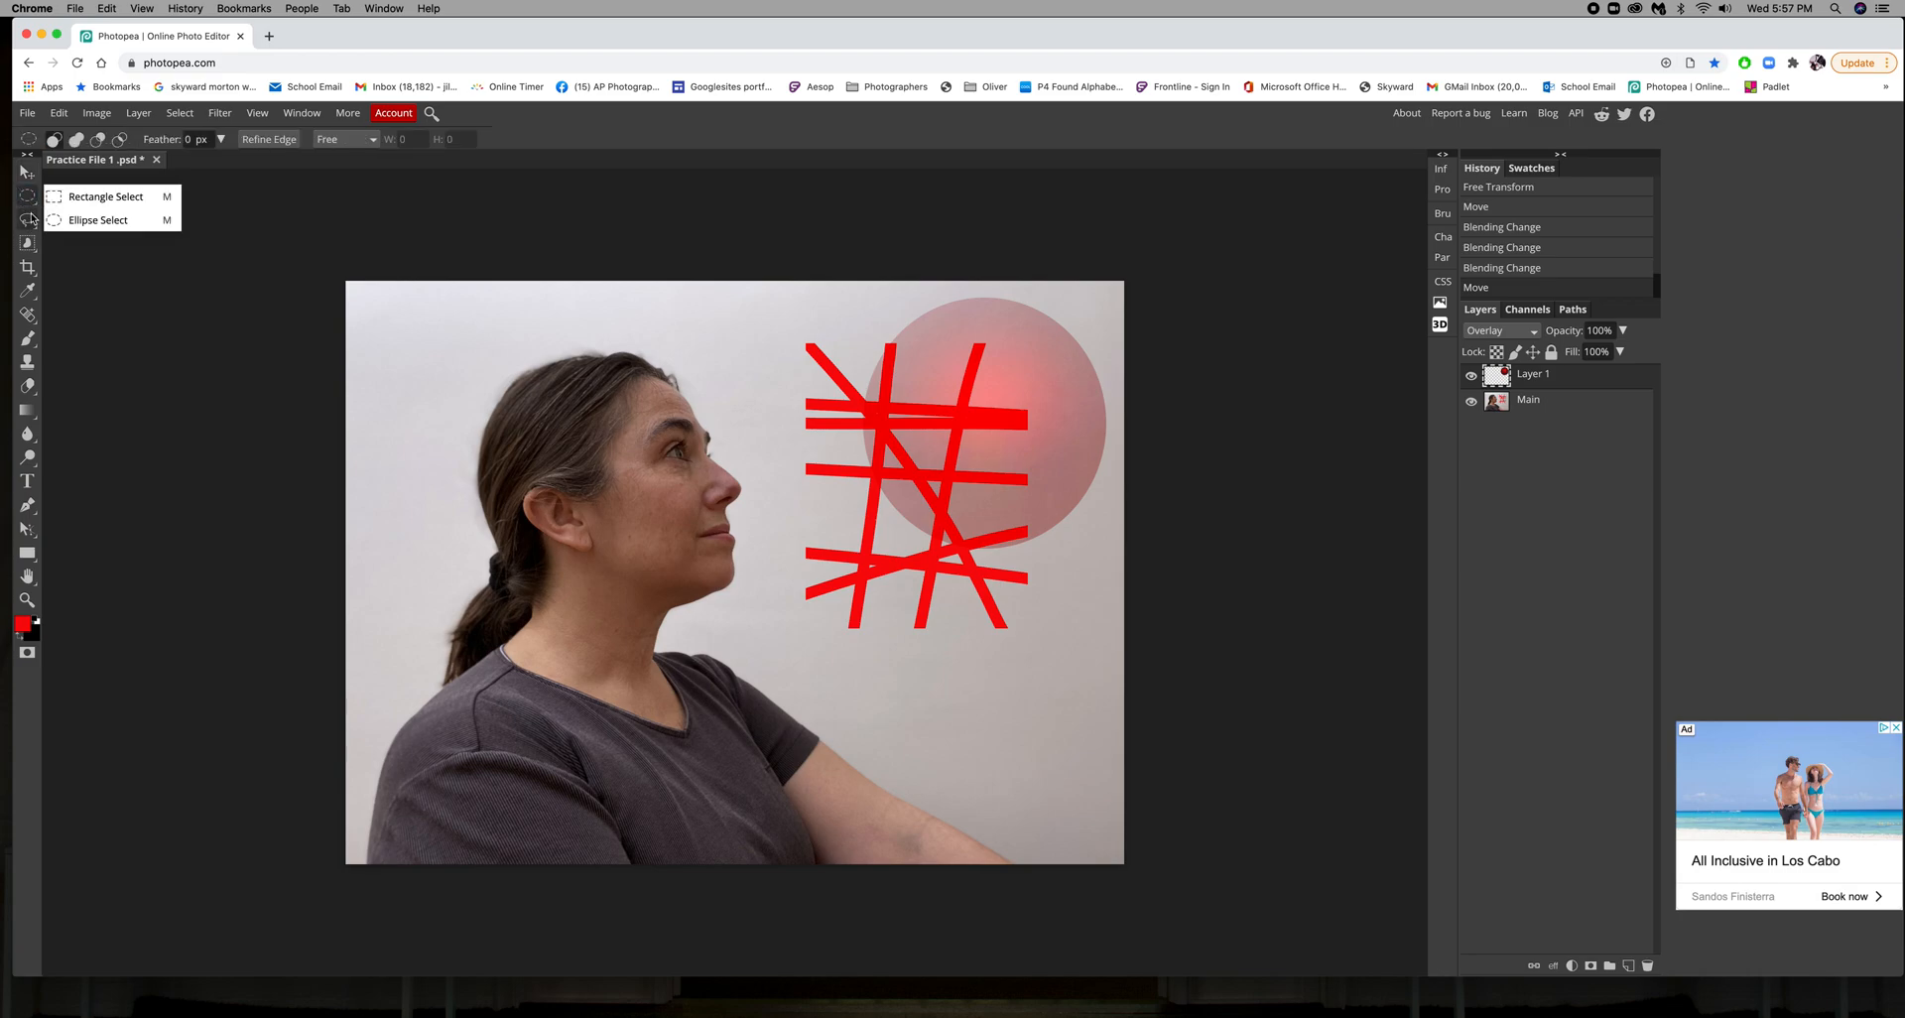
left_click(30, 220)
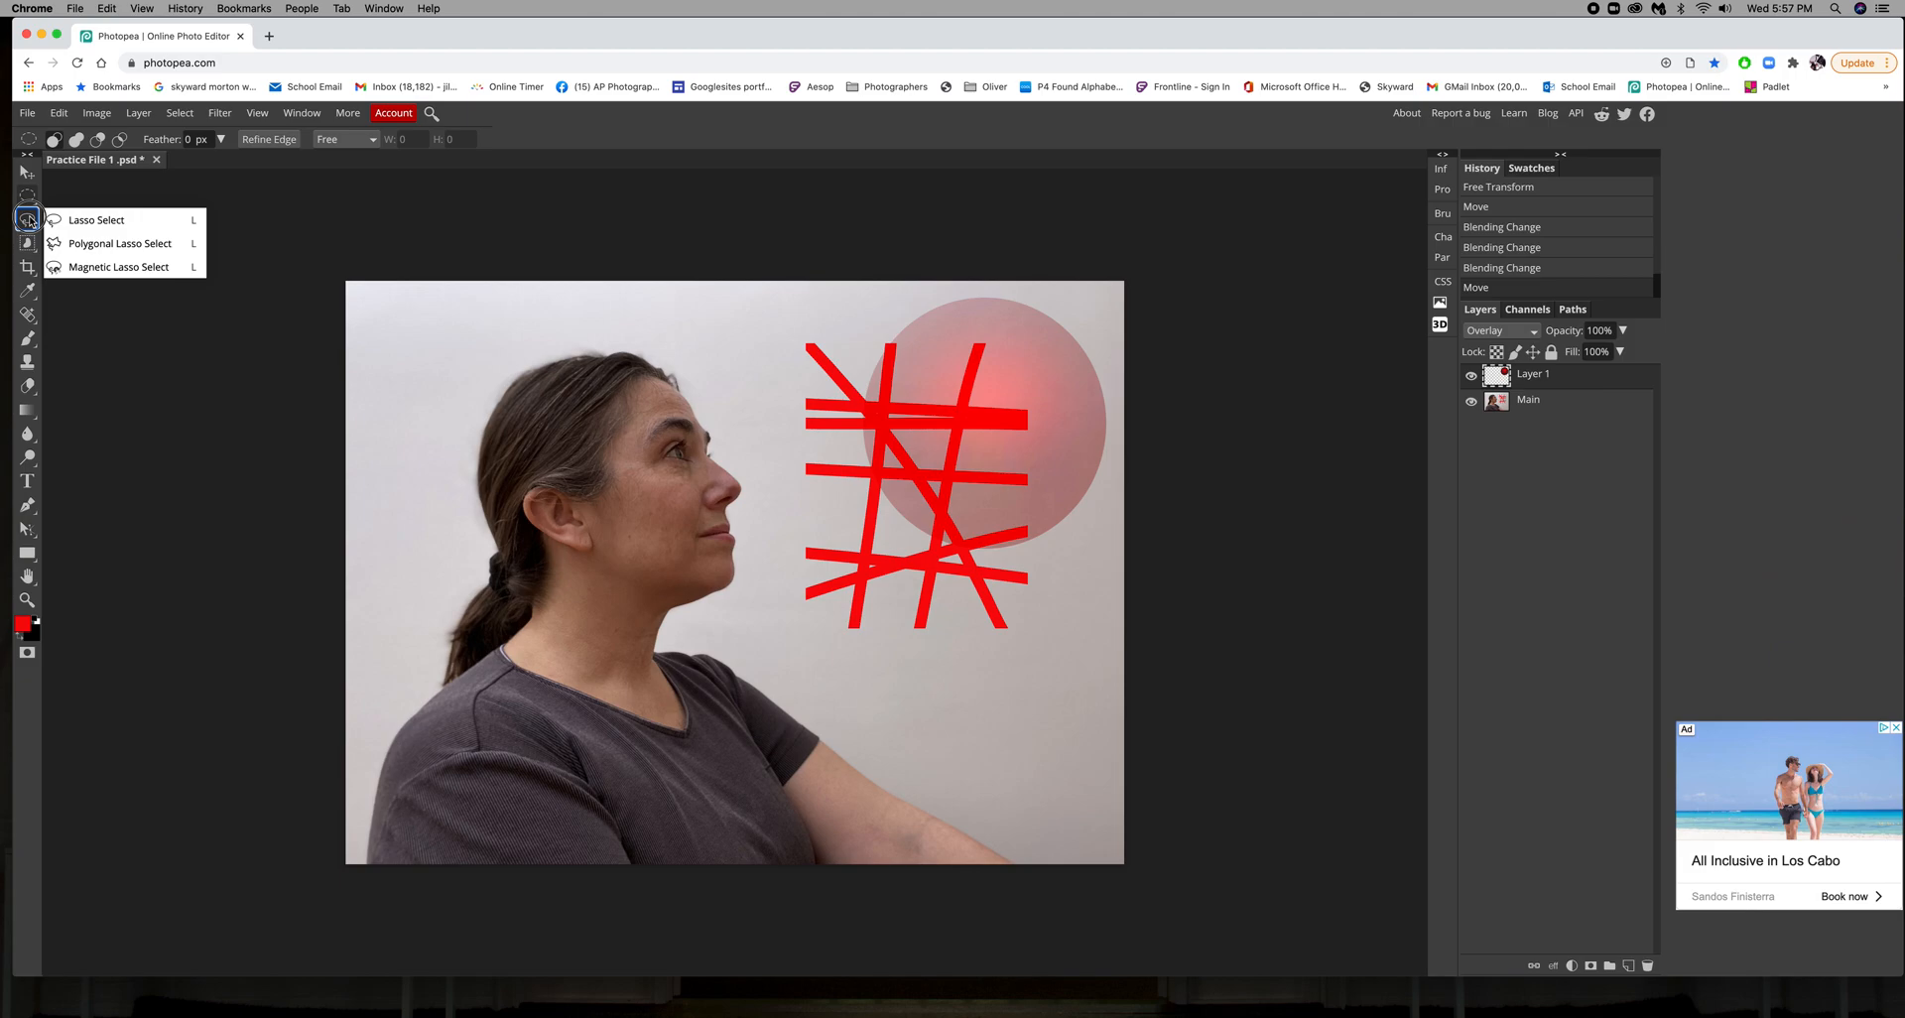
left_click(87, 221)
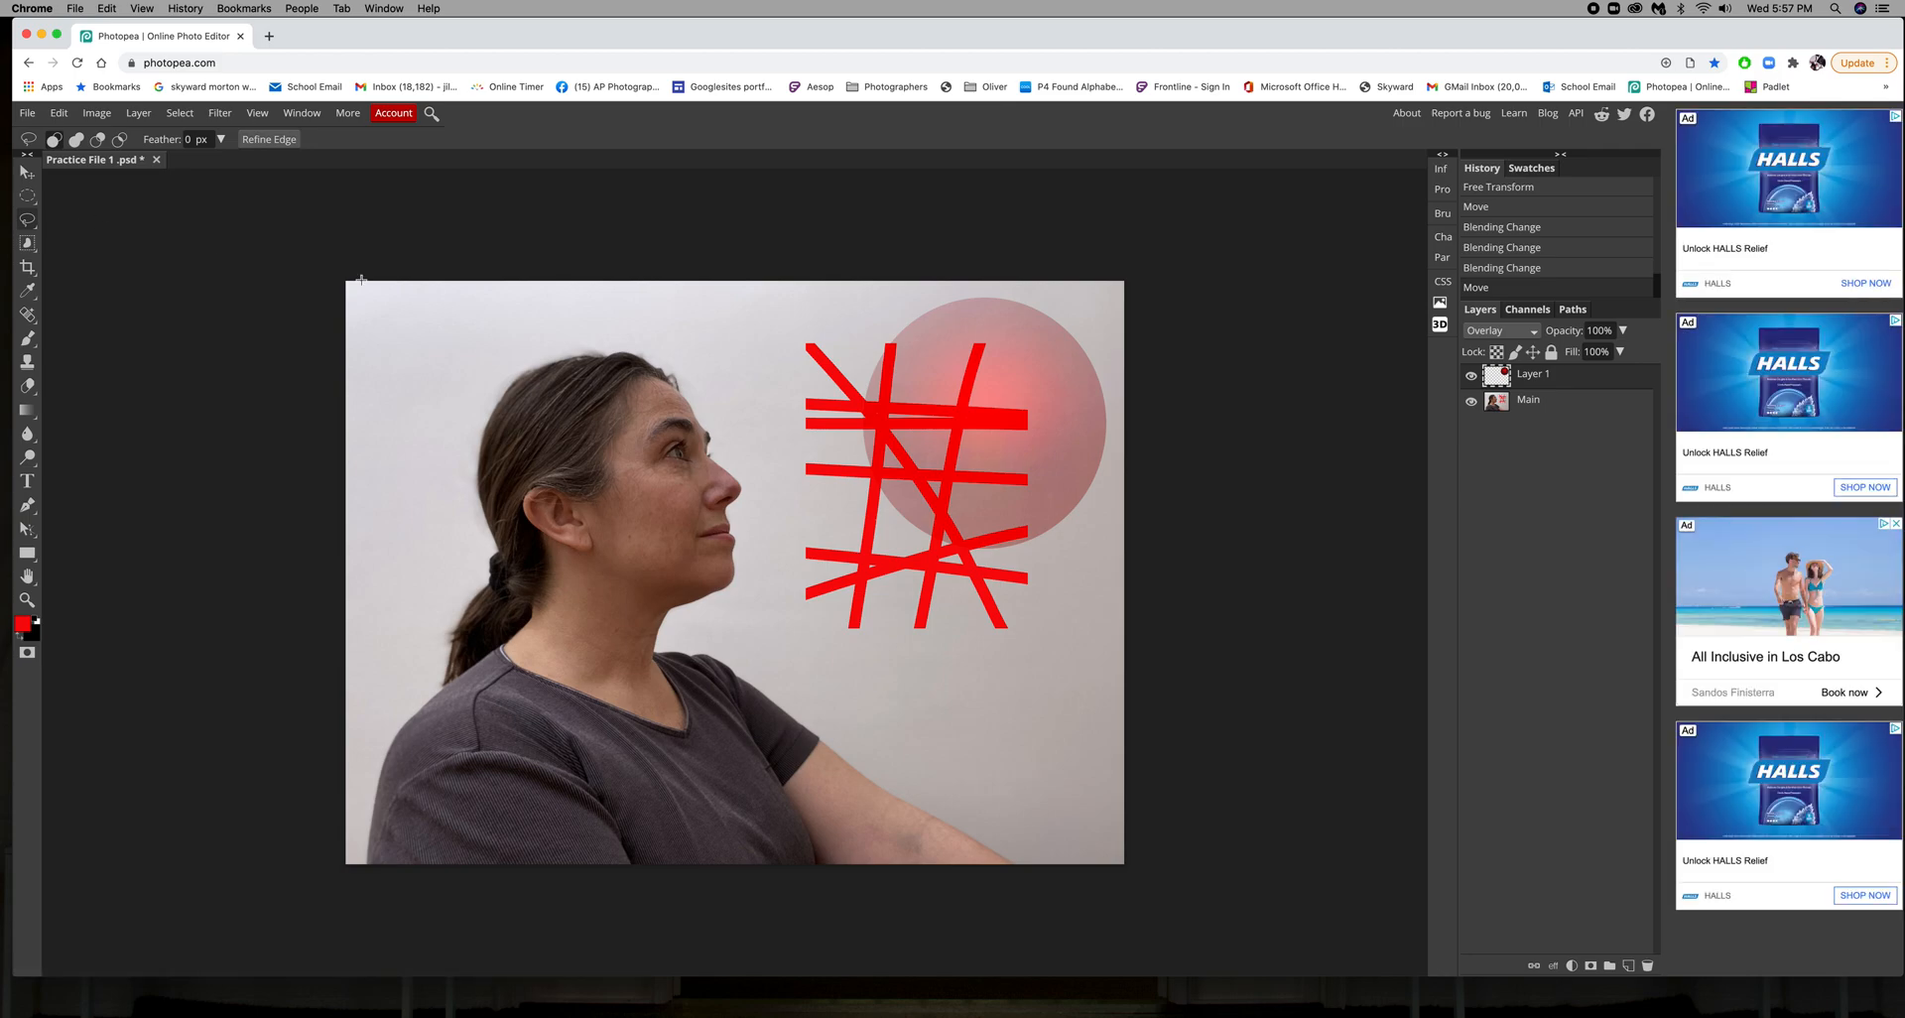
left_click(1553, 412)
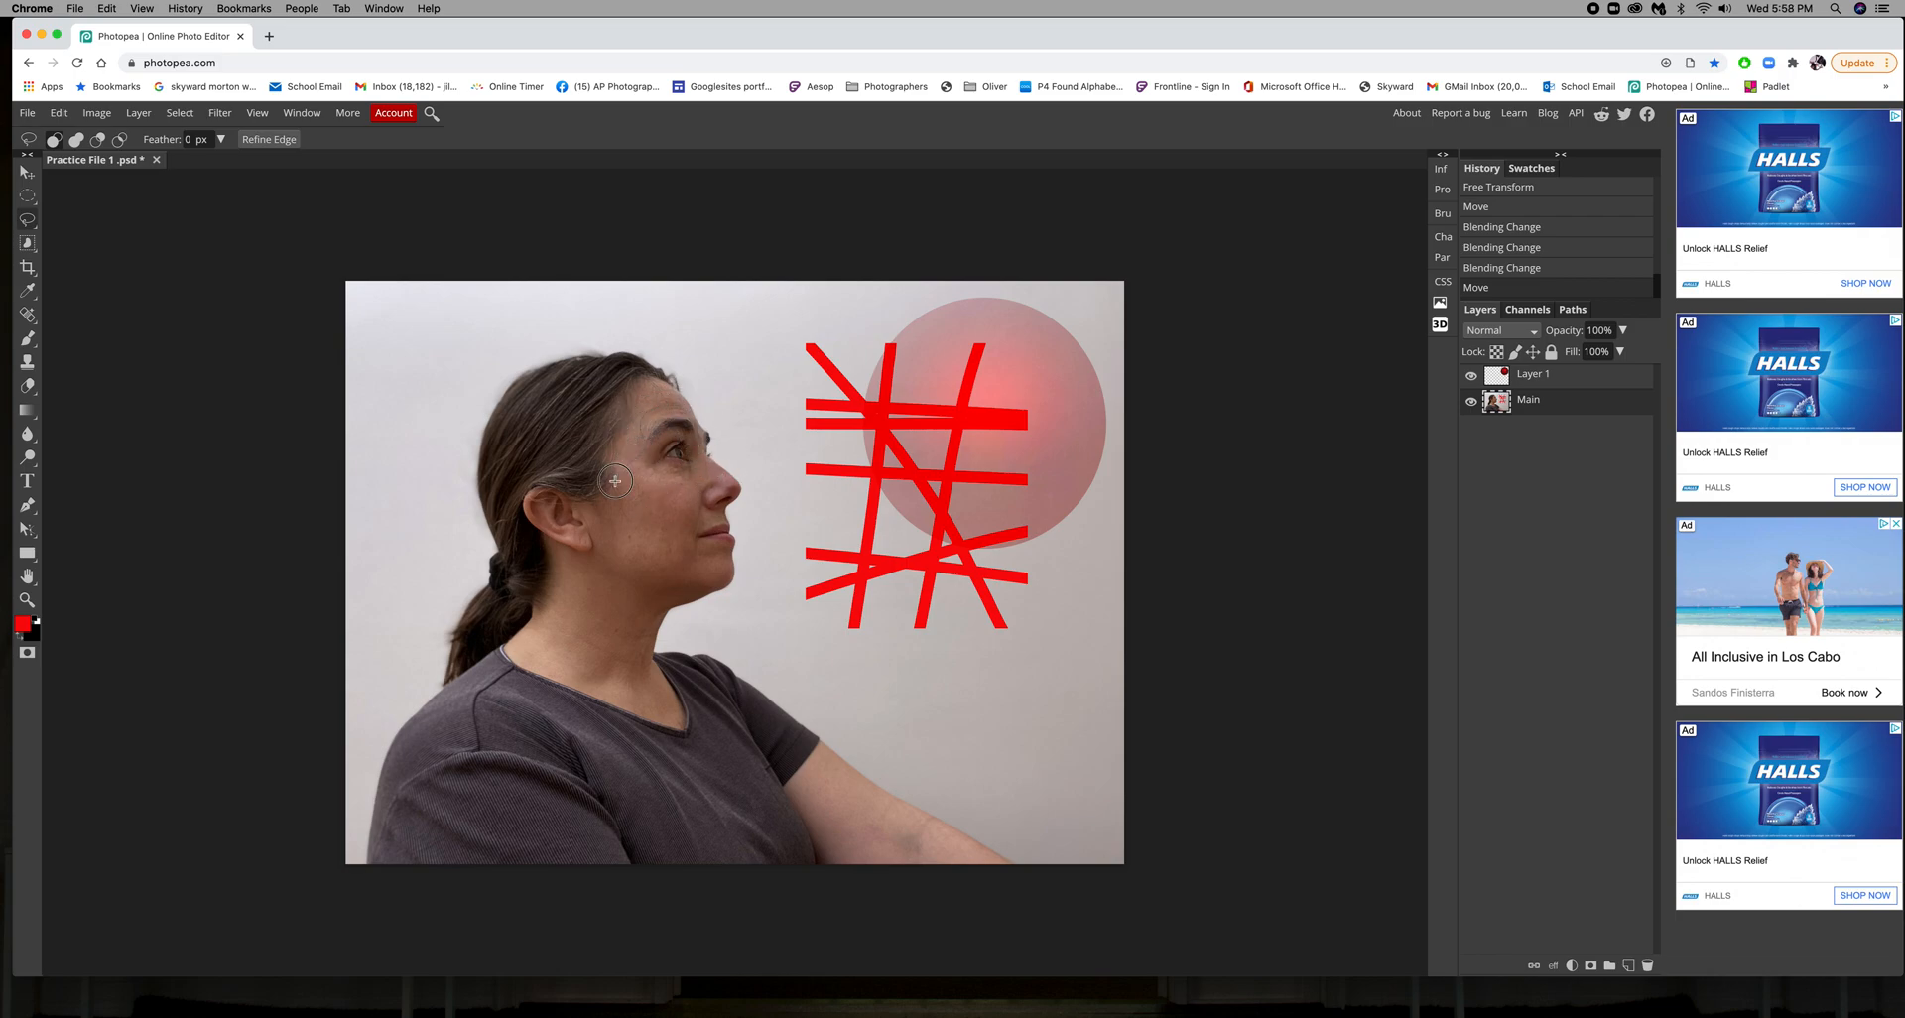
Draw a freehand lasso selection on the cheek beside the nose, deselect it, and redraw it around the area below the eye
left_click_drag(706, 497, 699, 469)
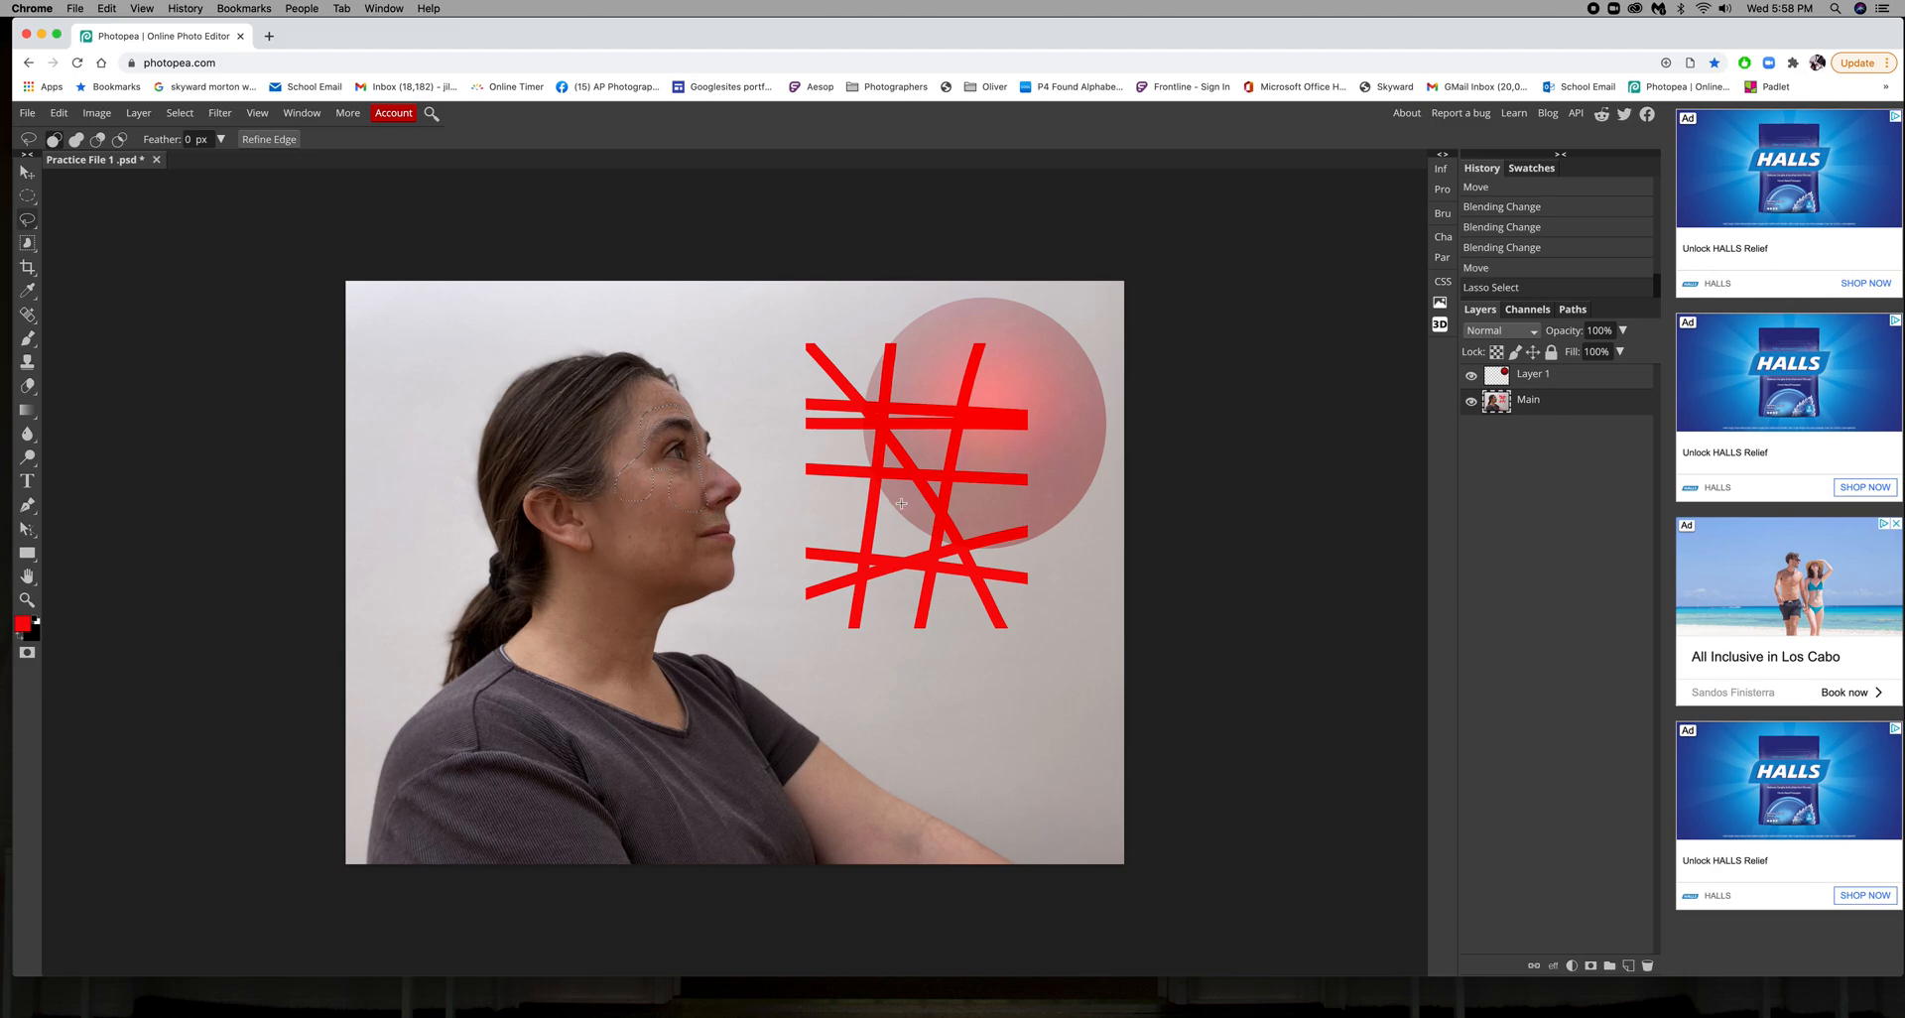
left_click(556, 452)
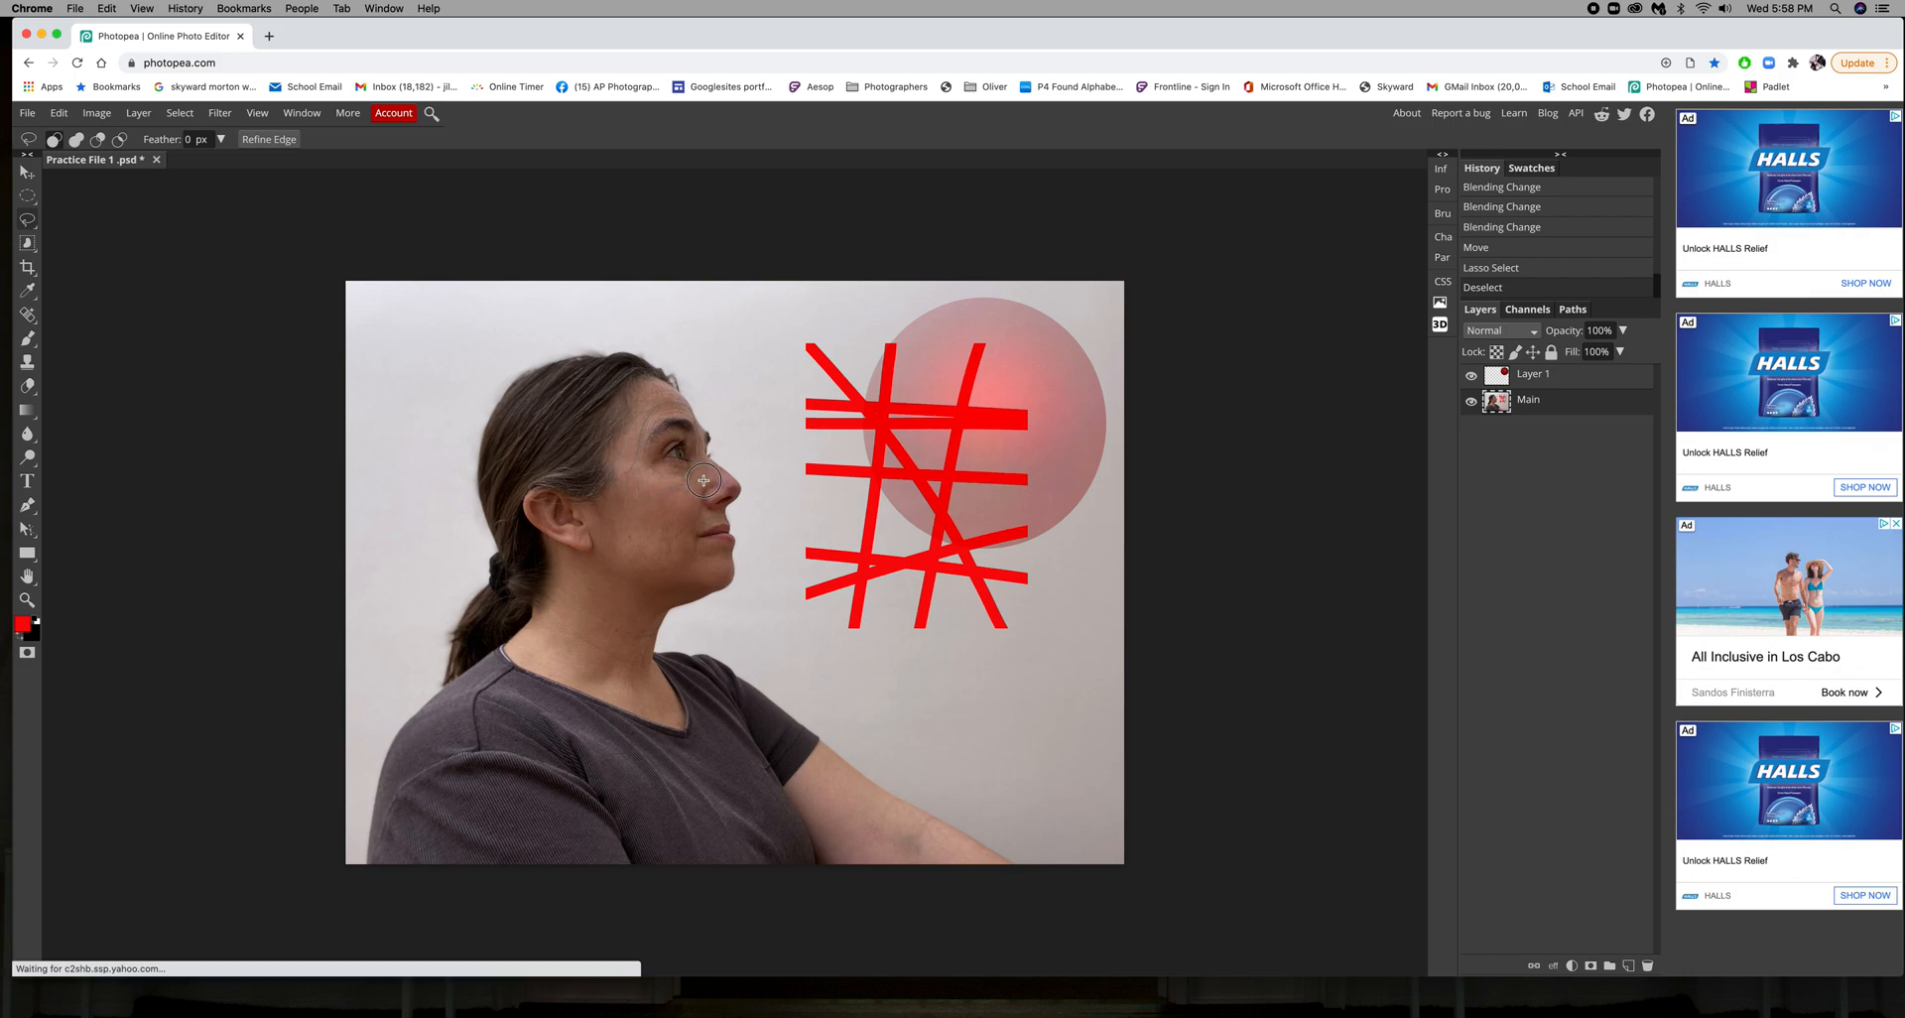
left_click_drag(700, 456, 700, 456)
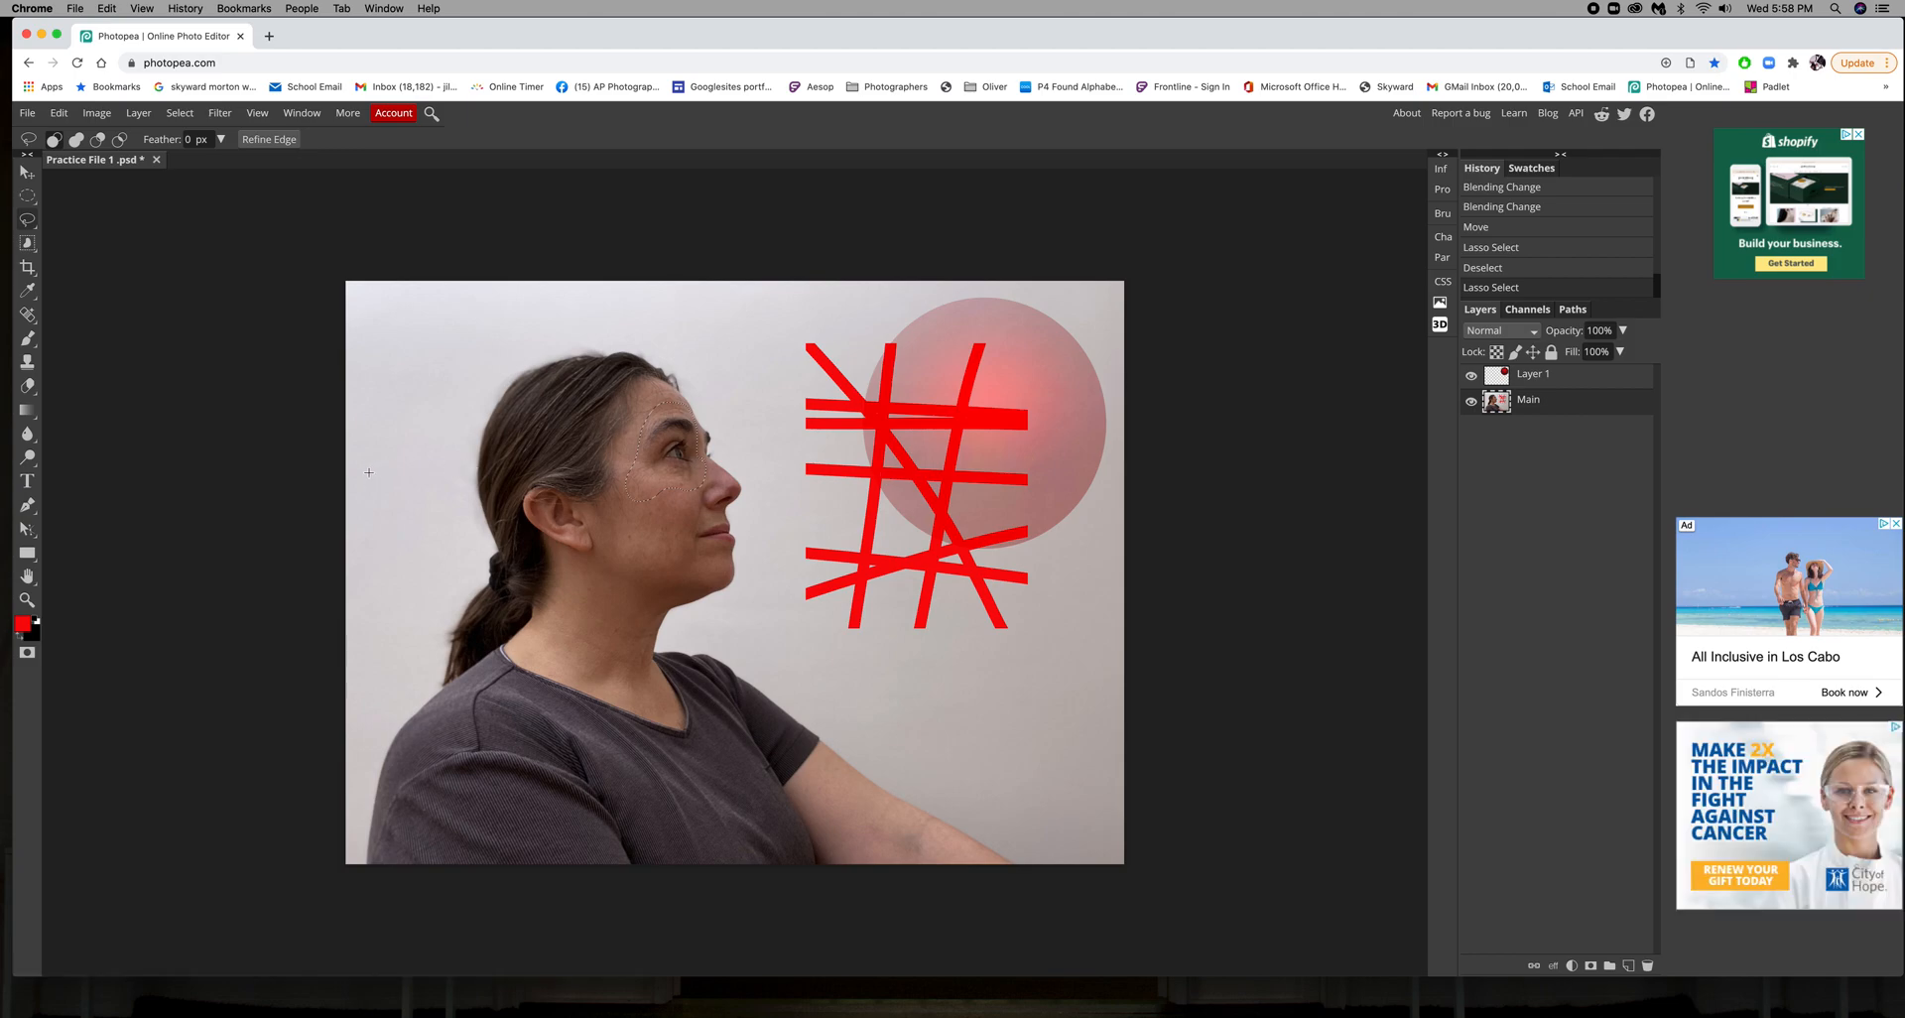
Copy the lassoed eye area, paste it as a new layer, and move the piece into the red circle
left_click(59, 113)
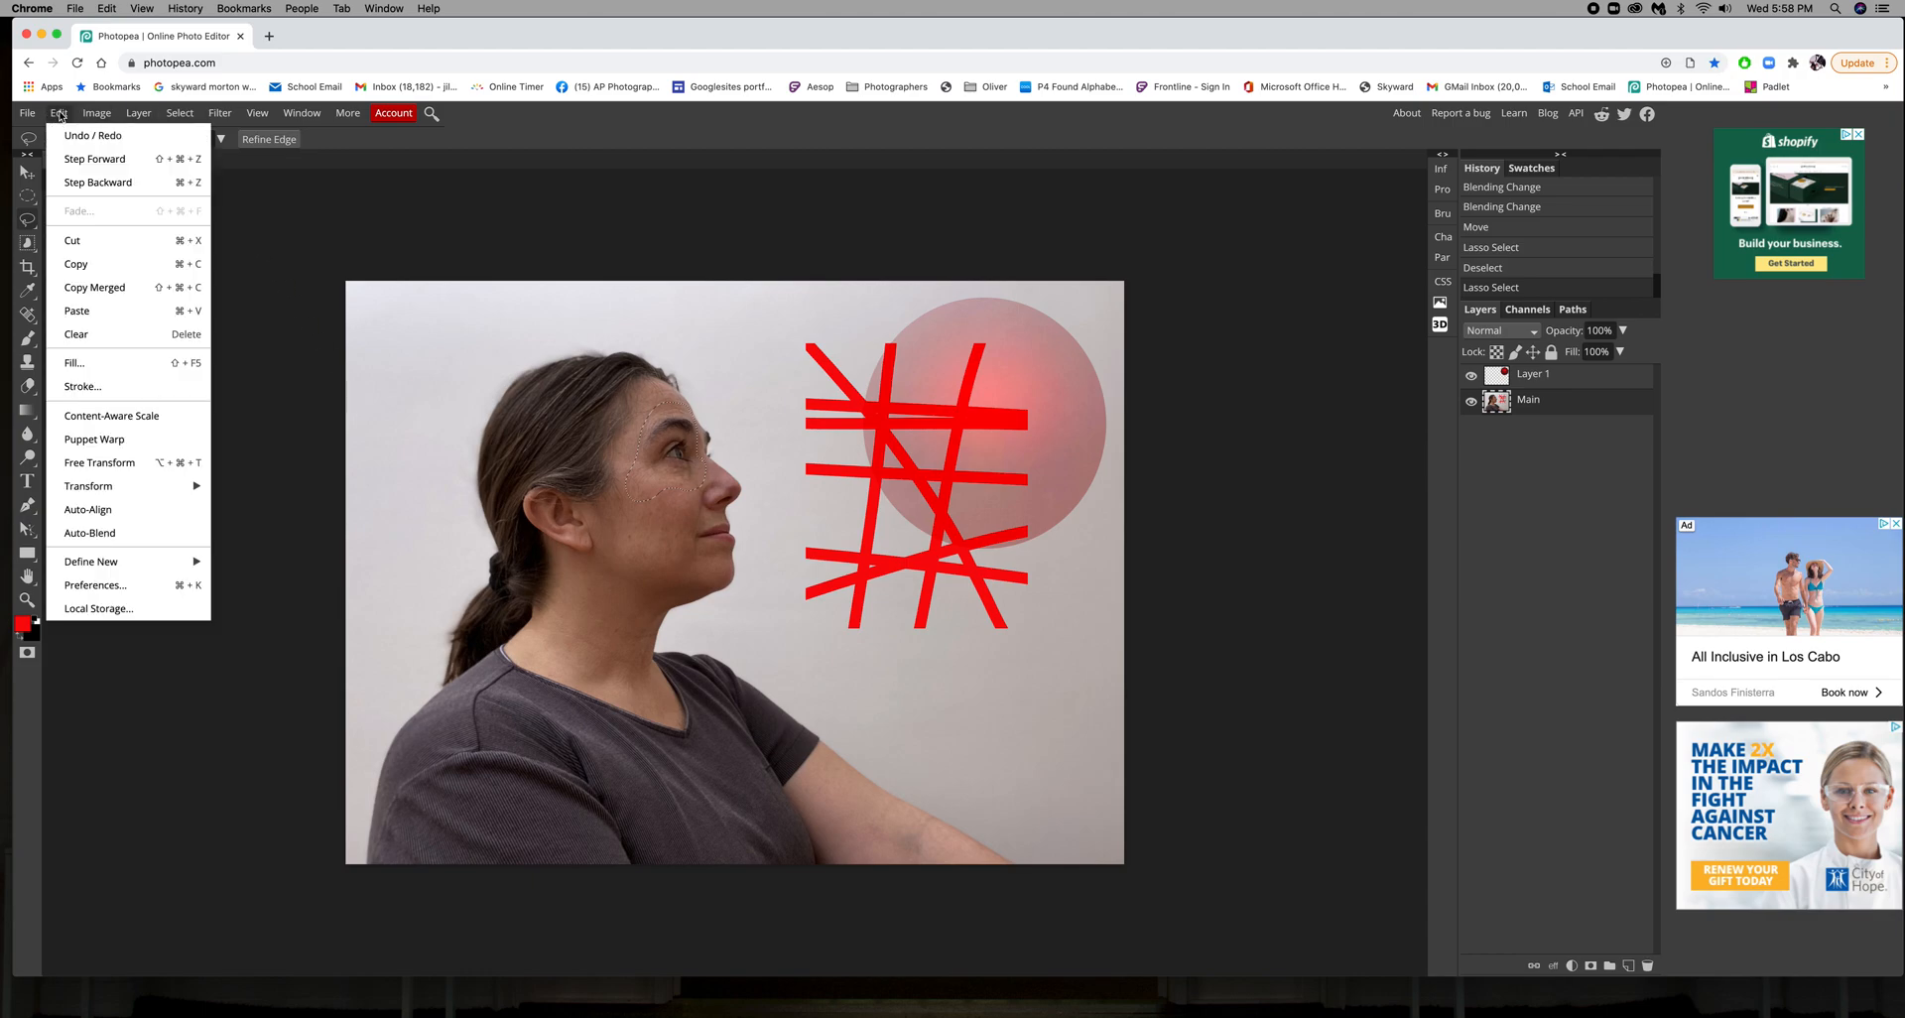
left_click(121, 264)
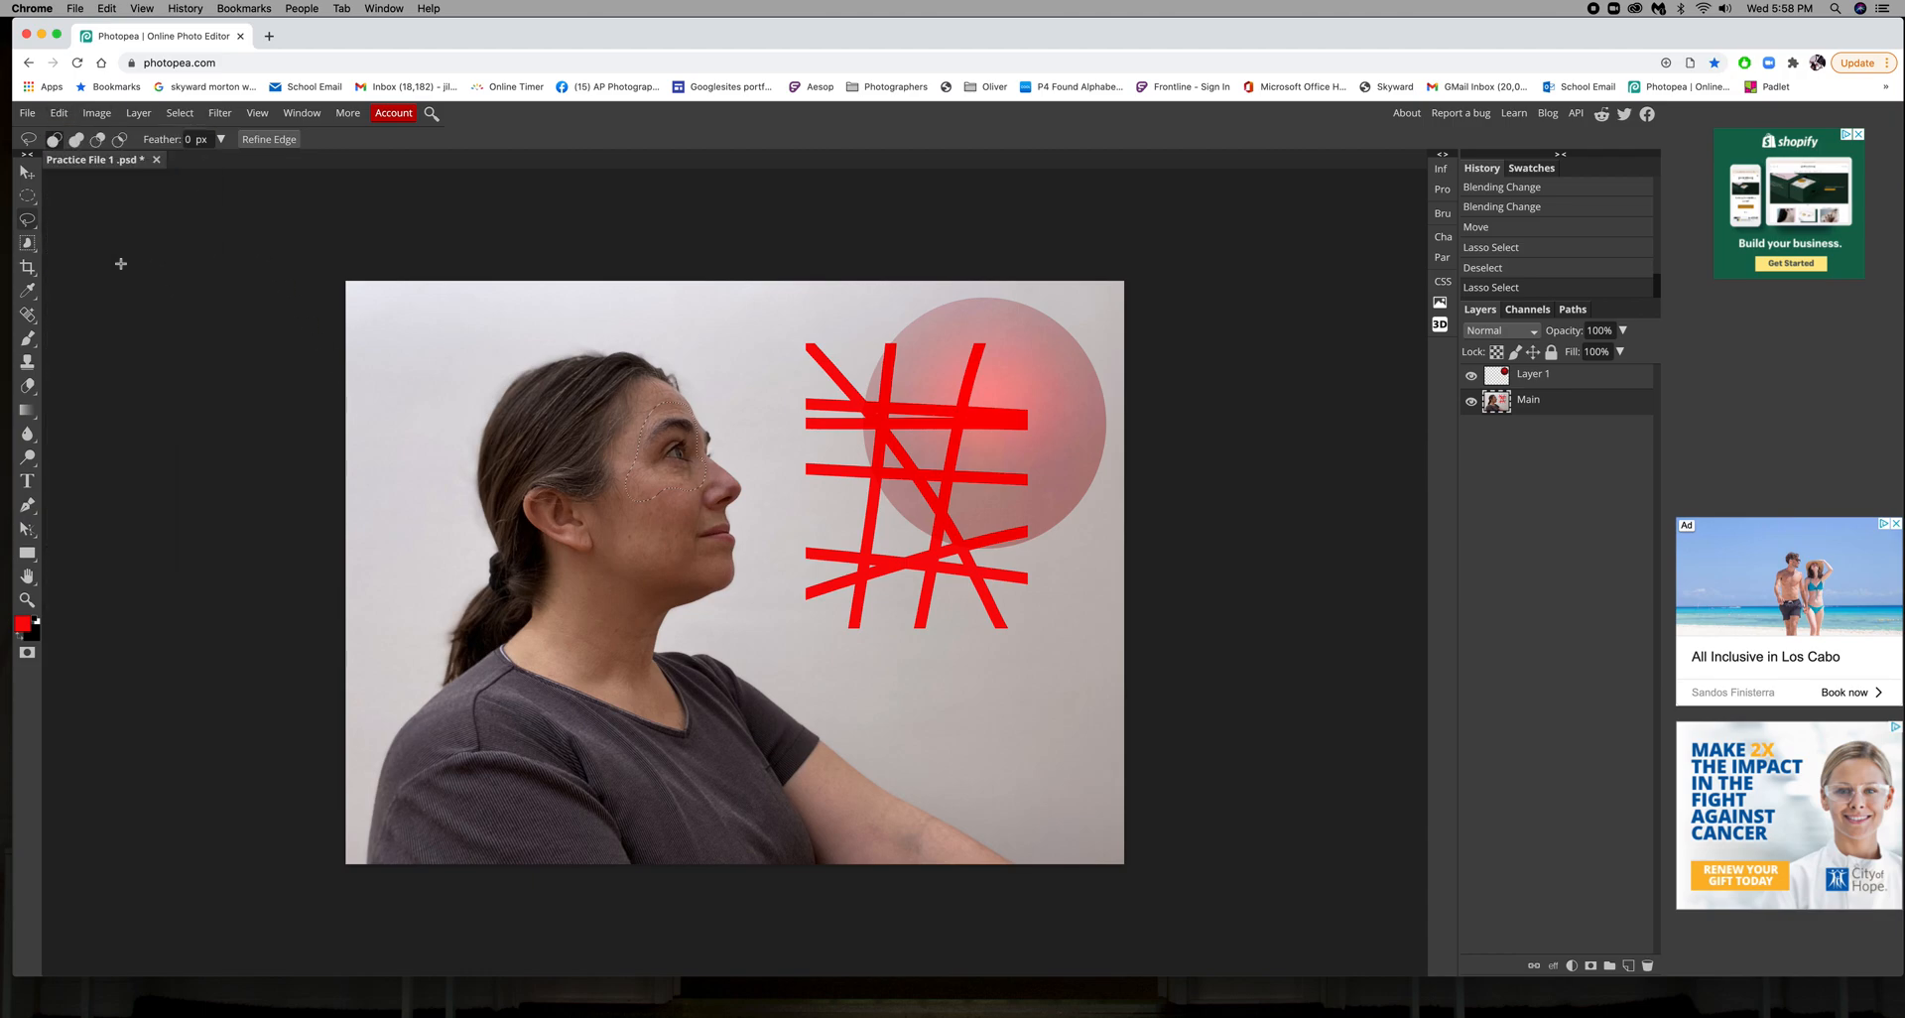
left_click(61, 116)
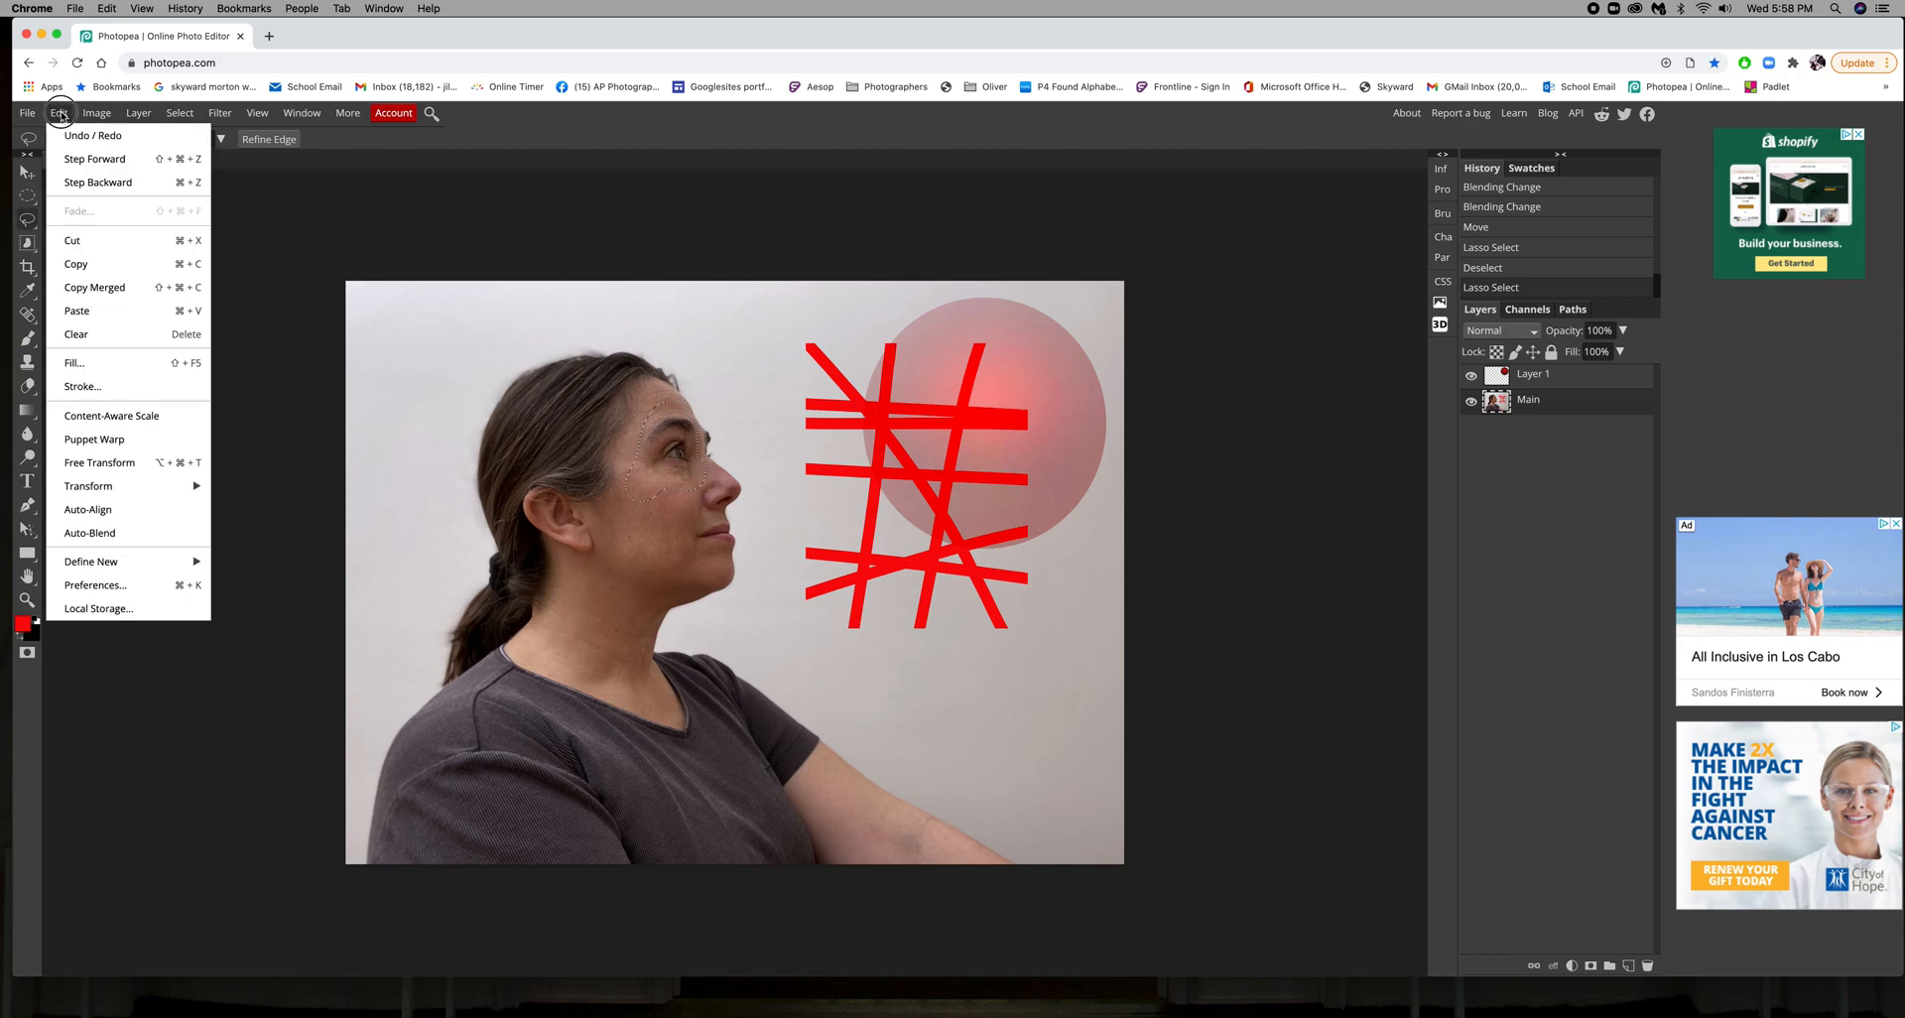
left_click(100, 312)
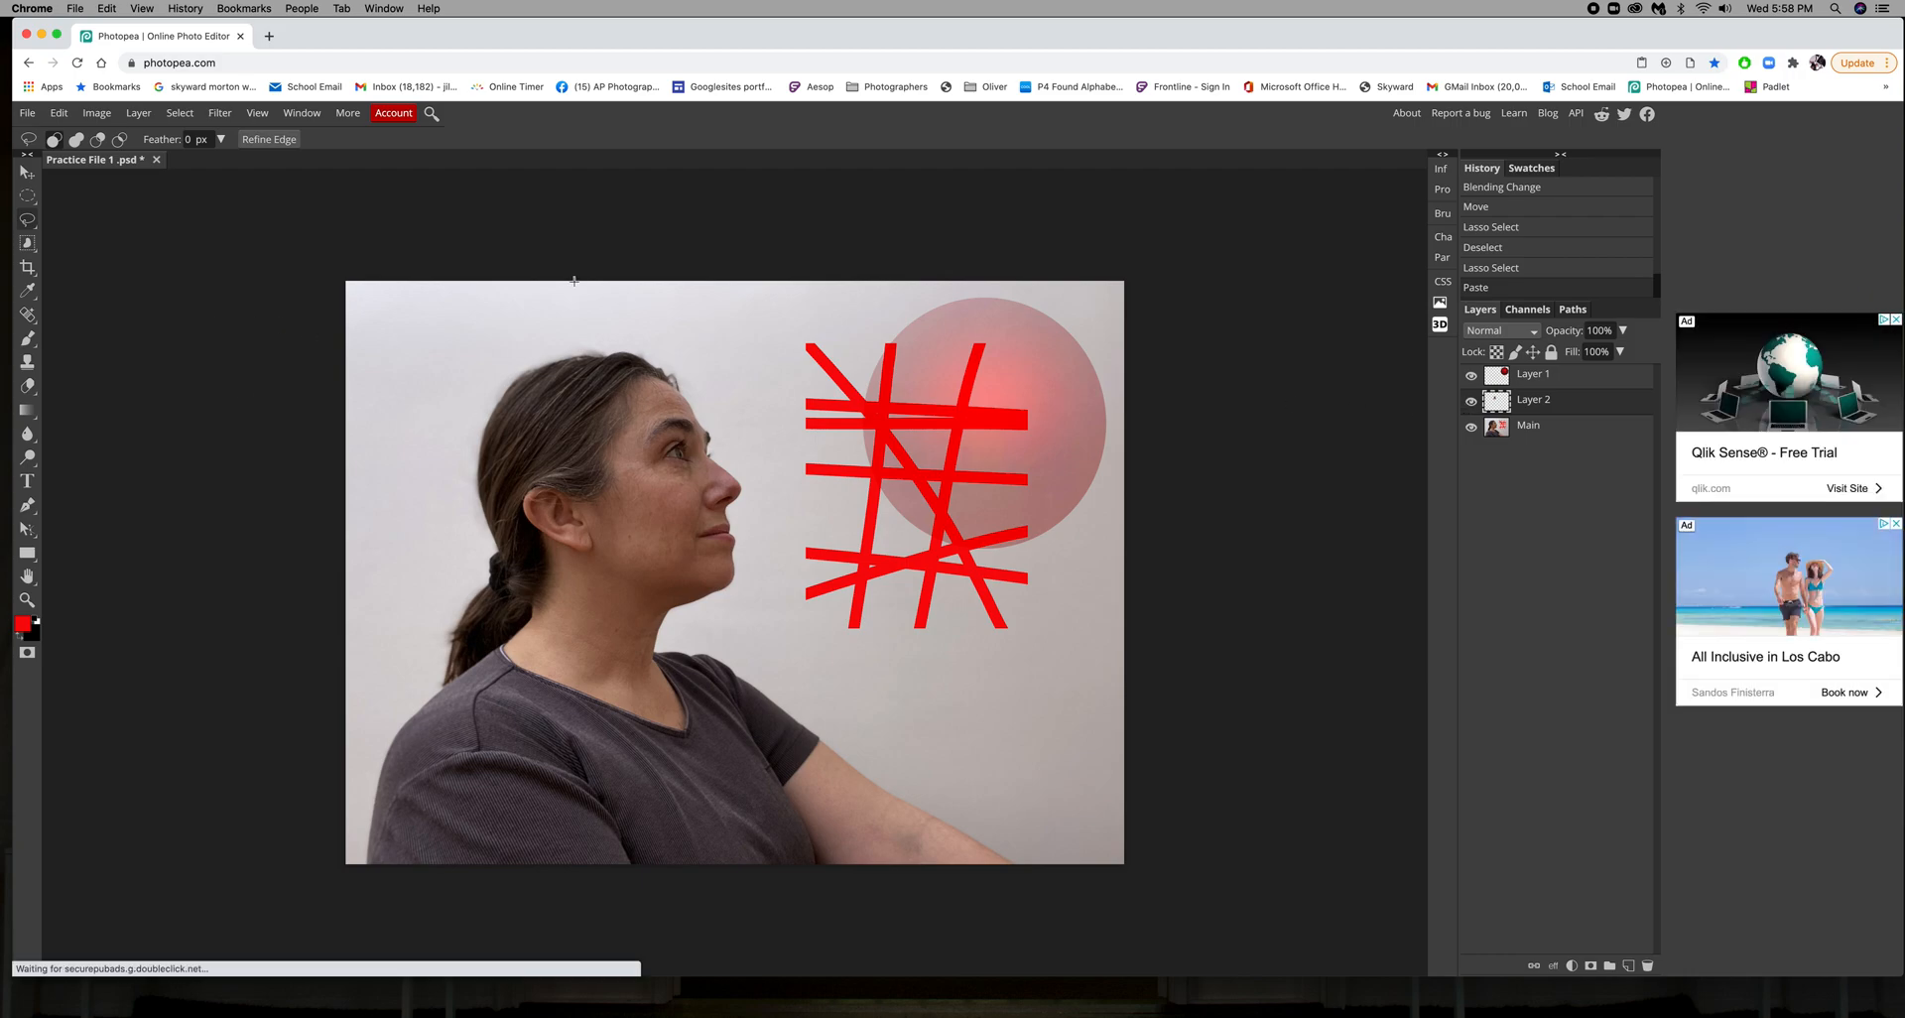
left_click(27, 173)
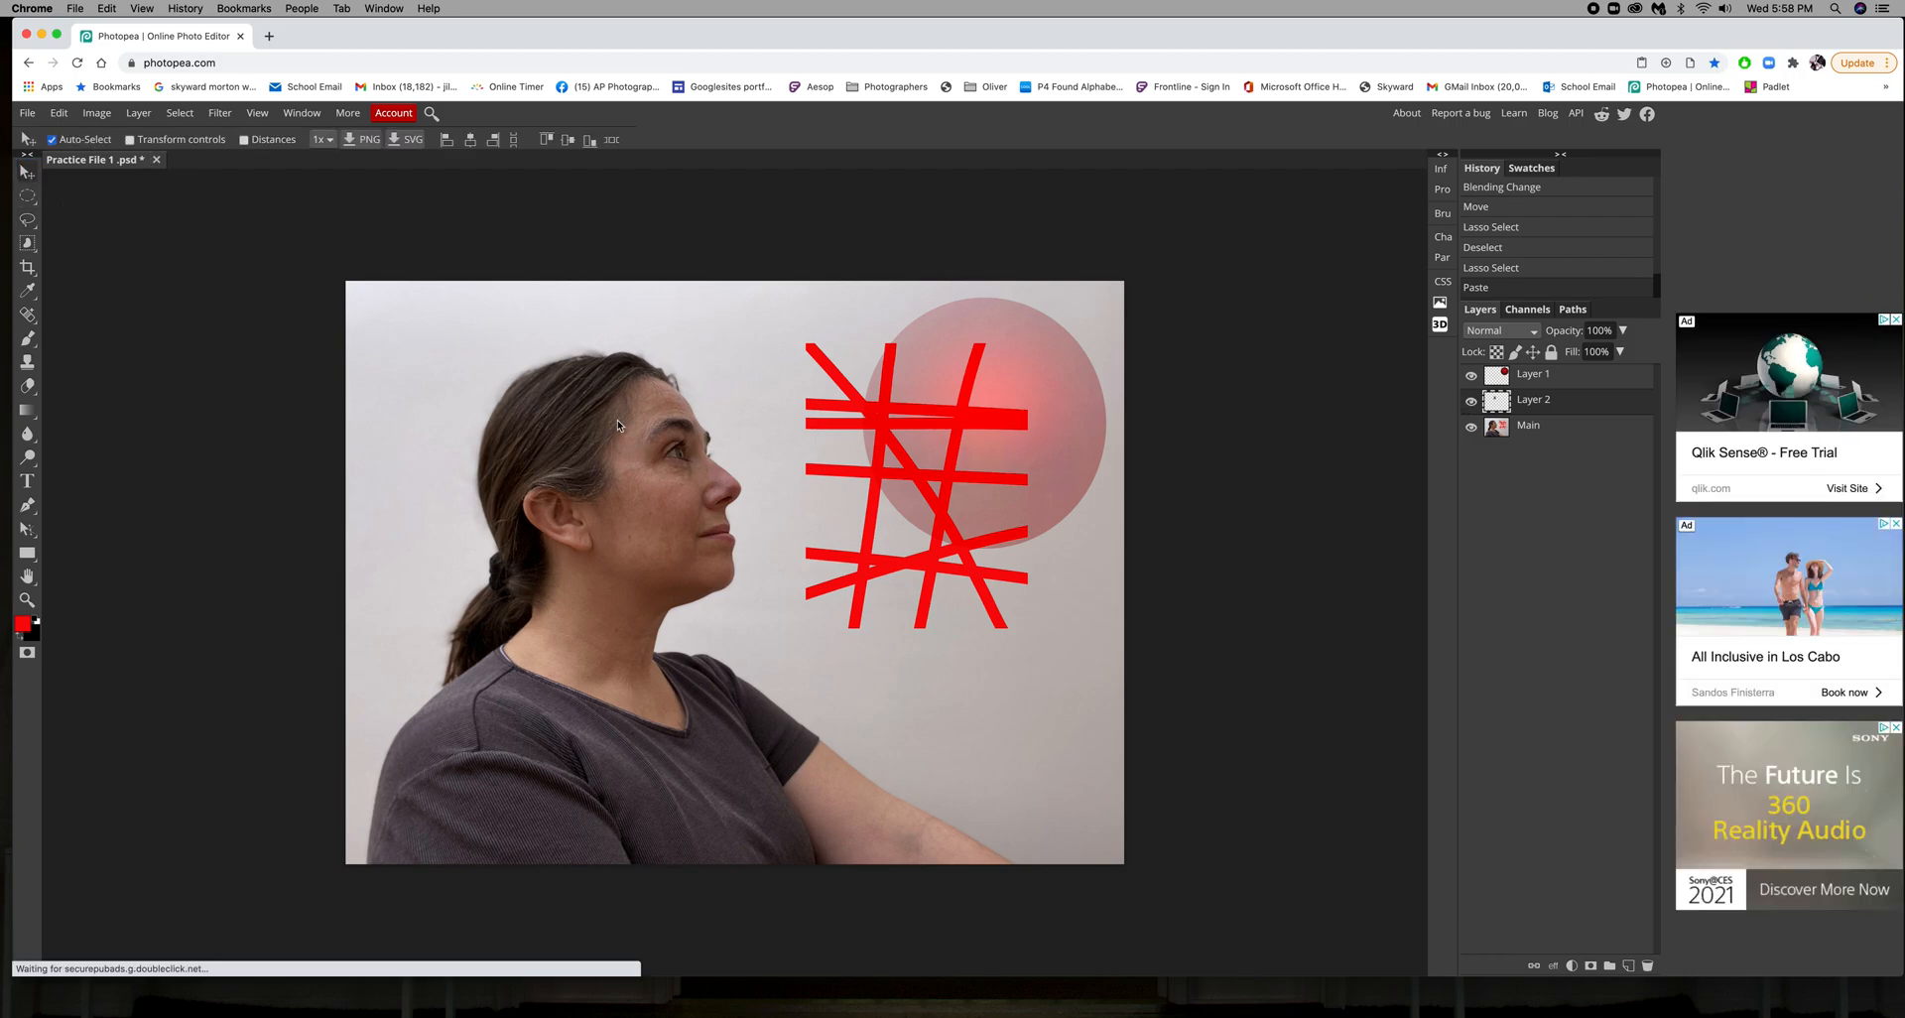
left_click_drag(680, 461, 1039, 401)
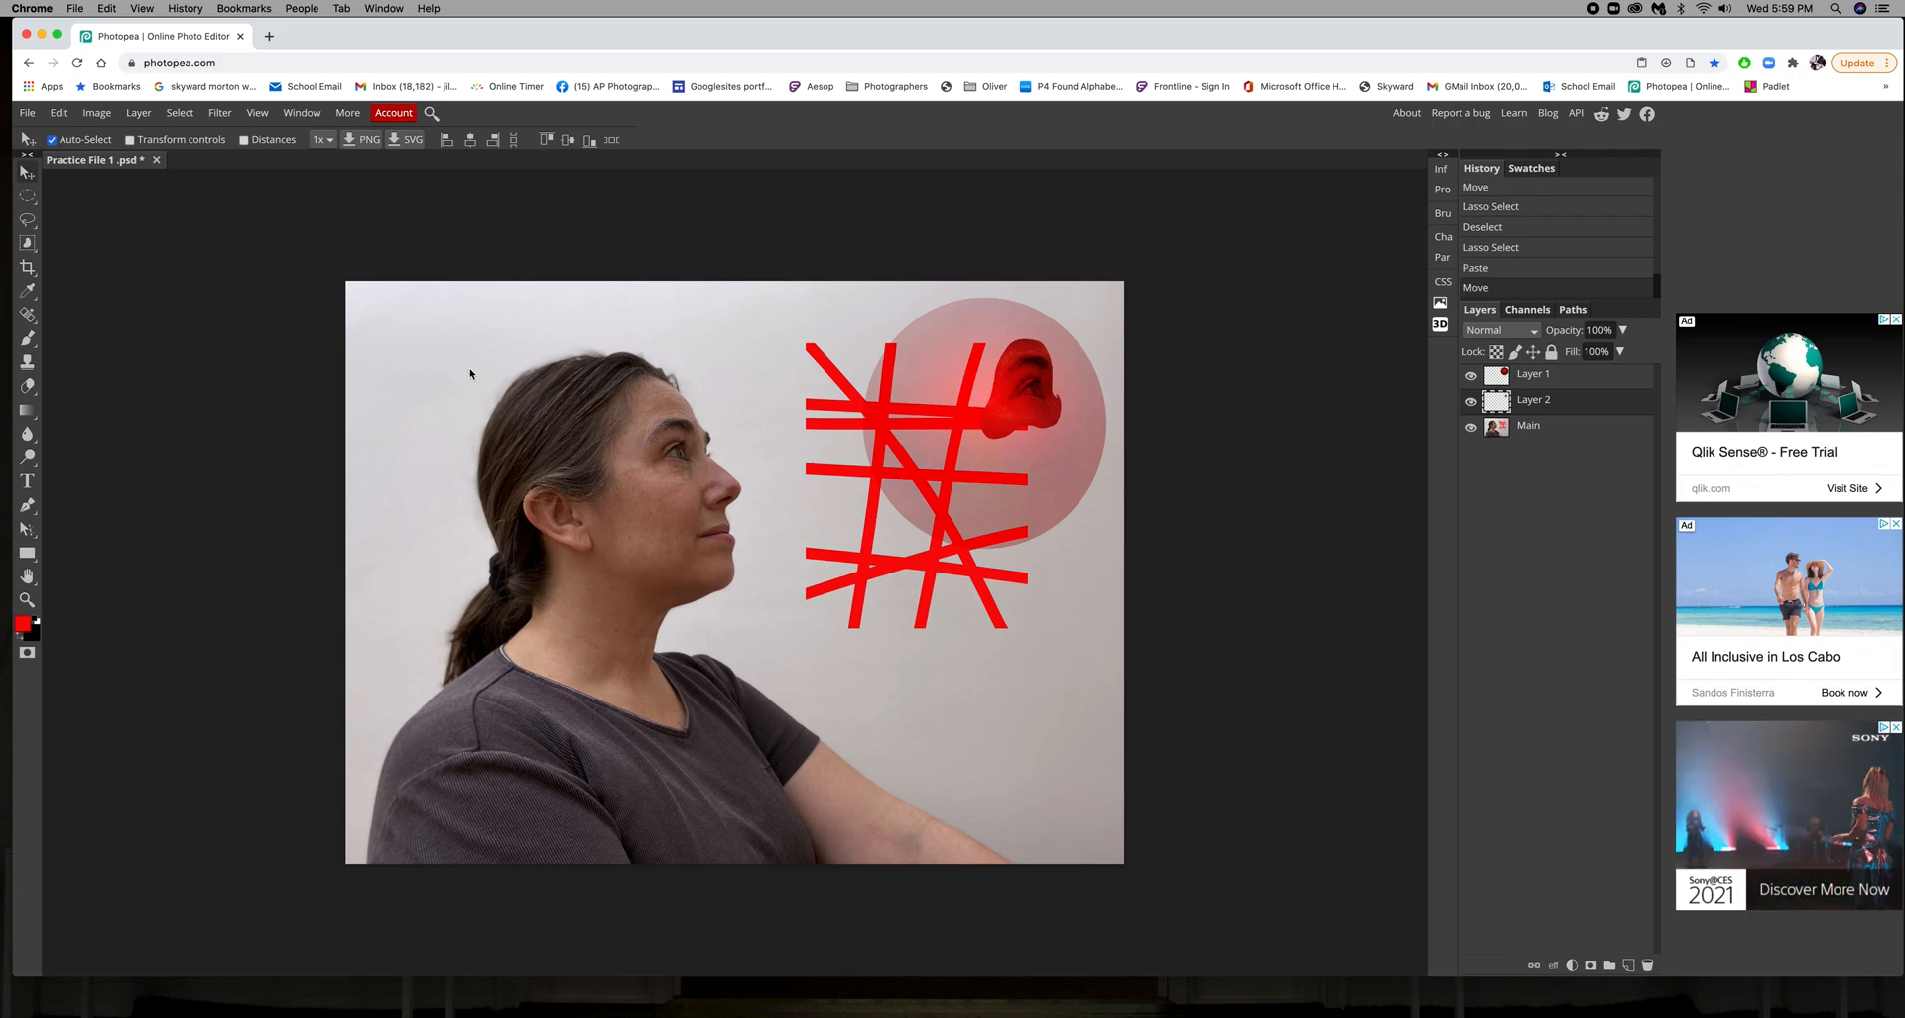
Add a new empty layer and draw an angular Polygonal Lasso selection across the back of the head and the wall behind it
right_click(28, 219)
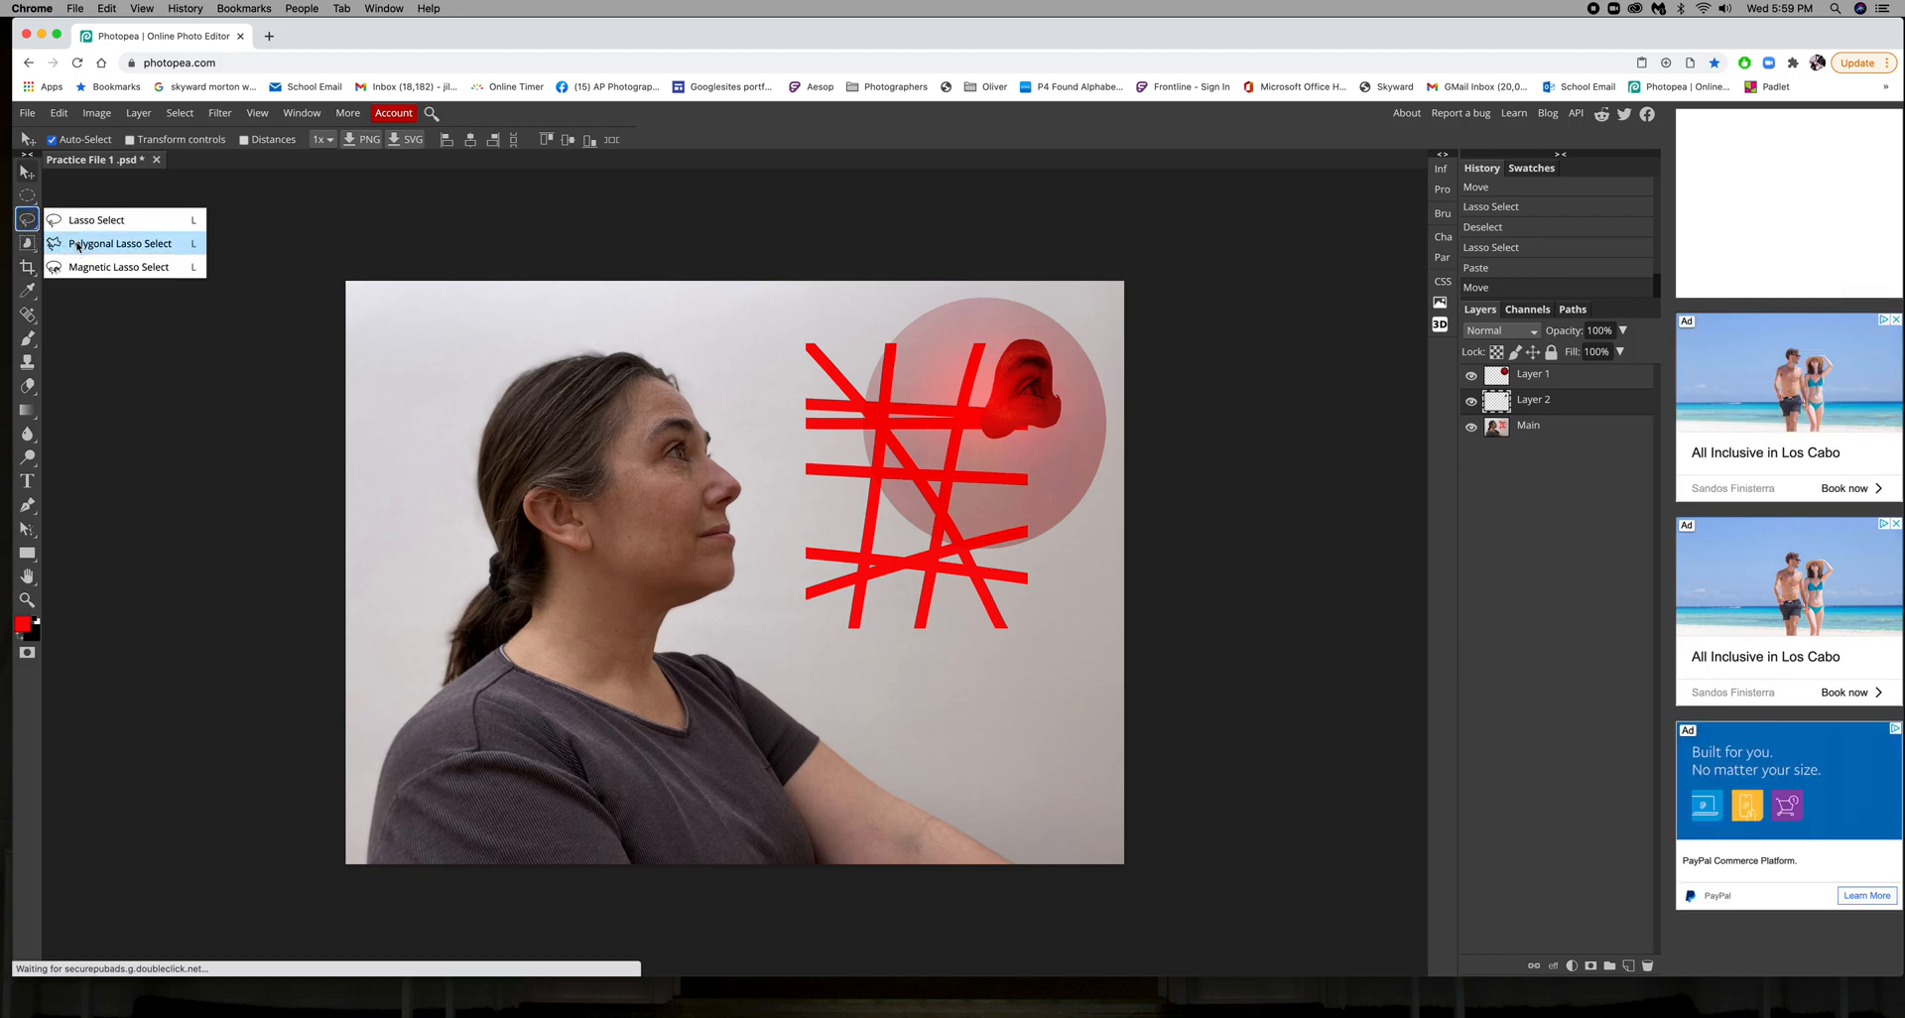
left_click(134, 246)
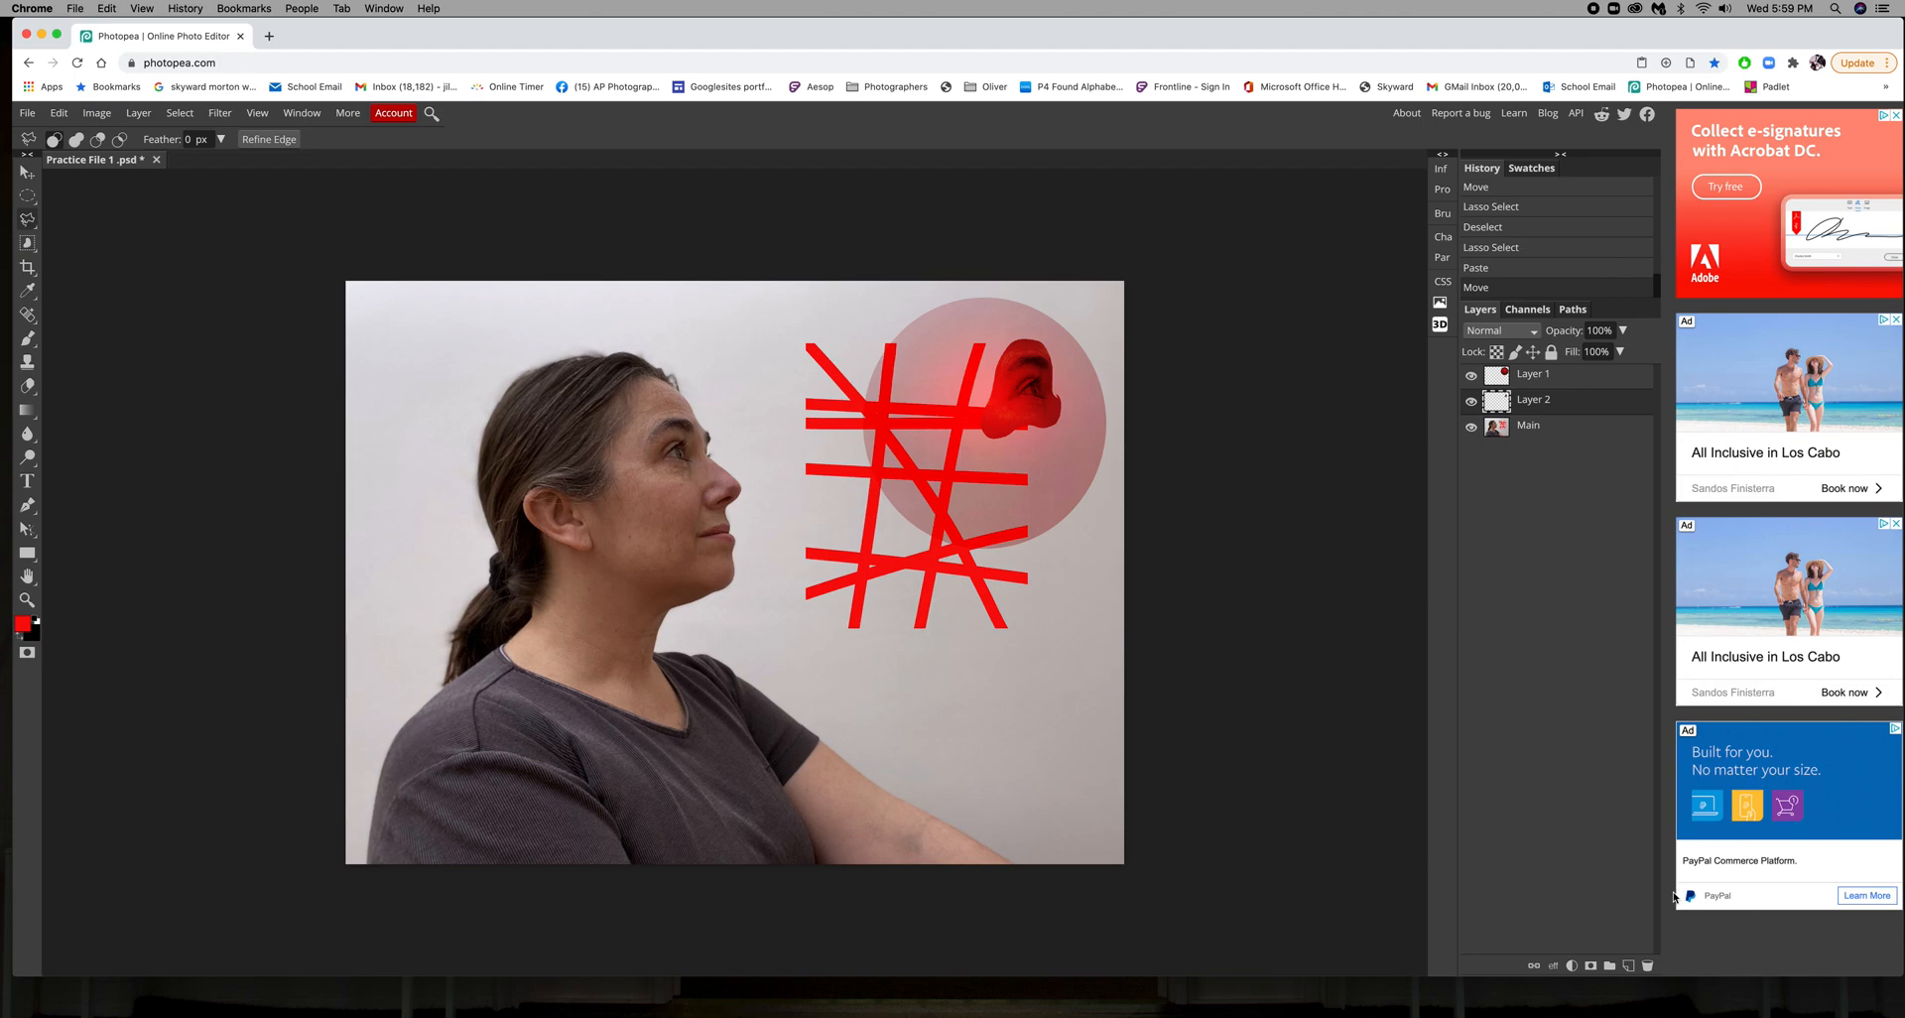
left_click(1628, 967)
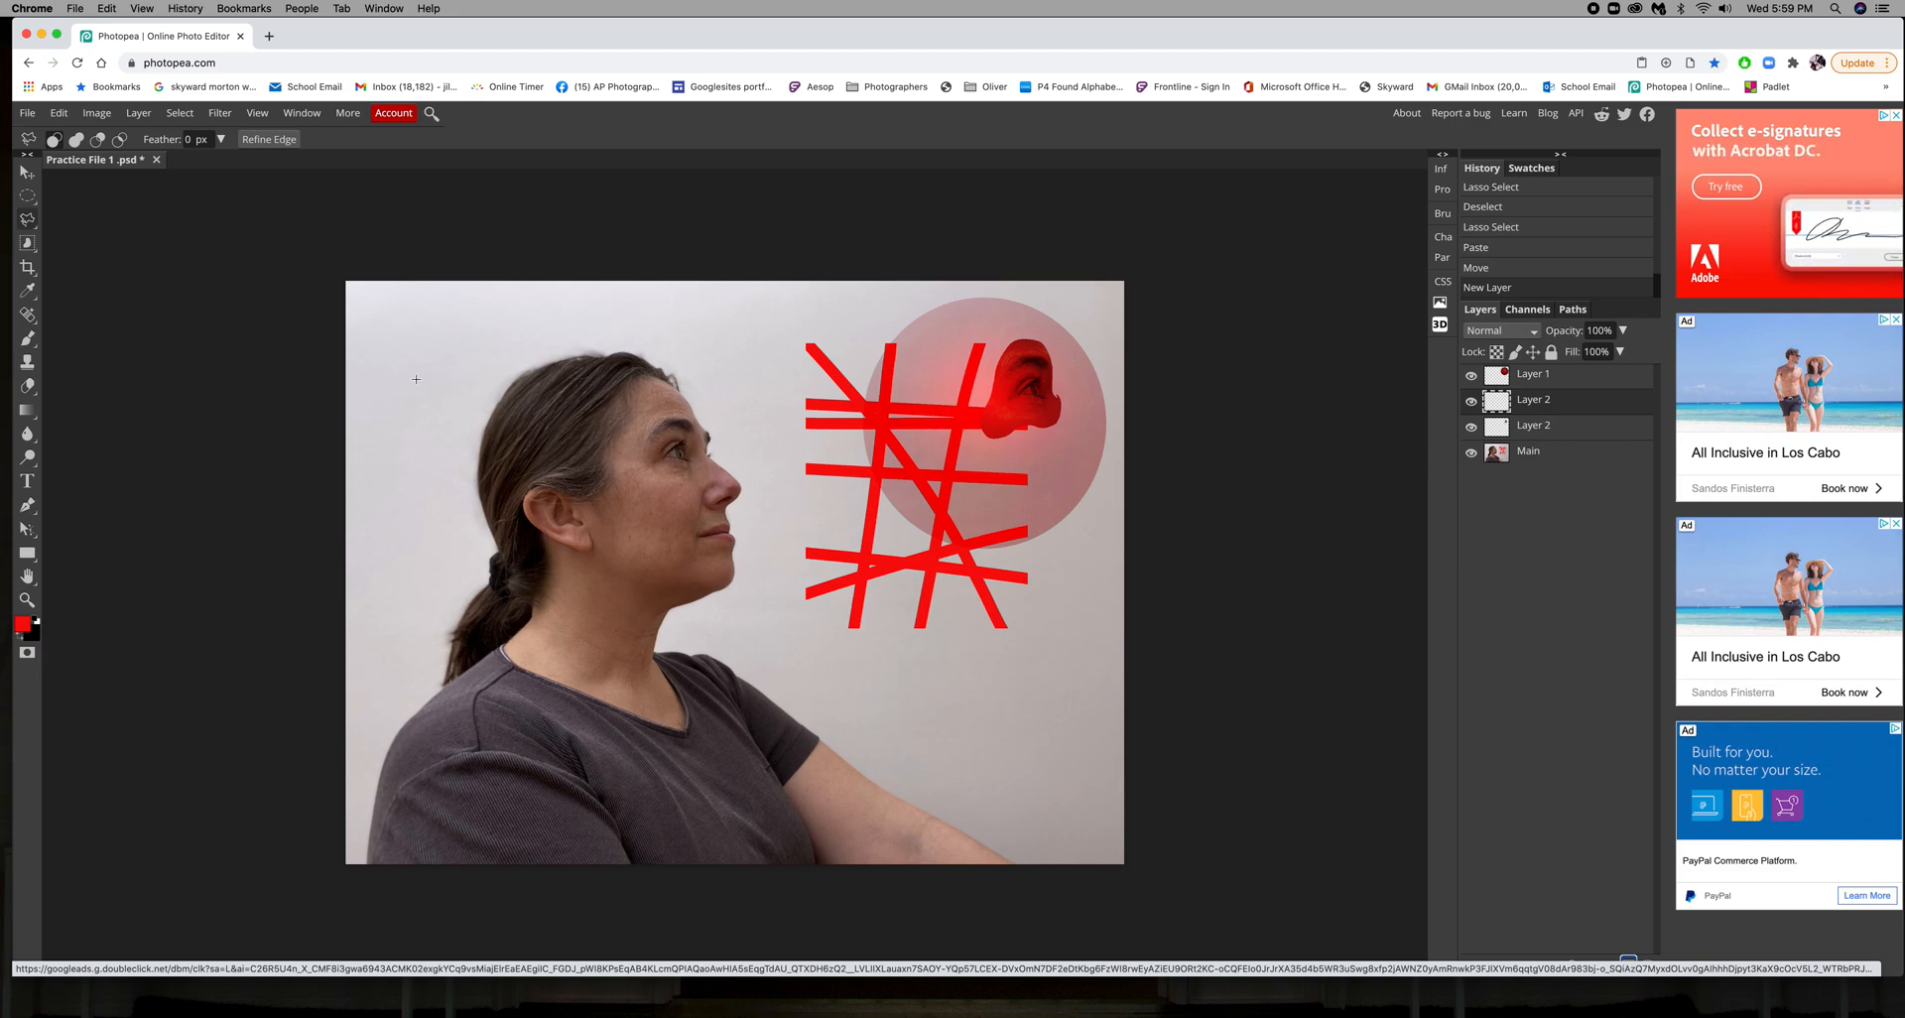
left_click(404, 375)
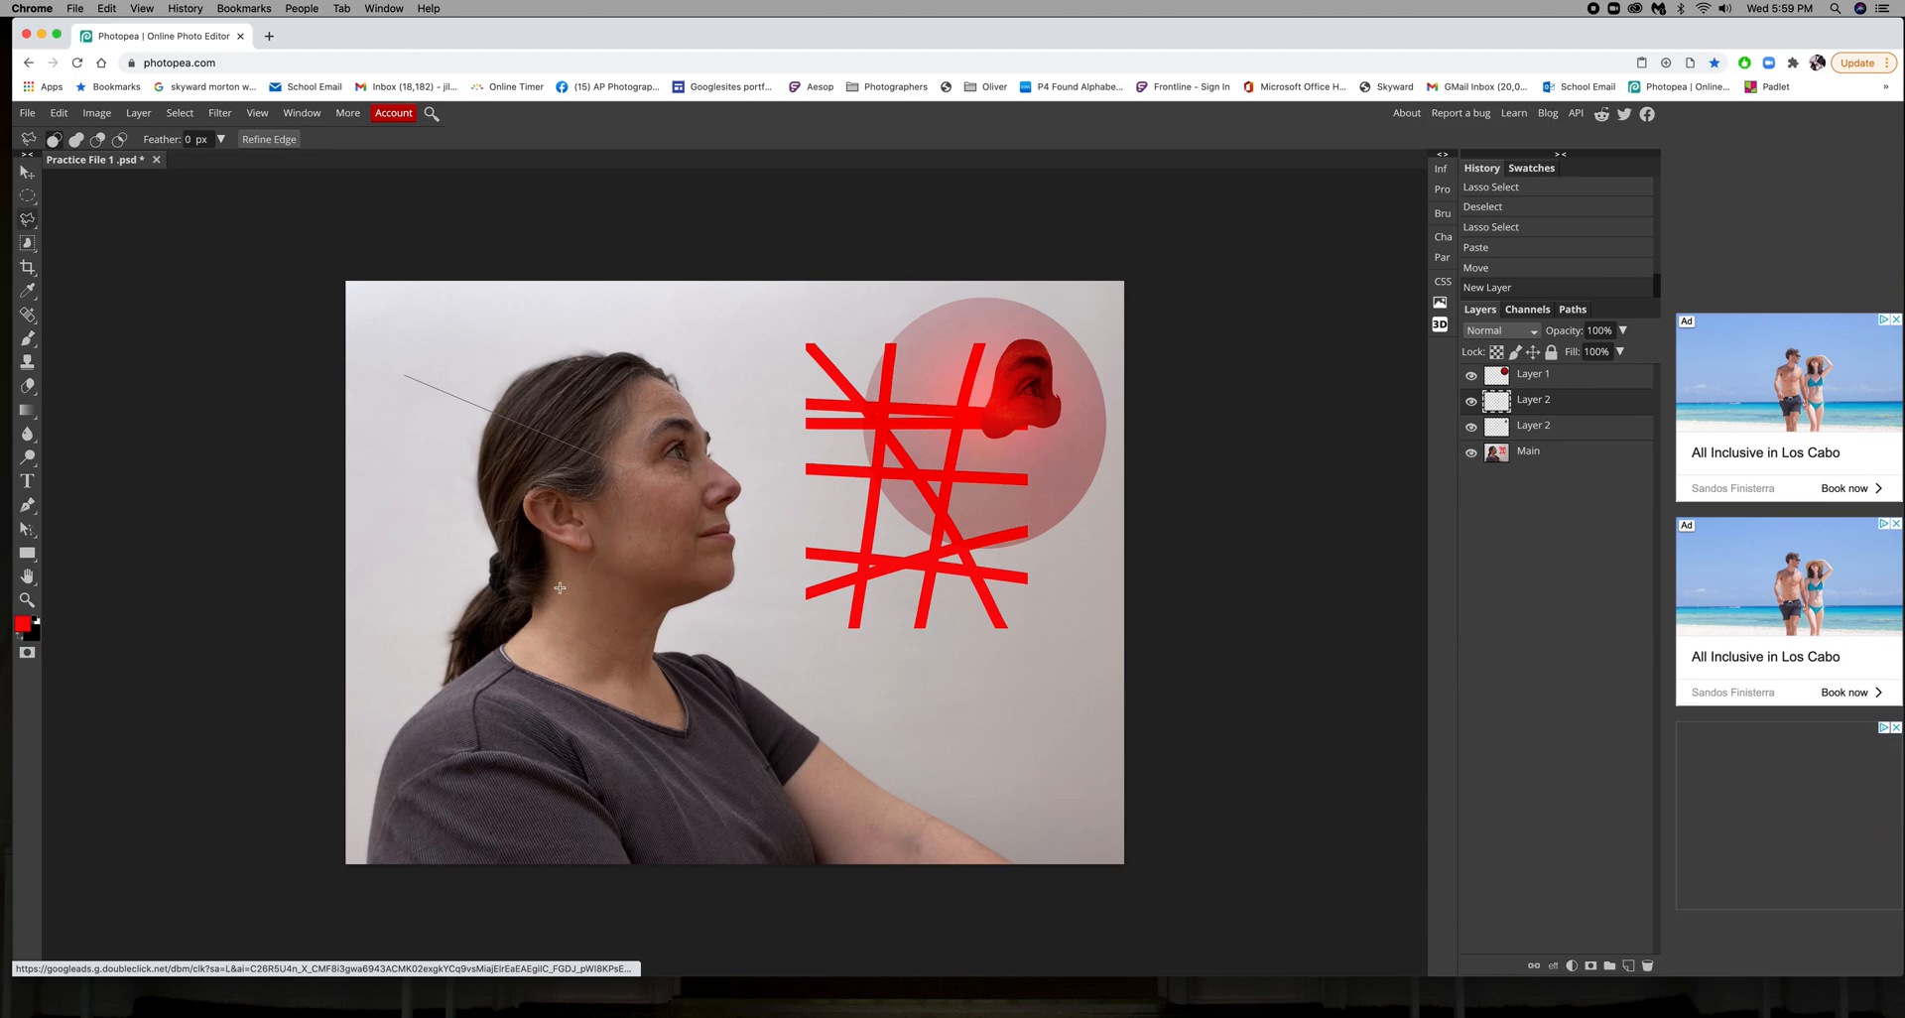
left_click(495, 571)
left_click(486, 496)
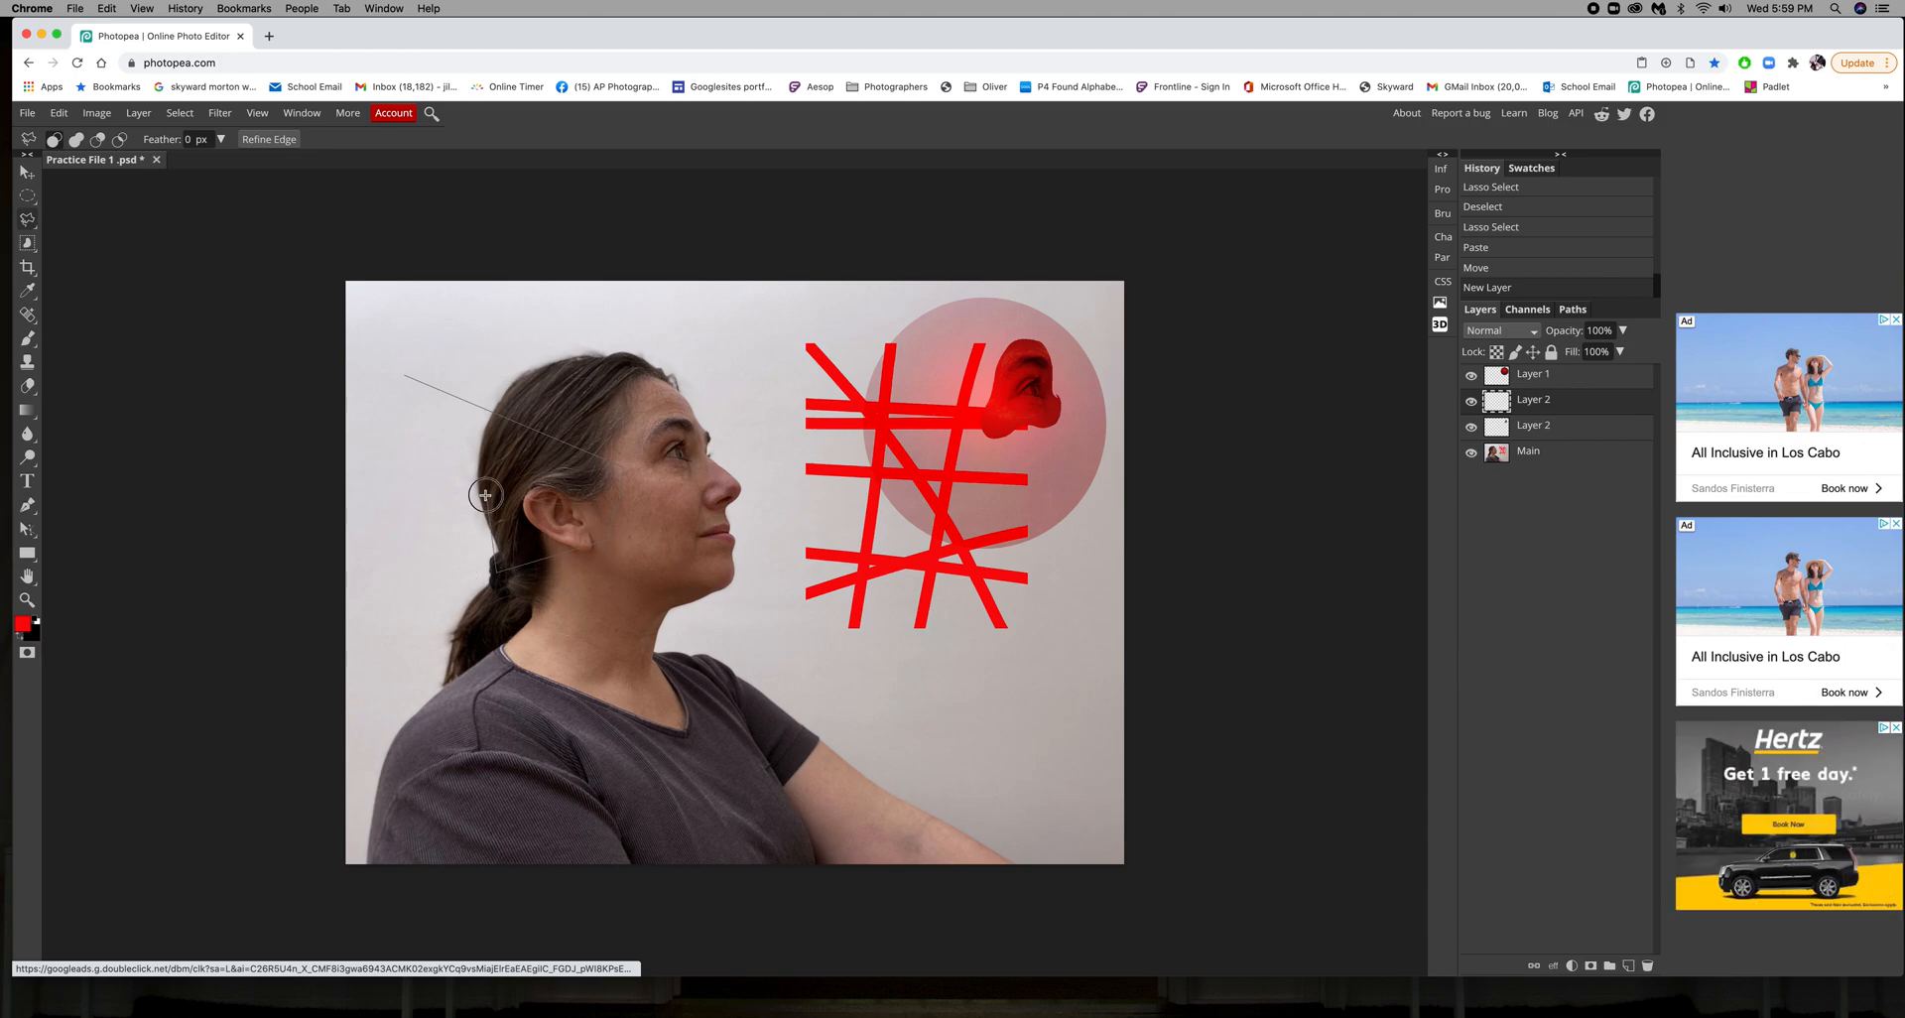
left_click(390, 555)
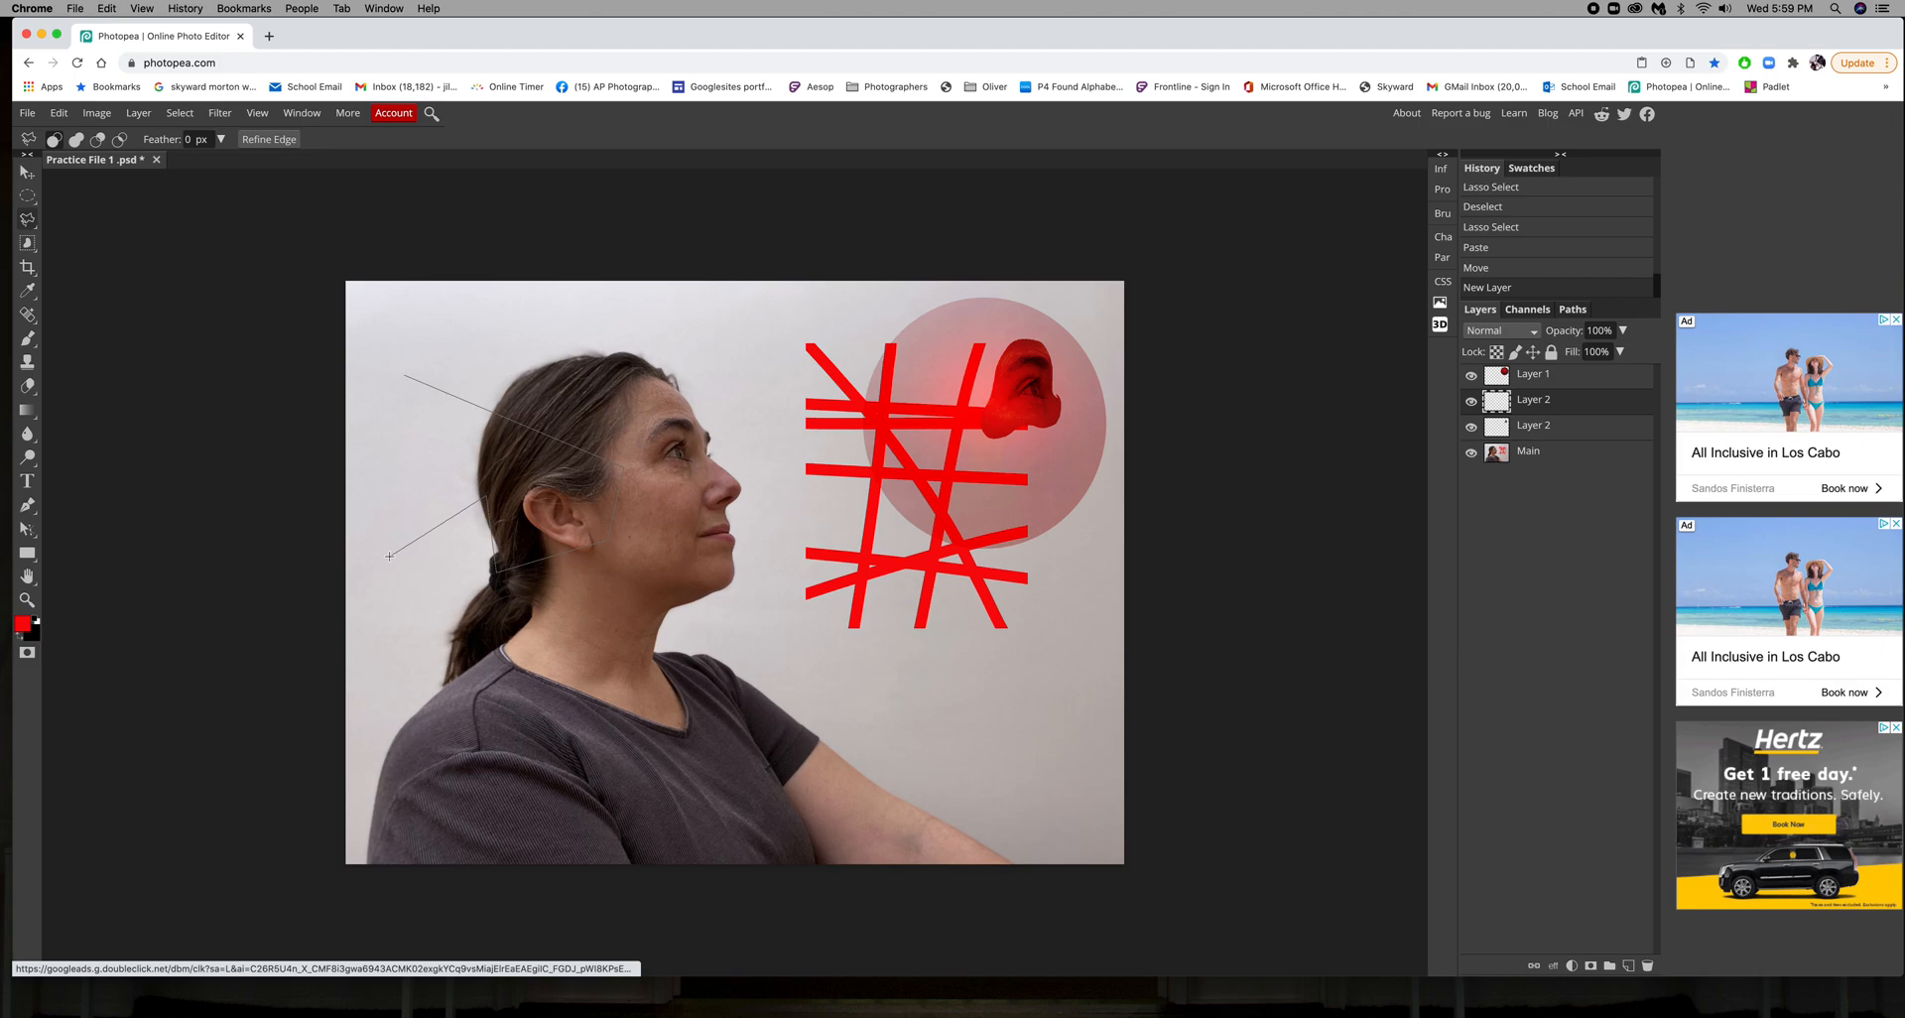
left_click(375, 492)
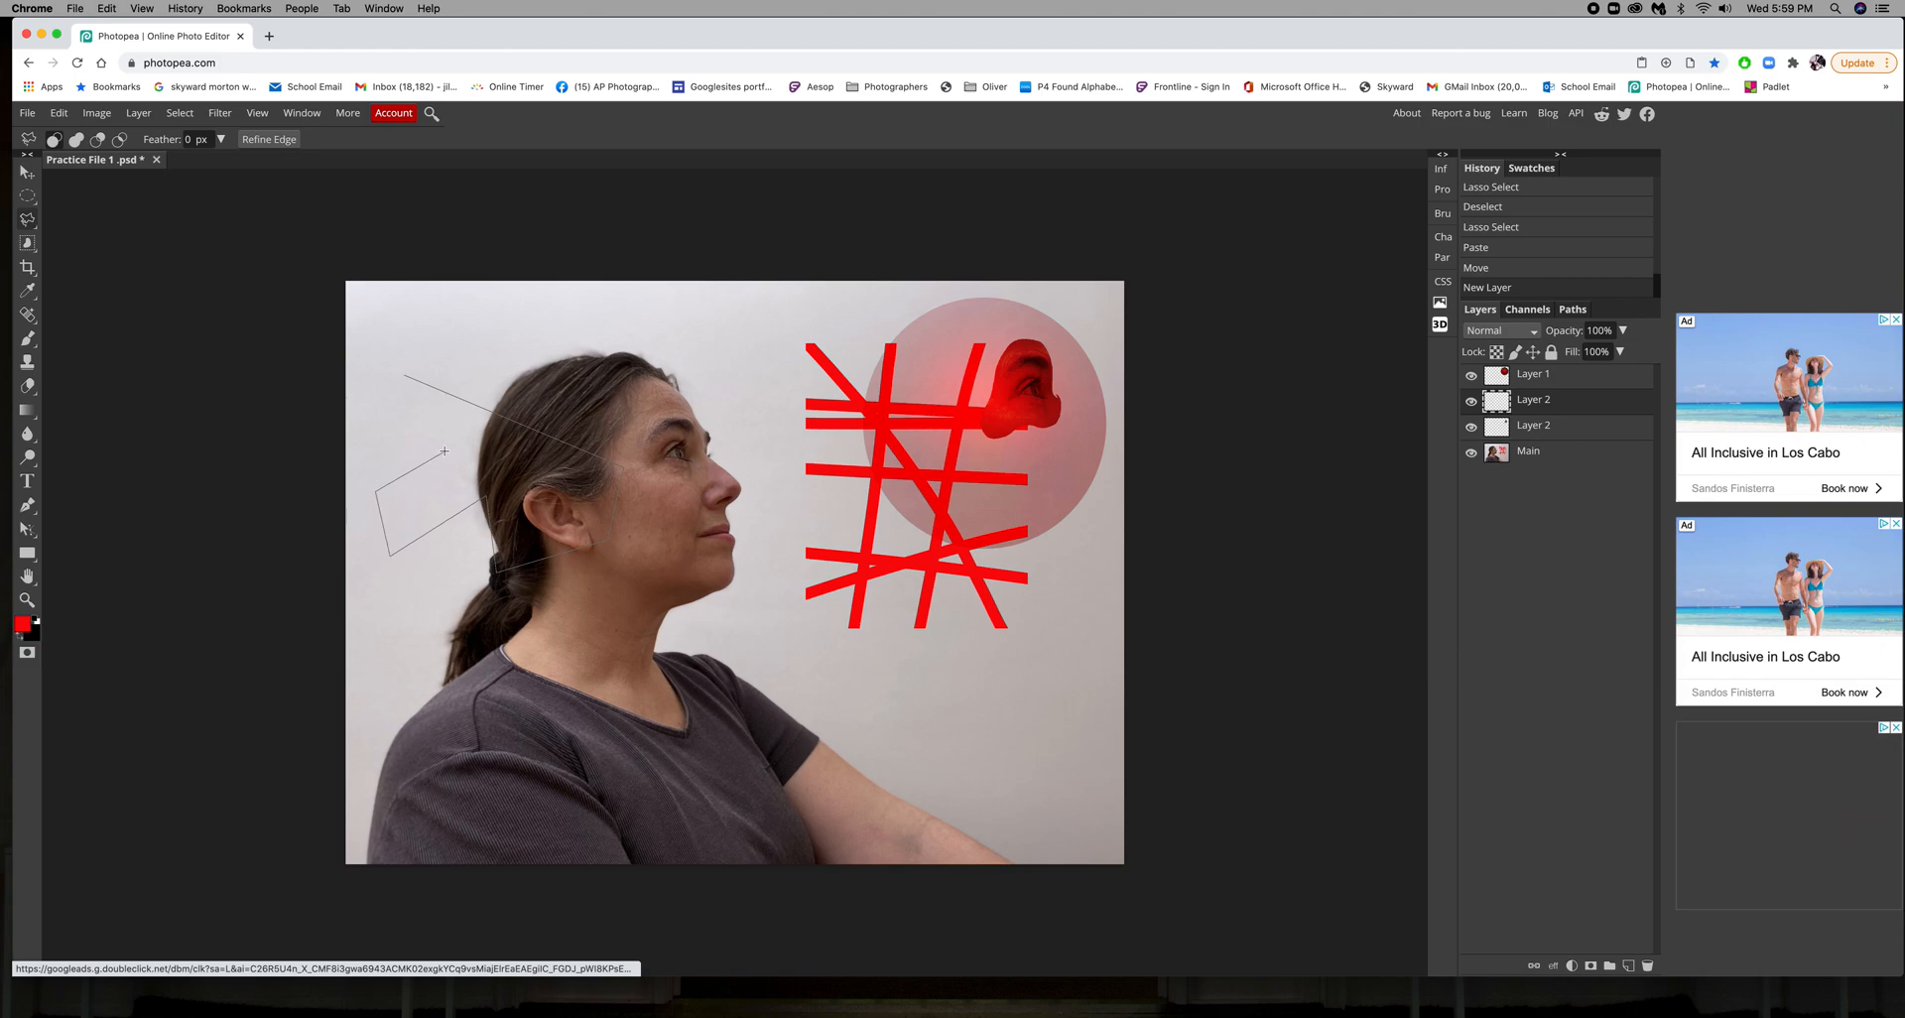
left_click(404, 375)
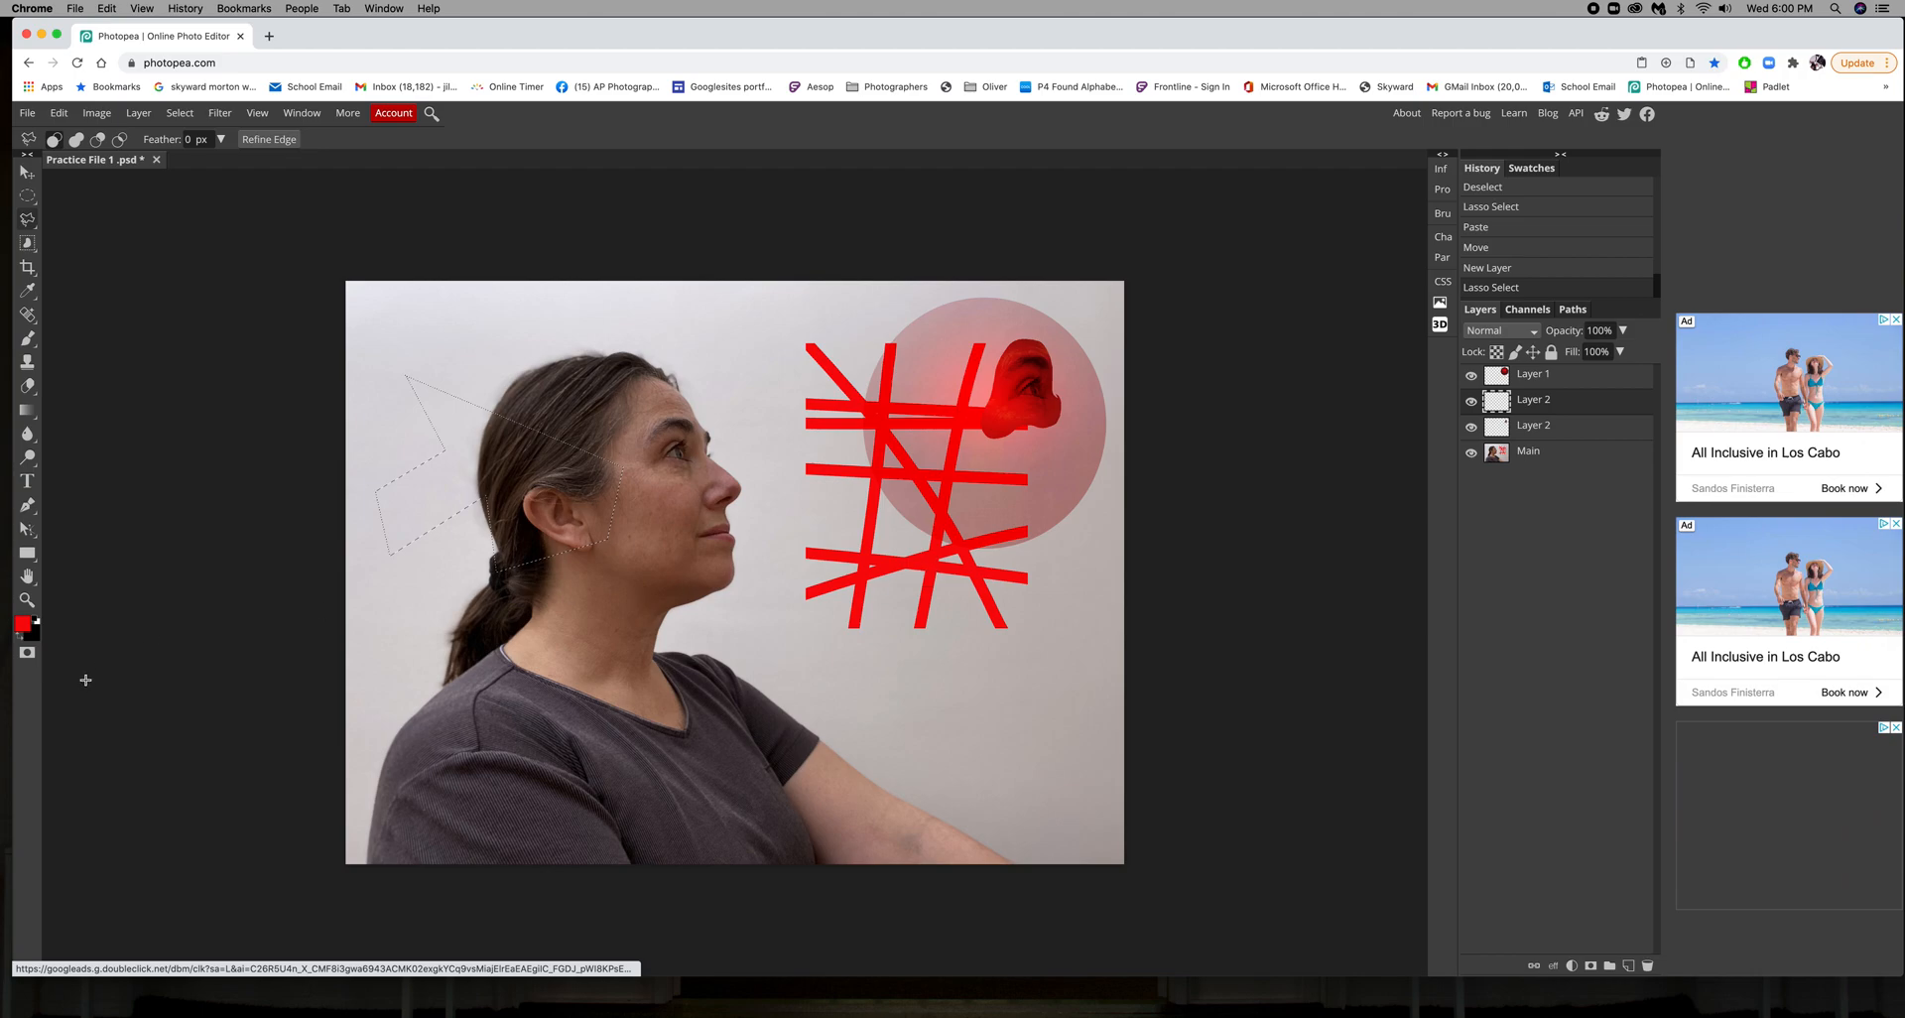
Fill the polygonal selection with turquoise #0af6ce using the Paint Bucket Tool and deselect
left_click(24, 625)
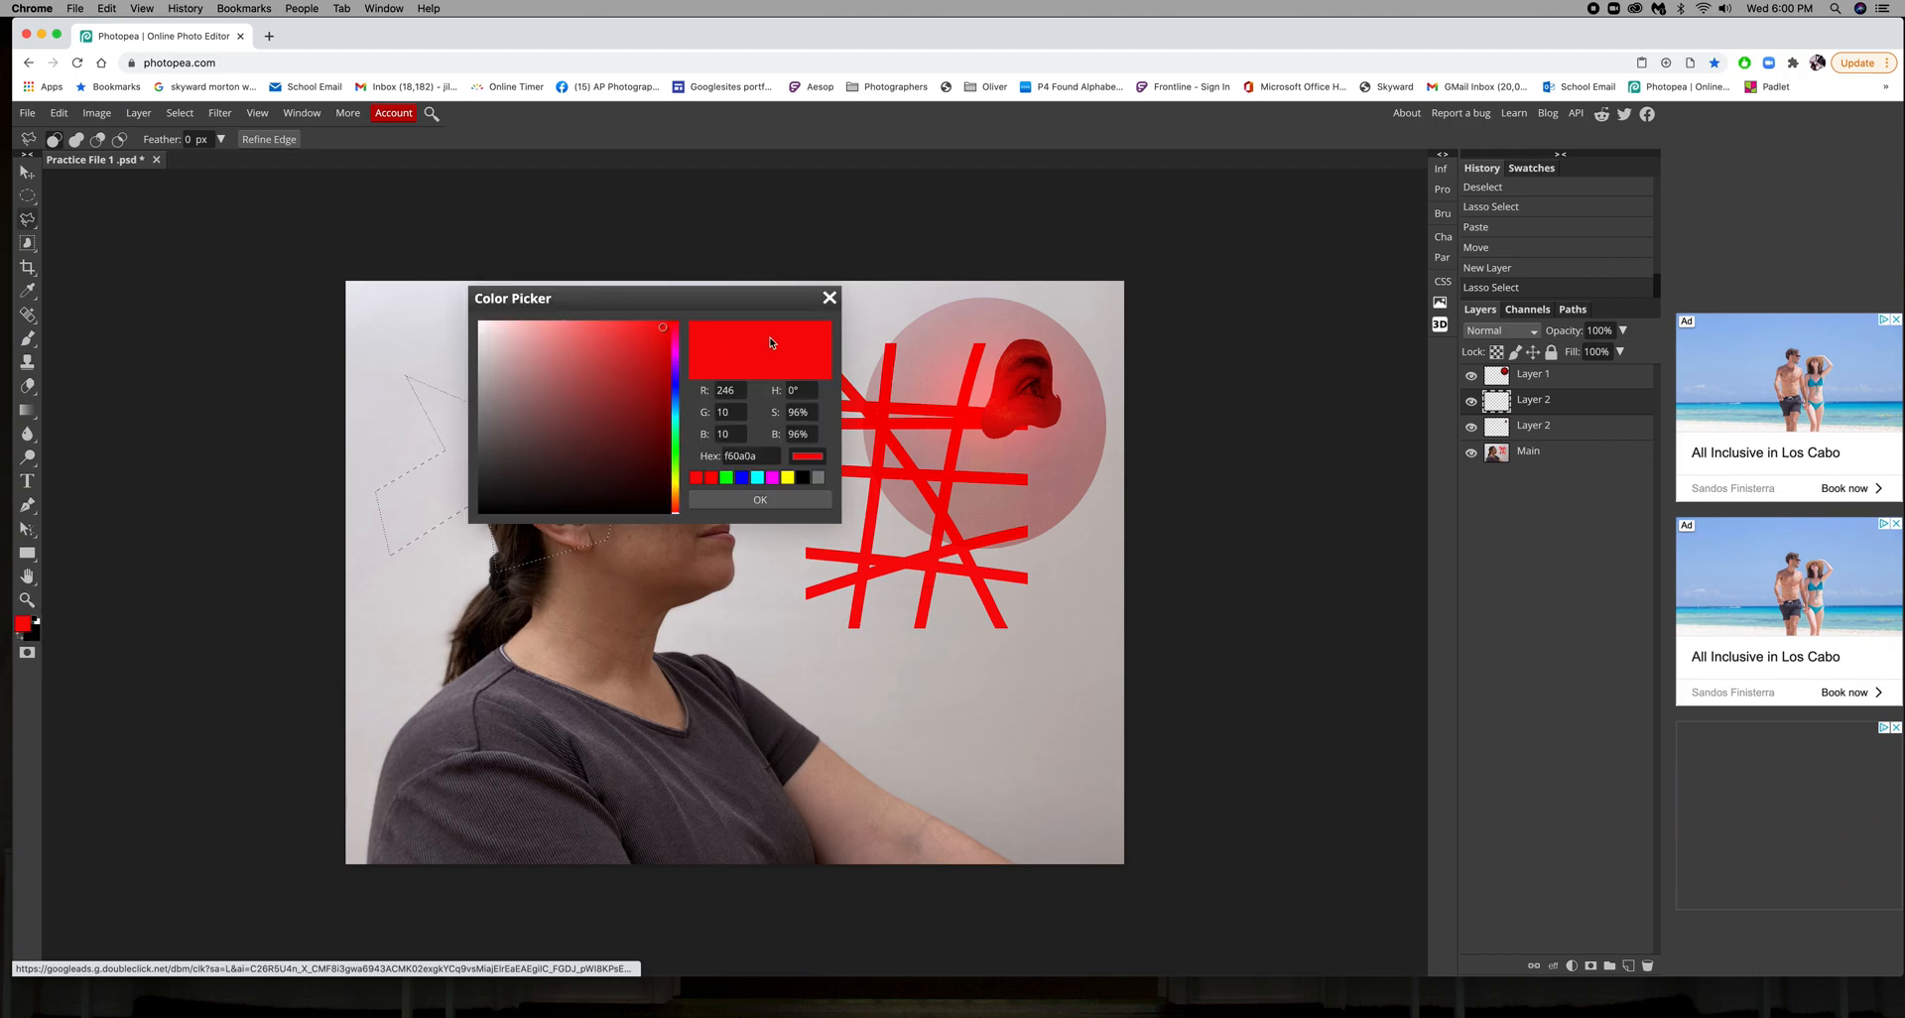
left_click_drag(675, 511, 674, 432)
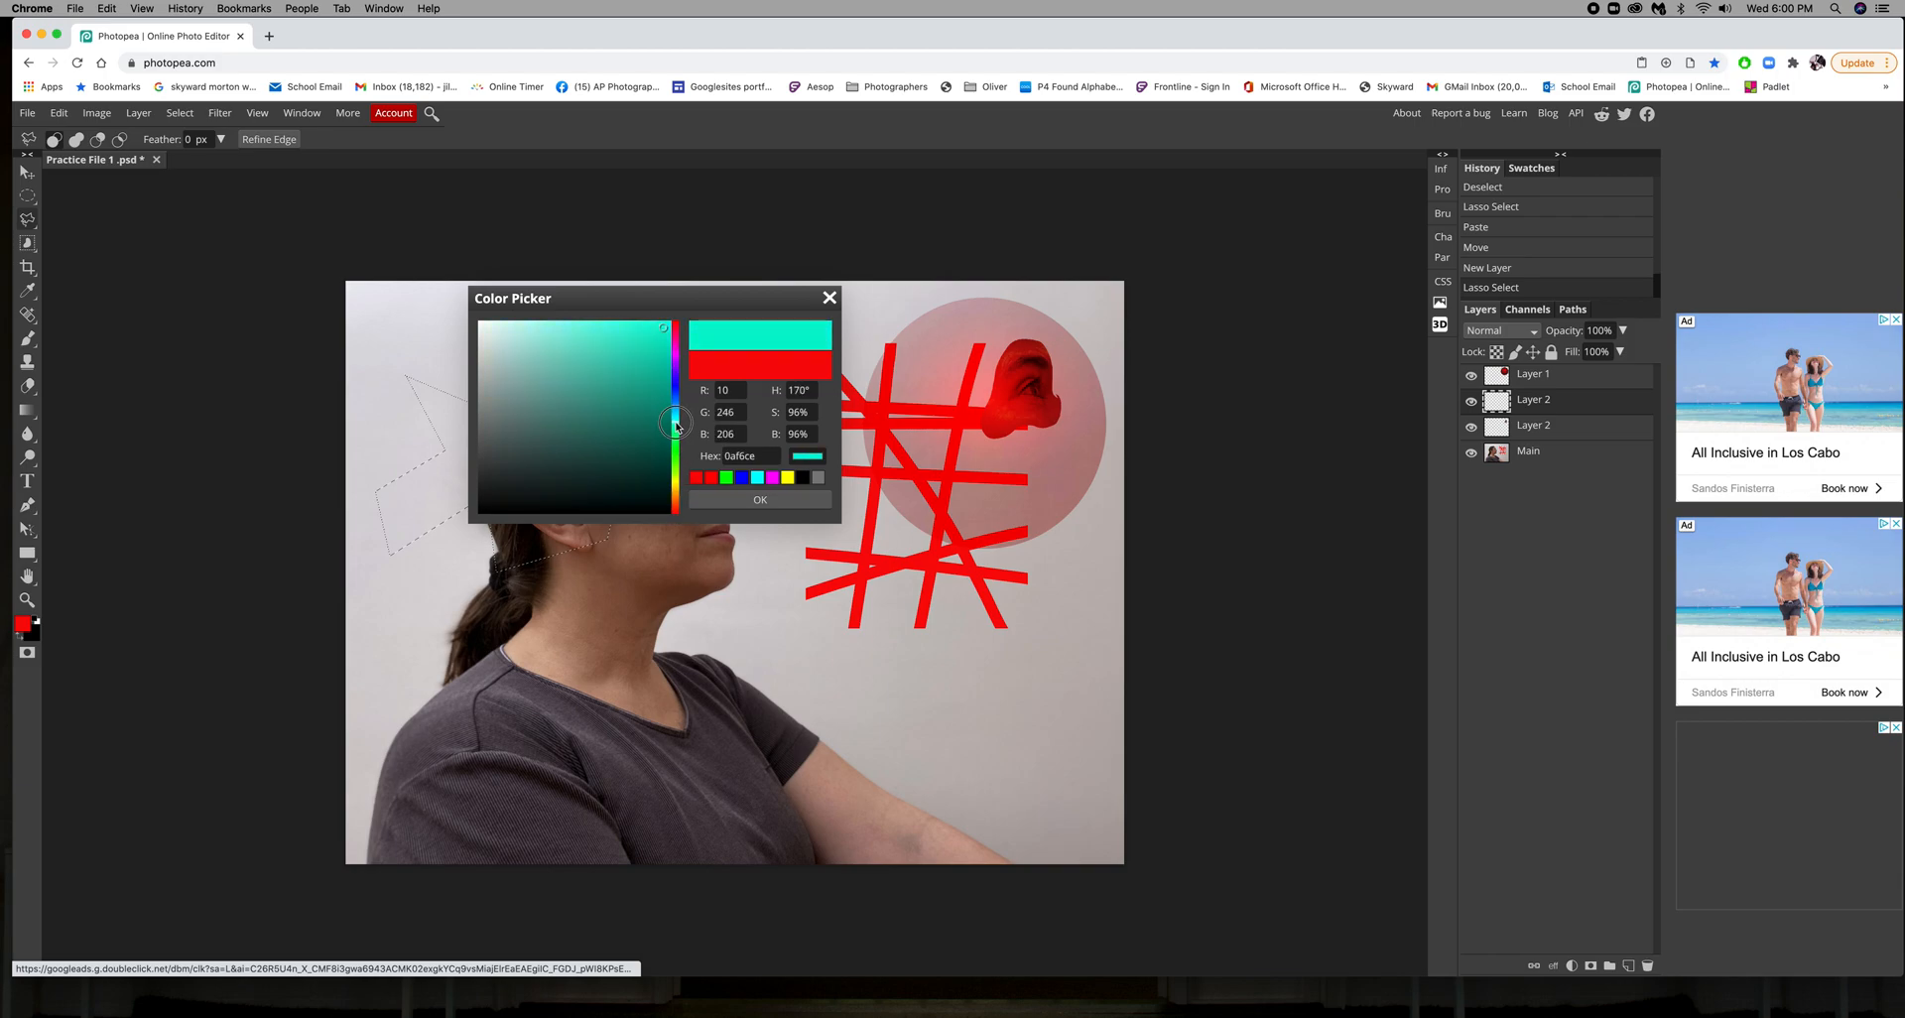
left_click(760, 499)
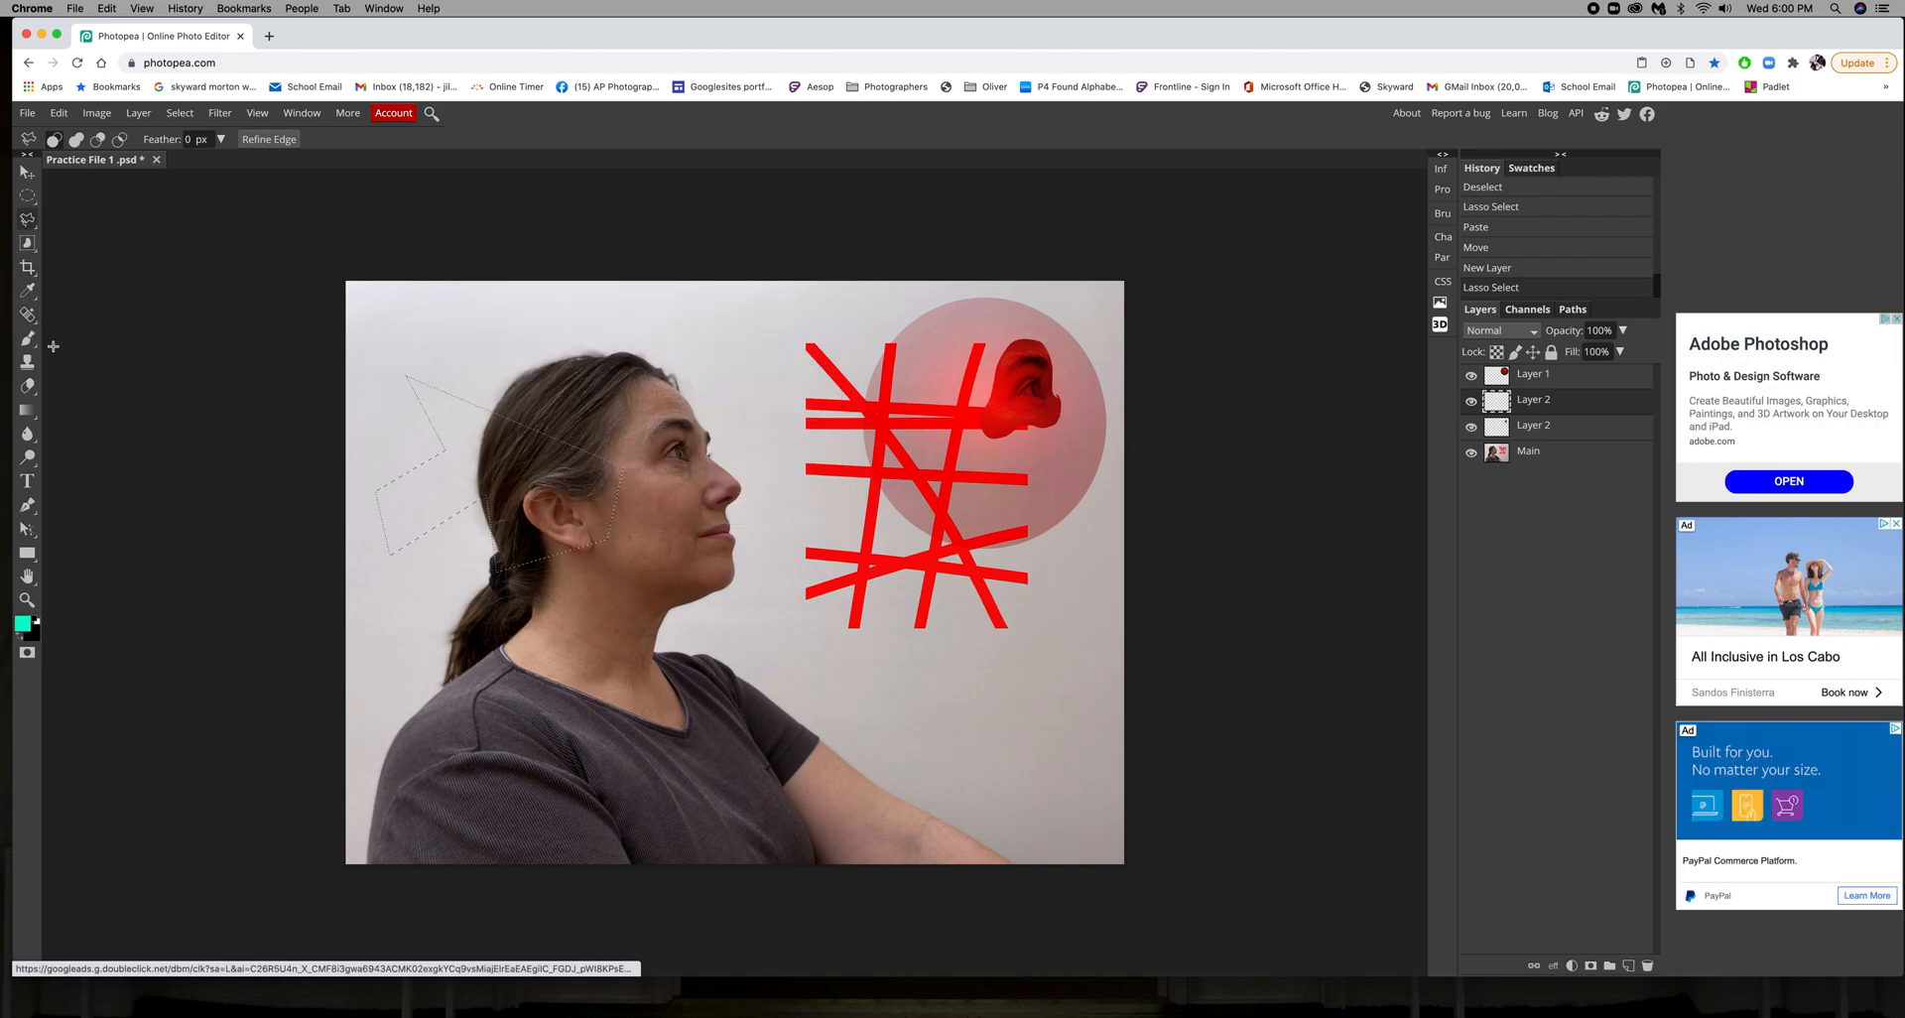
right_click(32, 416)
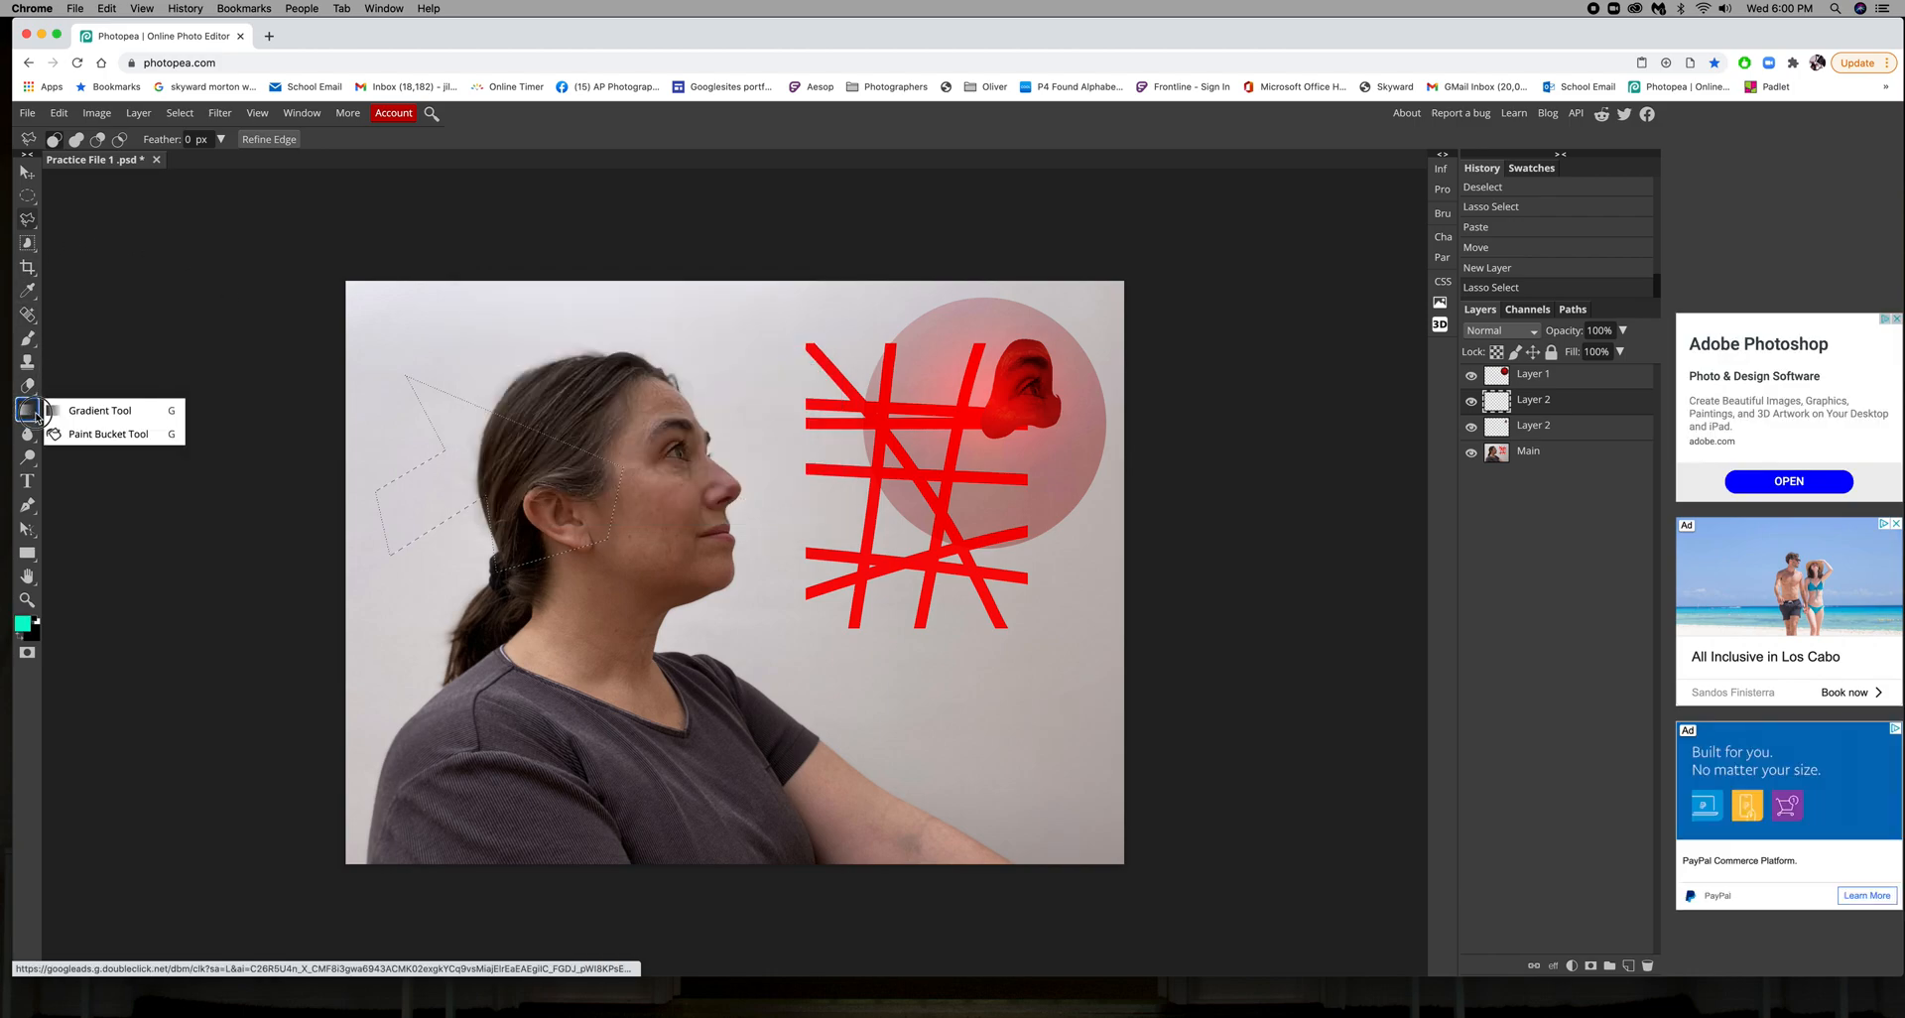
left_click(88, 436)
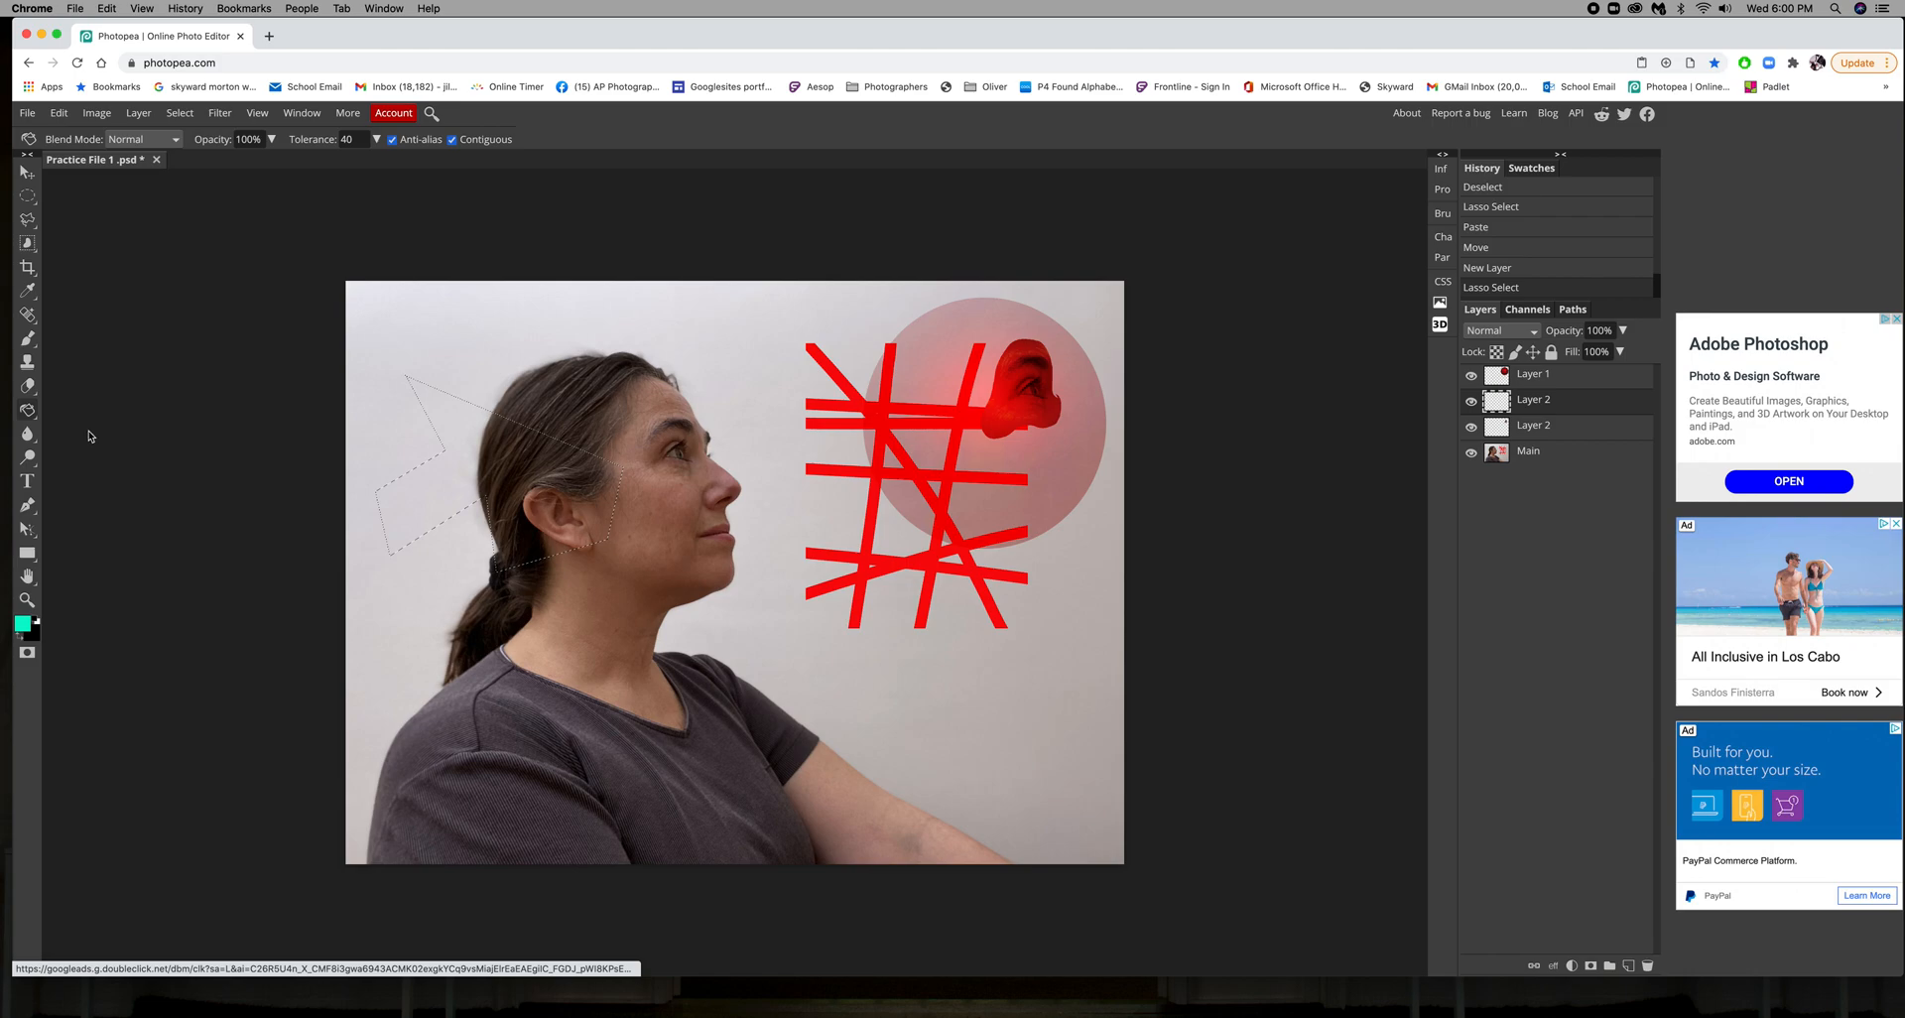
left_click(509, 475)
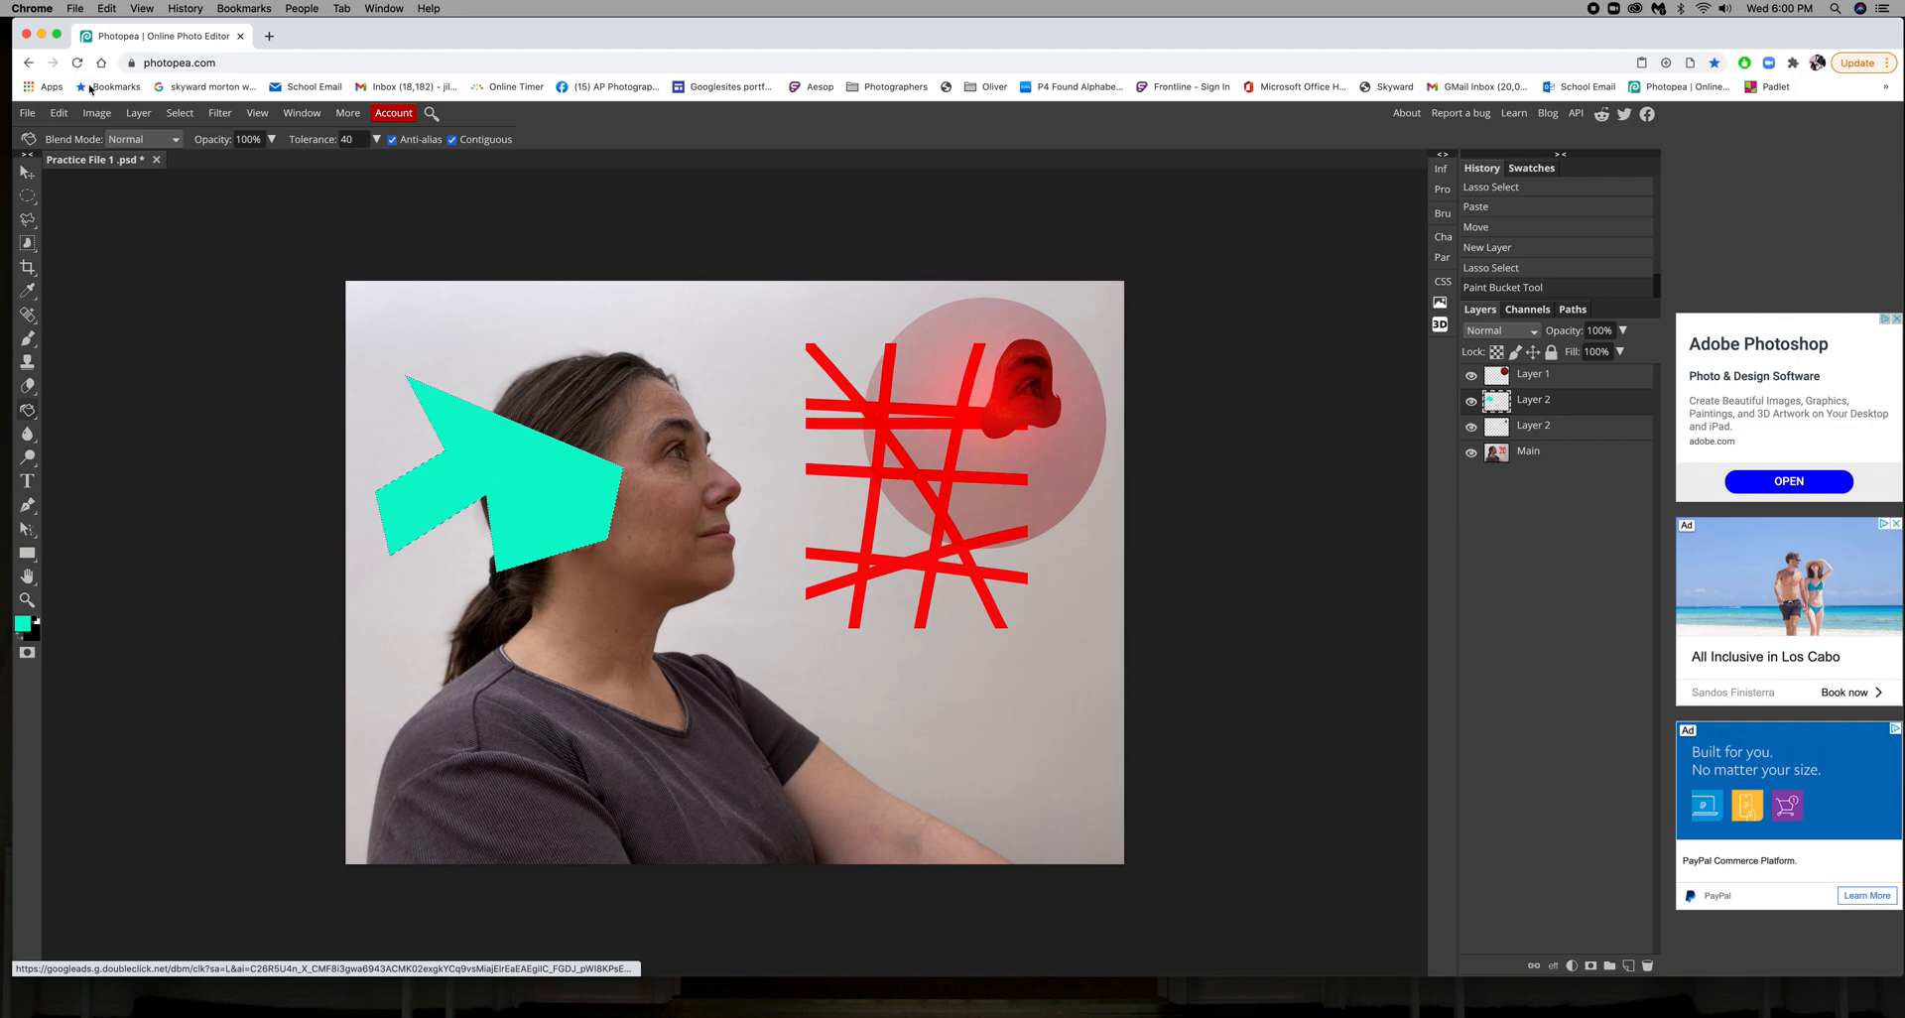
left_click(59, 113)
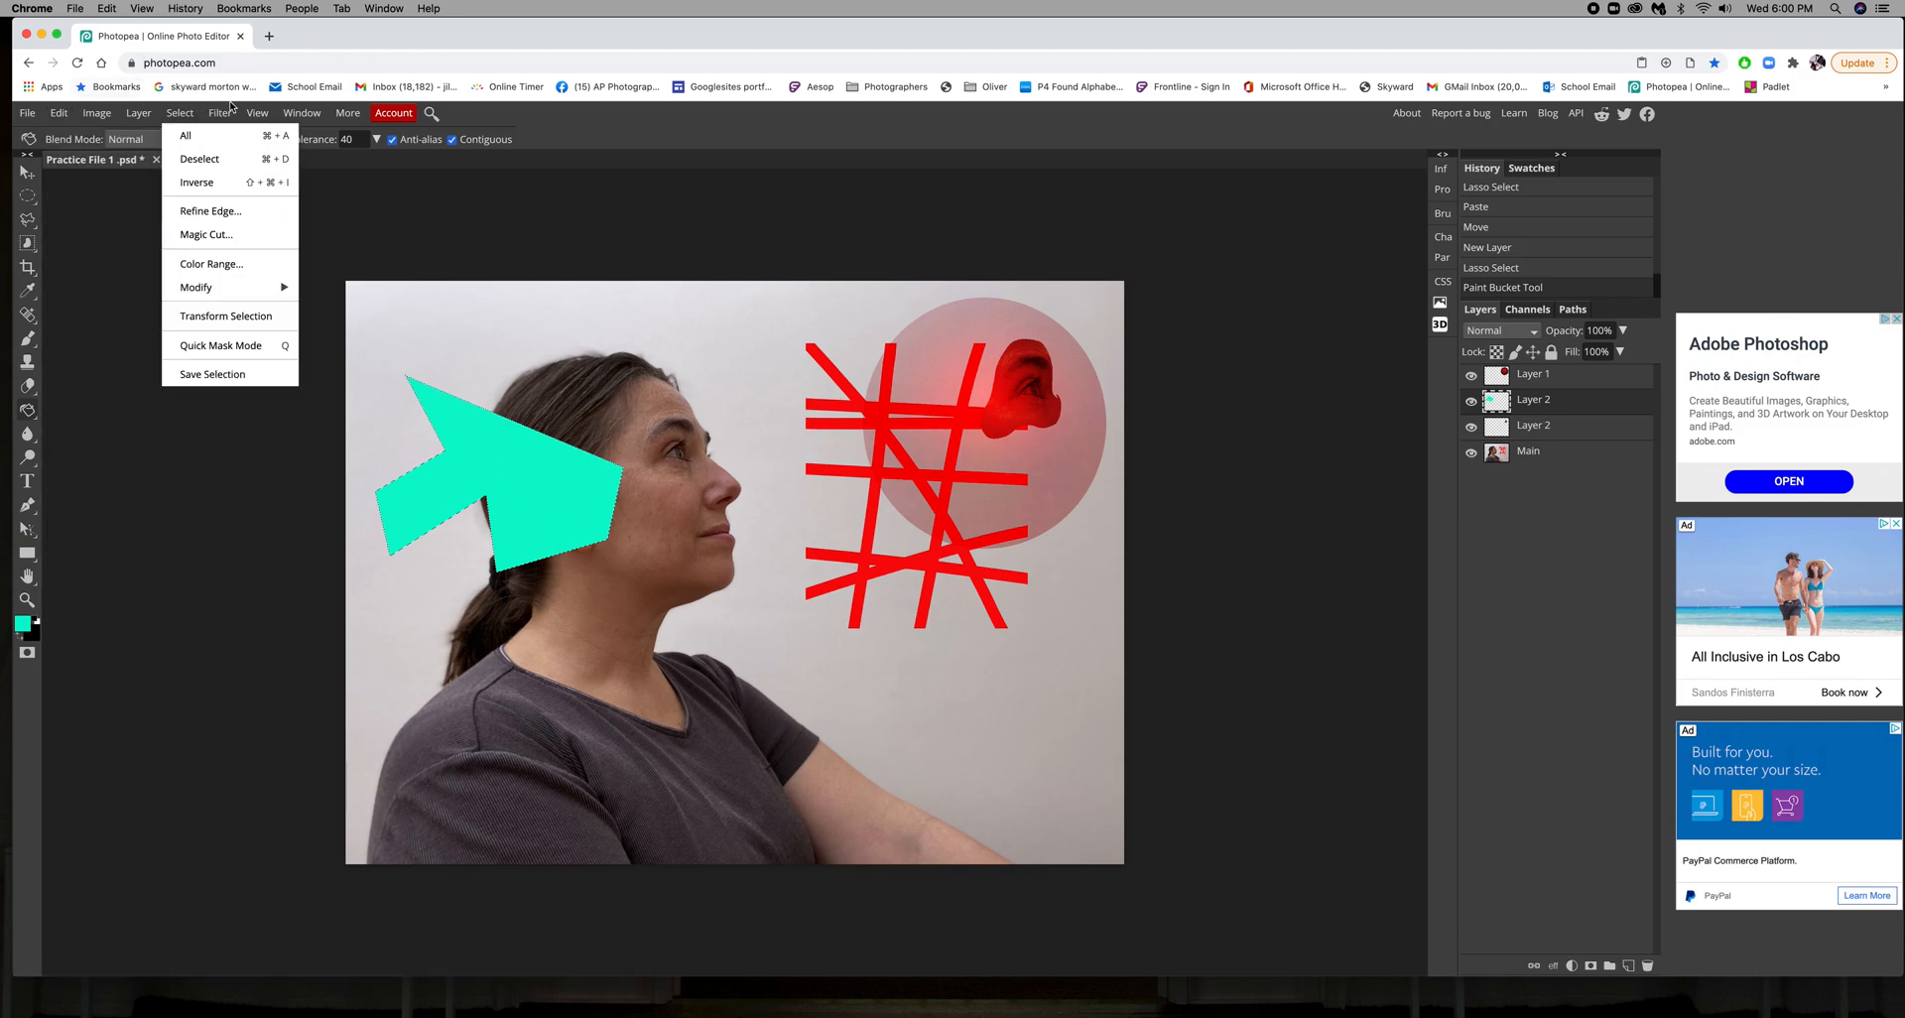
left_click(208, 158)
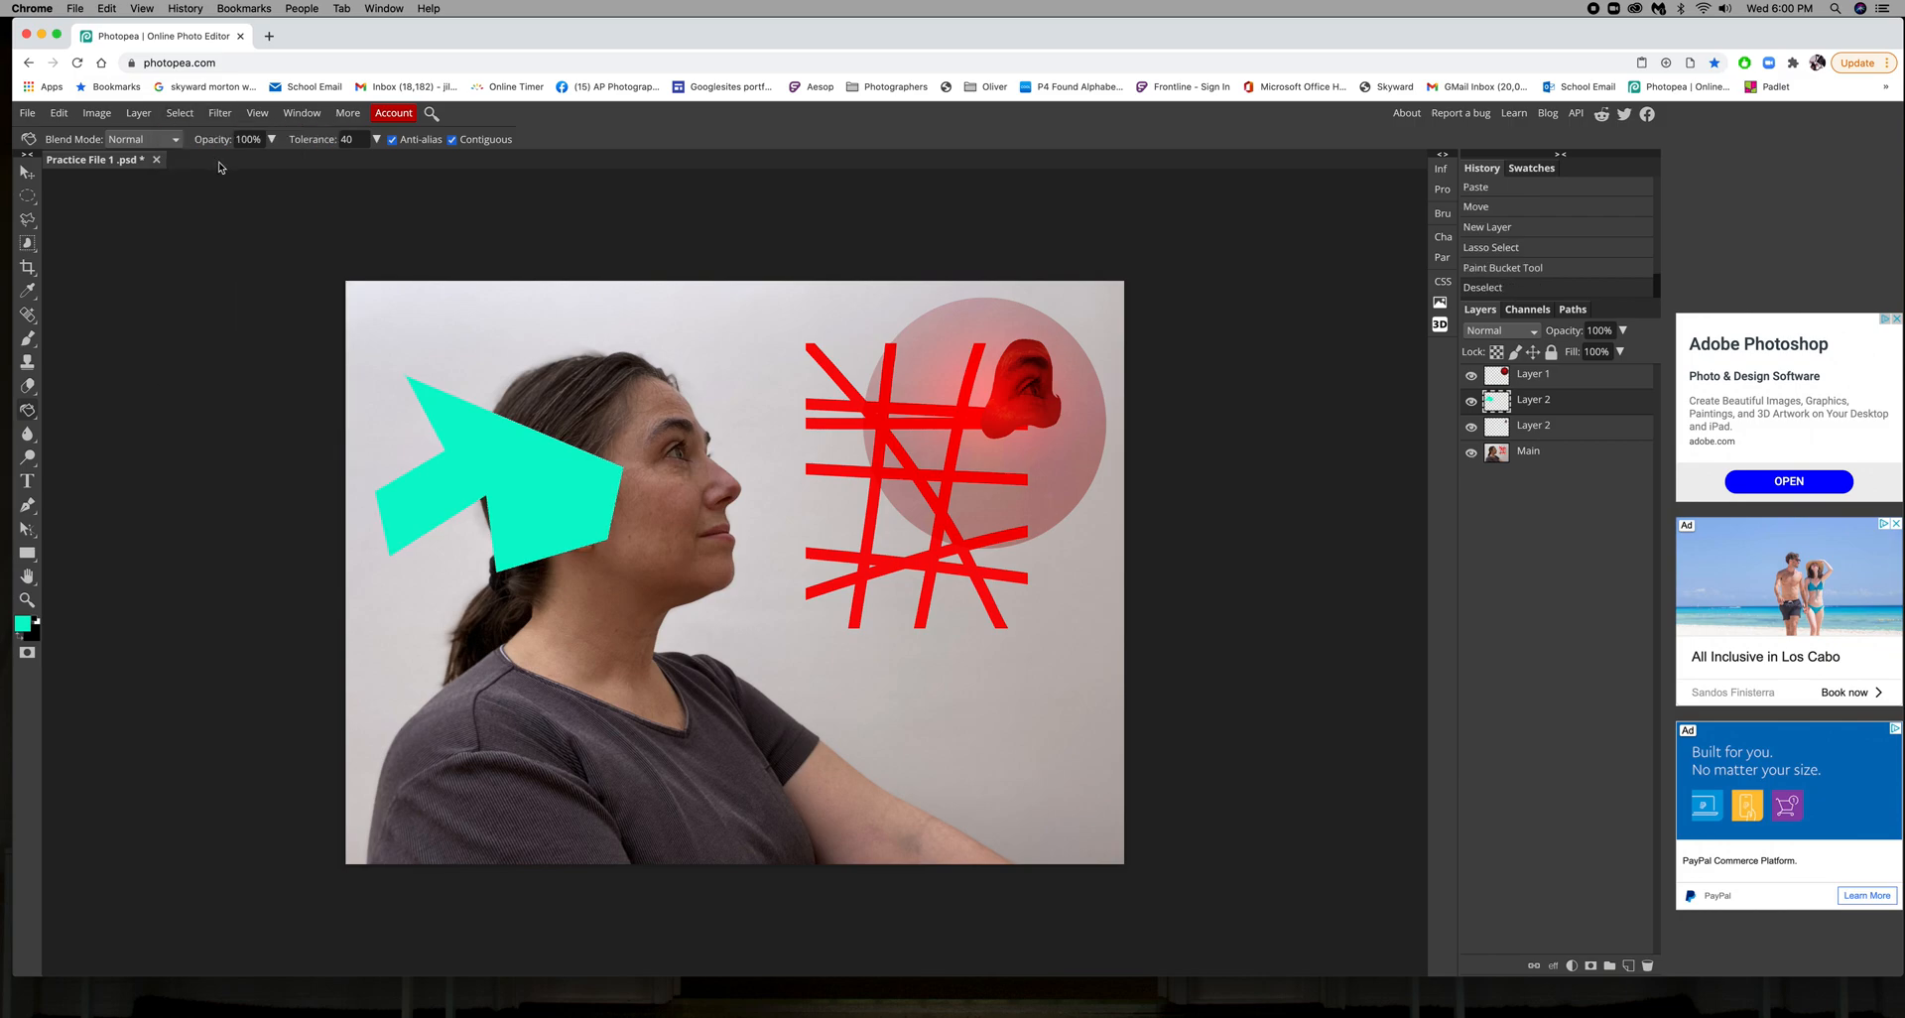
Move the turquoise shape over the face and keep its layer opacity at 100%
left_click(27, 171)
left_click_drag(559, 493, 689, 486)
left_click(1623, 330)
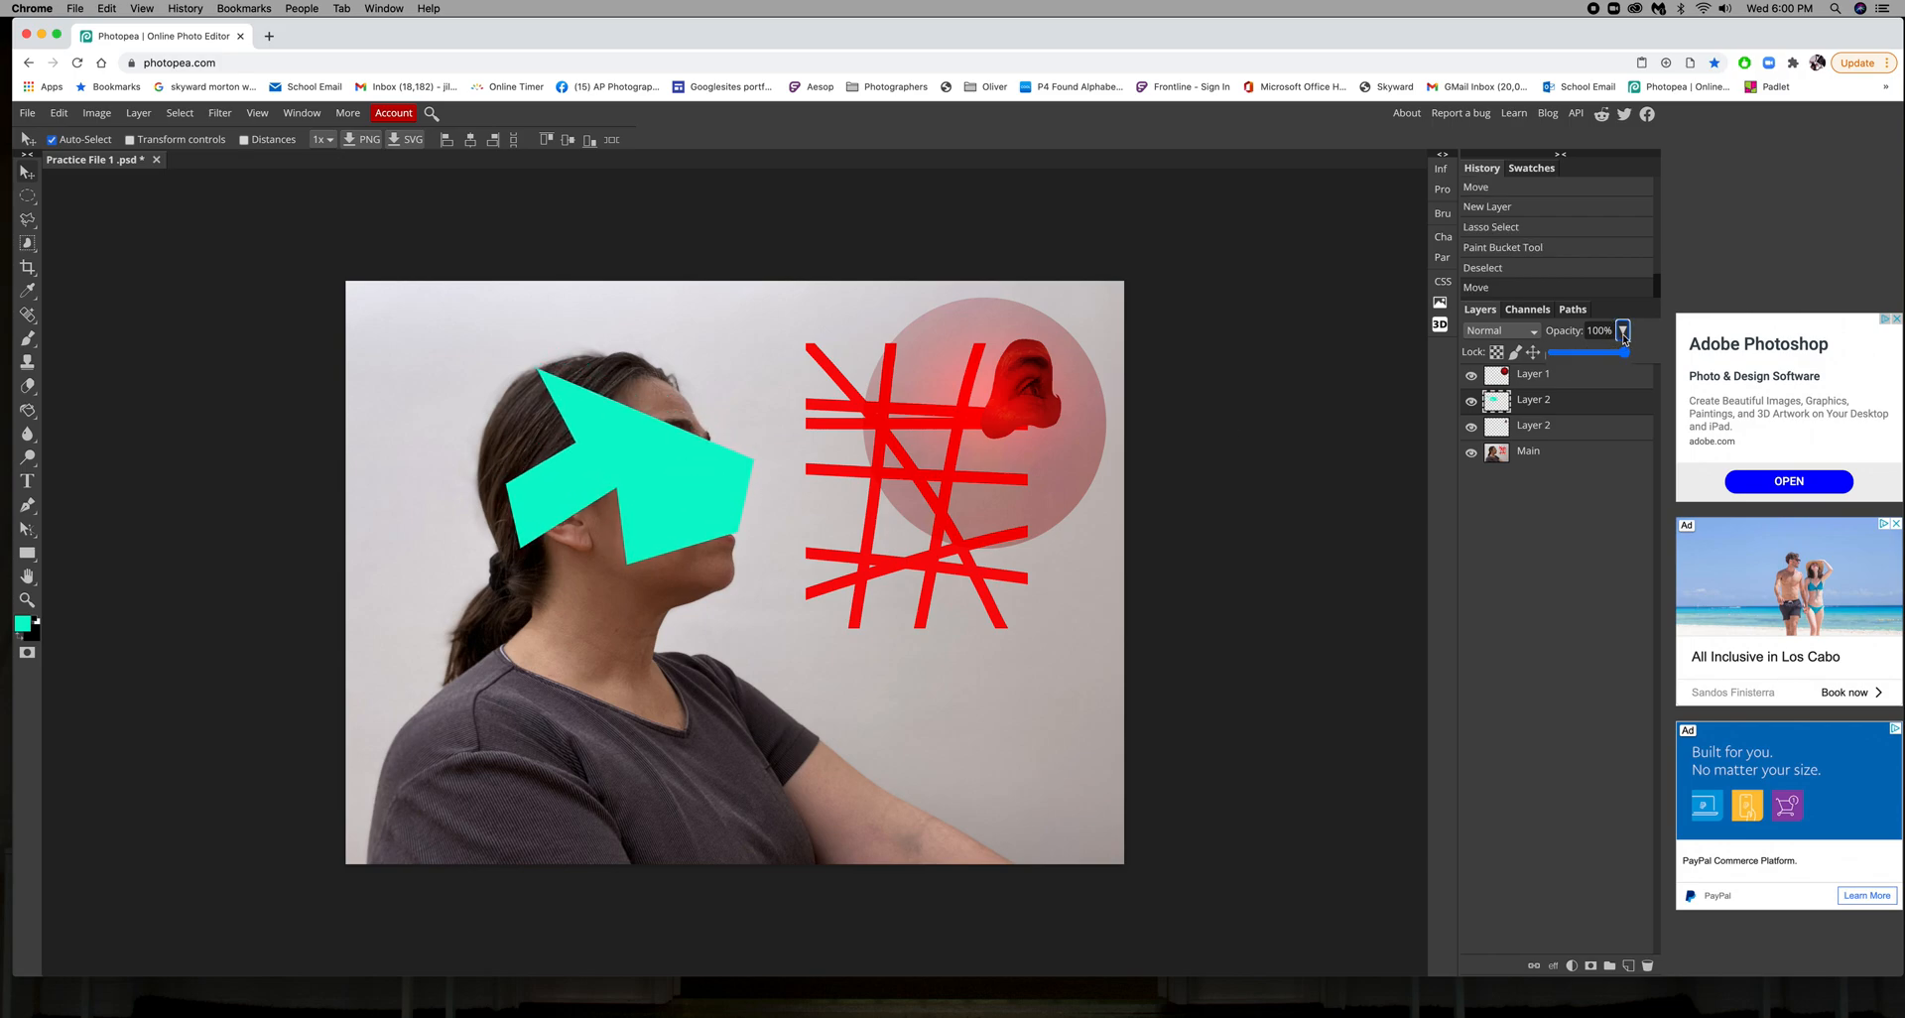
left_click_drag(1625, 352, 1672, 354)
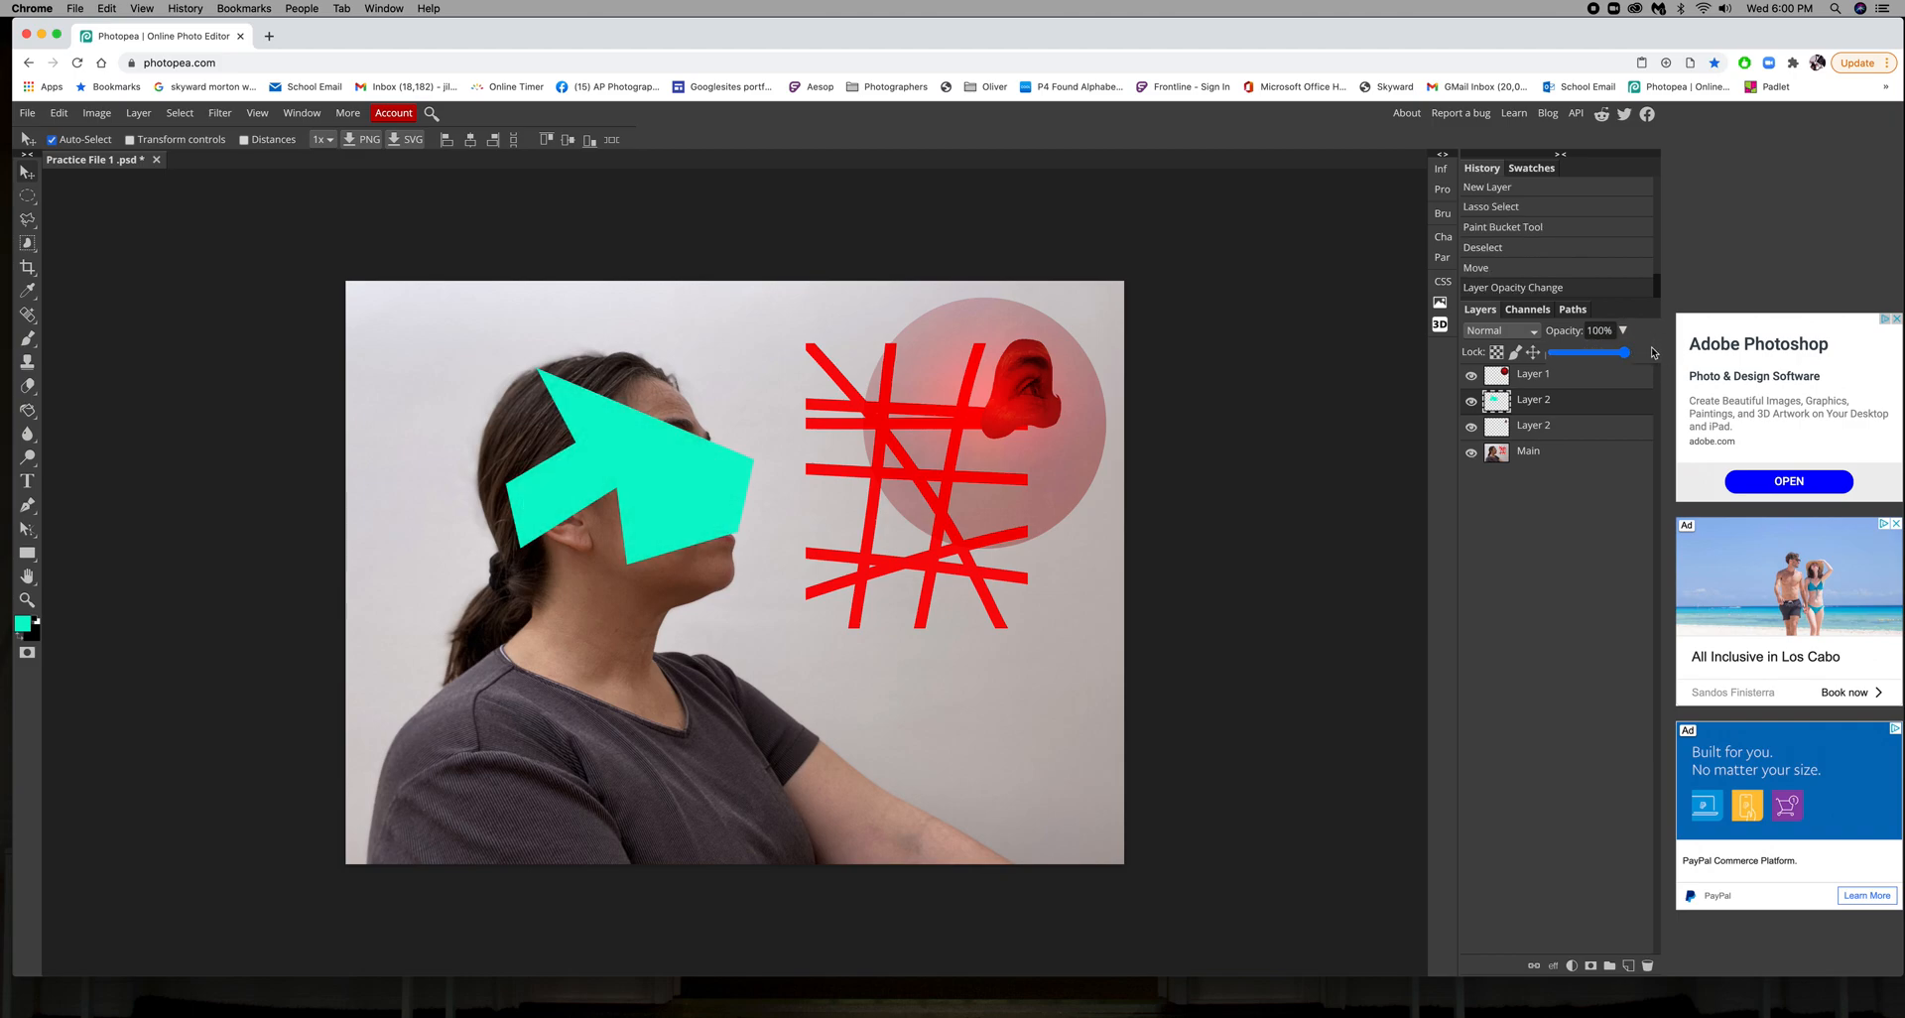
Set the turquoise layer's blending to Darken and move the shape onto the lower part of the red lines
left_click(1531, 331)
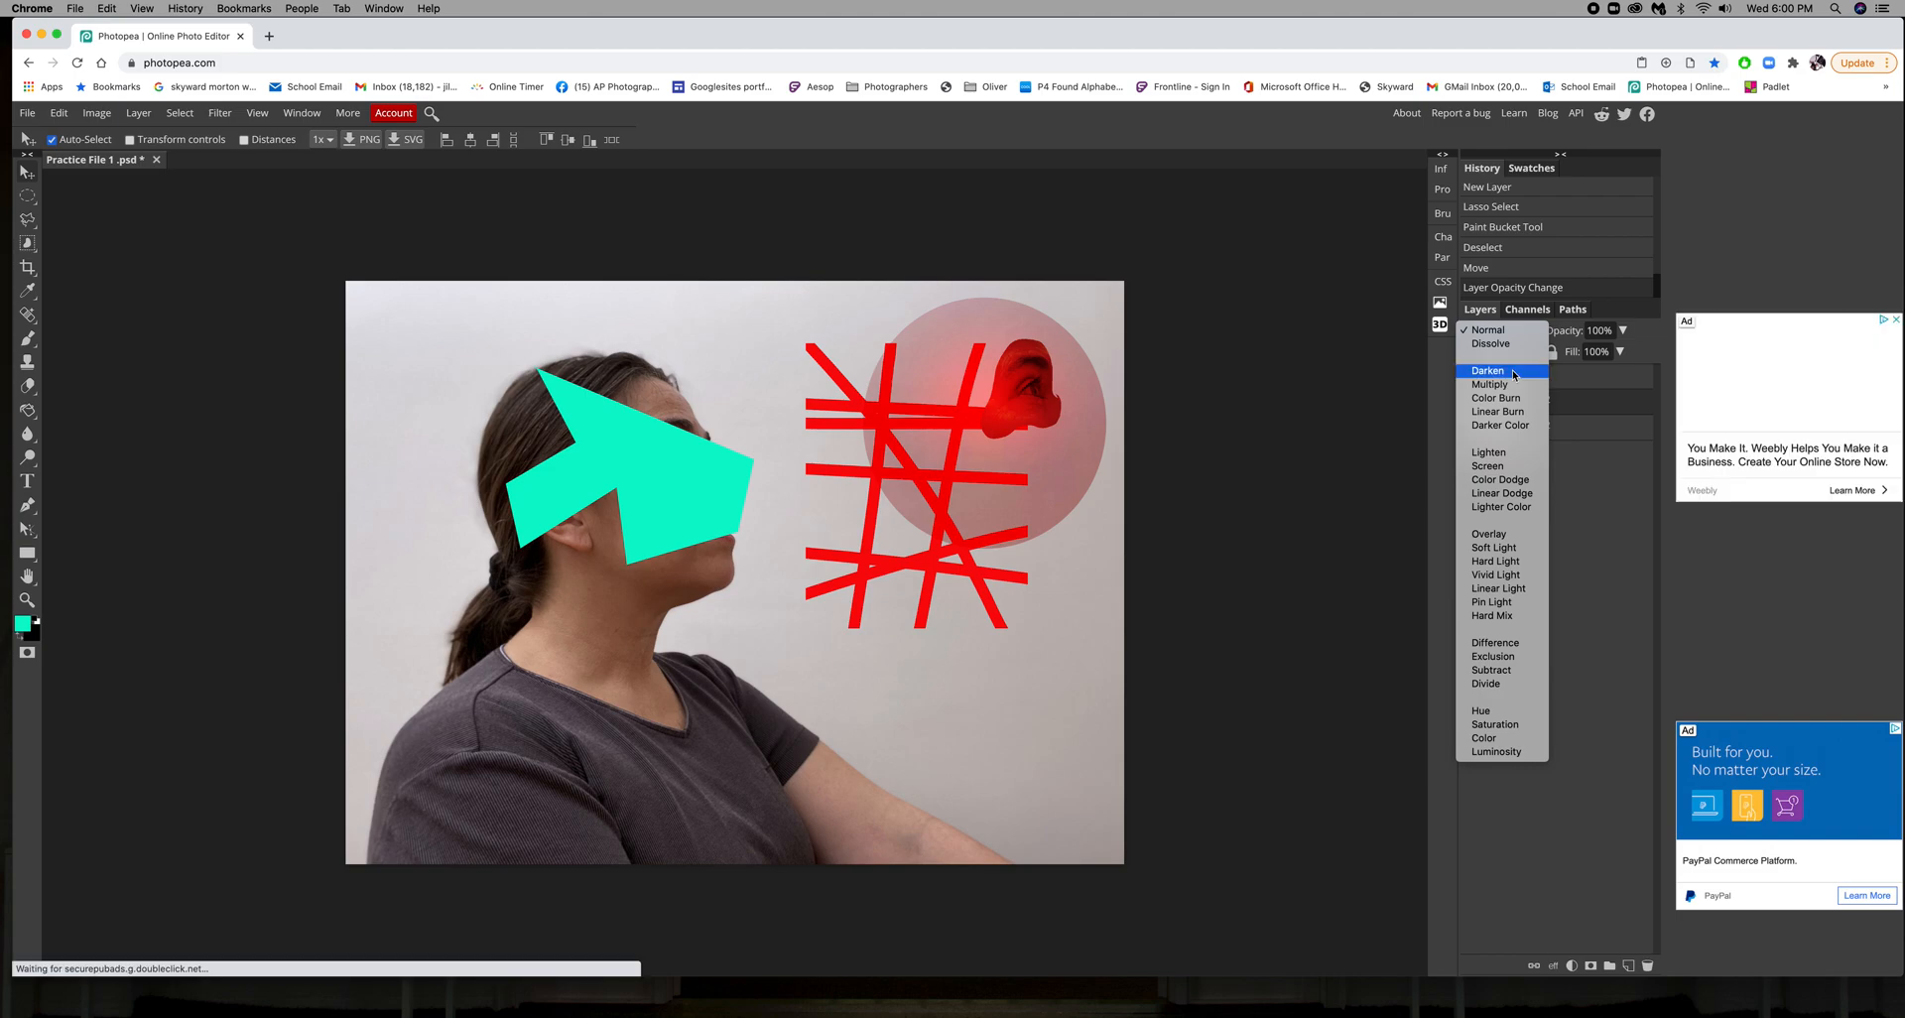
left_click(1517, 371)
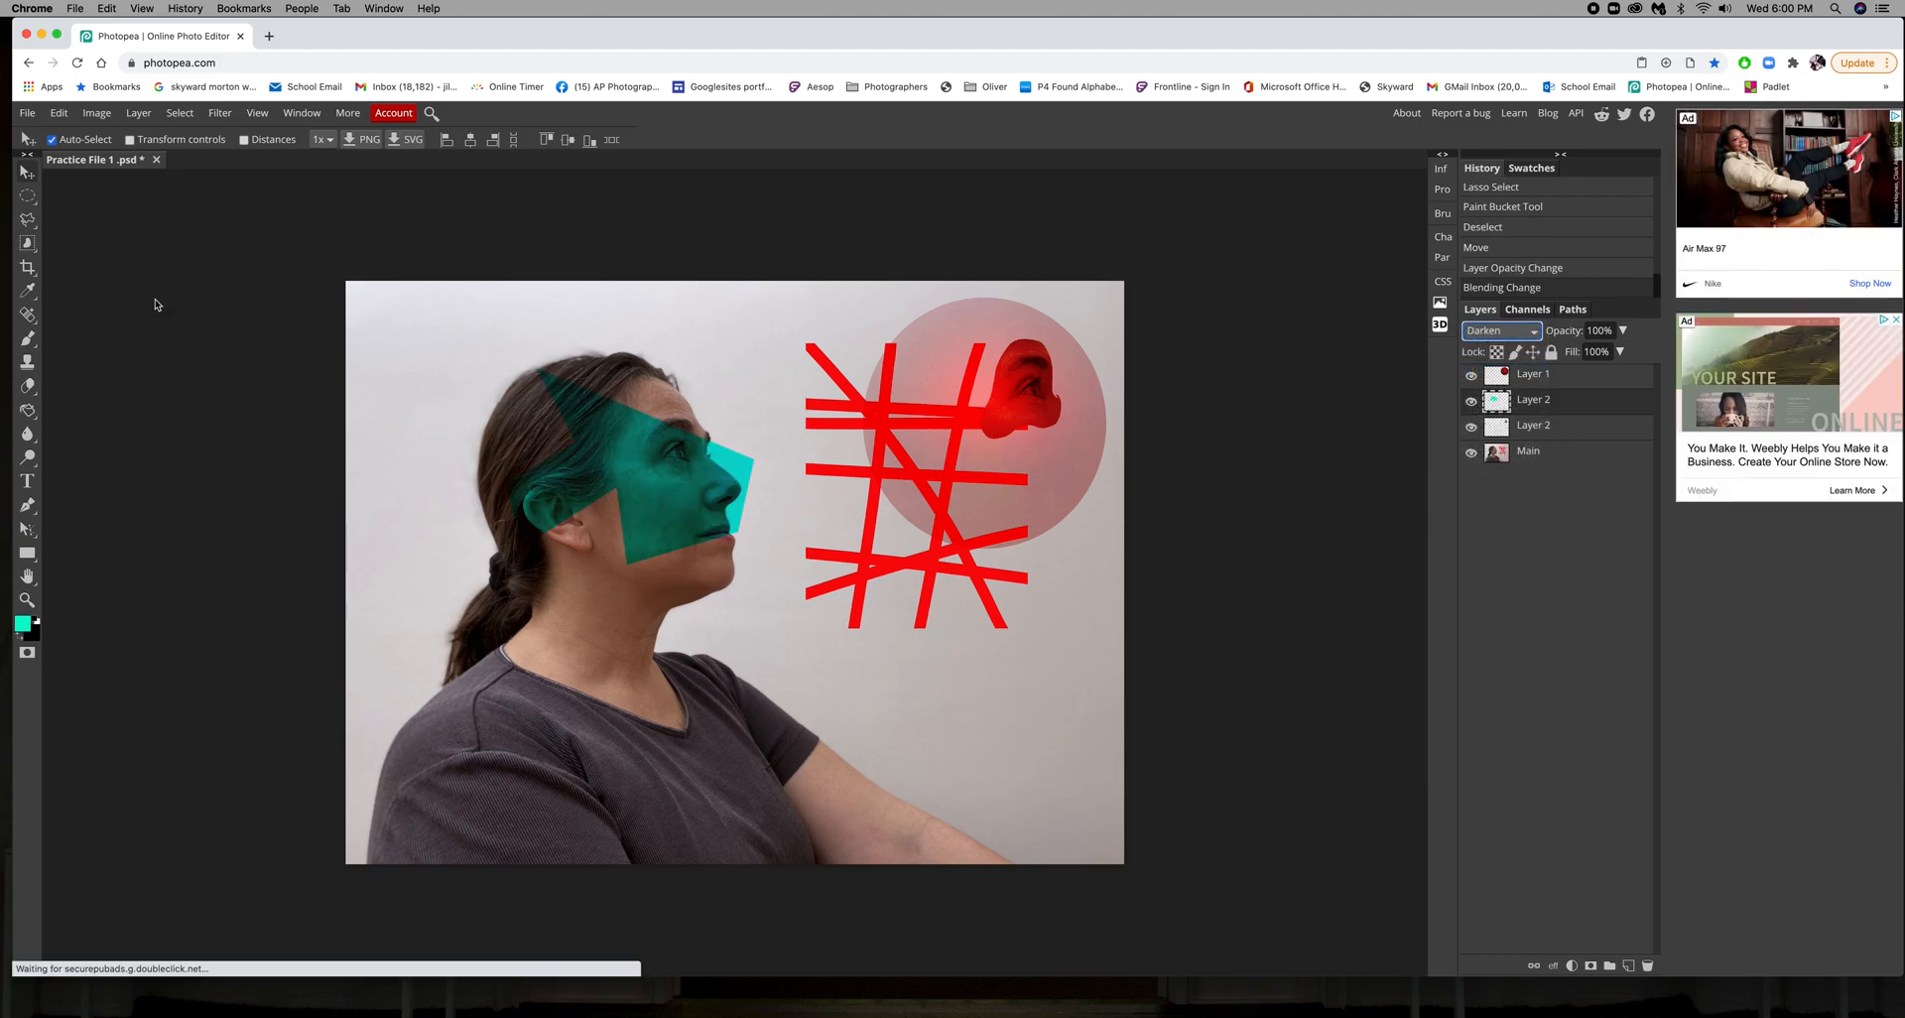
left_click(25, 172)
left_click_drag(680, 497, 1004, 573)
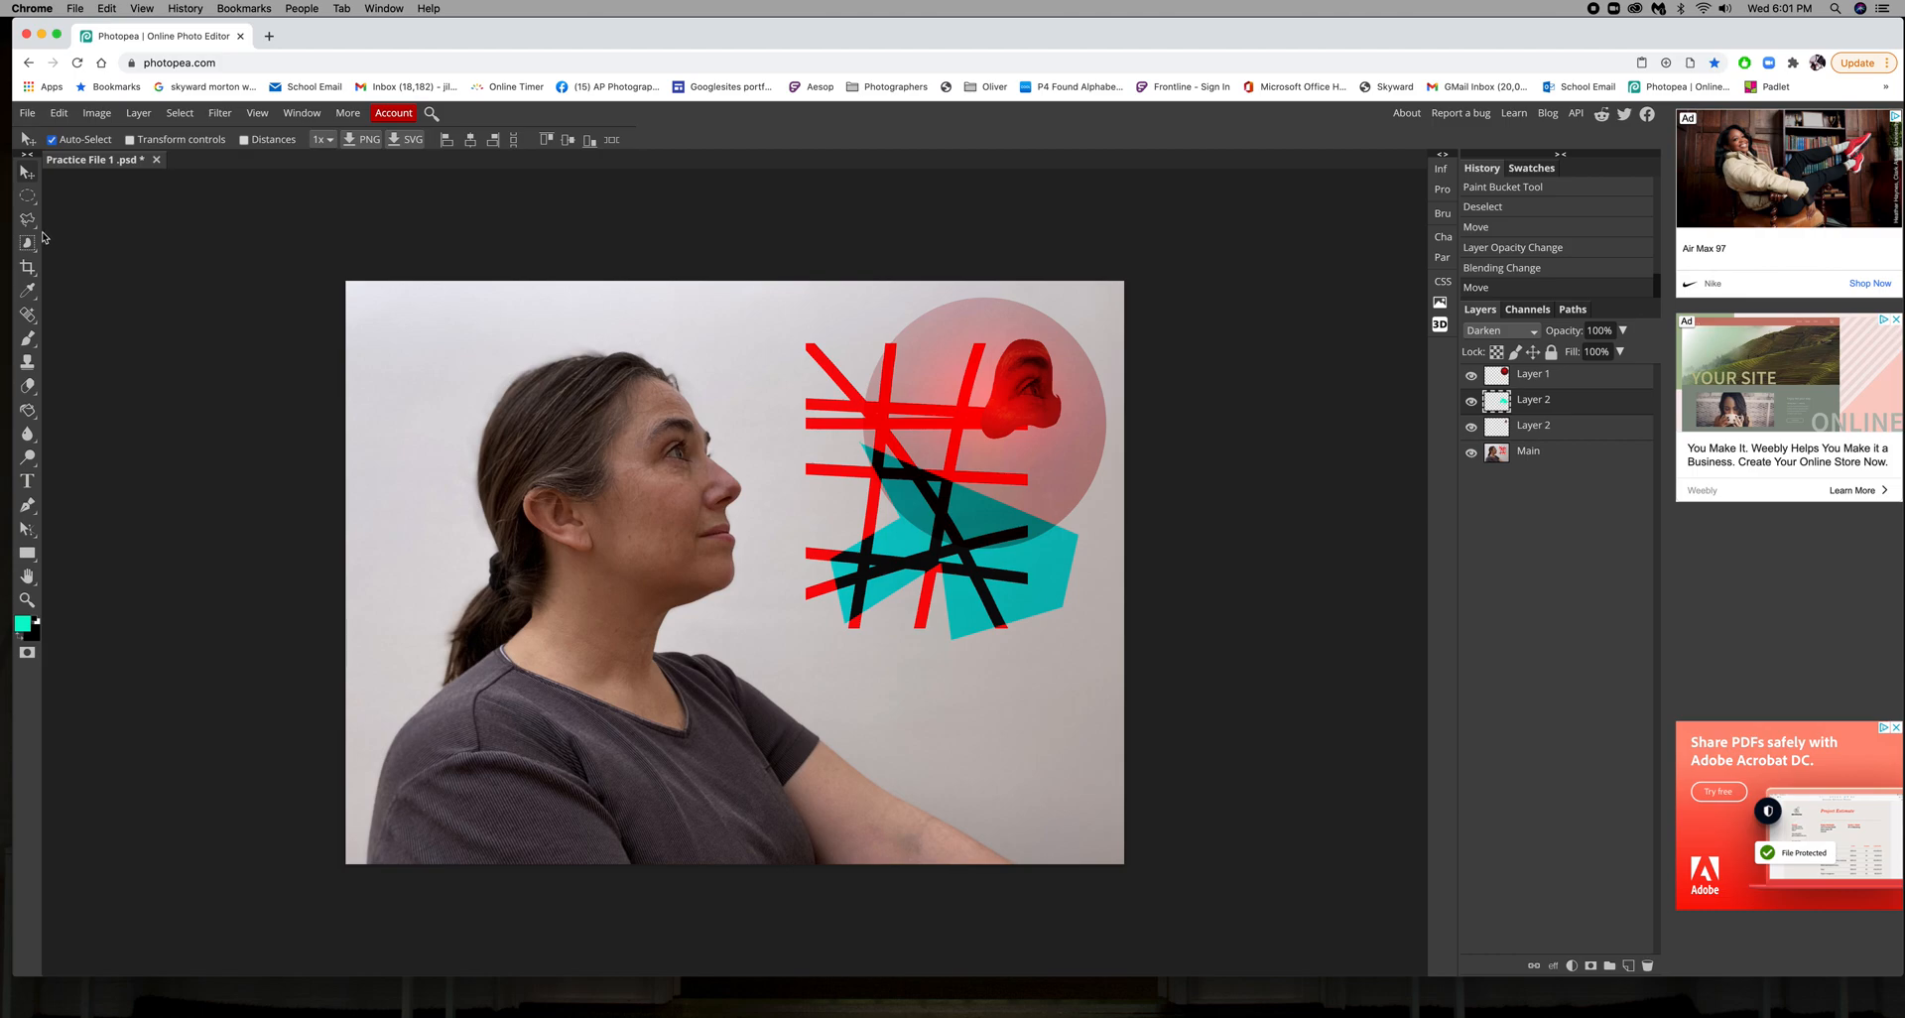
Draw a tall rectangular selection behind the head and add a second, wide rectangle extending across the top of the hair
left_click(29, 198)
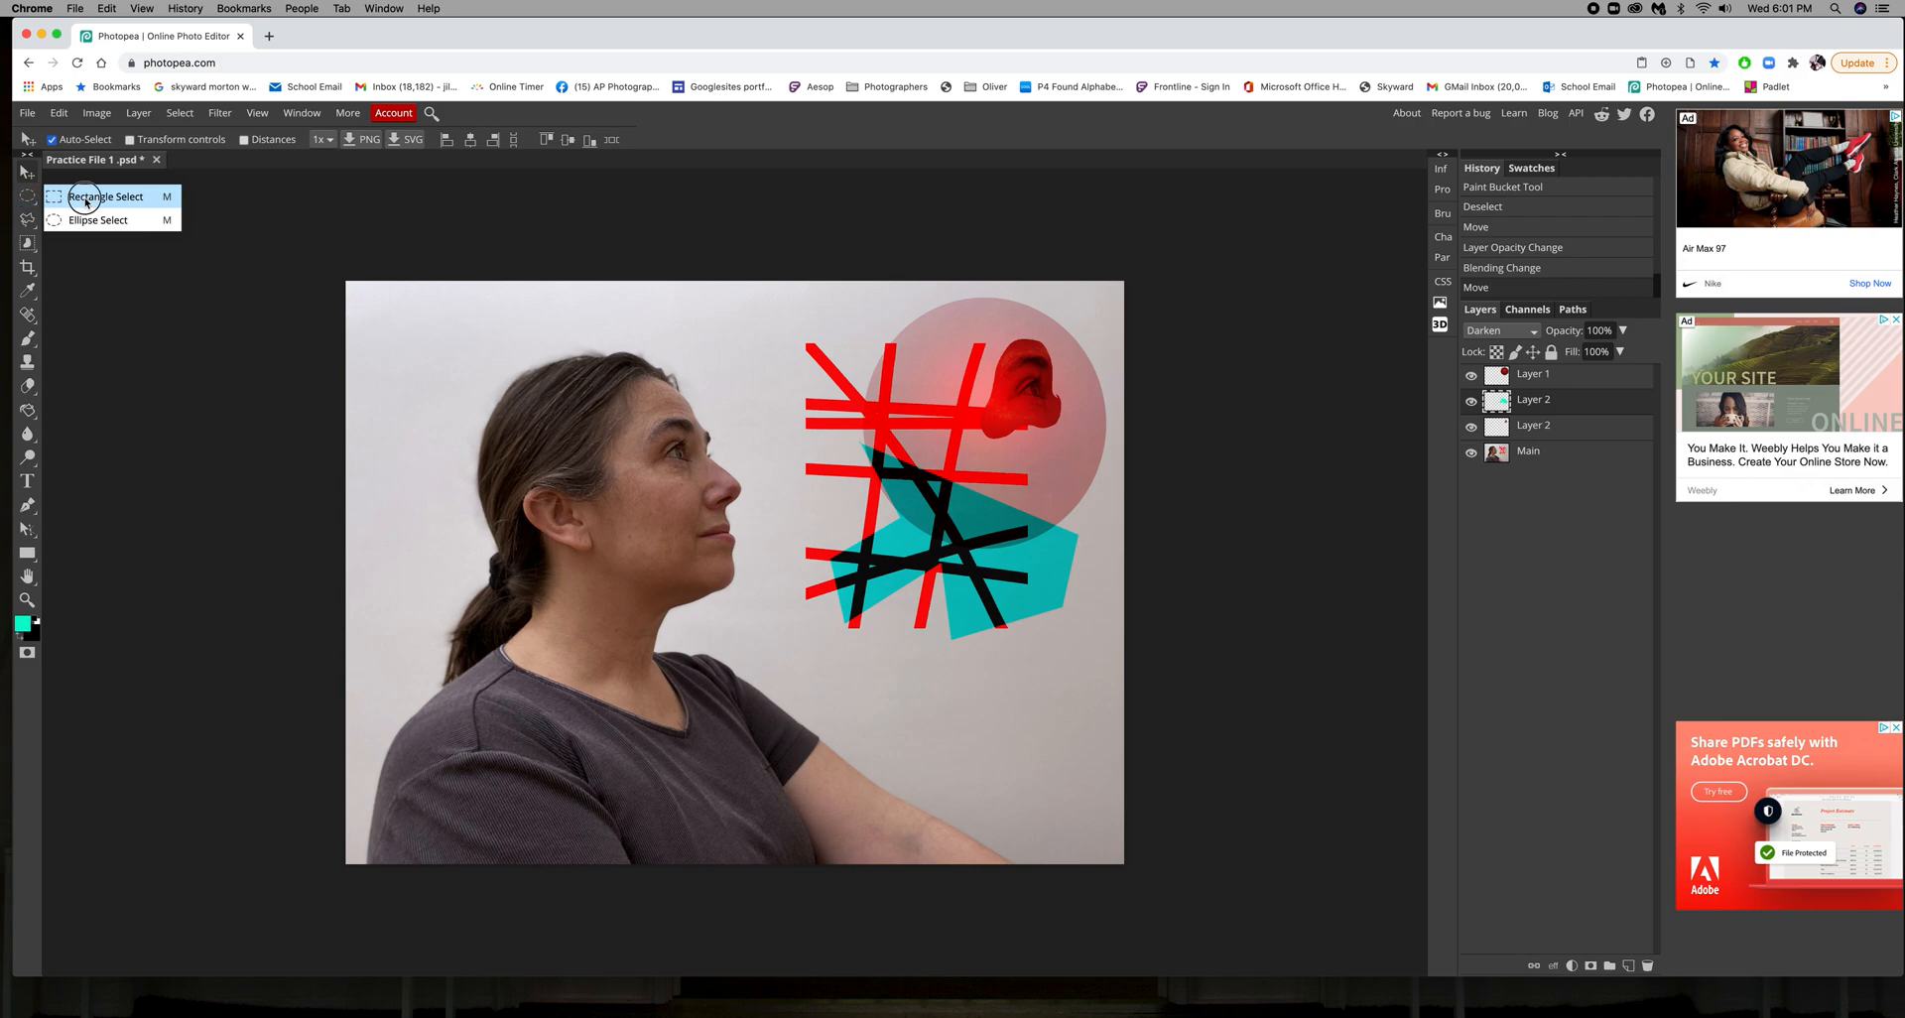
left_click(85, 196)
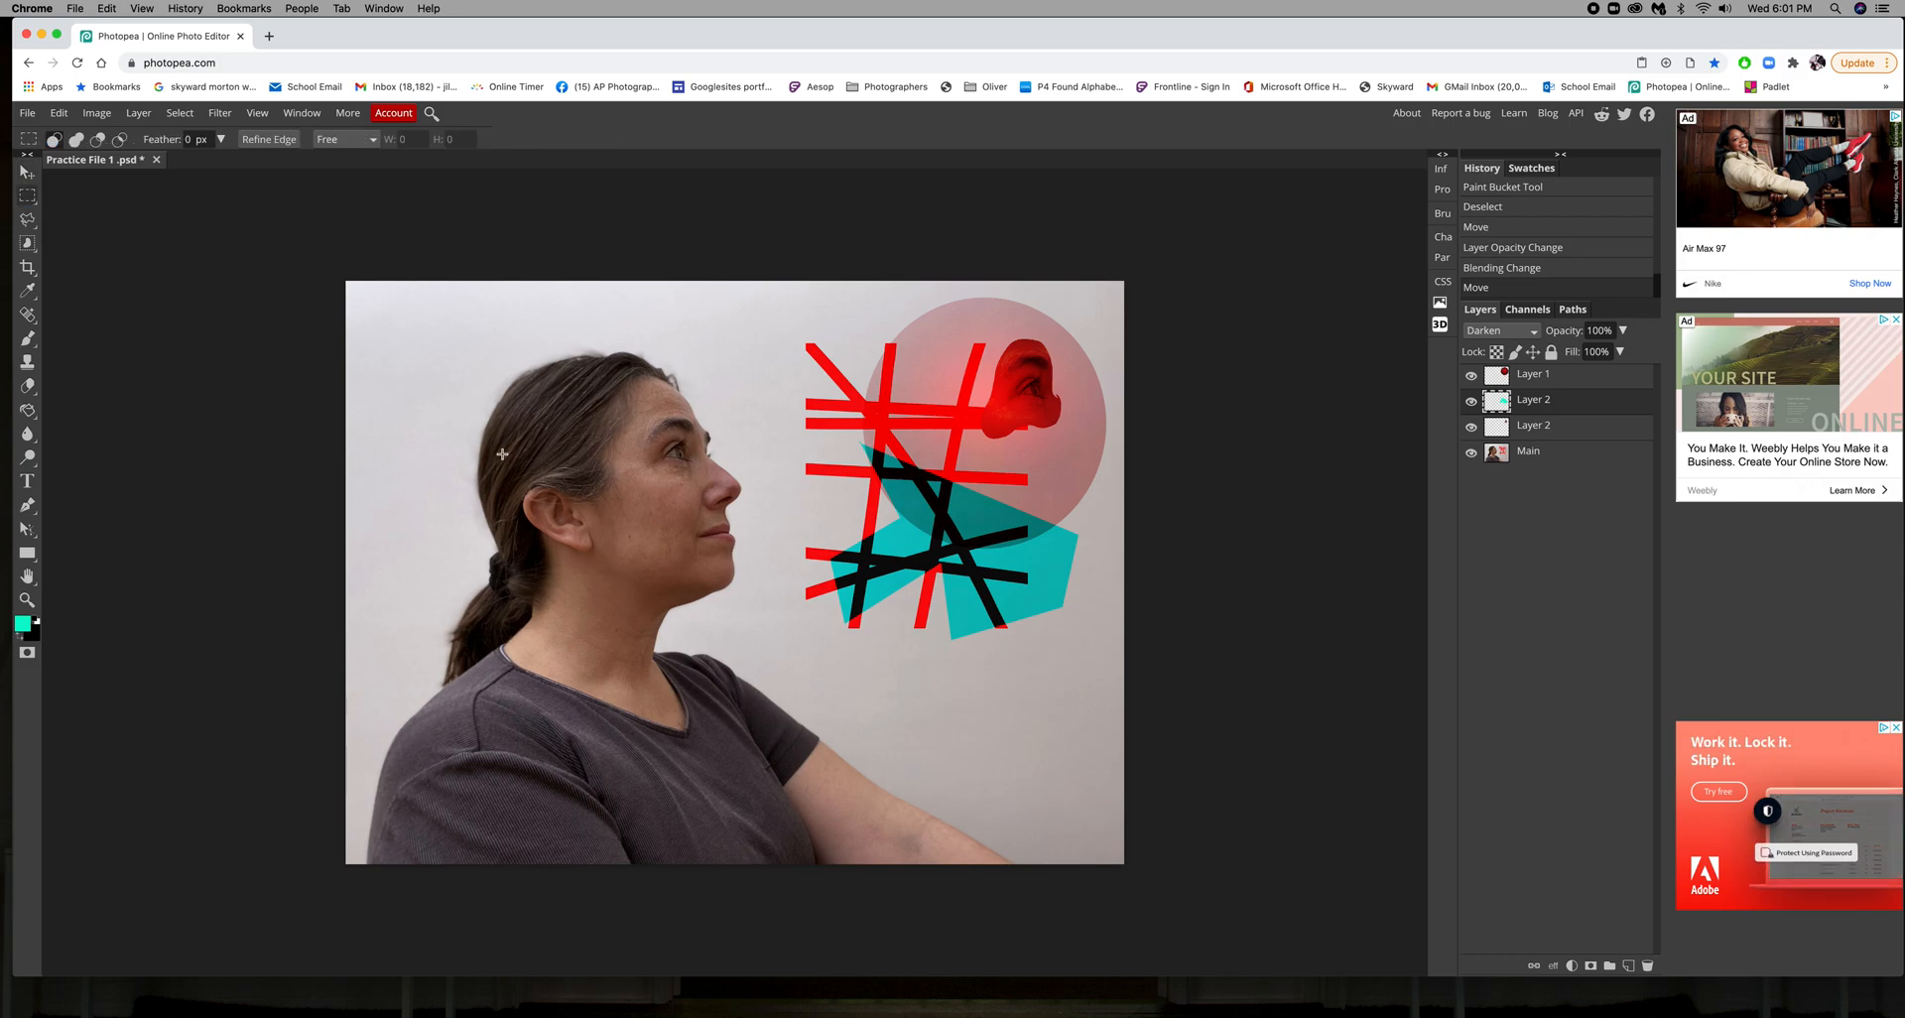
left_click_drag(394, 333, 530, 561)
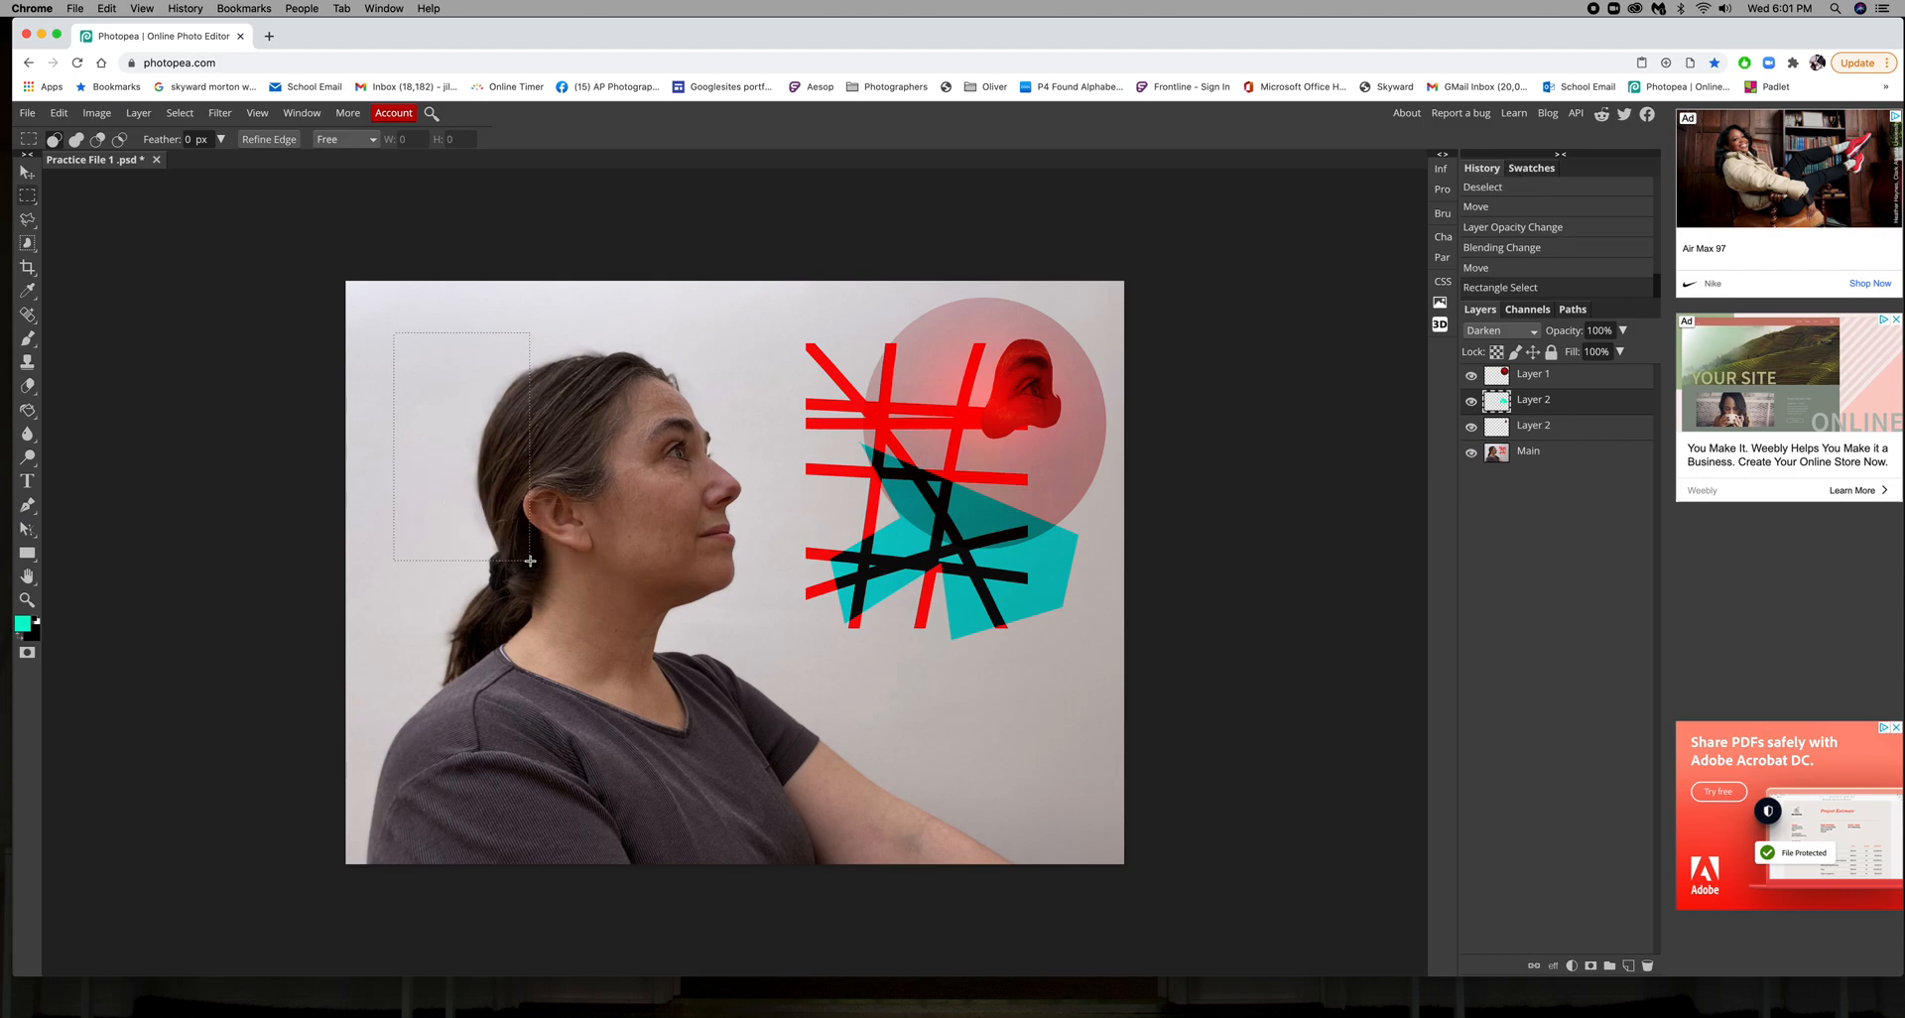
left_click(77, 141)
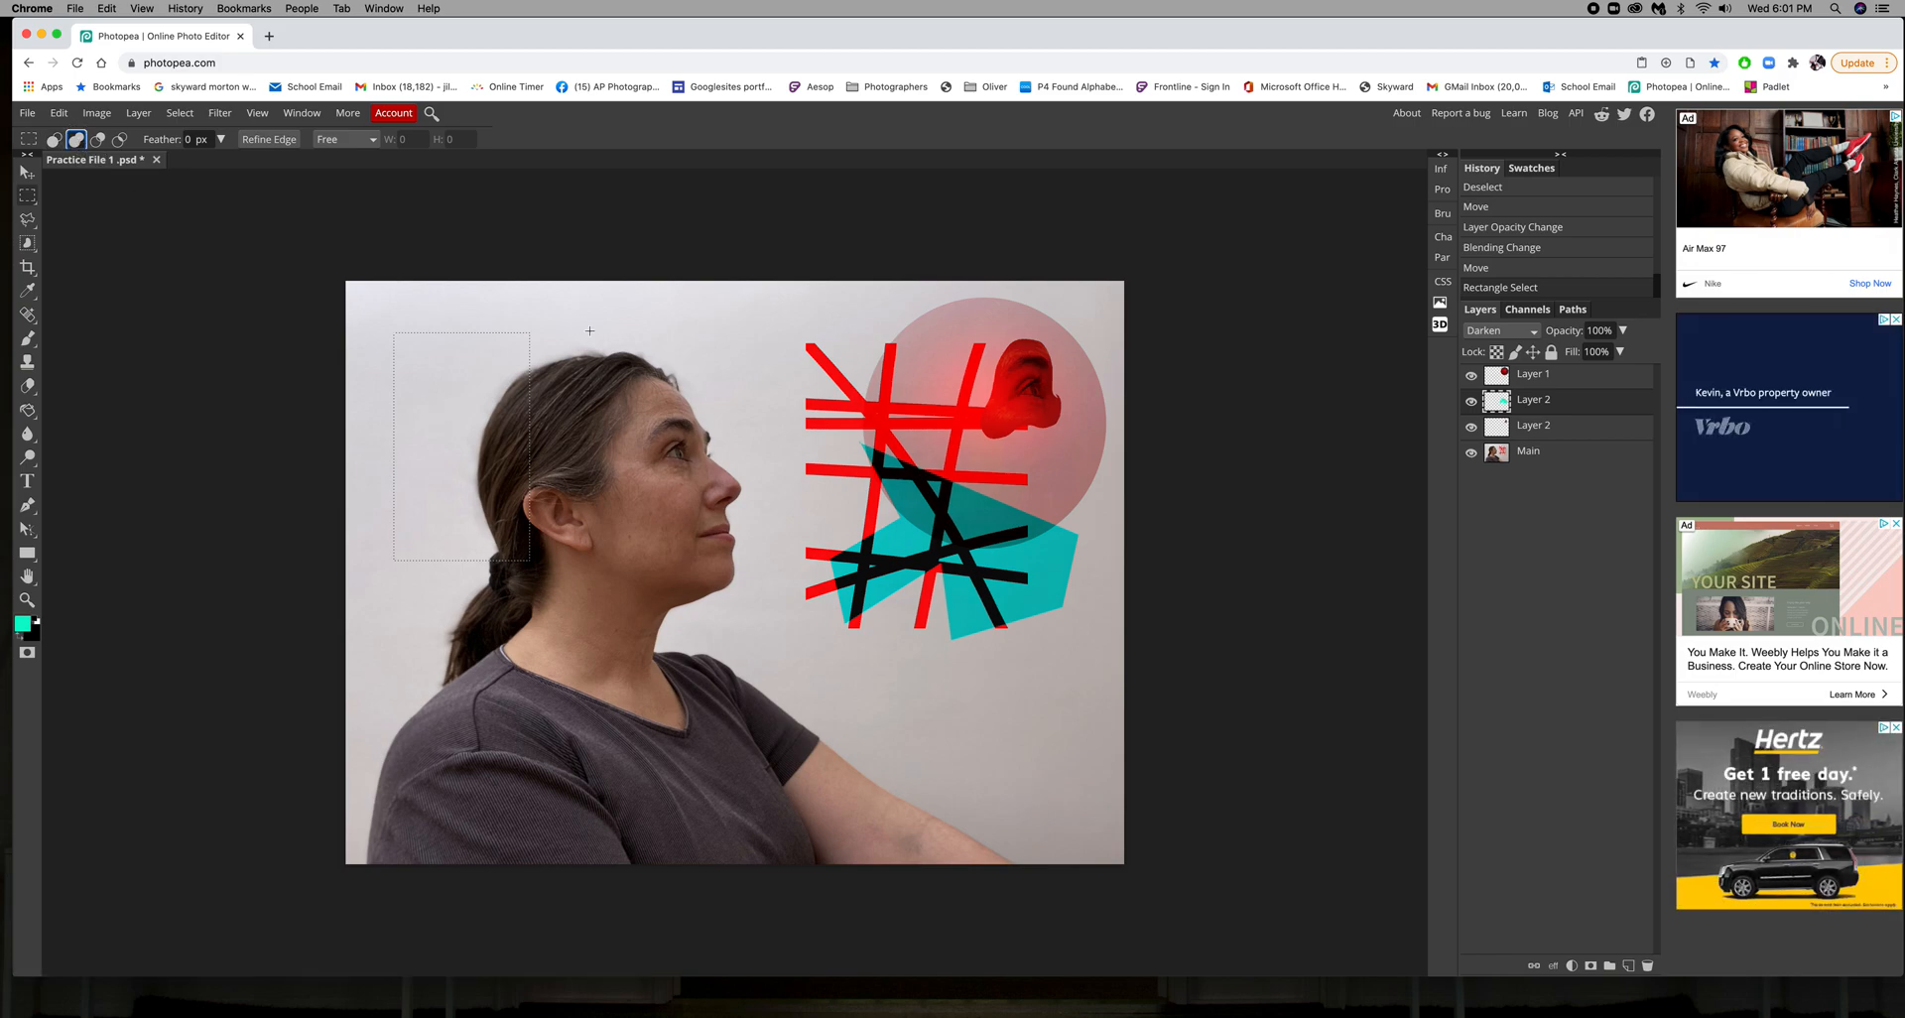
left_click_drag(484, 357, 629, 394)
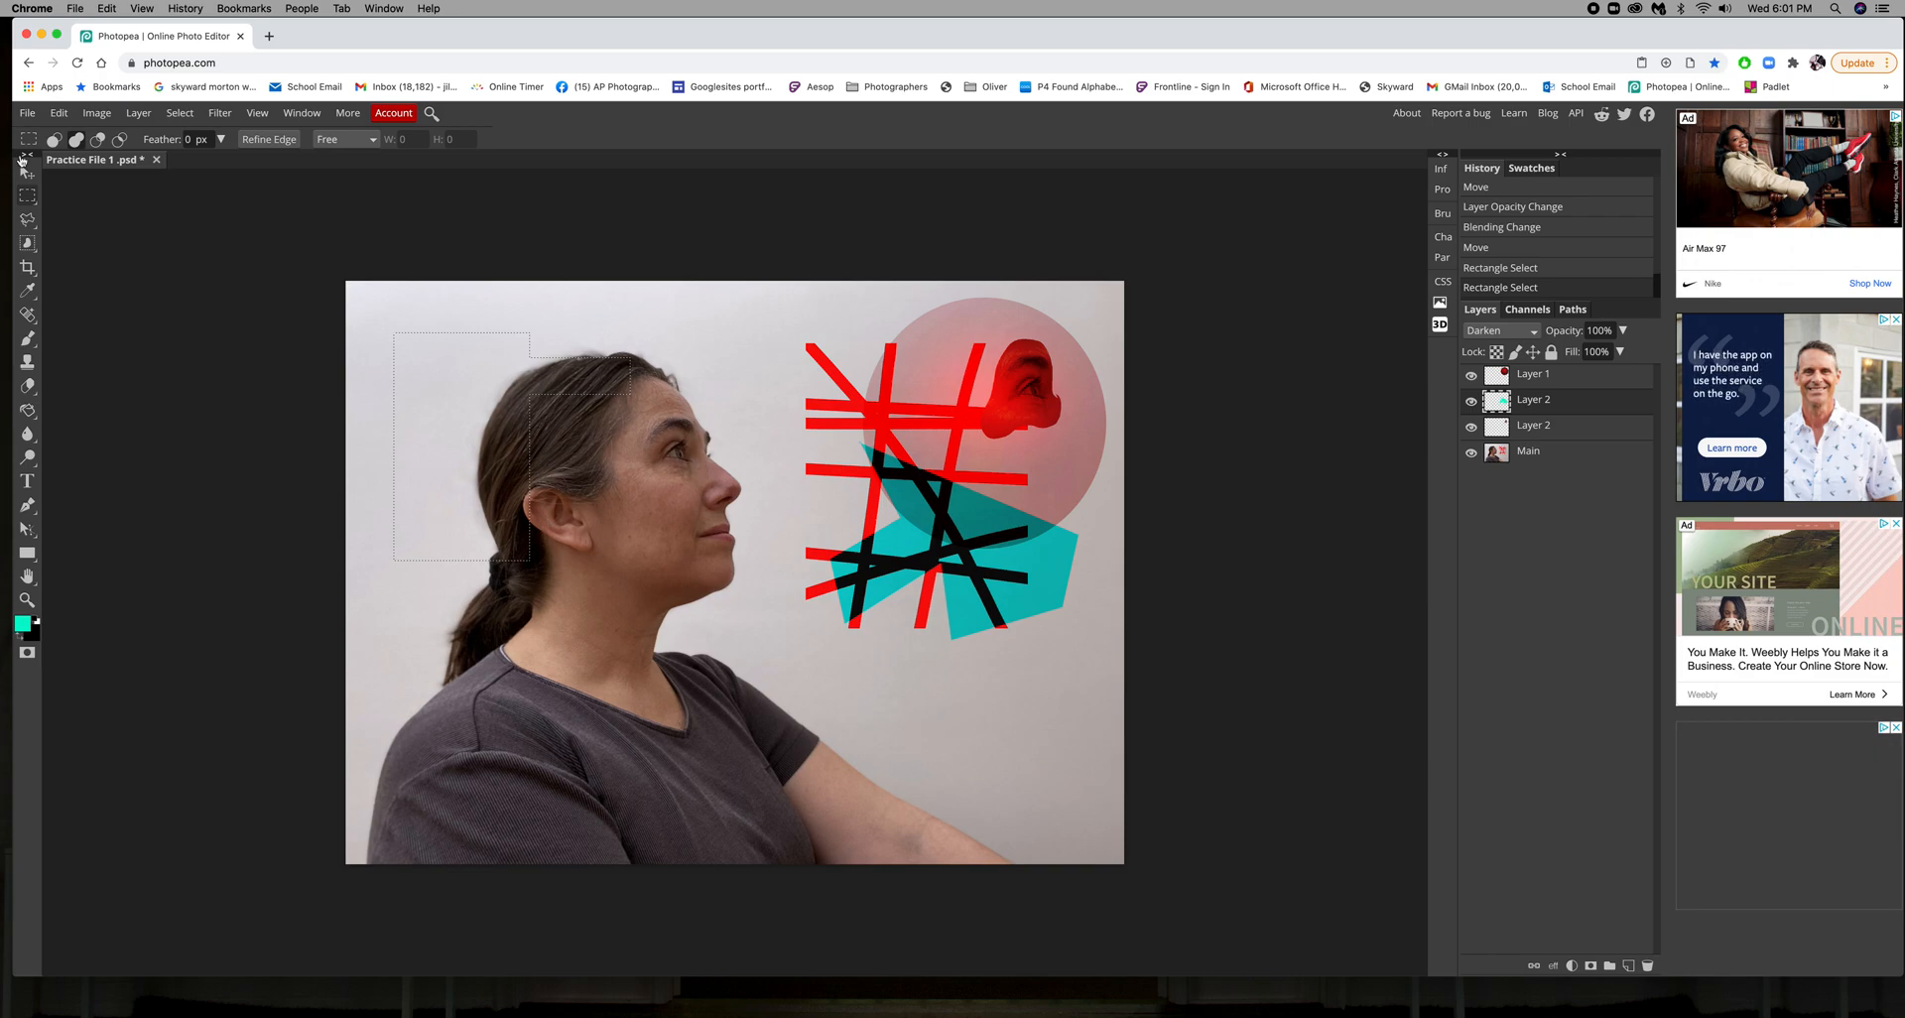
Subtract a small circle from the lower part of the combined rectangular selection behind the head using Ellipse Select
left_click(98, 140)
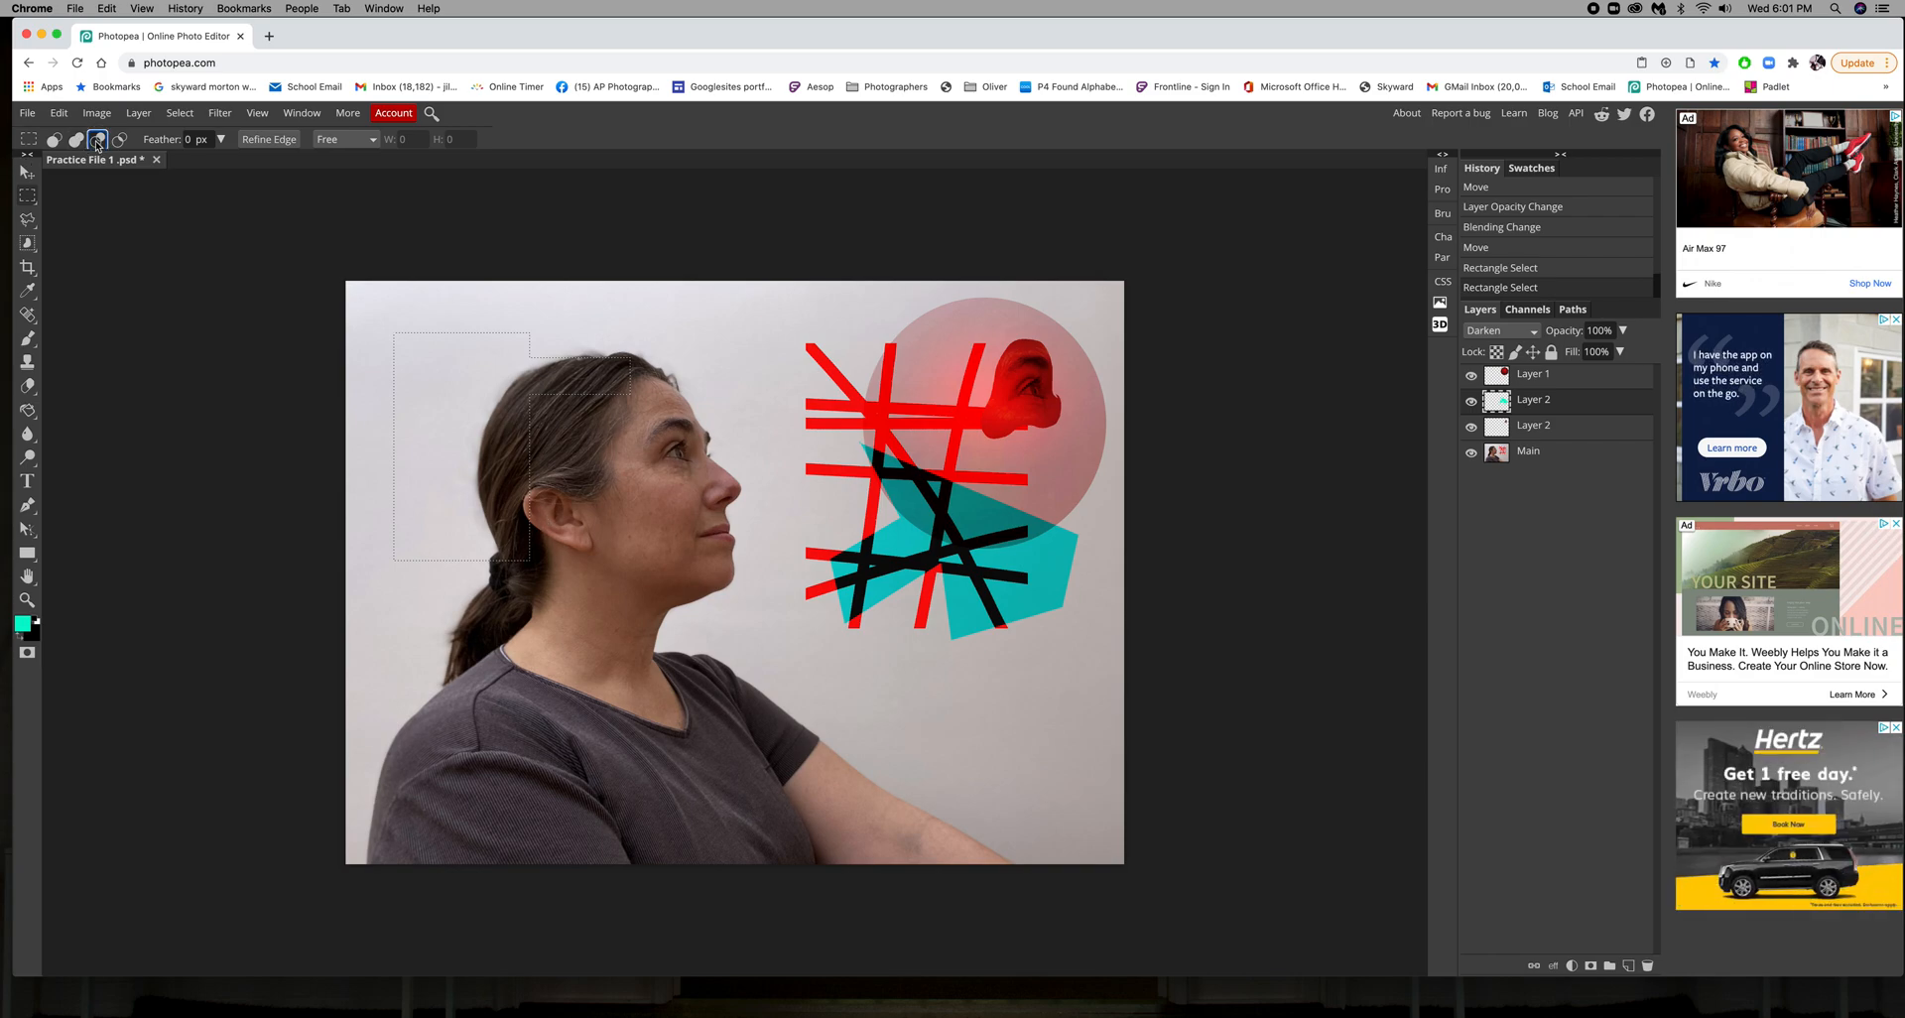
right_click(35, 205)
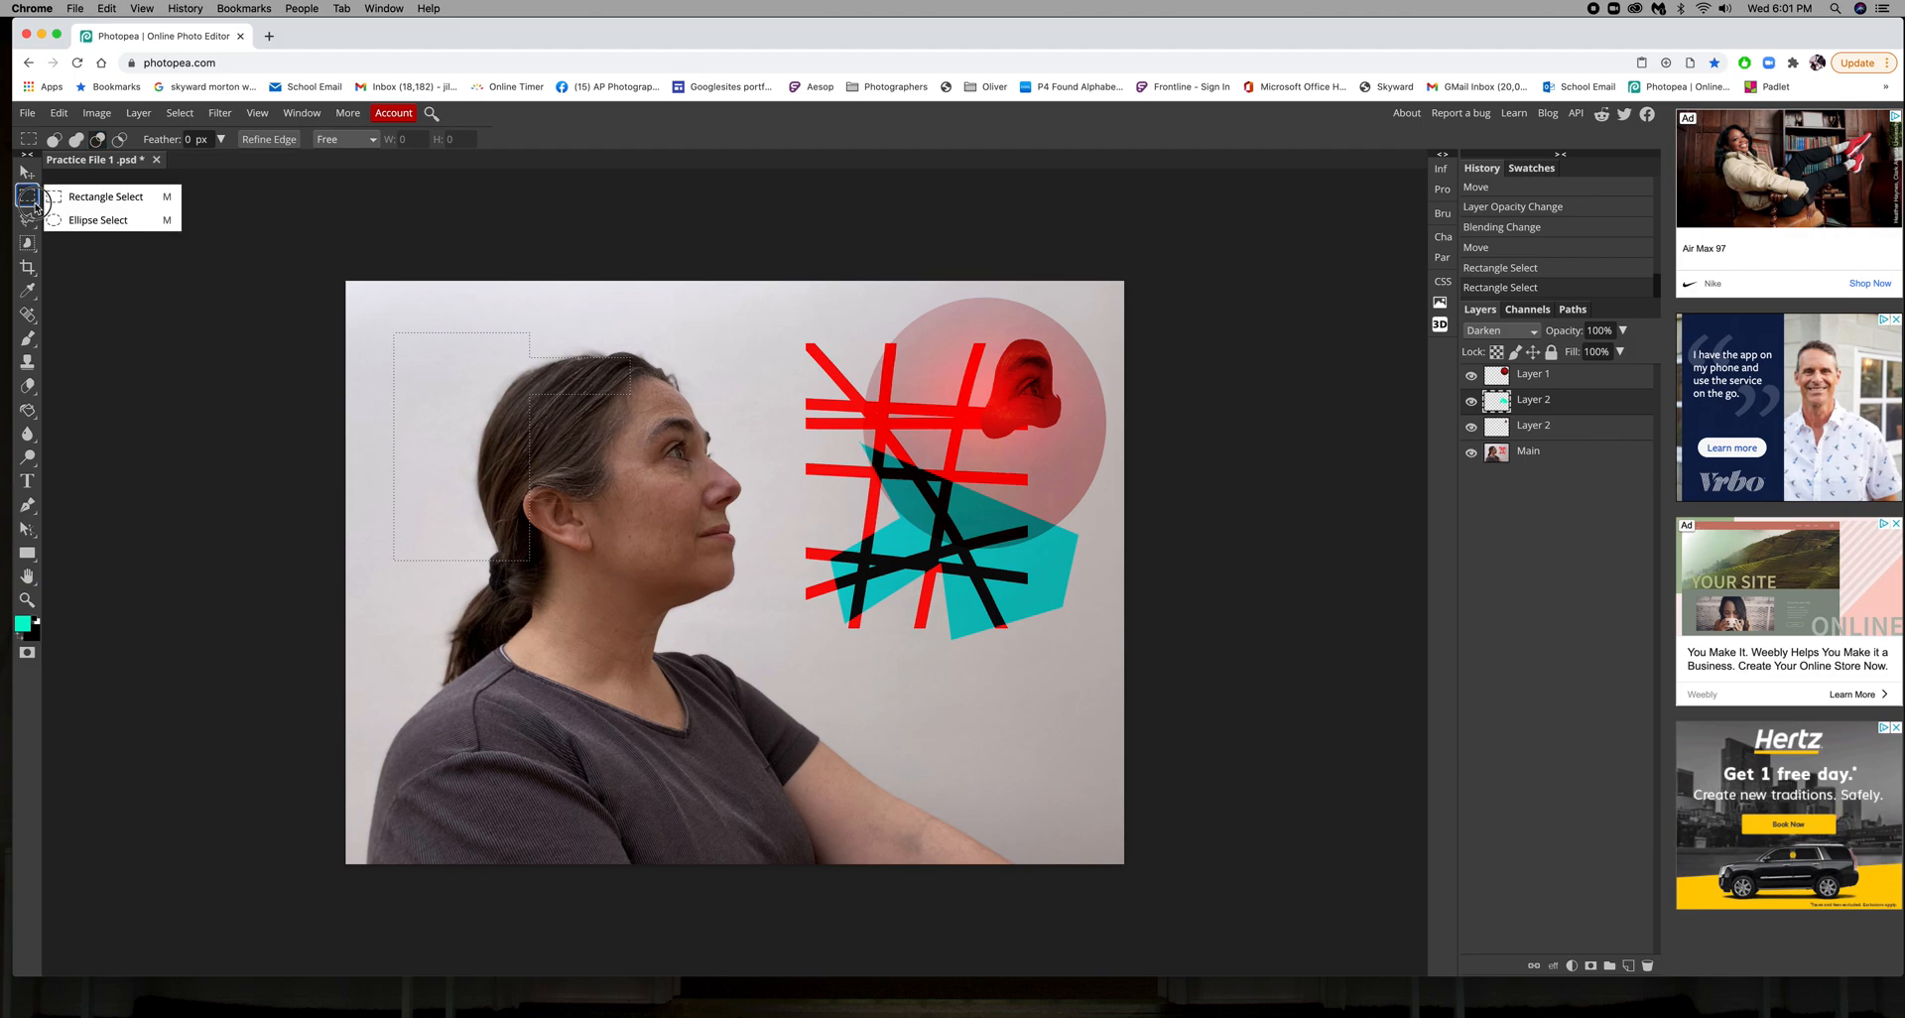
left_click(74, 217)
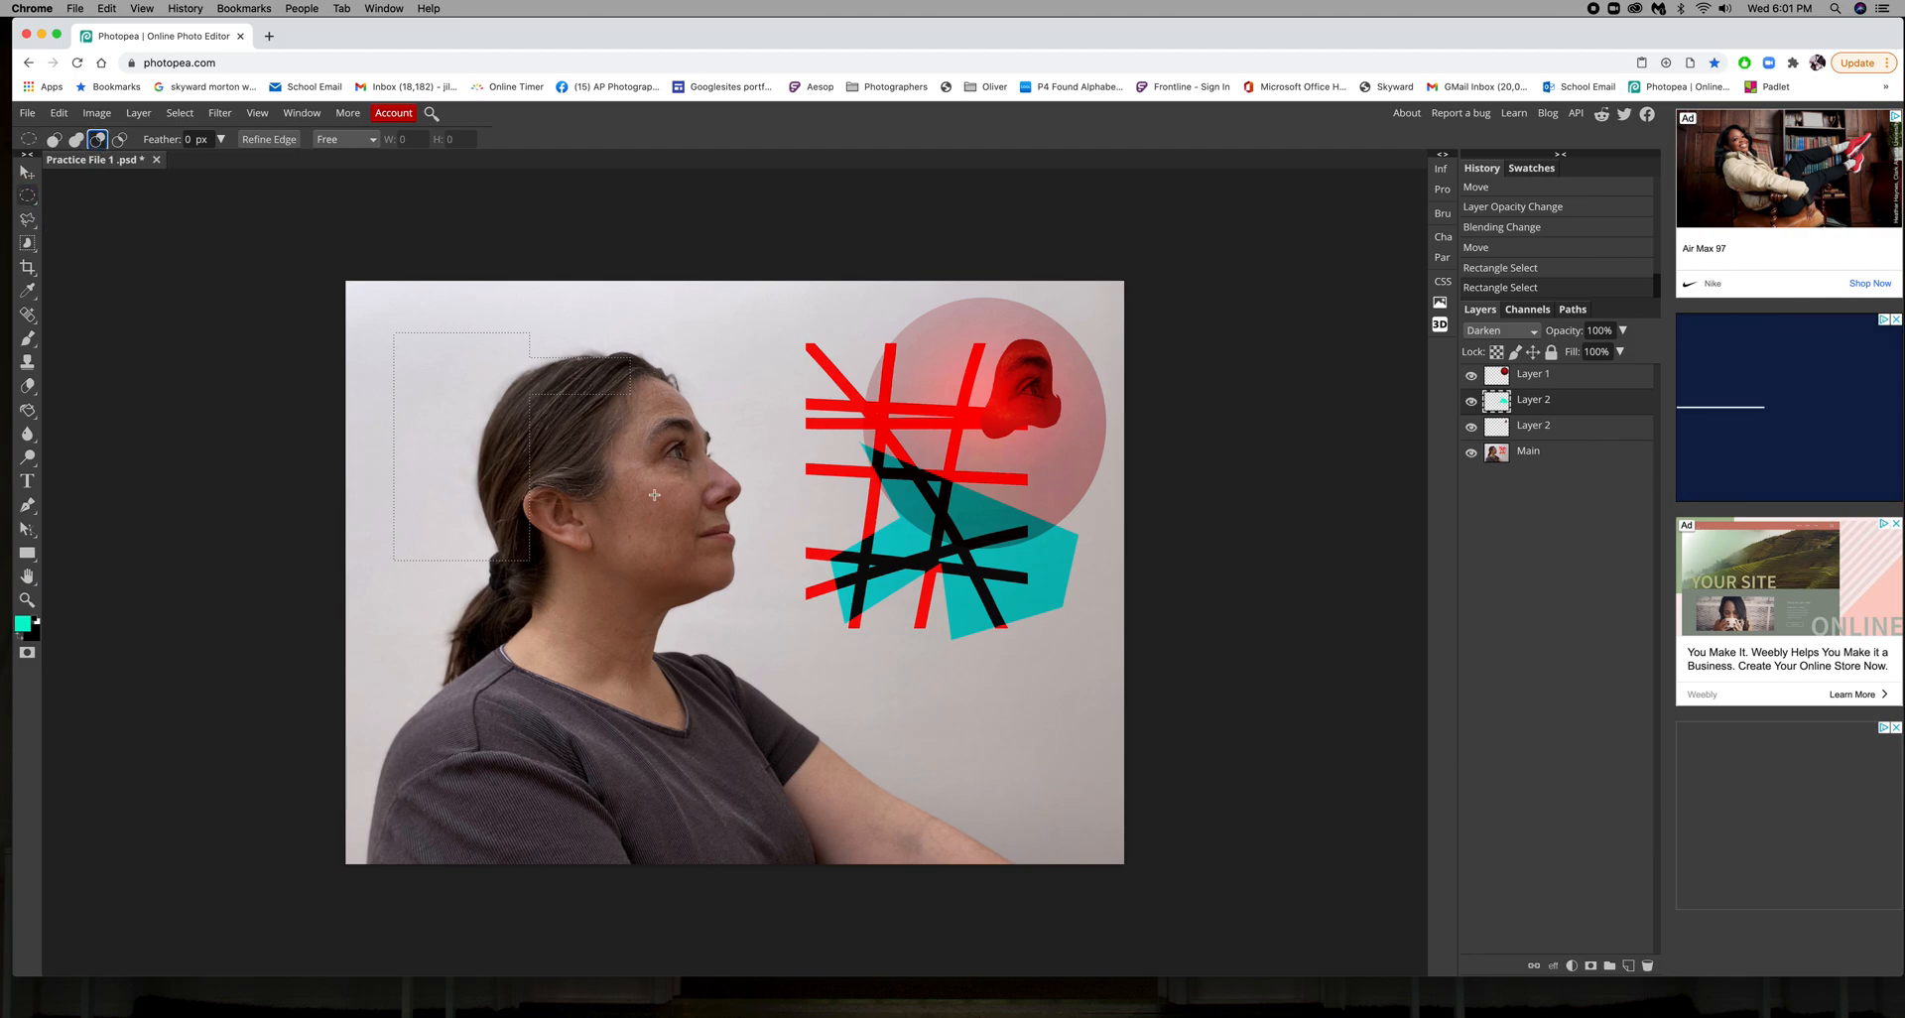
left_click_drag(427, 460, 502, 530)
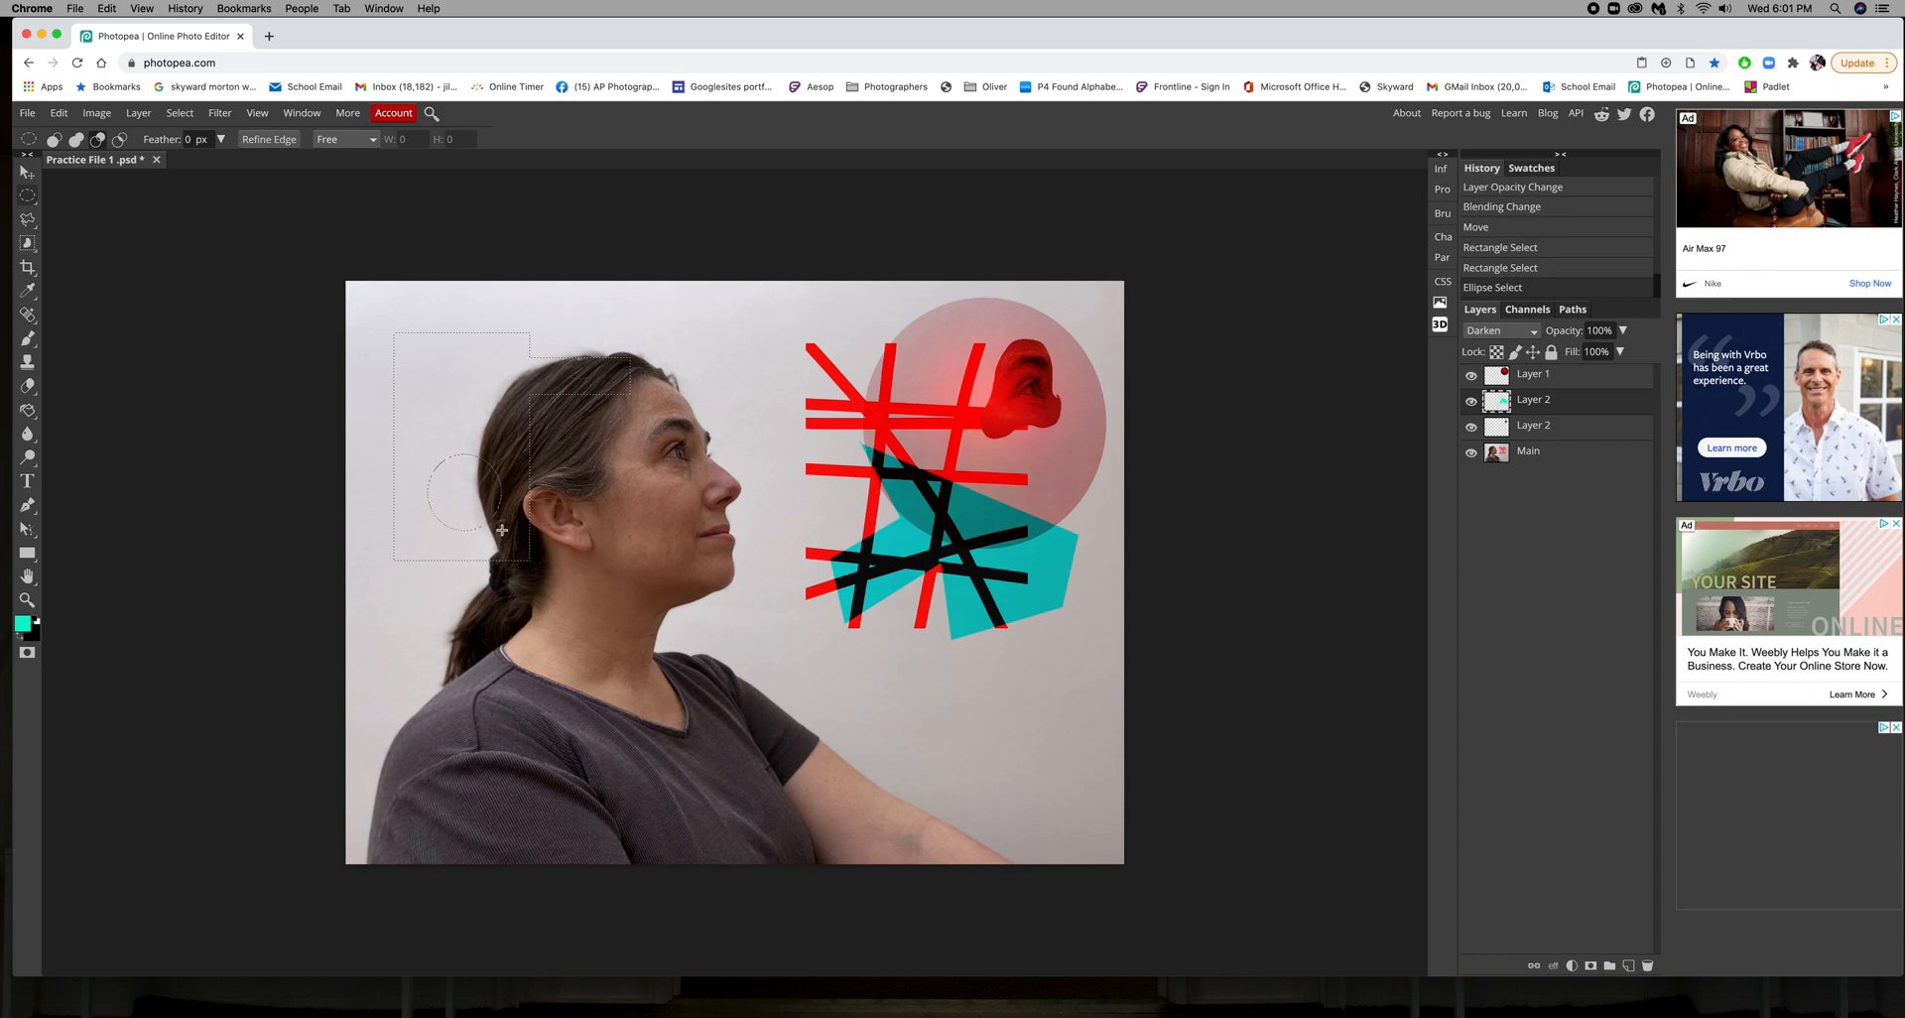
Add a new layer and fill the combined selection with yellow-green #dee678 using the Paint Bucket Tool
left_click(1627, 965)
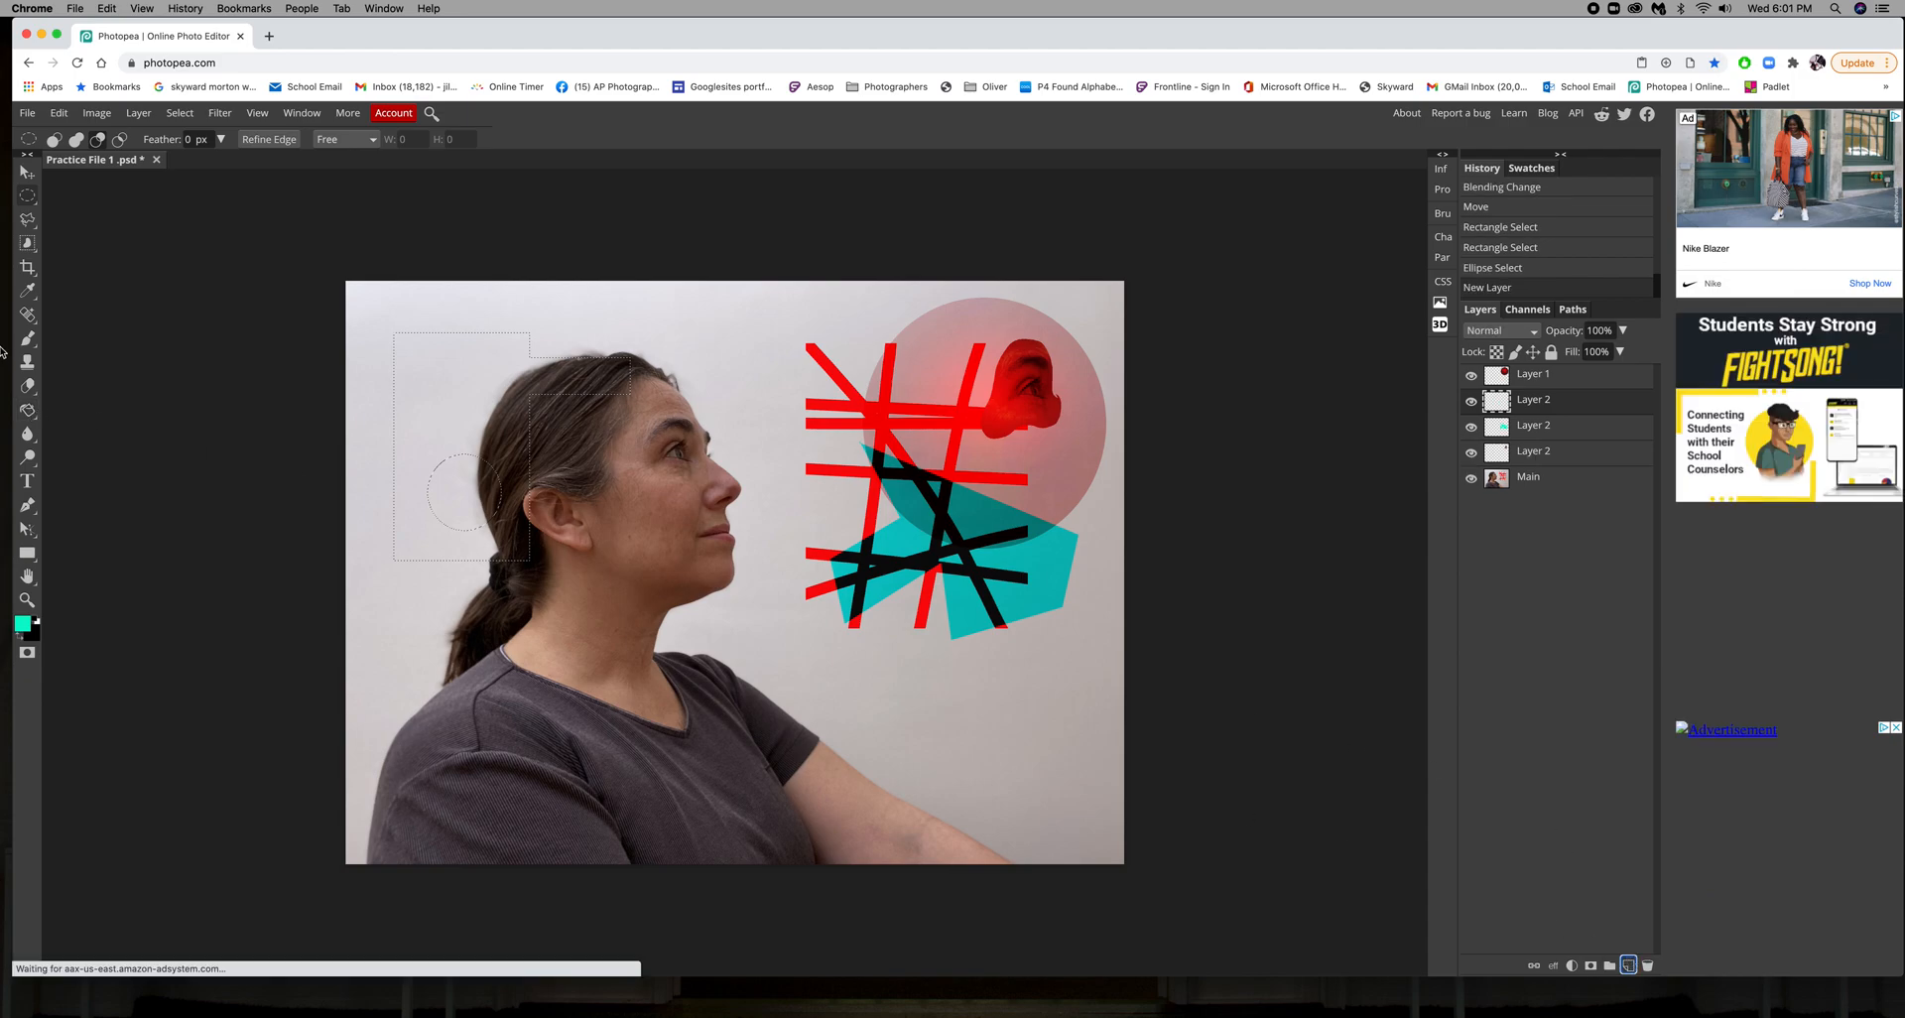
right_click(29, 411)
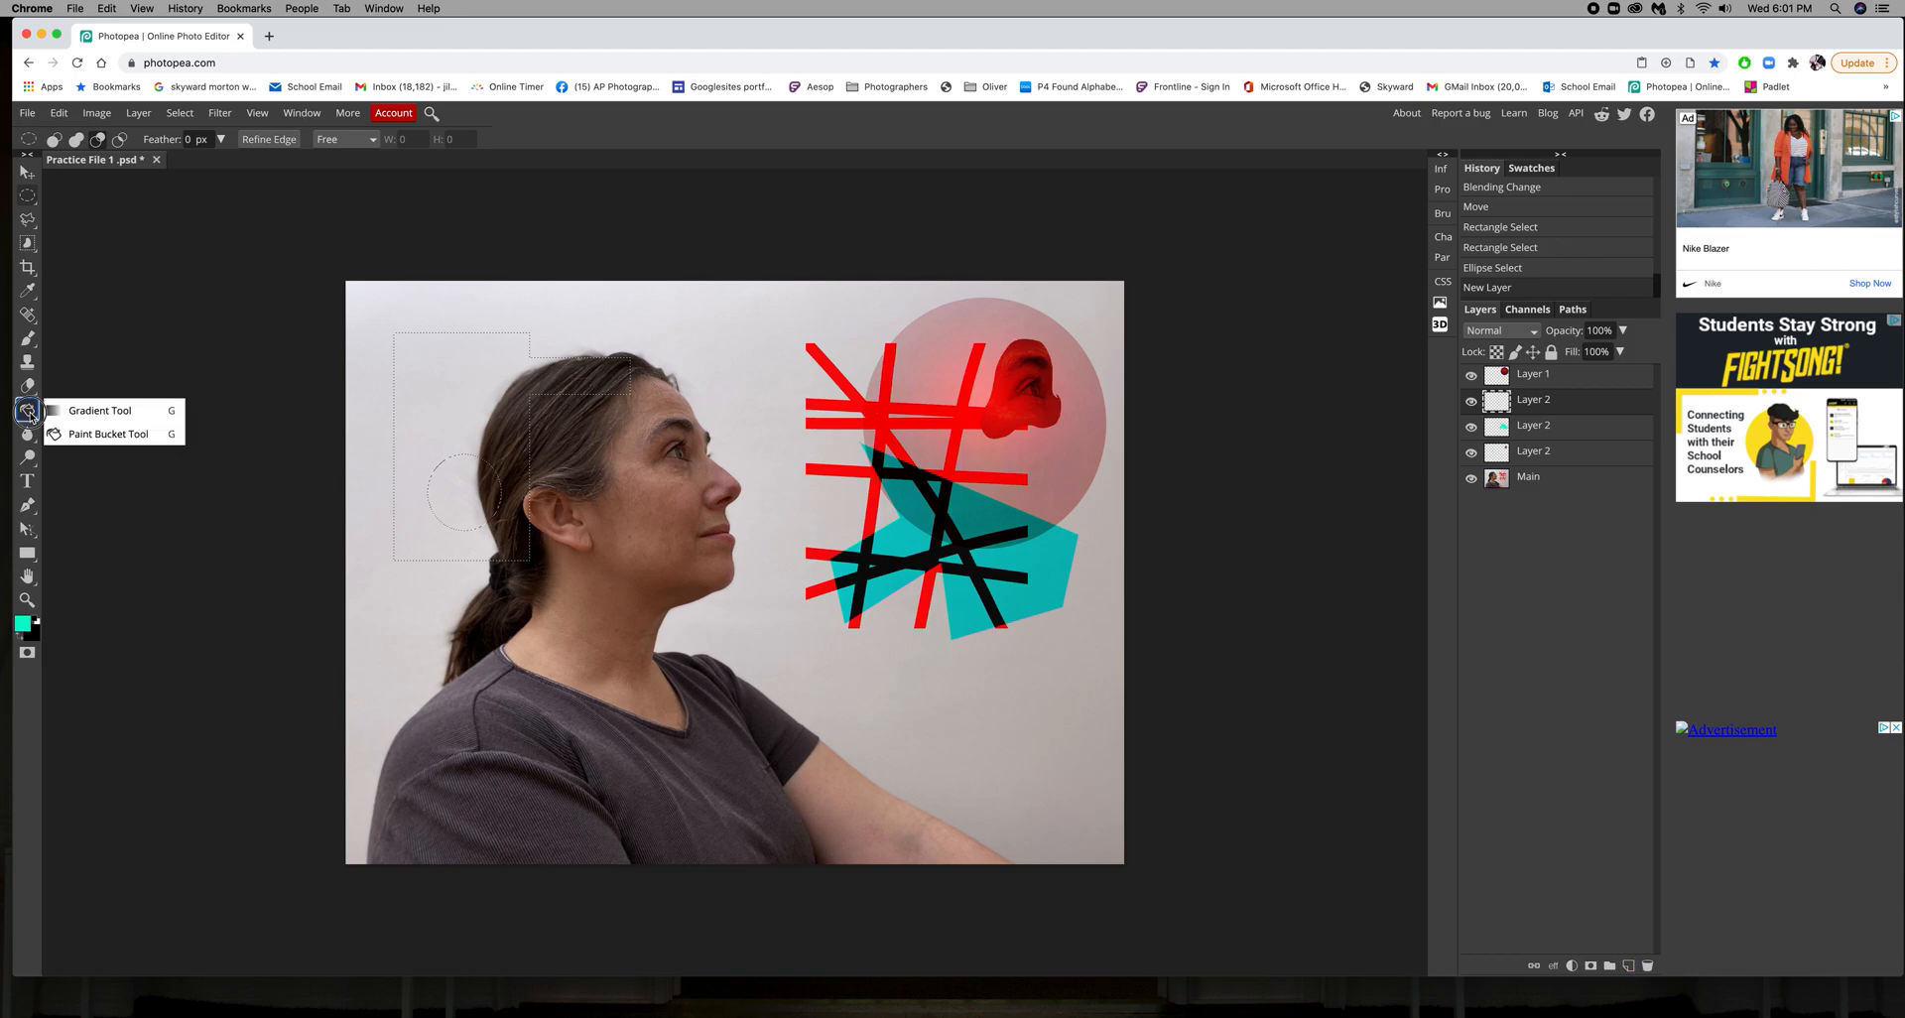
left_click(96, 434)
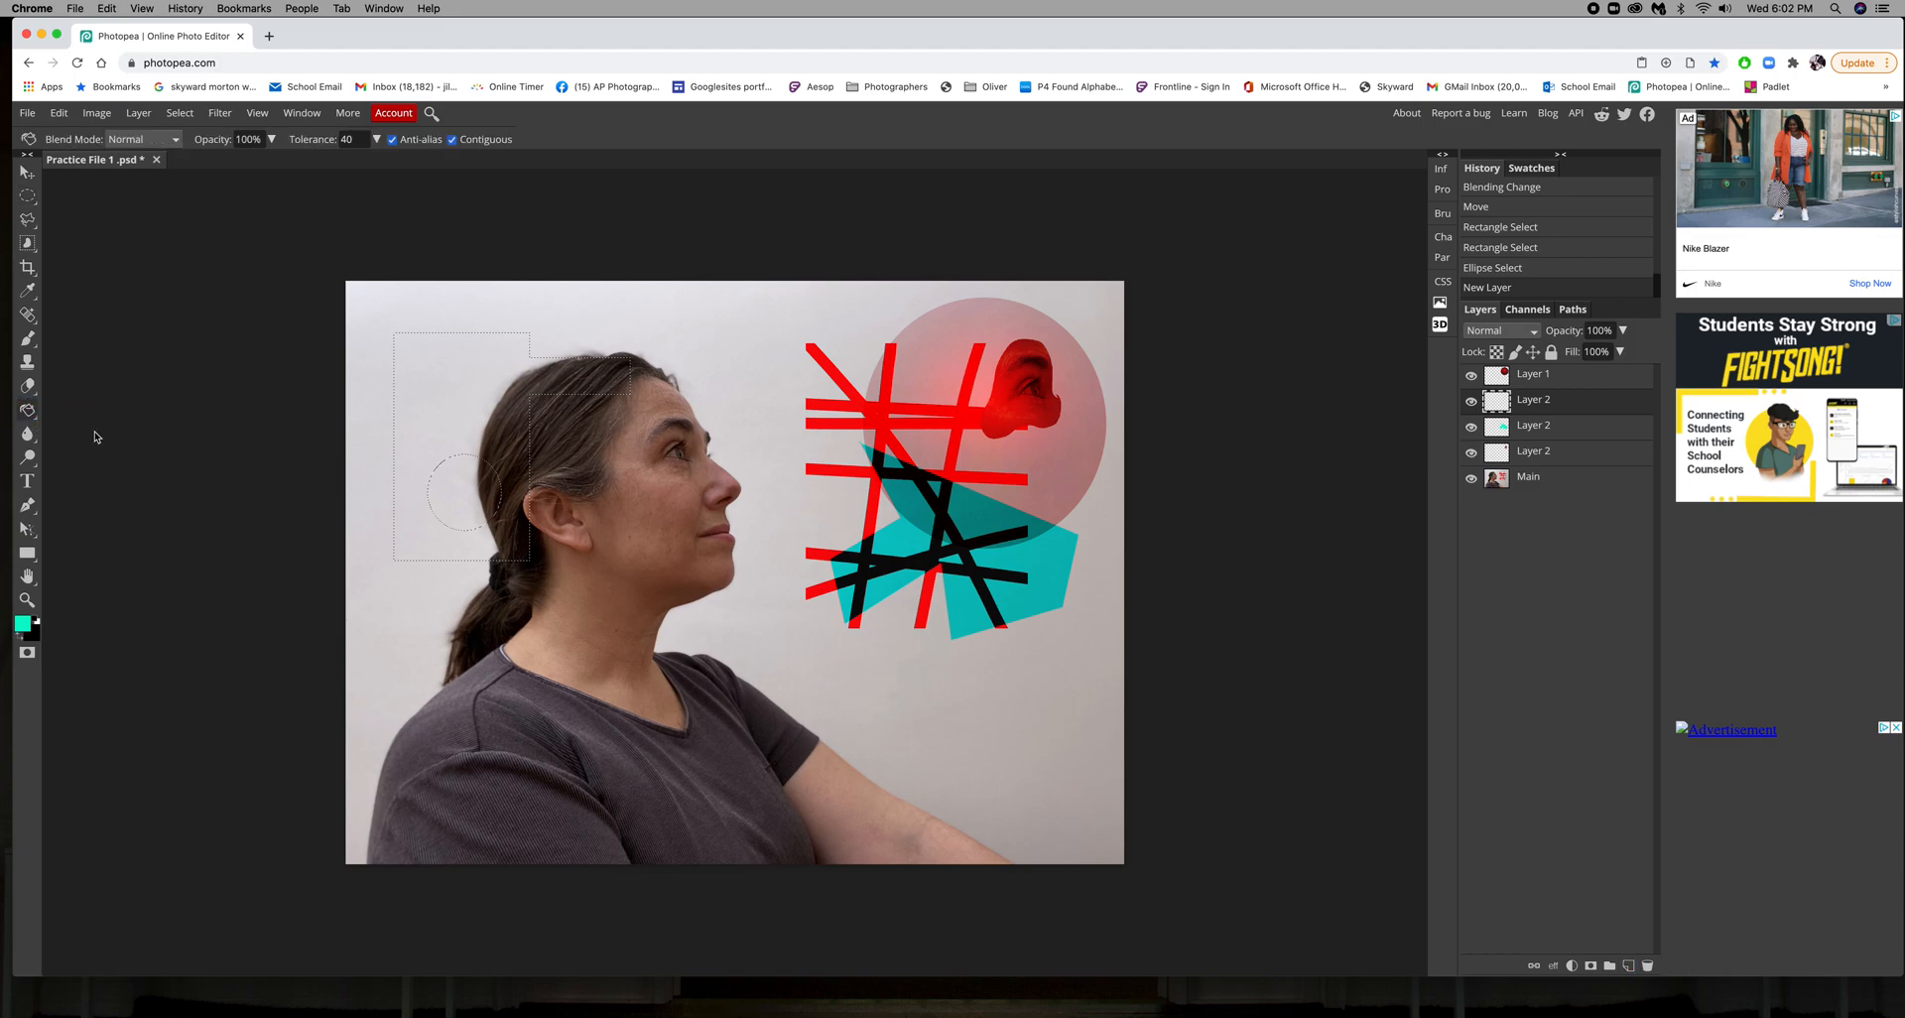
left_click(22, 623)
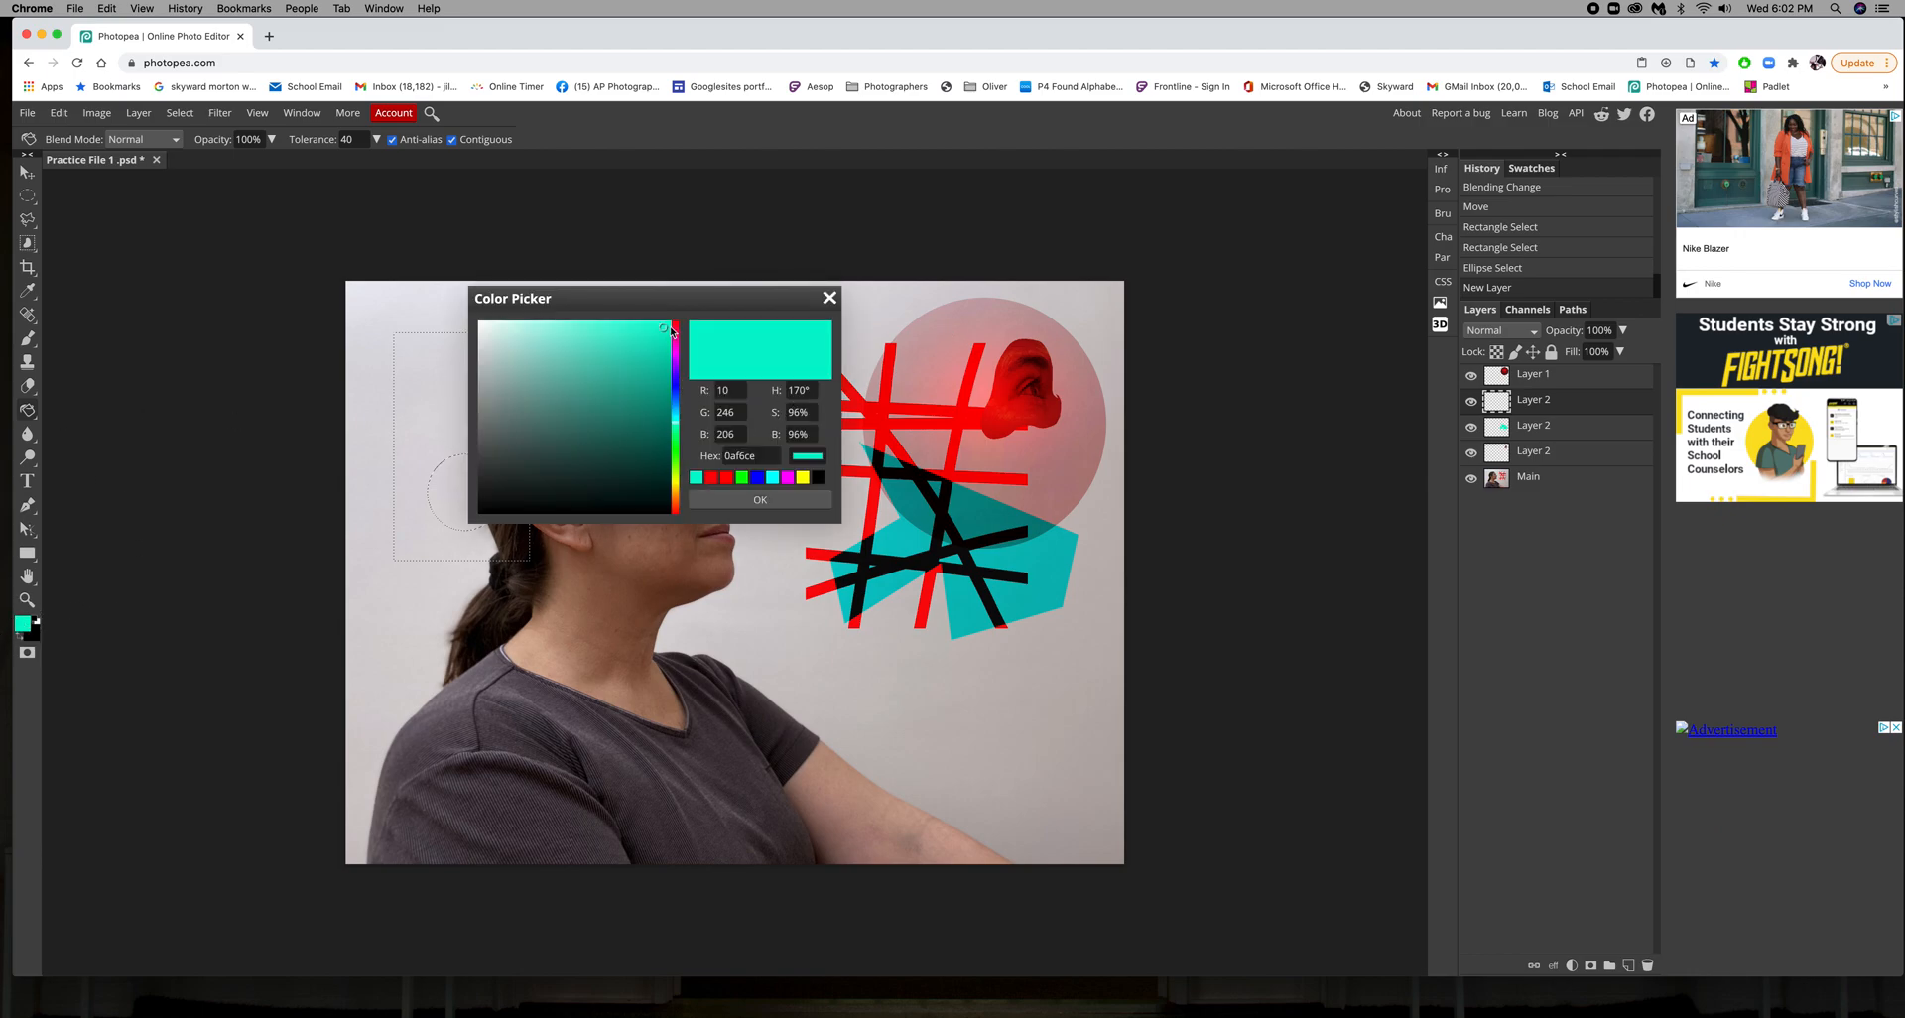
left_click(676, 379)
left_click_drag(676, 379, 676, 464)
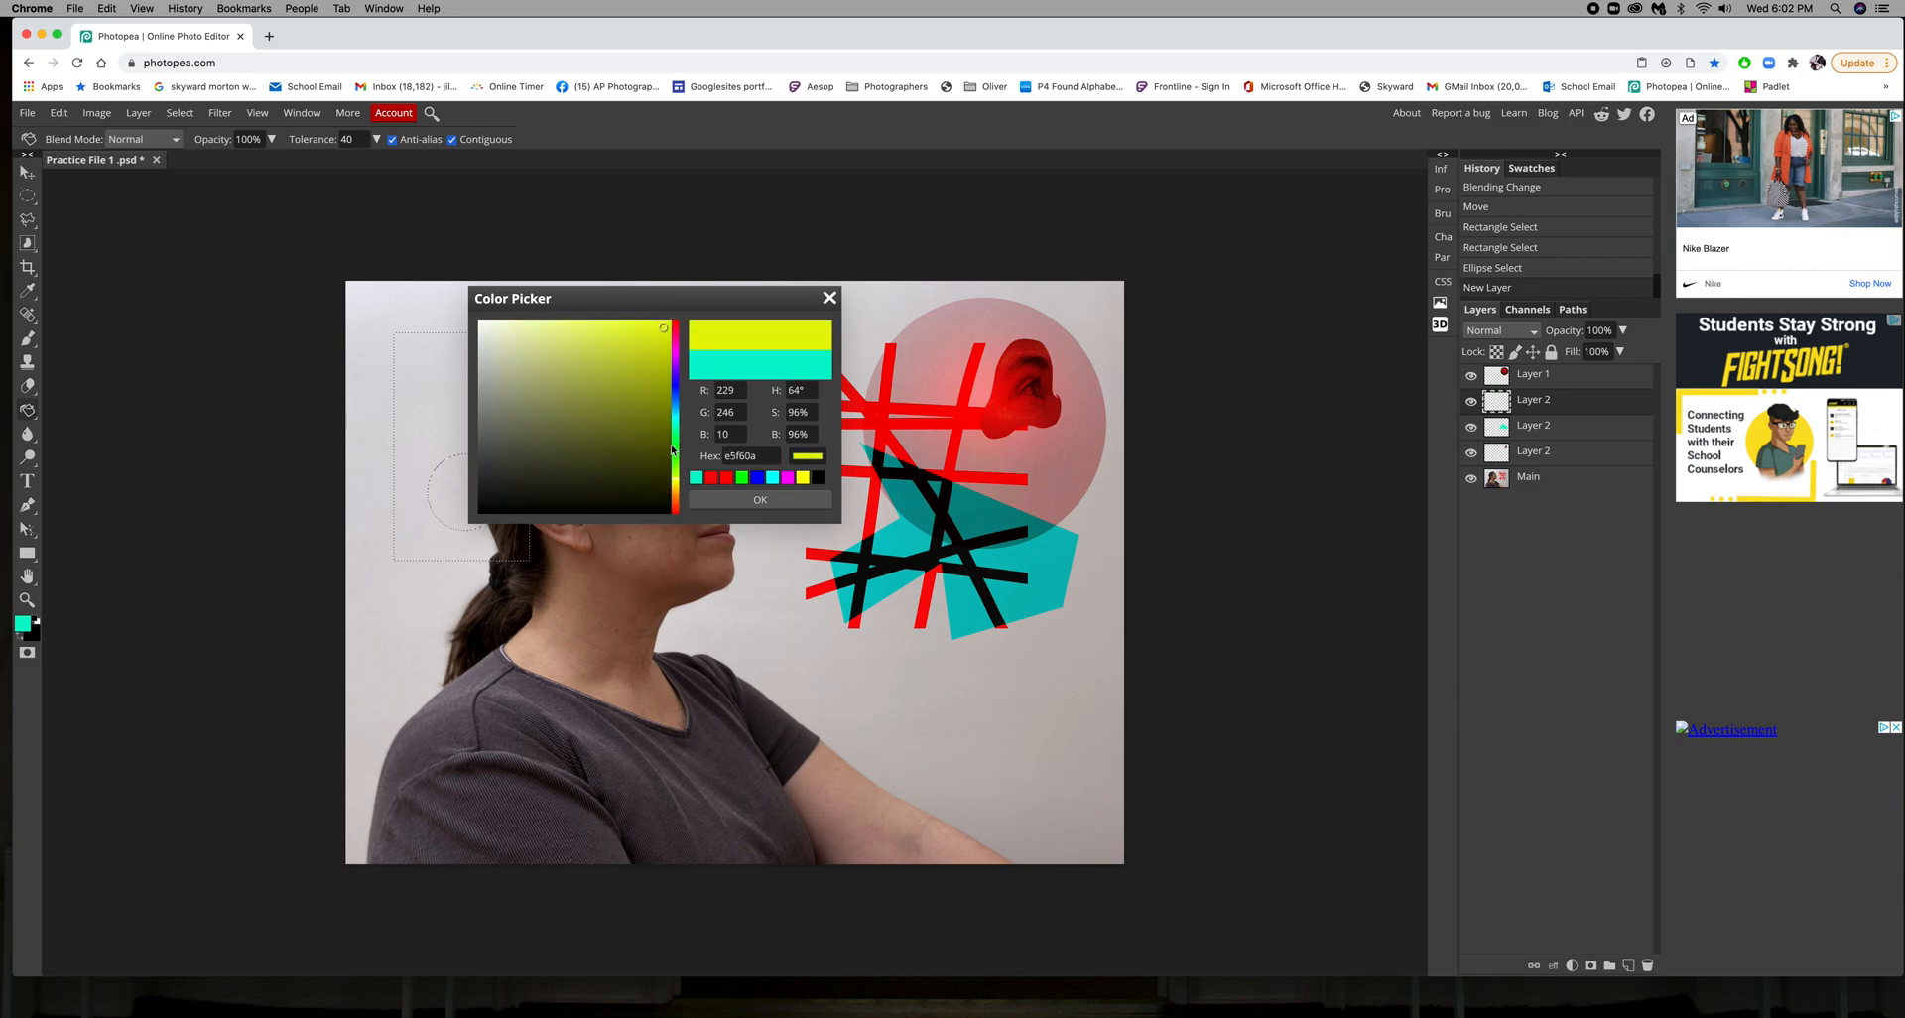
left_click_drag(668, 332, 570, 340)
left_click(776, 510)
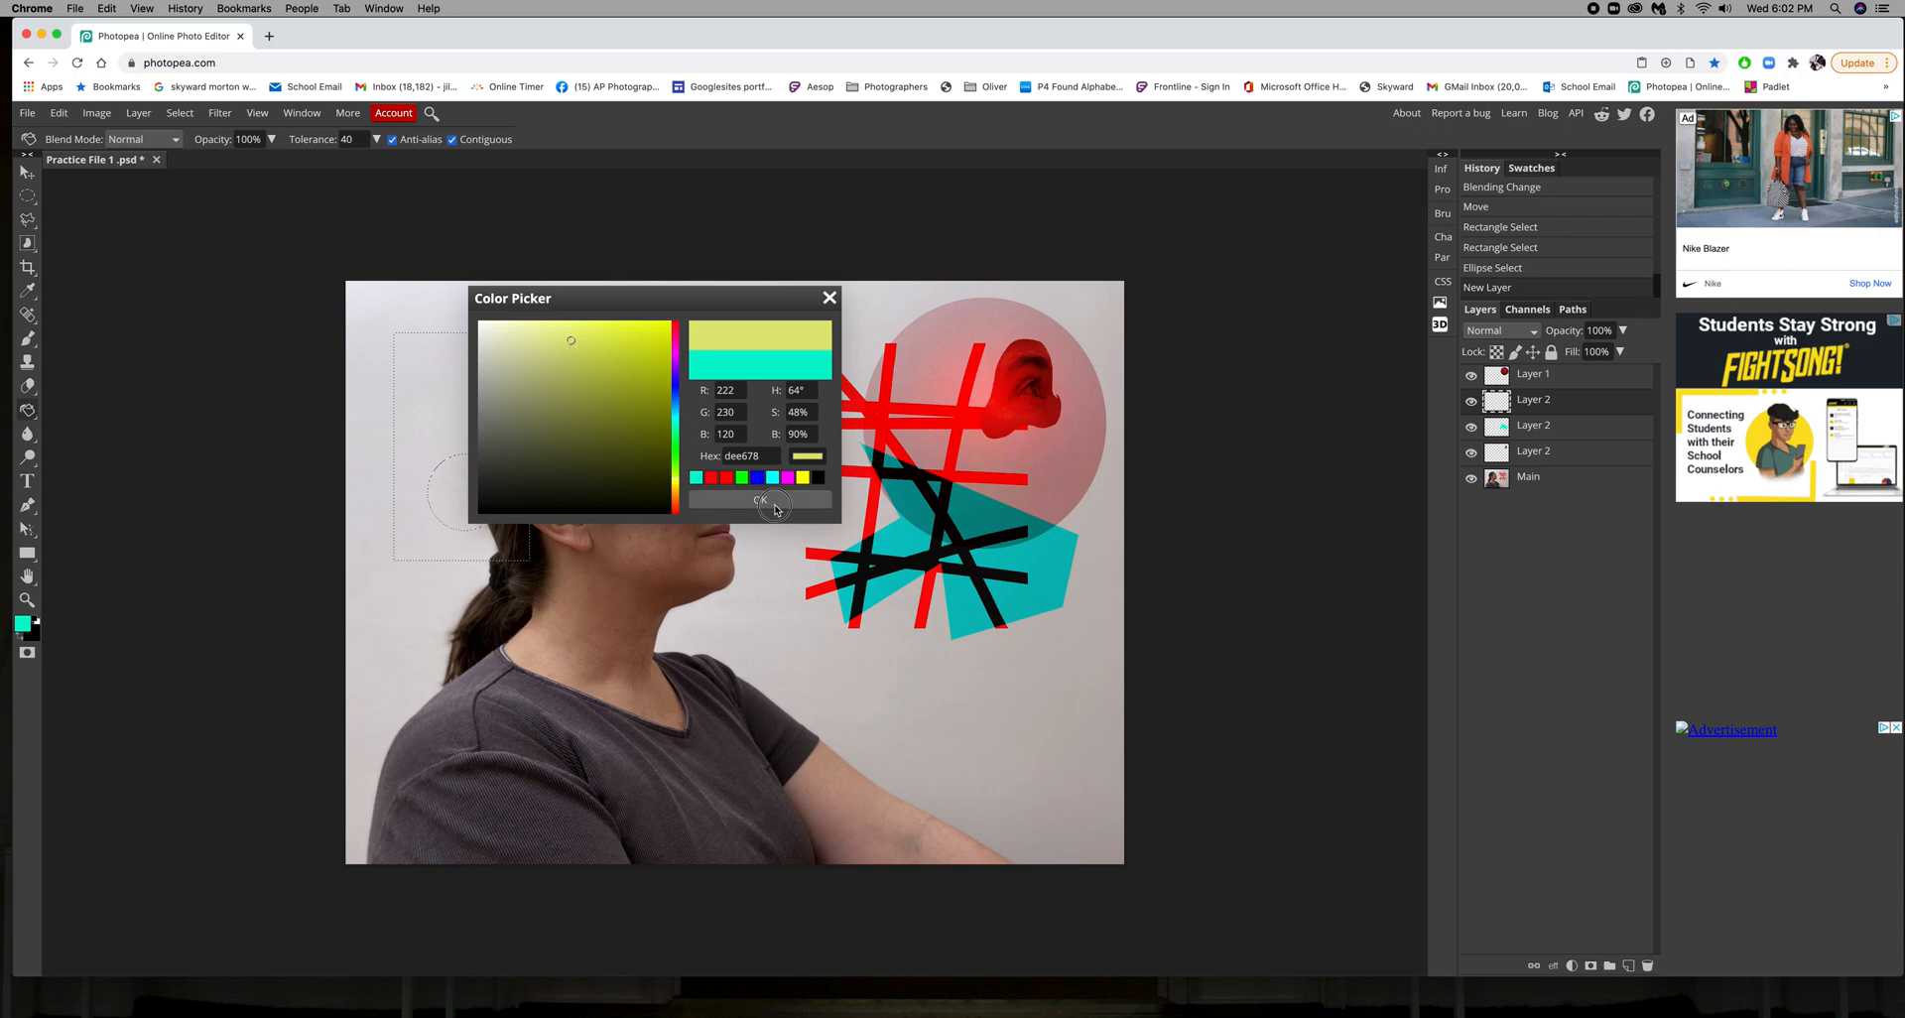
left_click(461, 394)
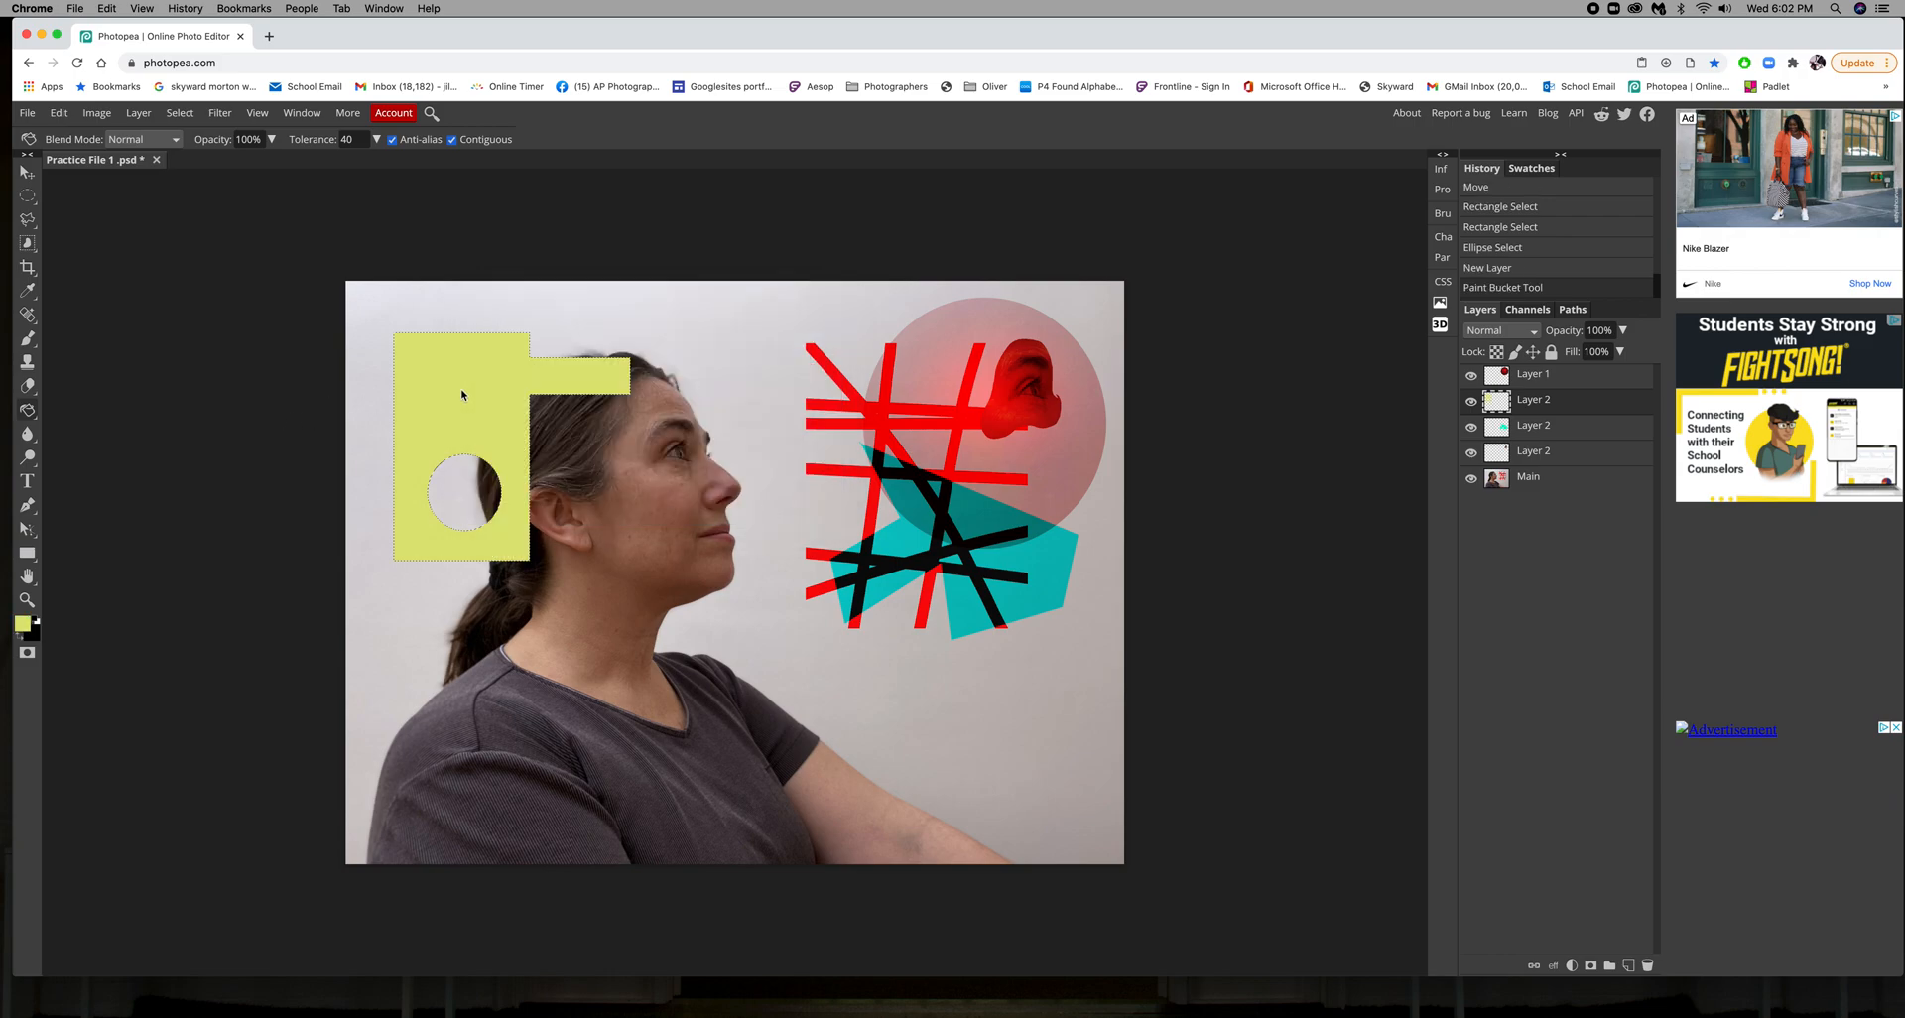
Deselect the yellow-green shape and move it off the head onto the red lines and turquoise shape
left_click(27, 172)
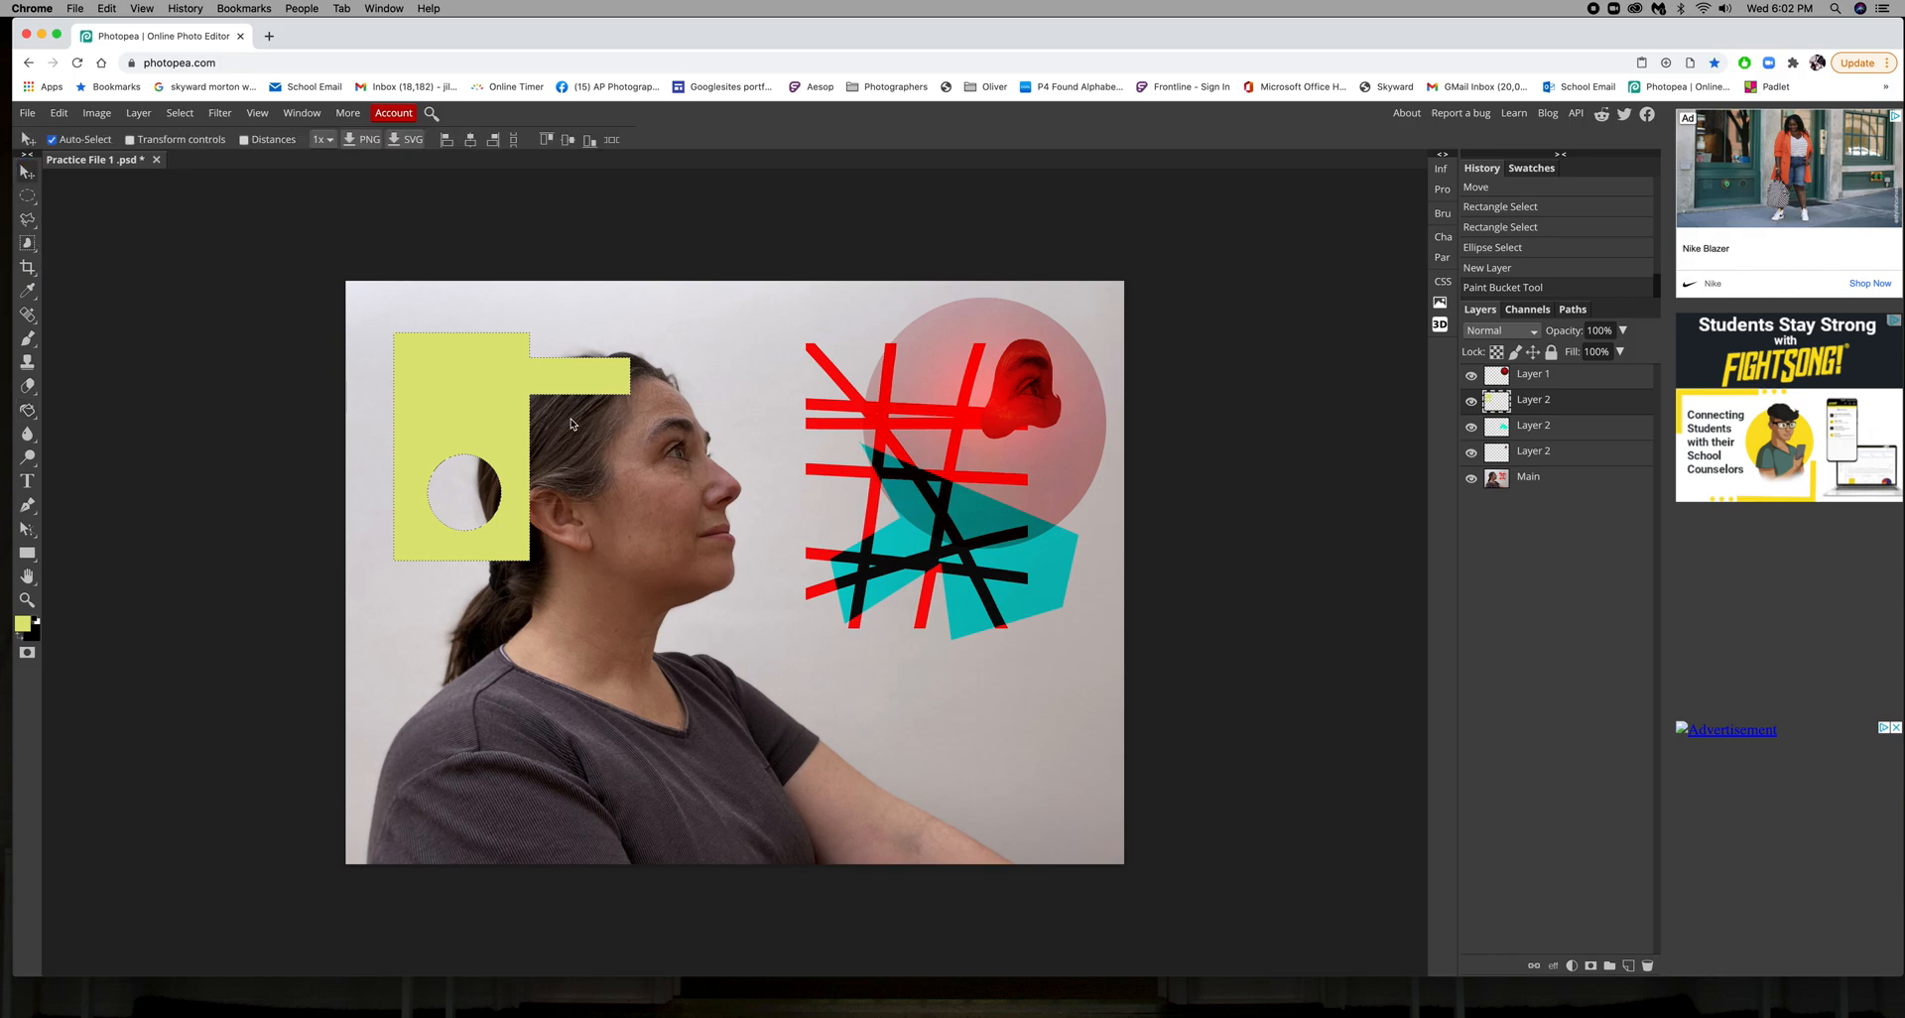
left_click_drag(497, 395, 544, 493)
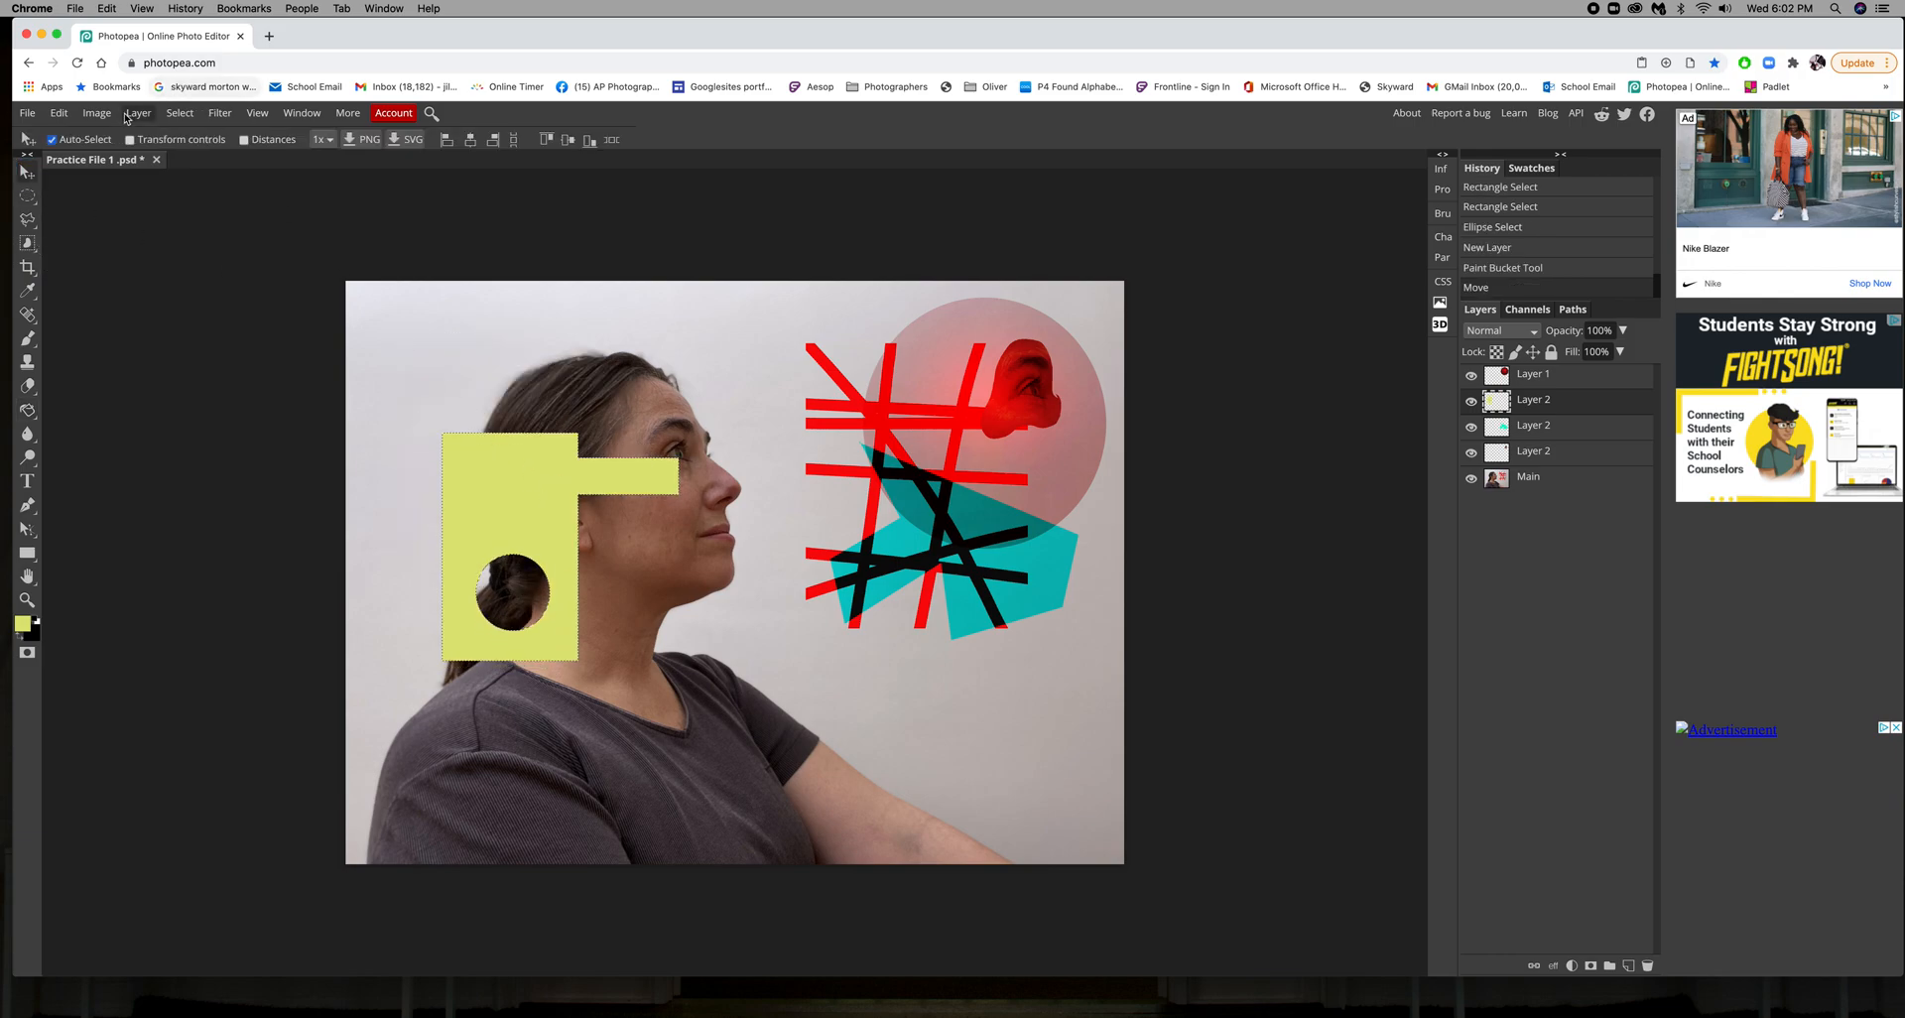
left_click(180, 112)
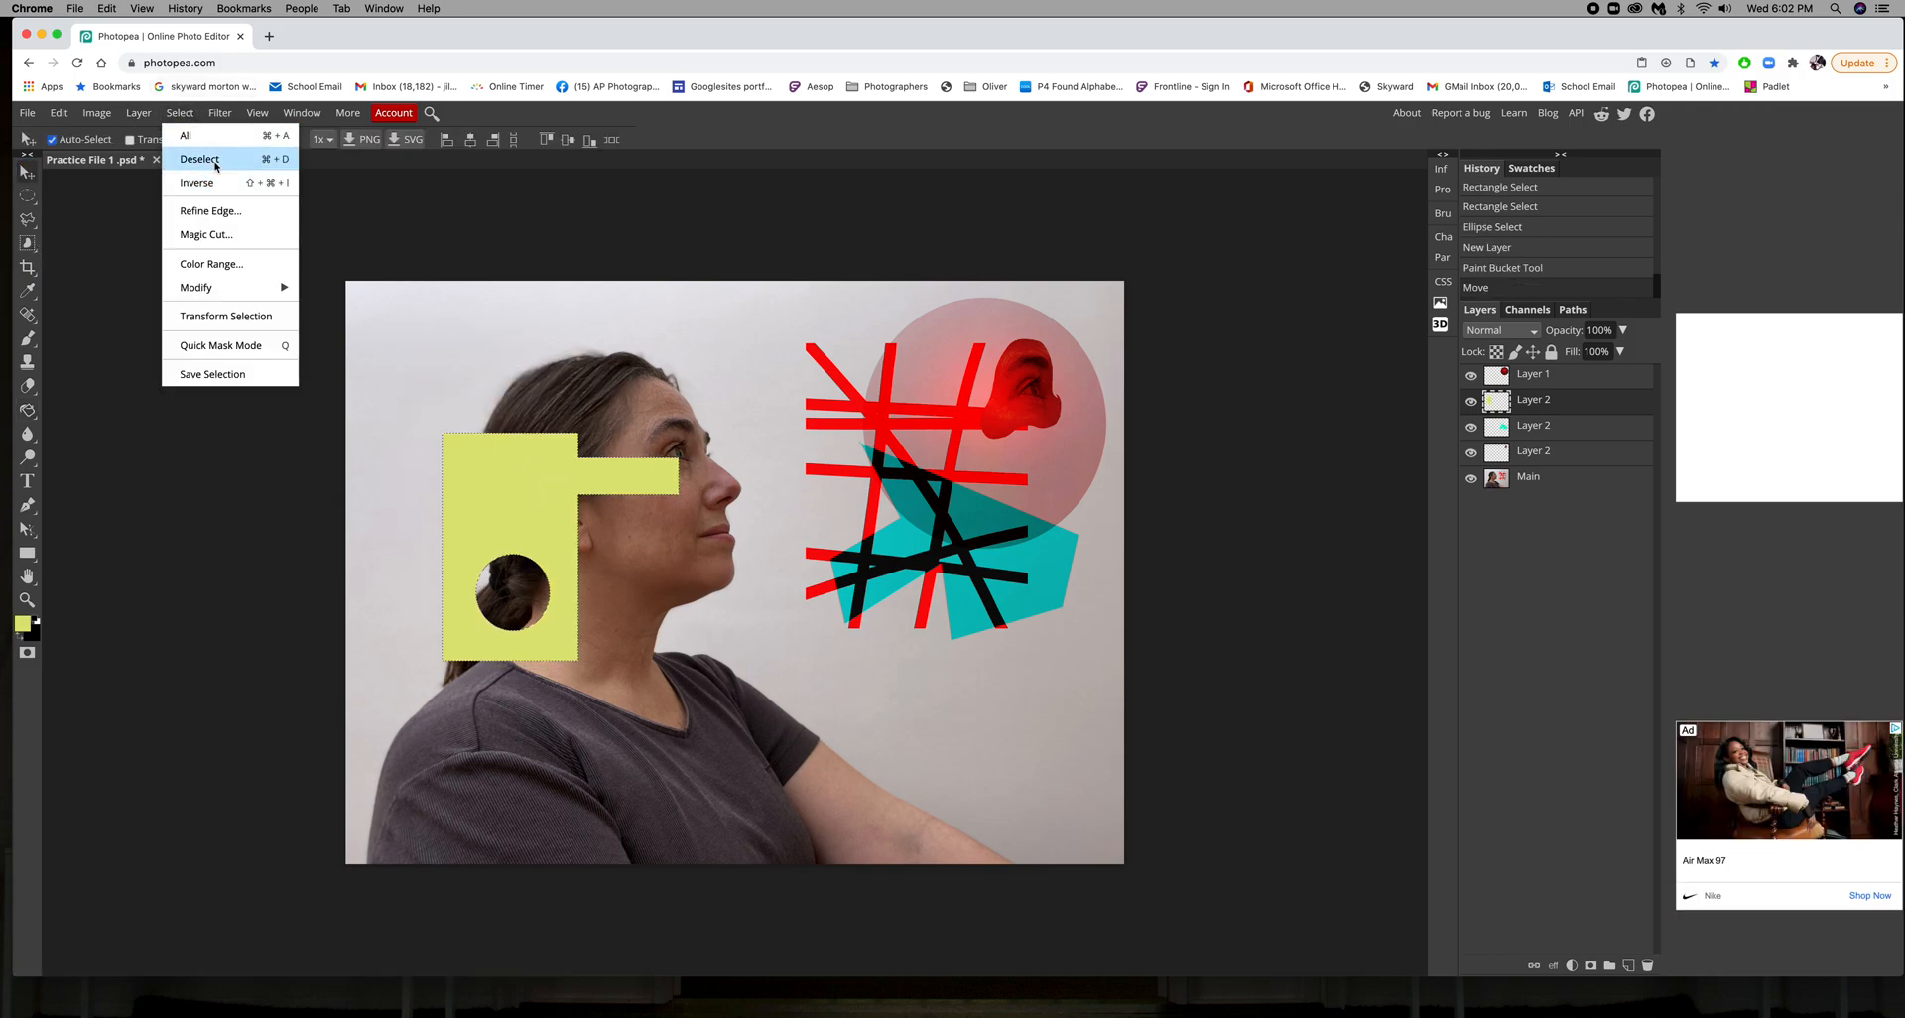
left_click(194, 159)
left_click_drag(542, 499, 923, 471)
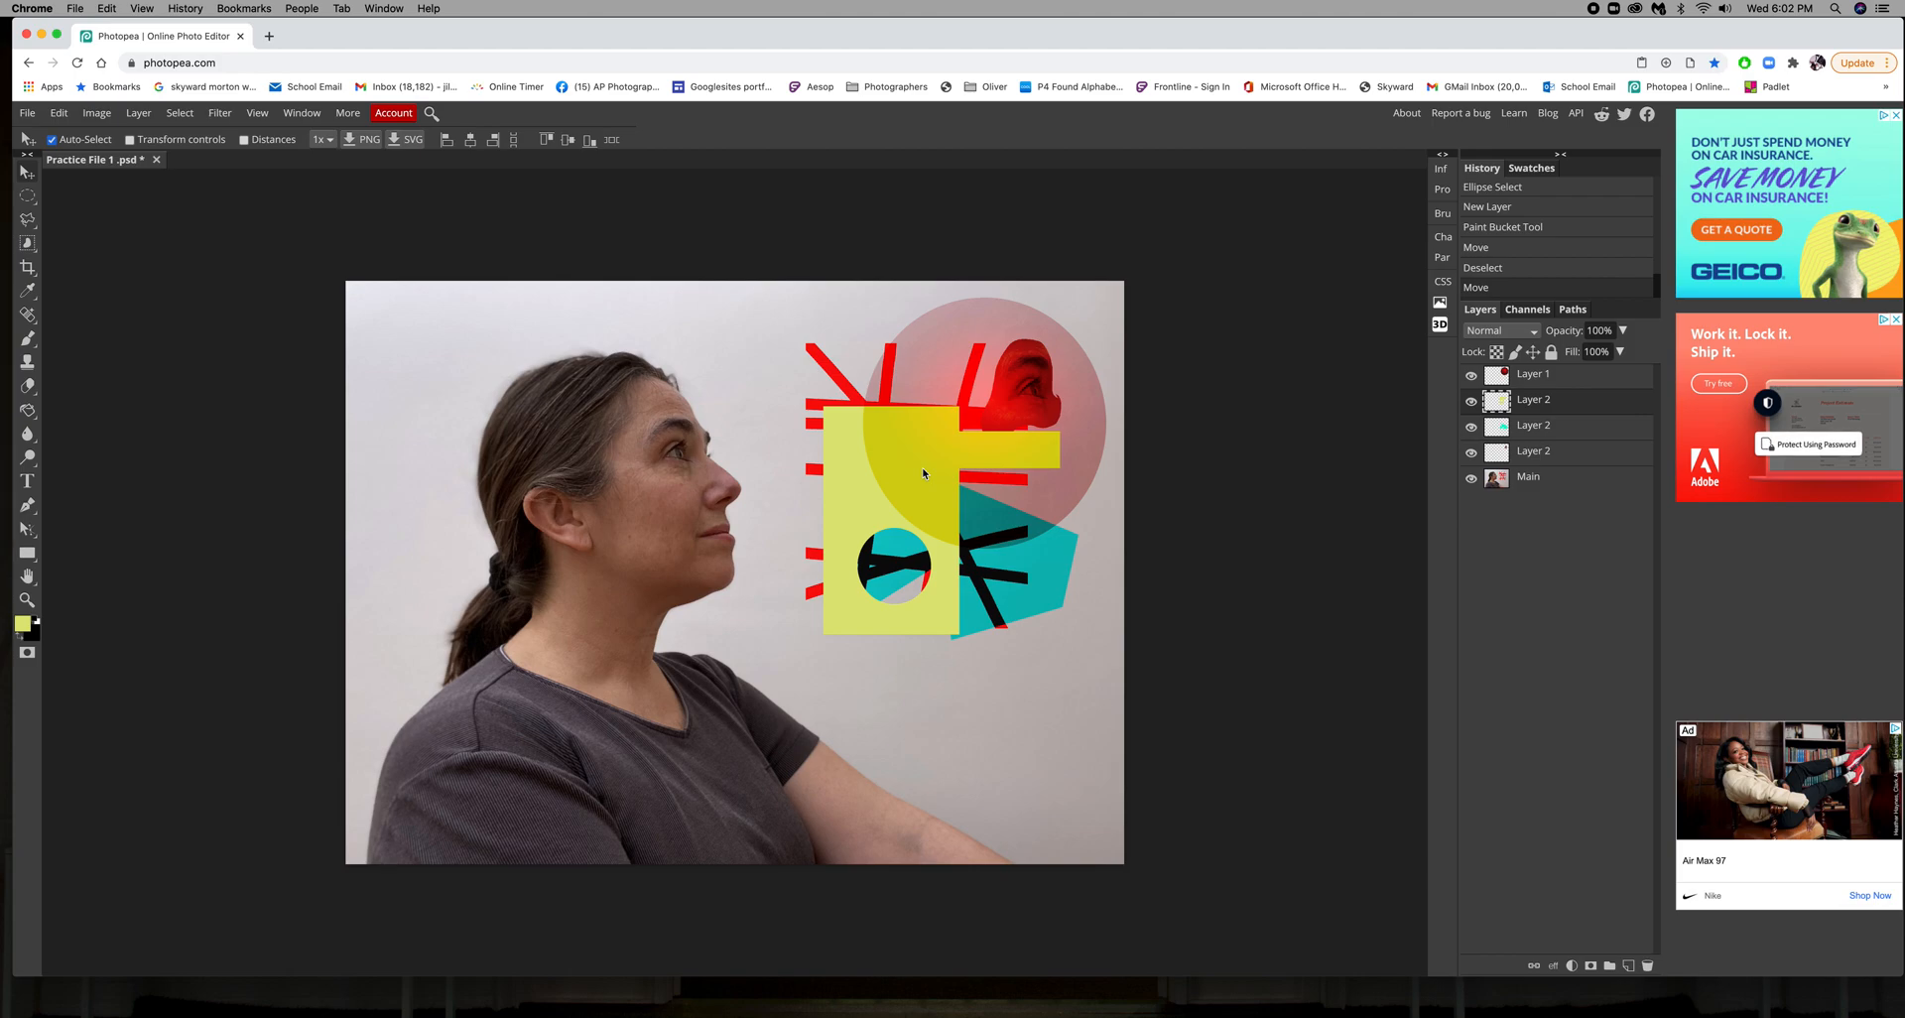
Set the yellow-green layer's blending to Lighten, then shift the translucent red circle and the yellow-green shape slightly down and left
left_click(1503, 330)
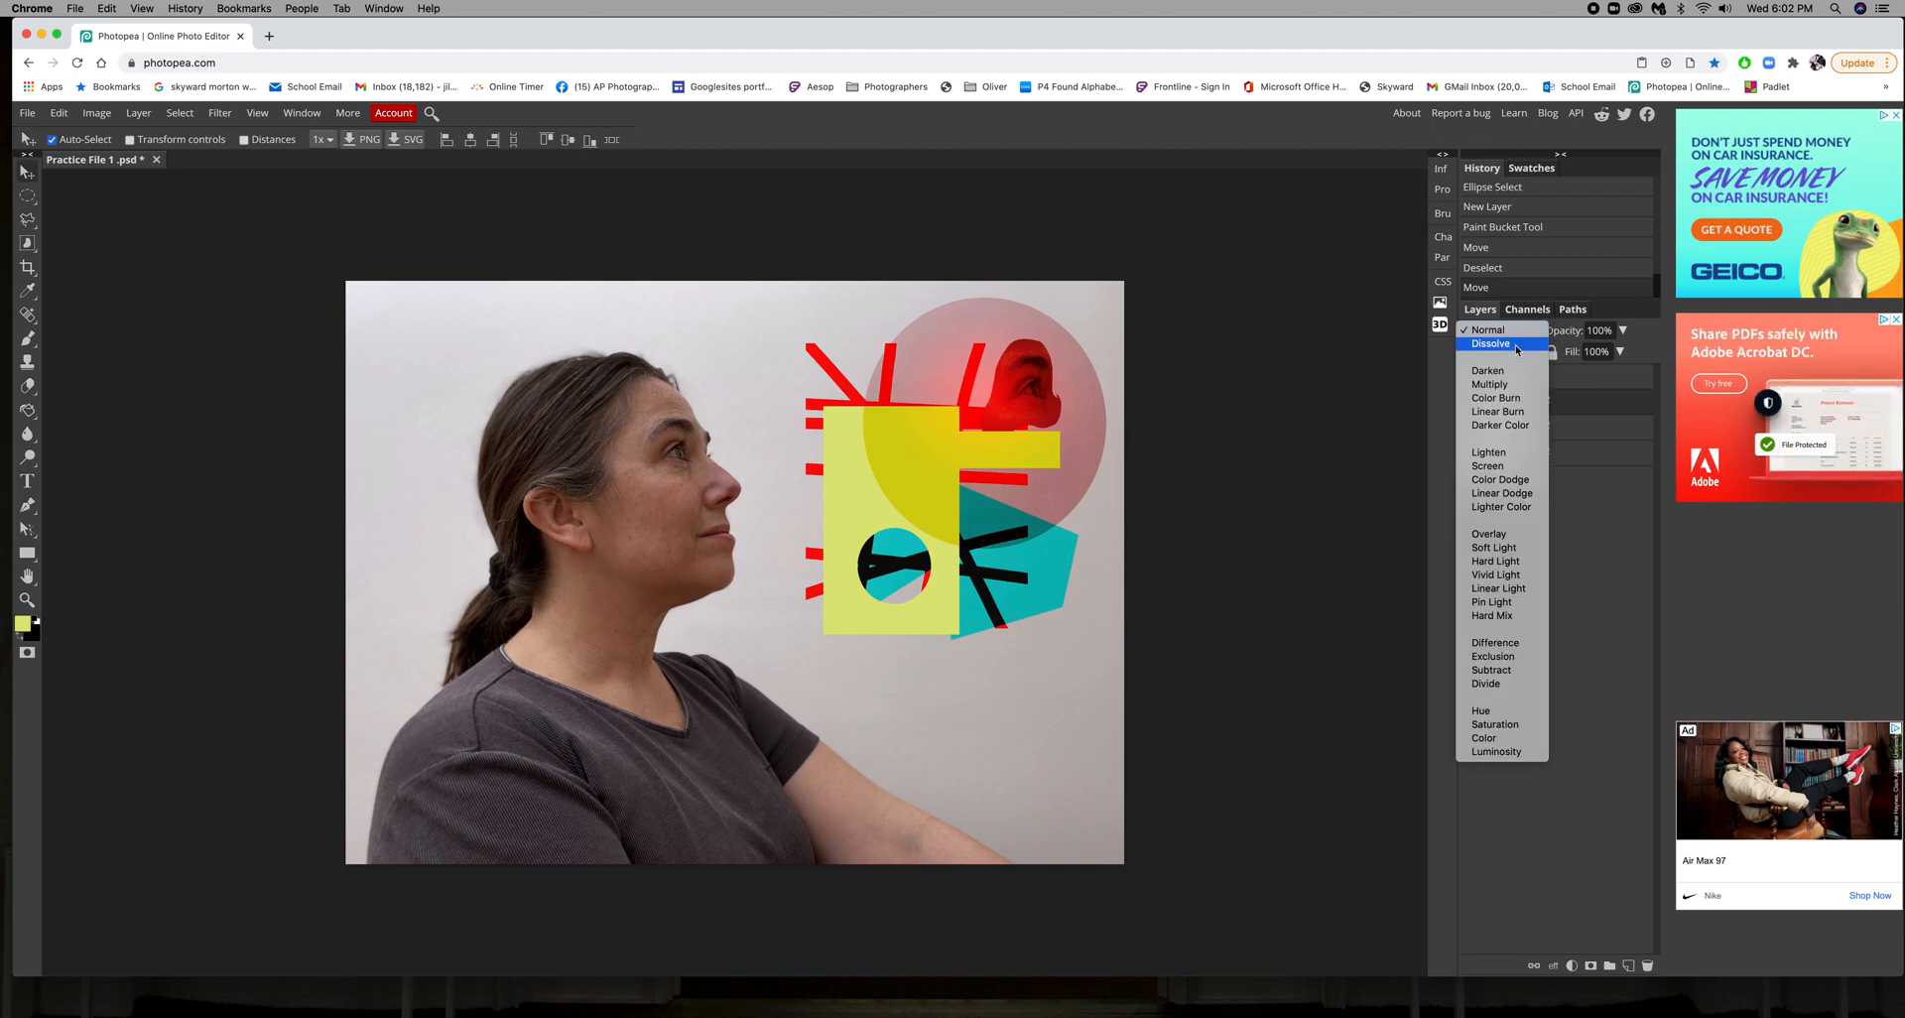
left_click(1511, 453)
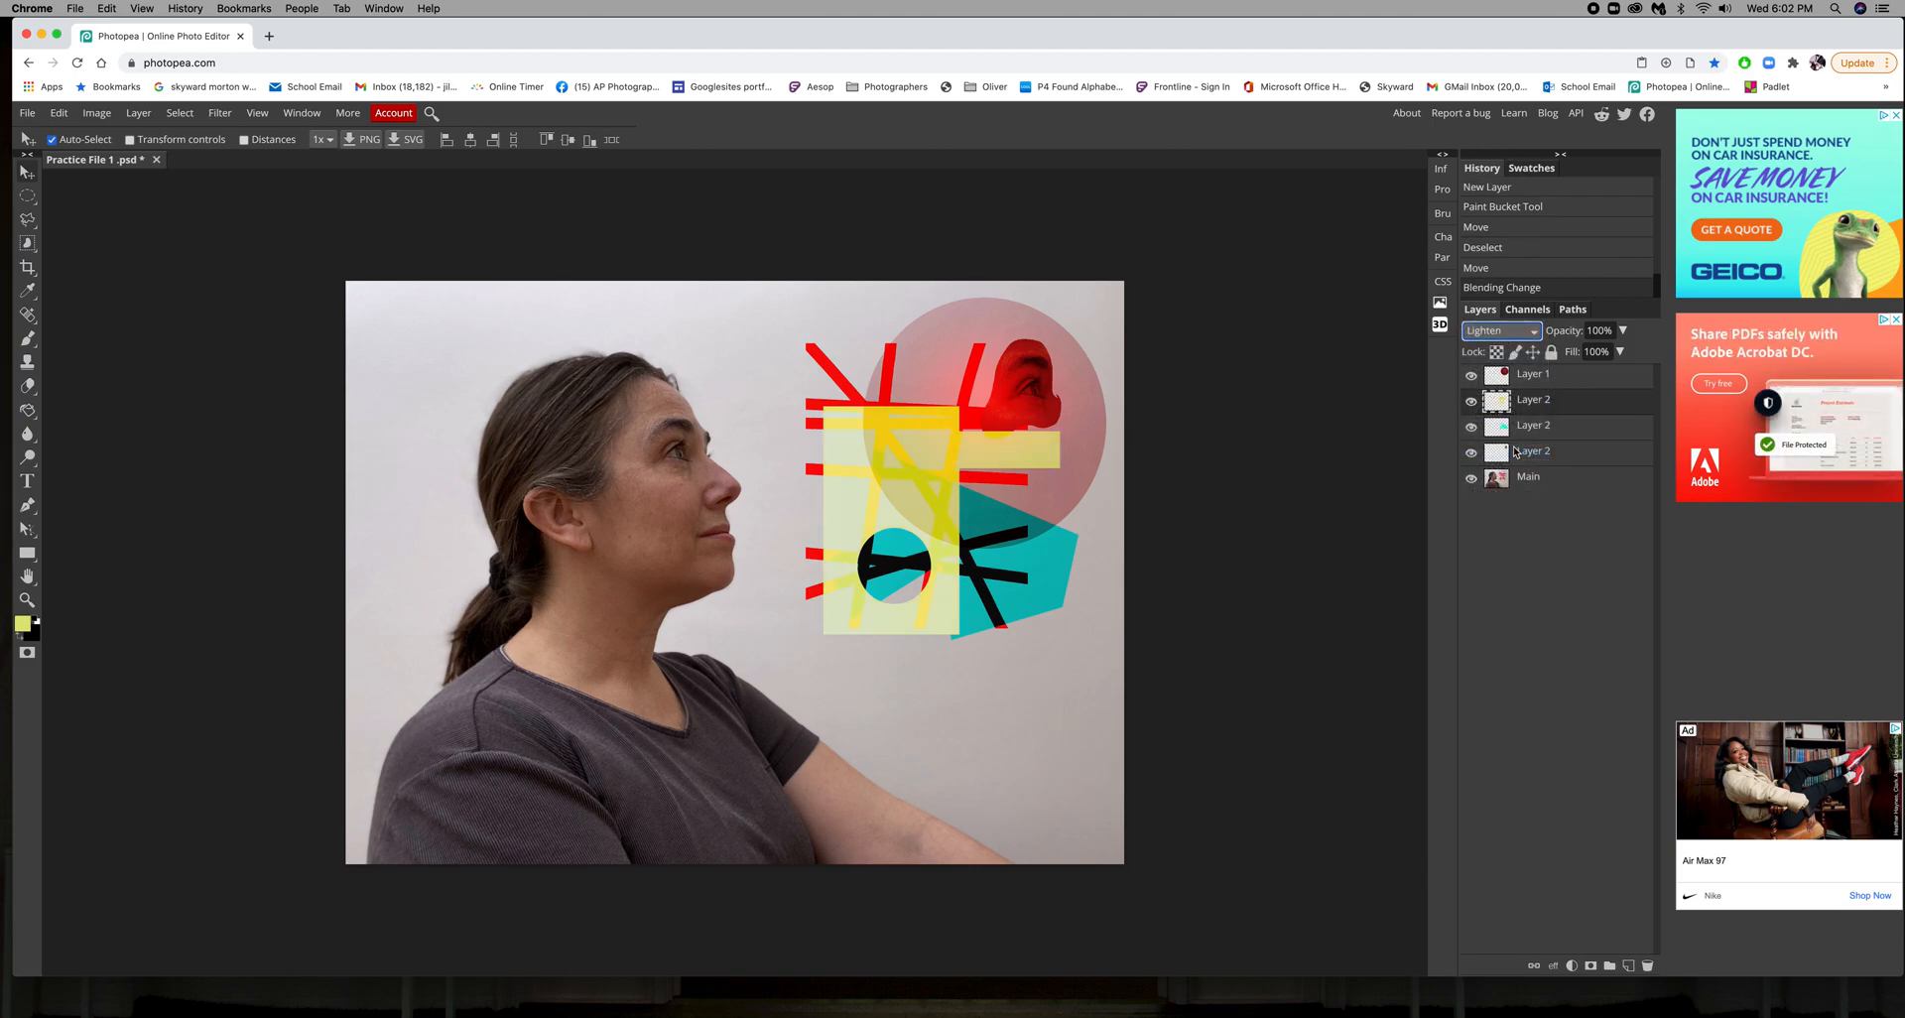
mouse_move(939, 456)
left_mouse_down()
mouse_move(649, 591)
mouse_move(921, 512)
mouse_move(914, 478)
left_mouse_up()
left_click_drag(829, 535, 765, 577)
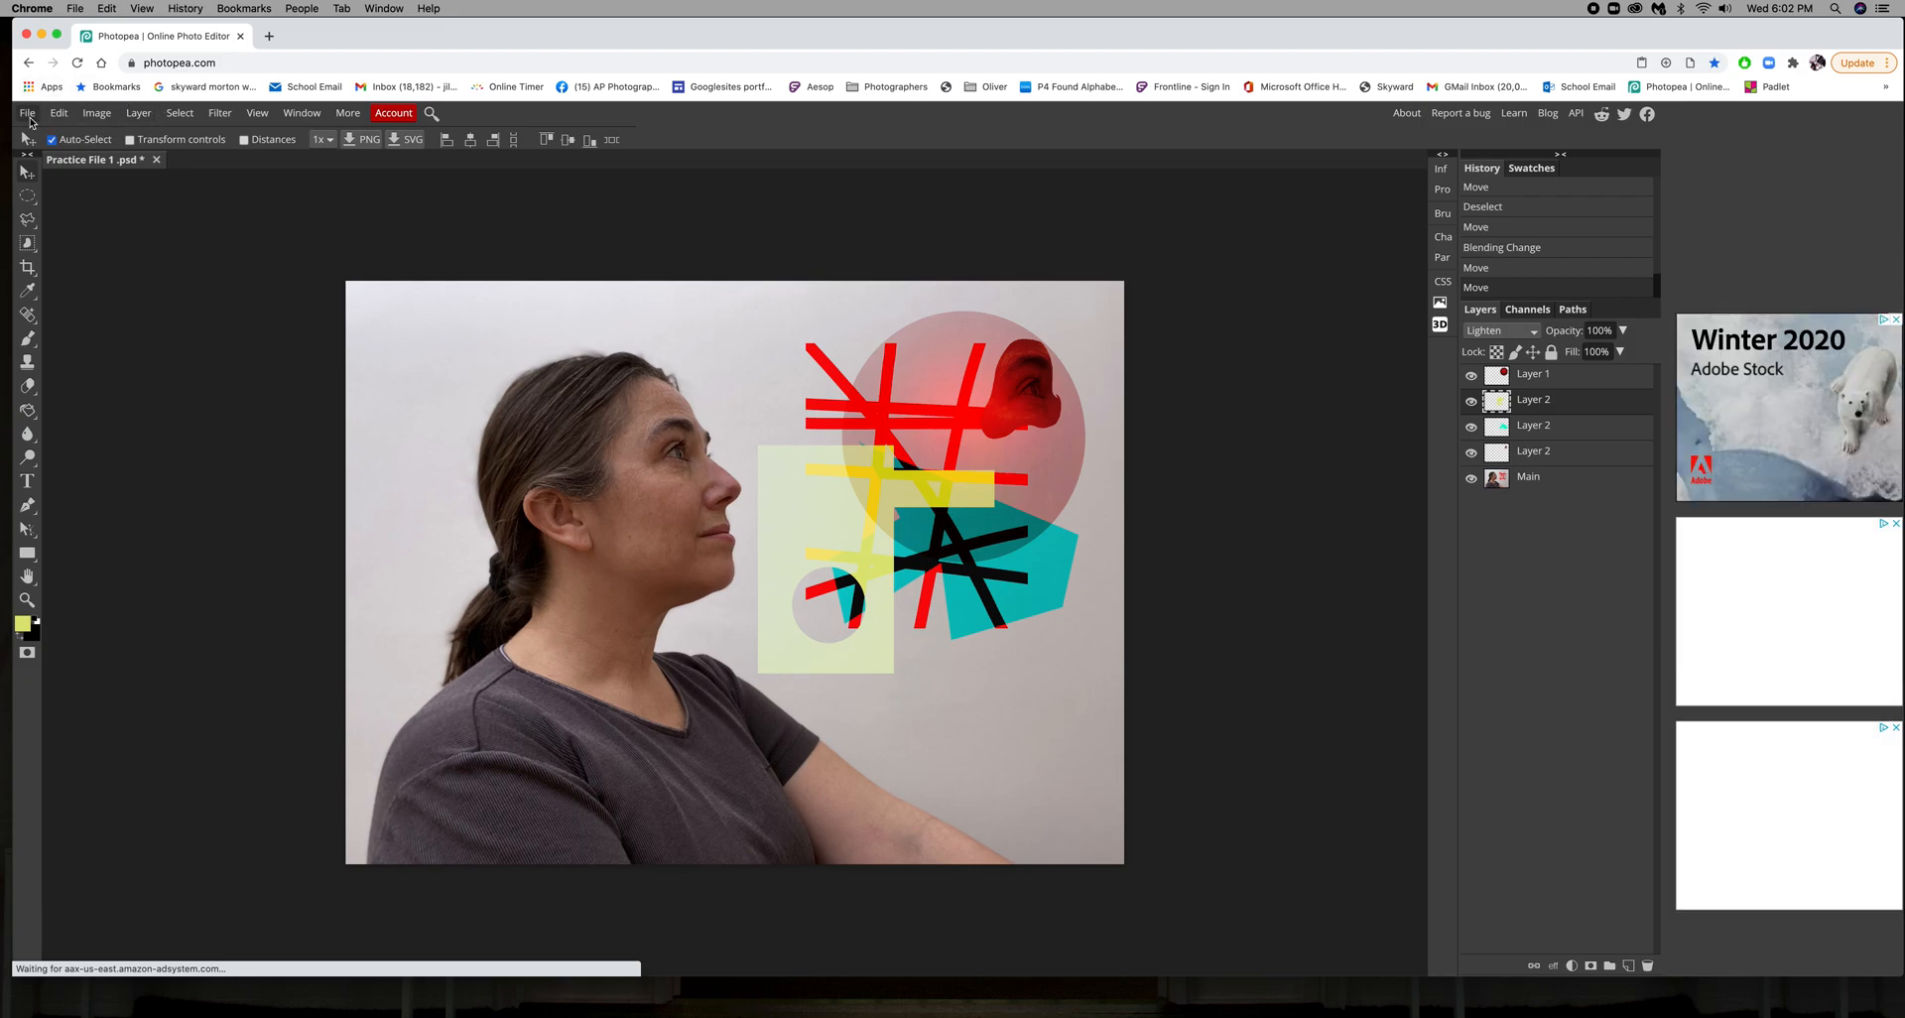
Export the image as a JPG at maximum quality and place the downloaded Practice File 1 .jpg on the desktop
left_click(29, 113)
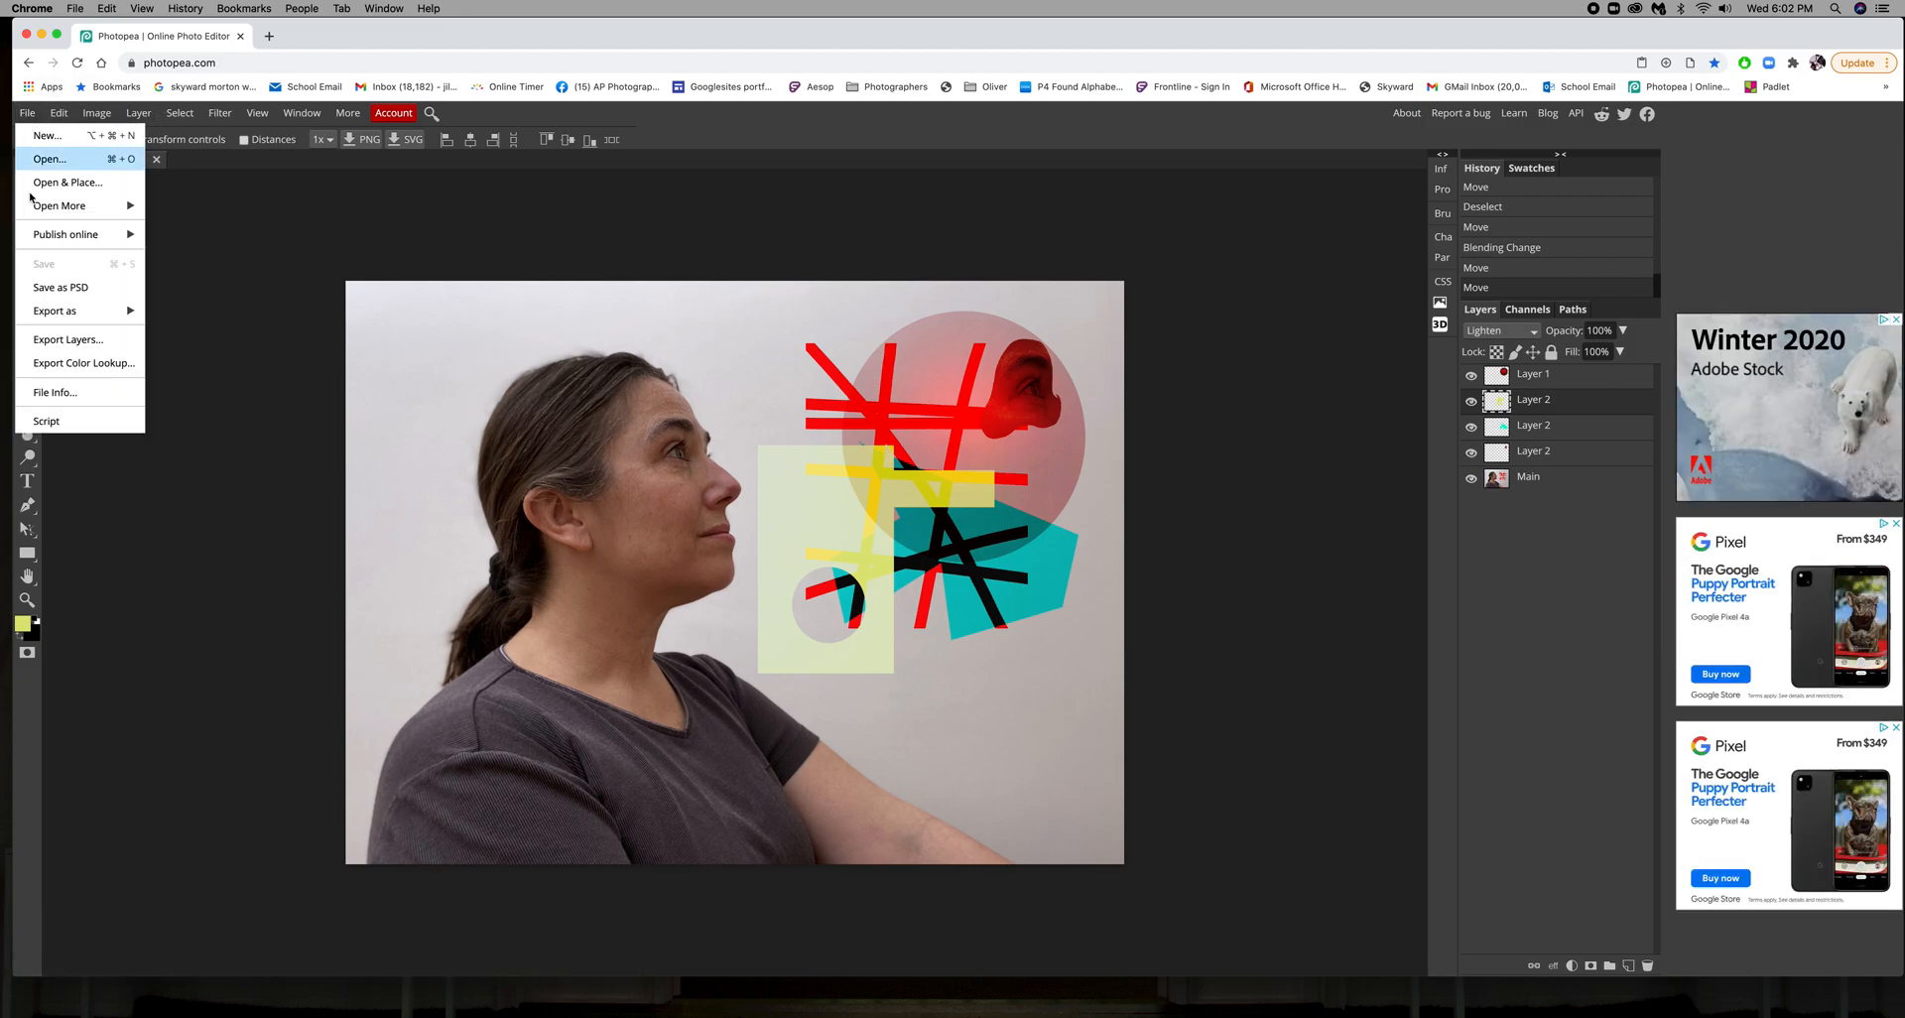
mouse_move(71, 311)
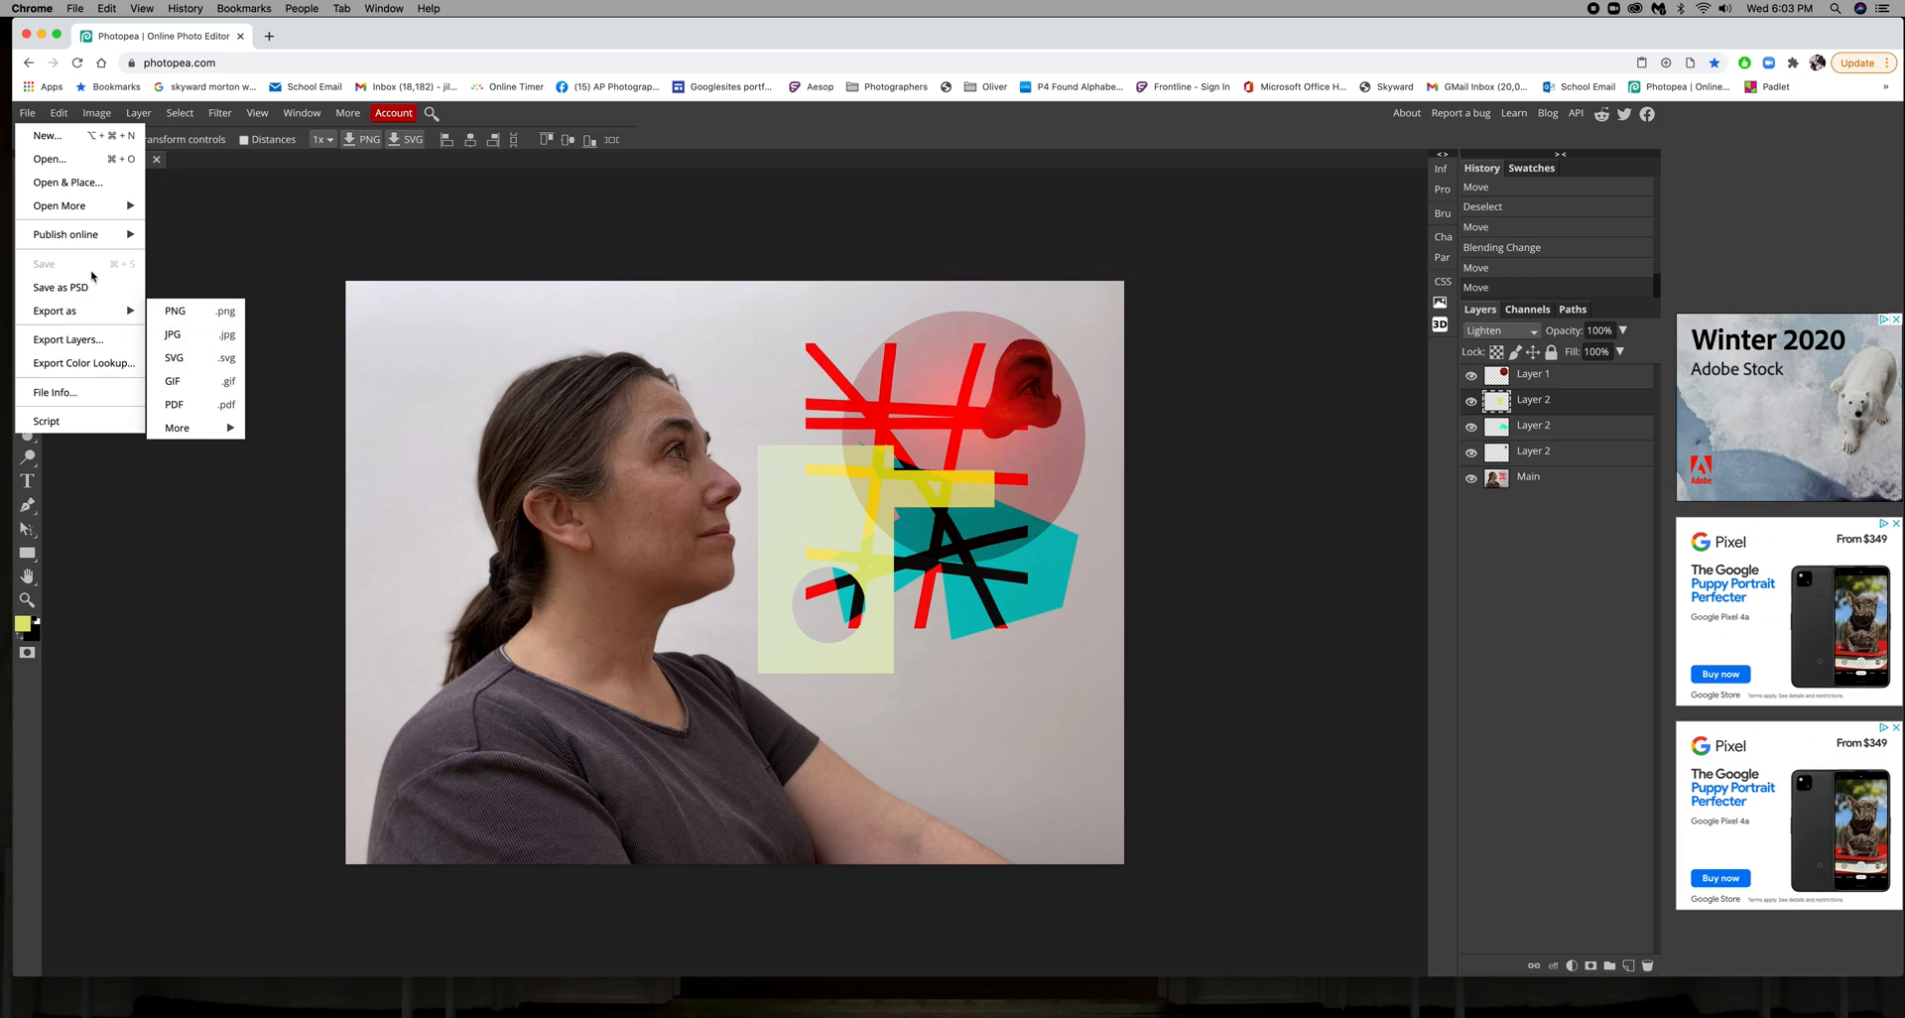
left_click(178, 337)
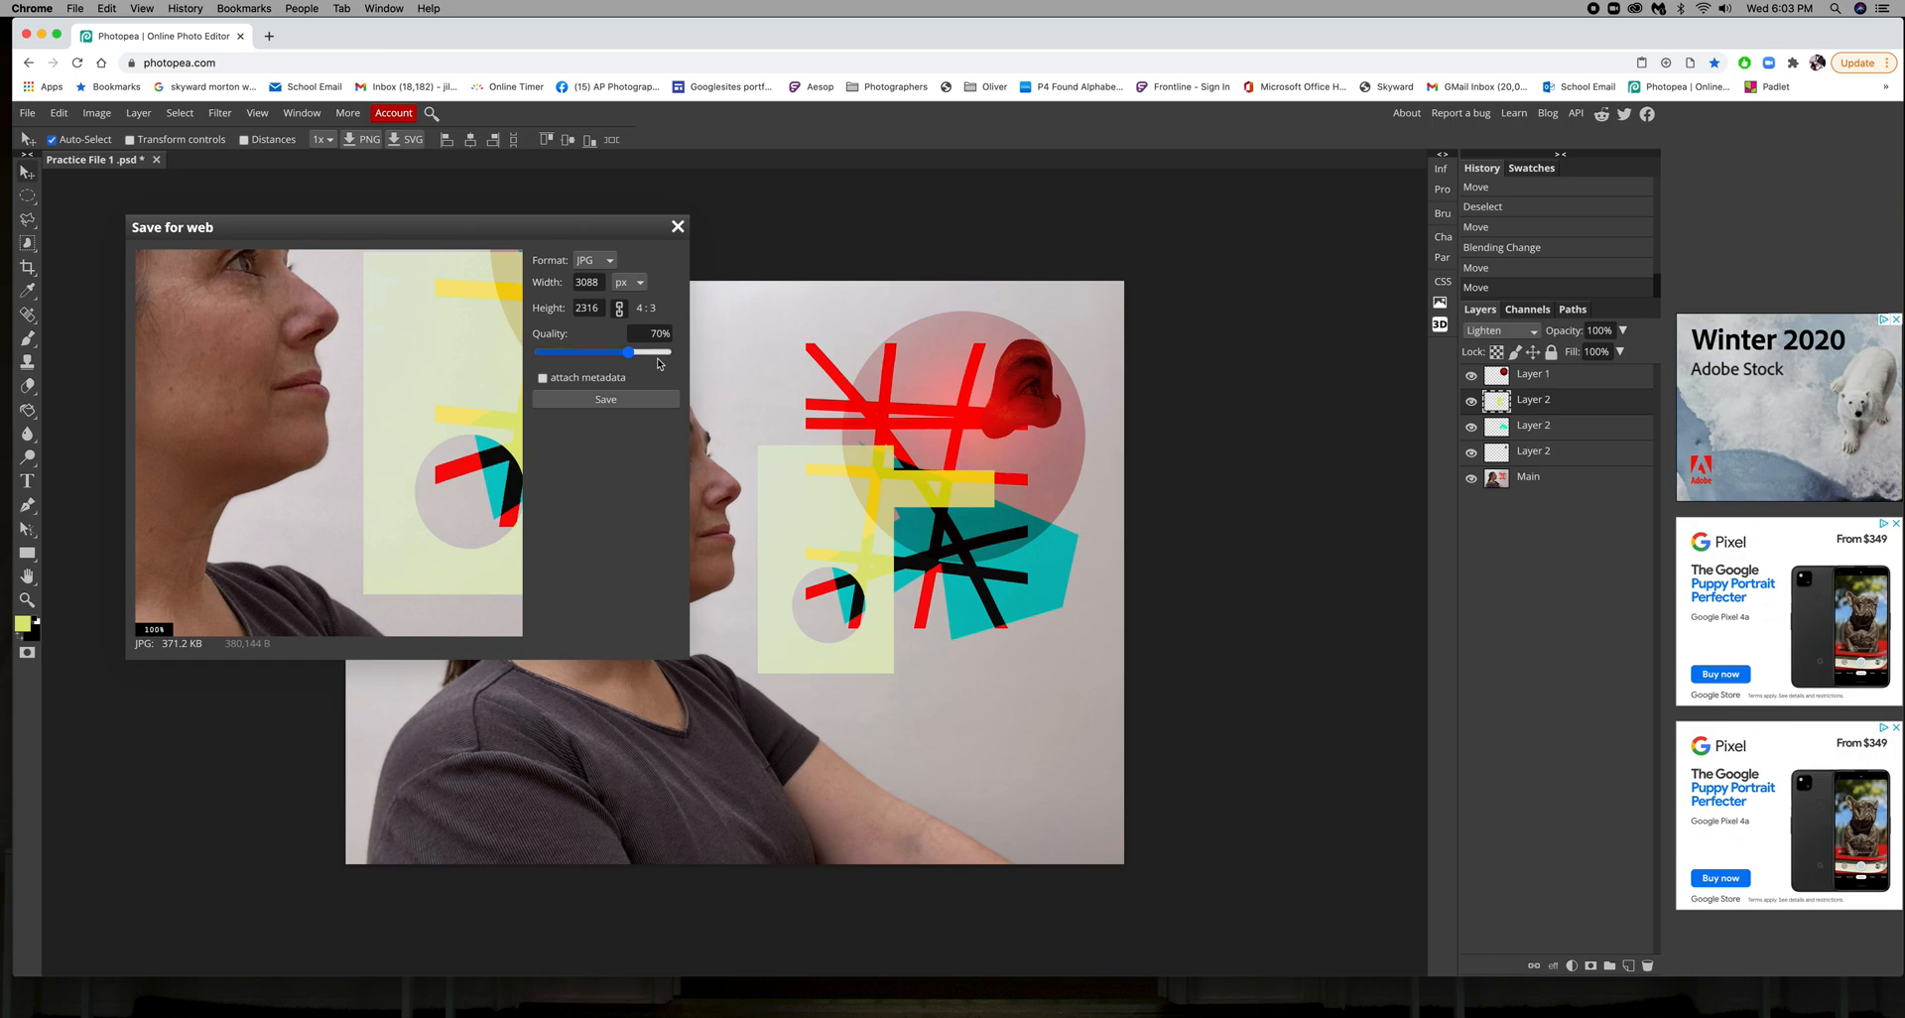
left_click_drag(632, 353, 705, 348)
left_click(561, 397)
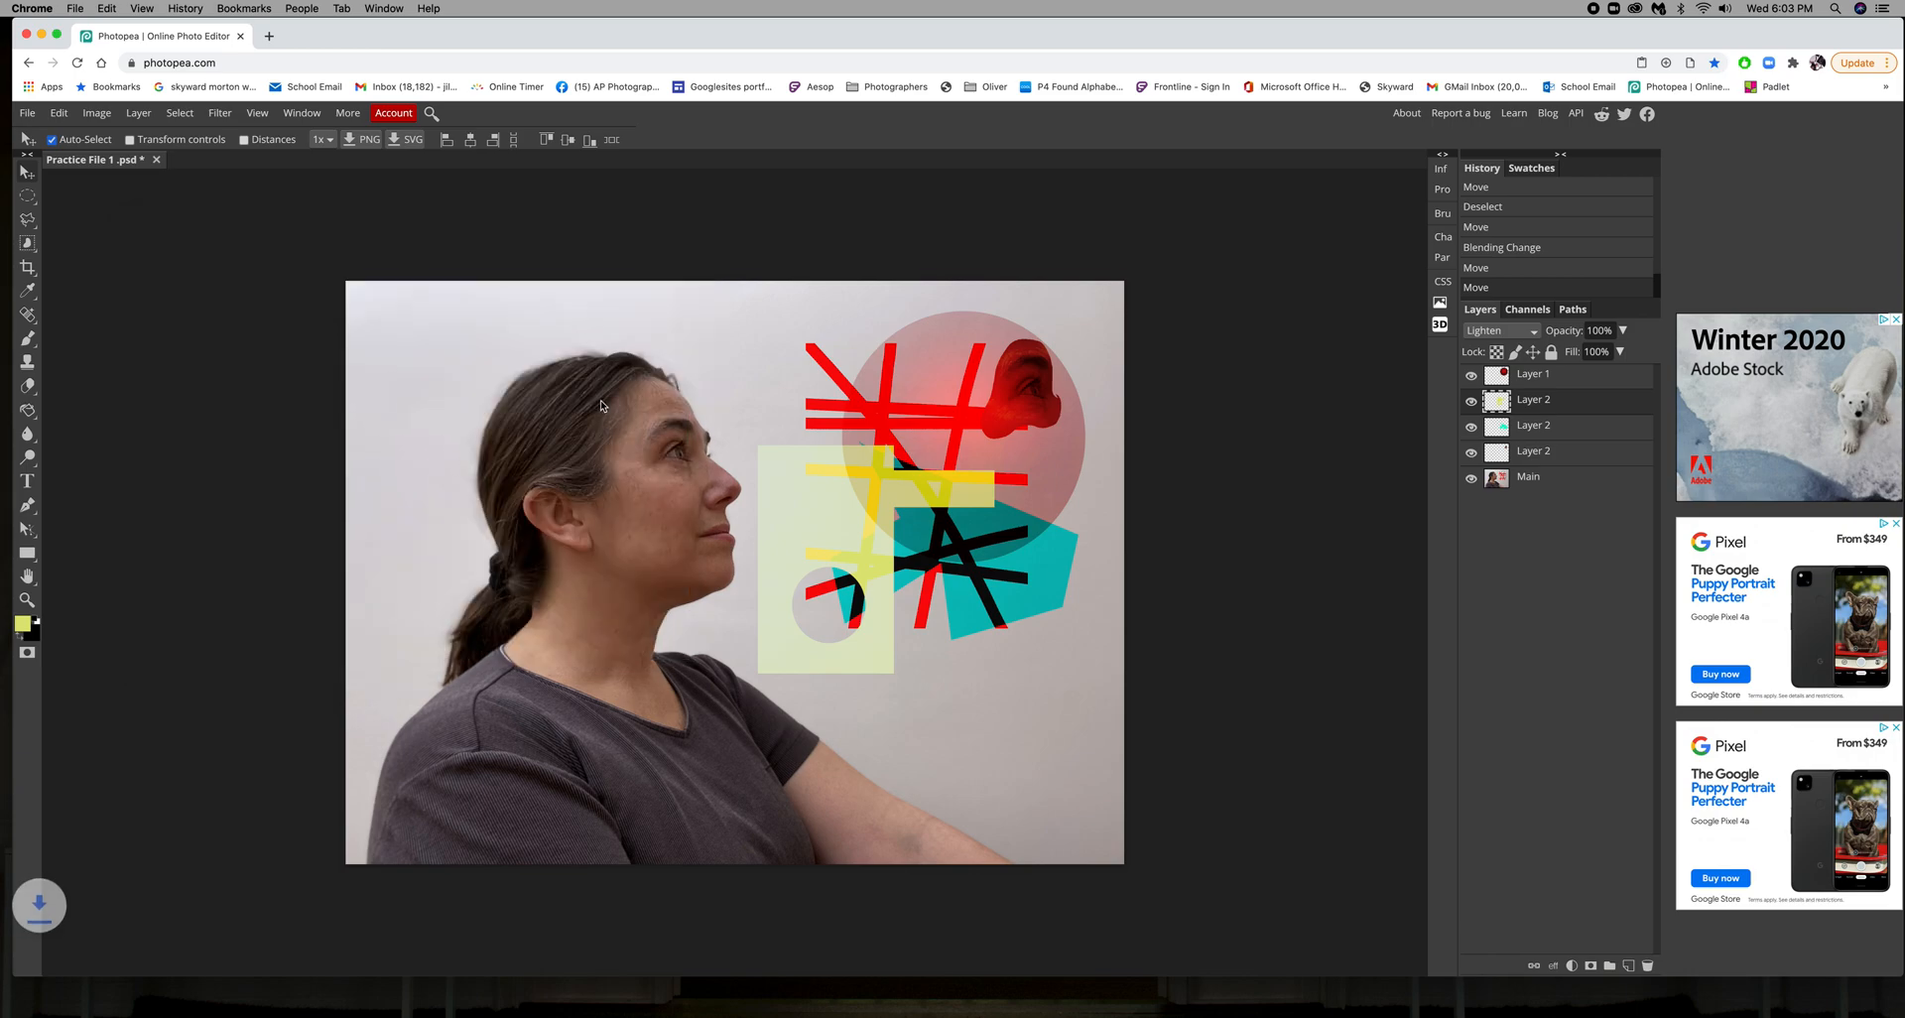
left_click_drag(414, 33, 571, 34)
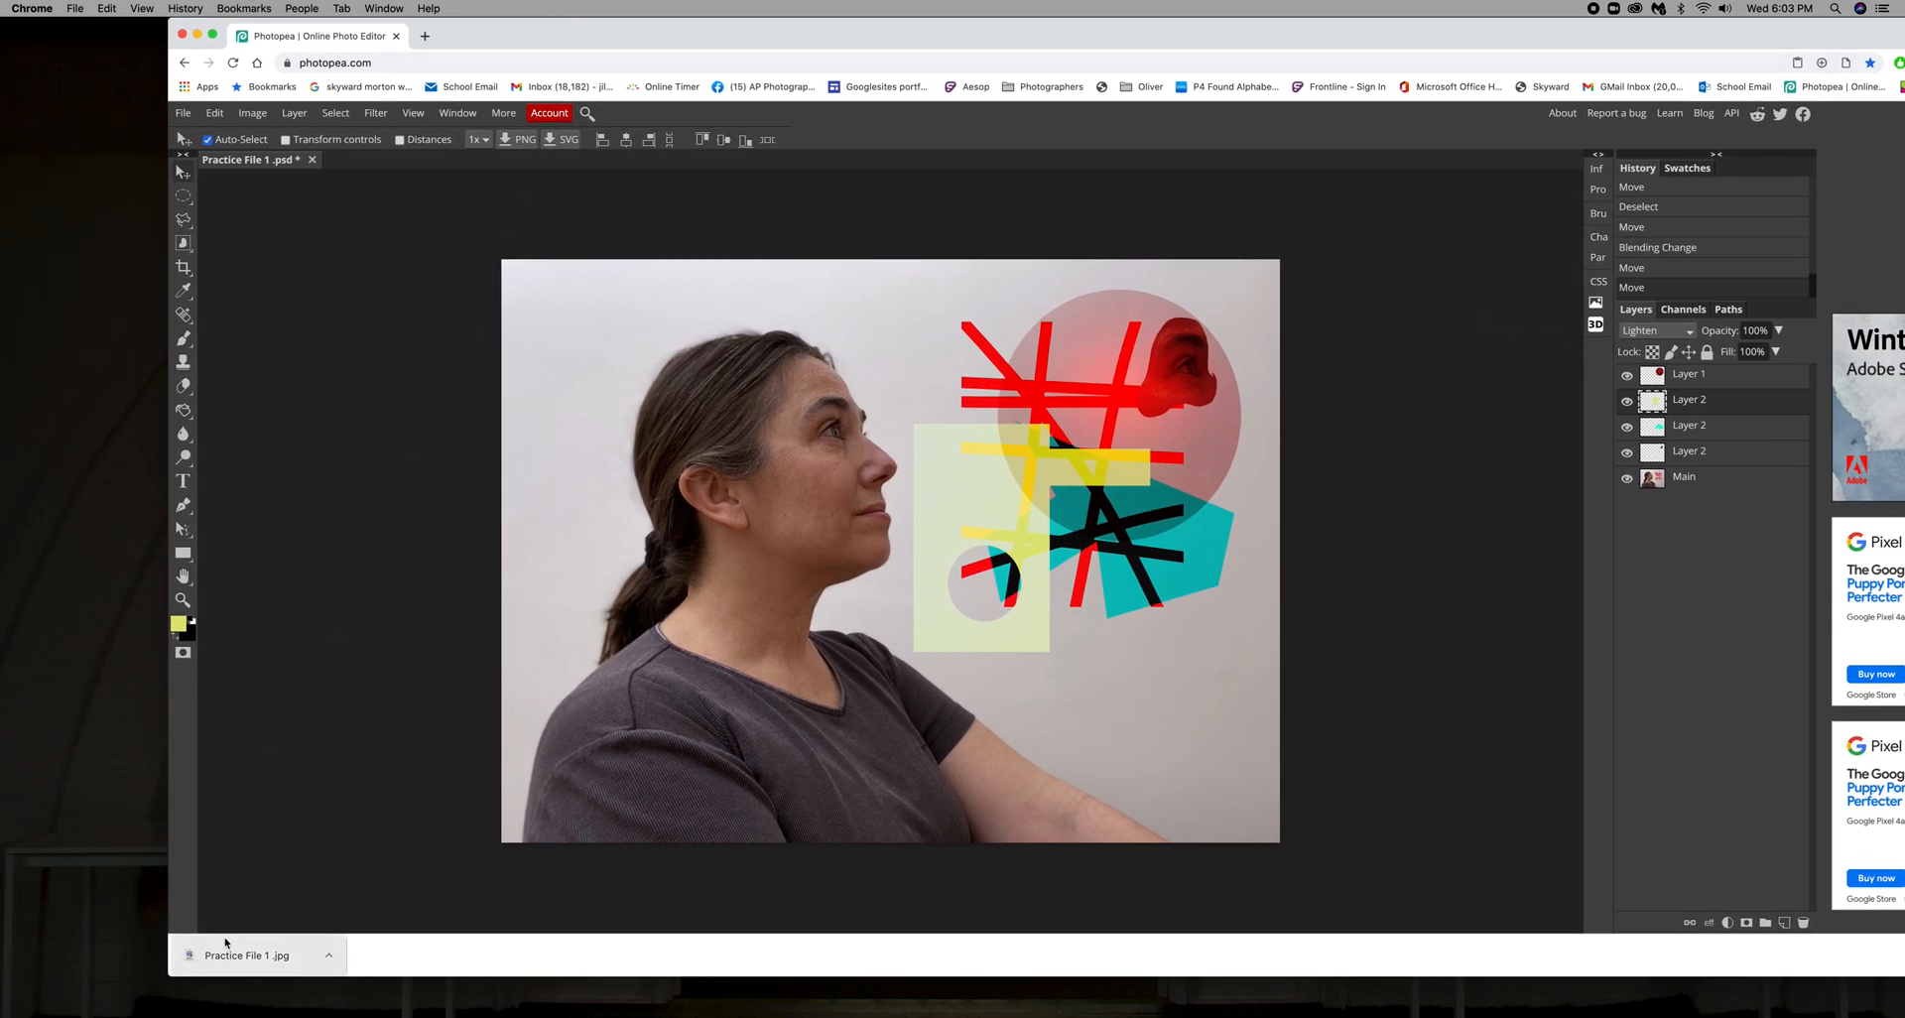
left_click_drag(250, 957, 43, 771)
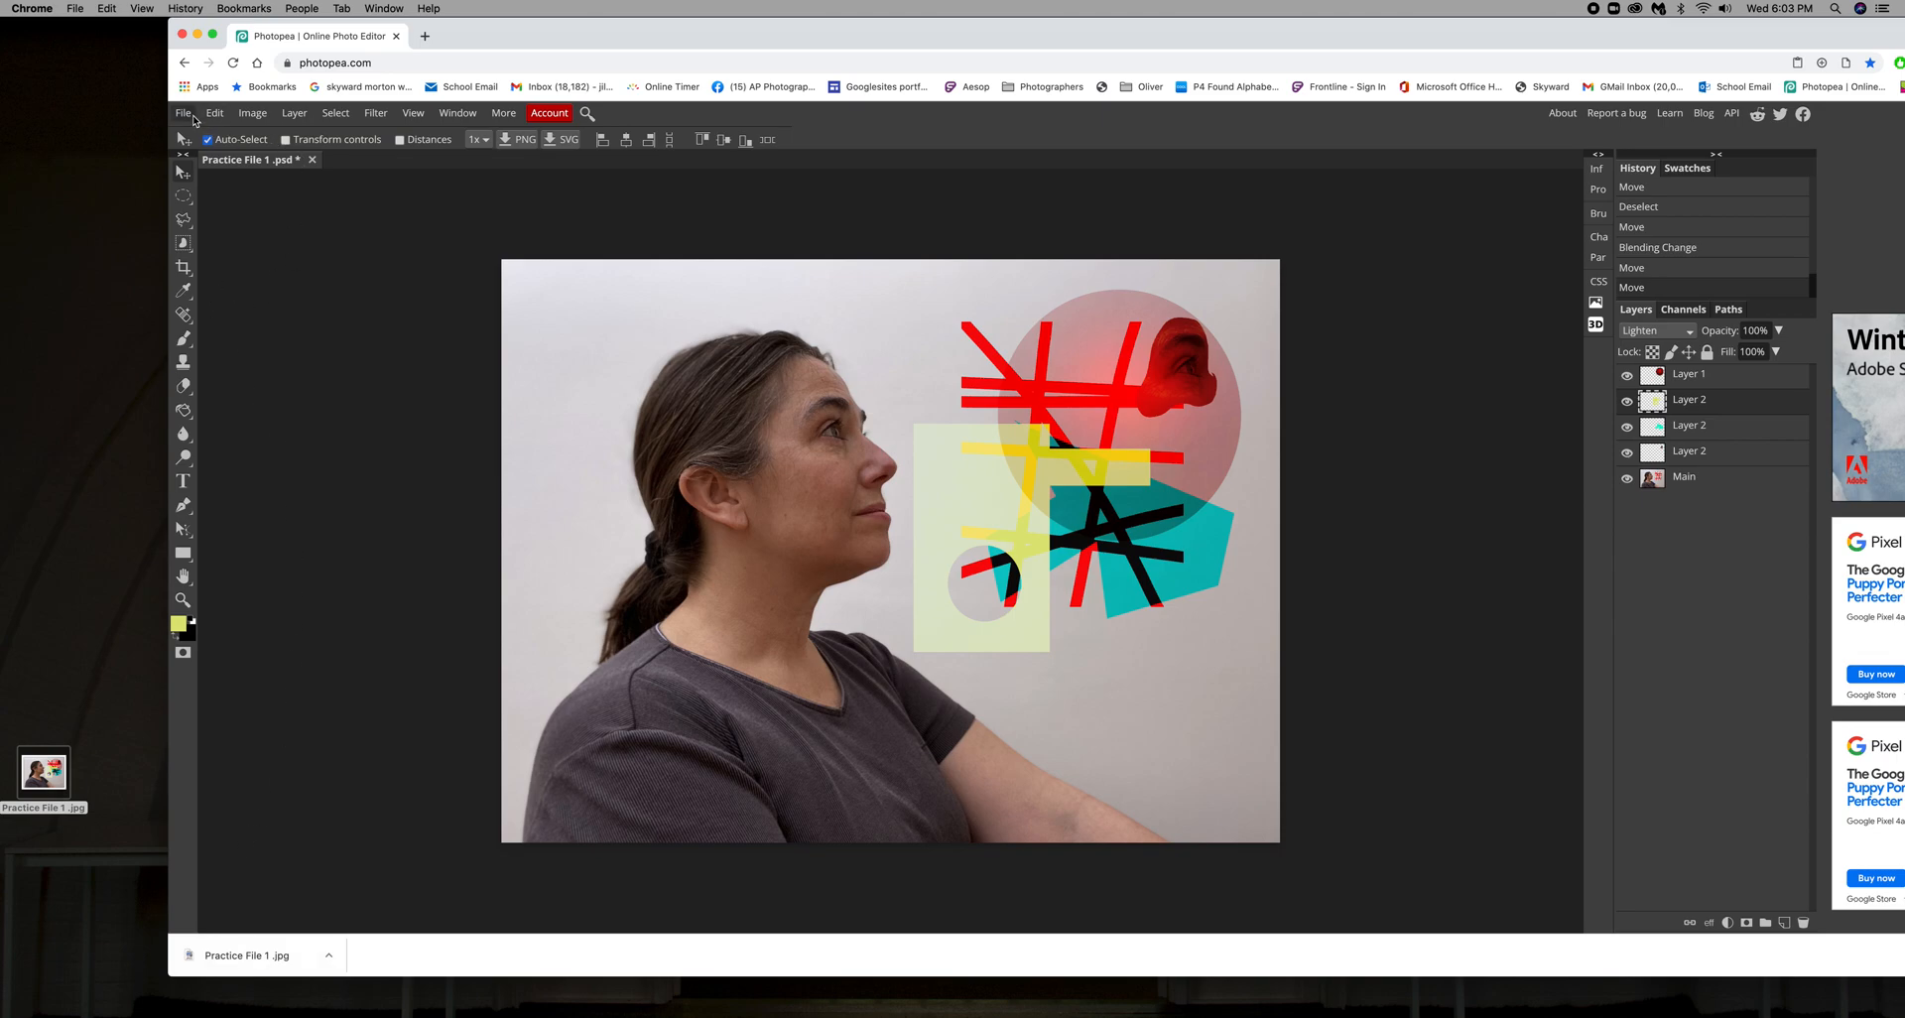
Save the document as a PSD and place the downloaded Practice File 1 .psd on the desktop
left_click(184, 113)
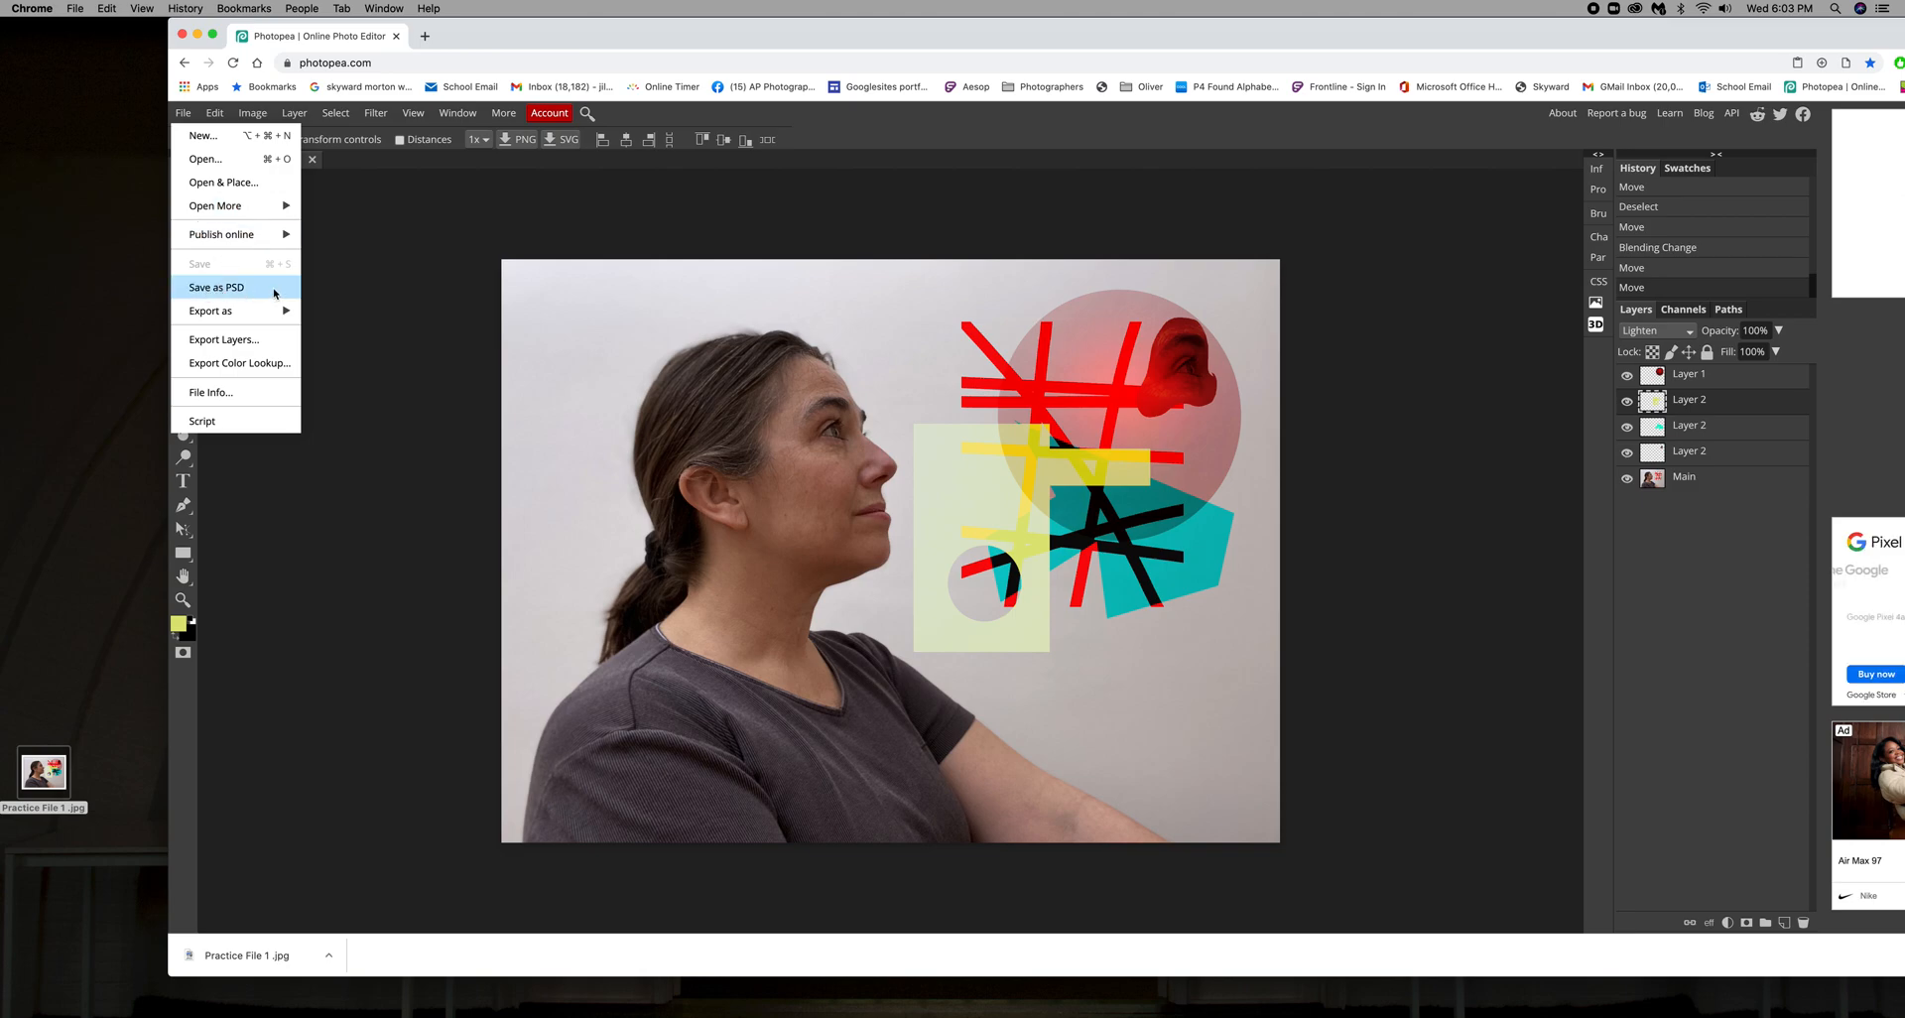
left_click(222, 293)
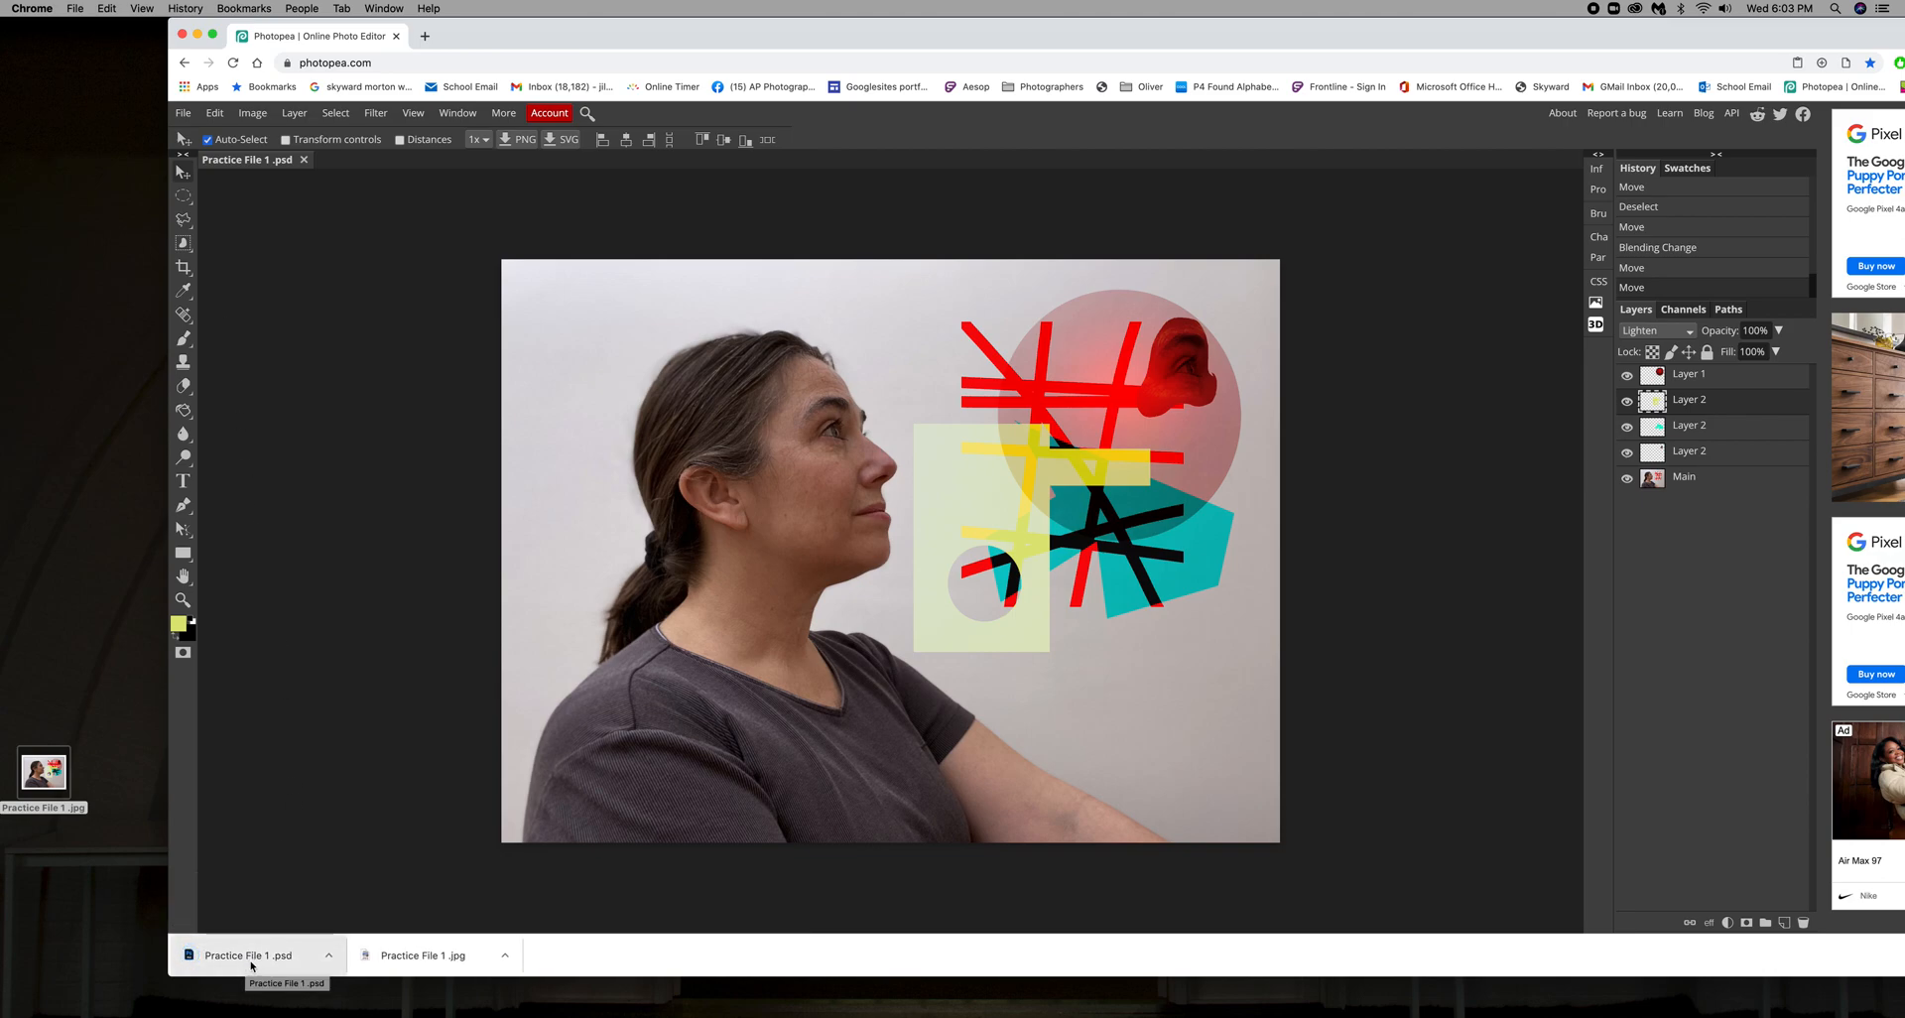
left_click_drag(242, 960, 61, 918)
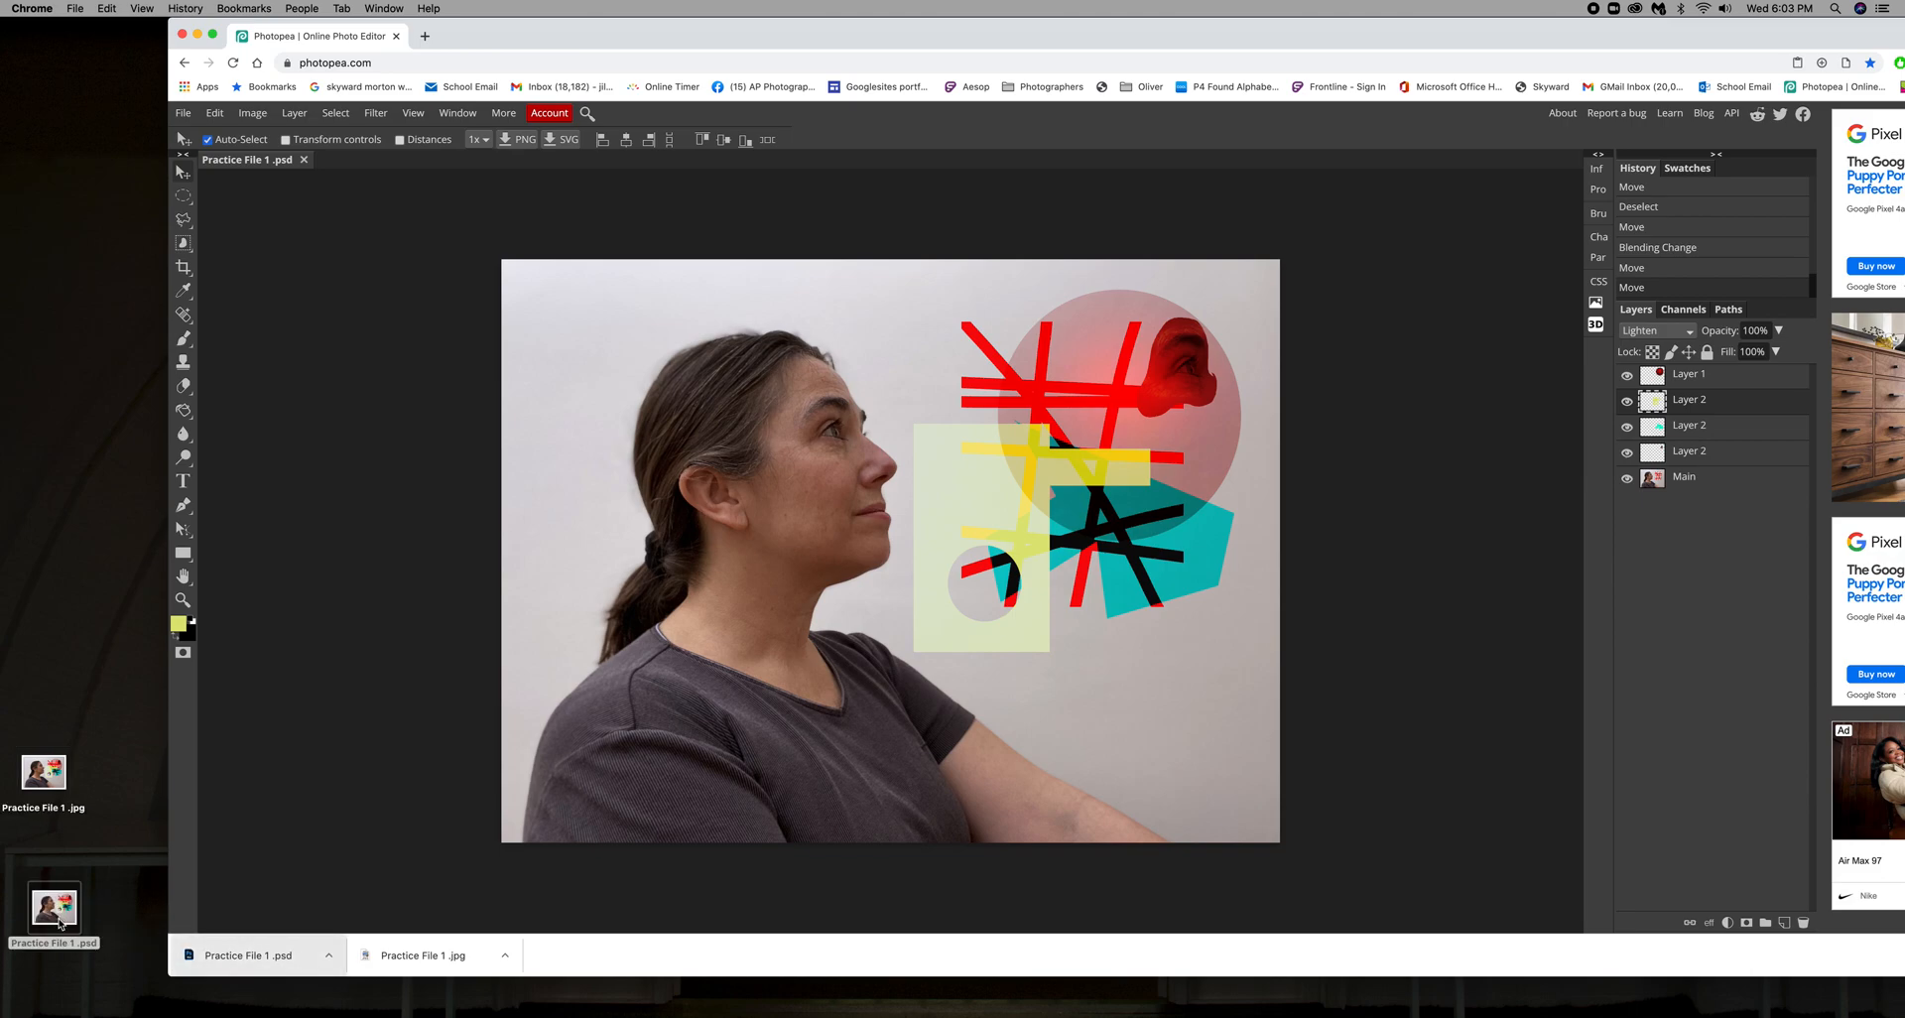